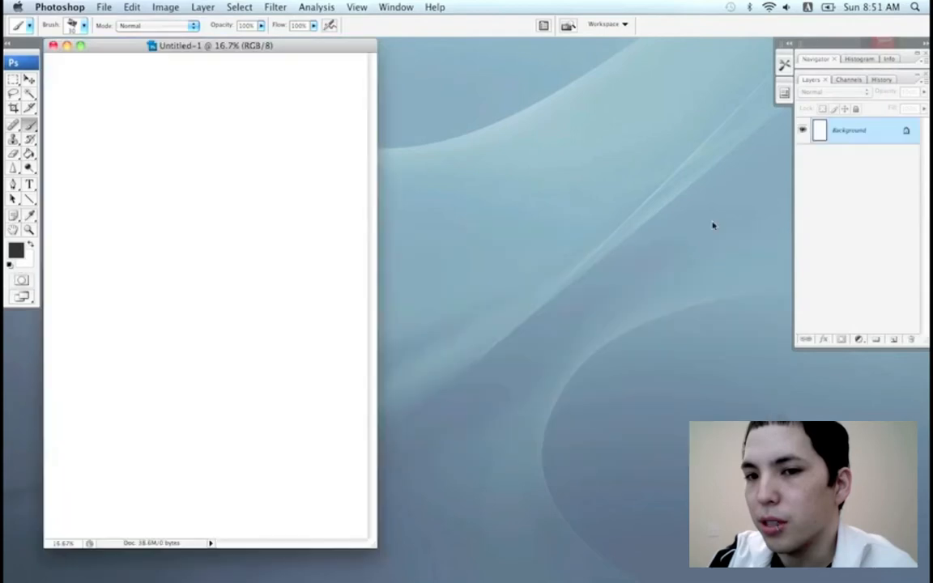
Step: Show the blank canvas in full screen mode and fill the background with medium gray
{"action": "left_click_drag", "start_coordinate": [327, 56], "coordinate": [506, 54]}
{"action": "key", "text": "f"}
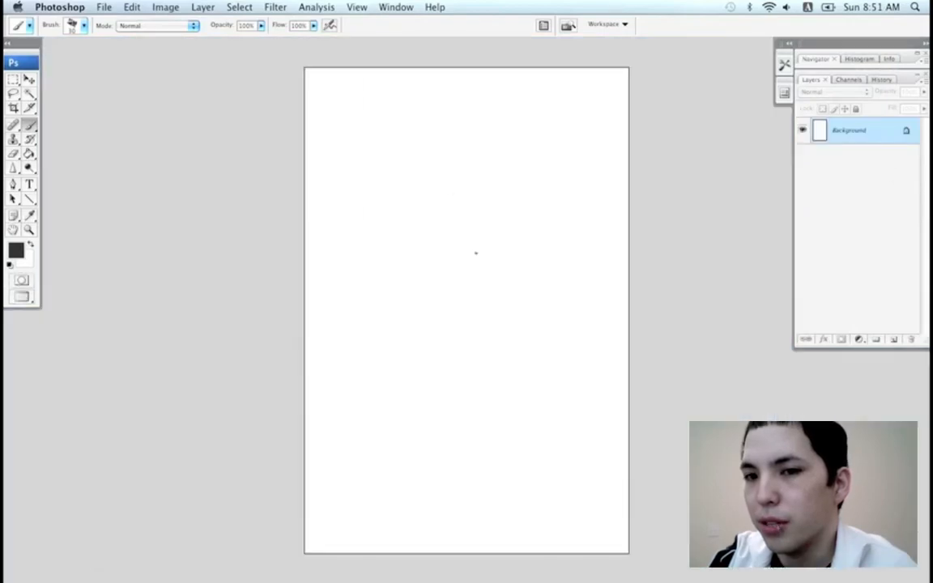
{"action": "left_click", "coordinate": [16, 251]}
{"action": "key", "text": "Return"}
{"action": "key", "text": "b"}
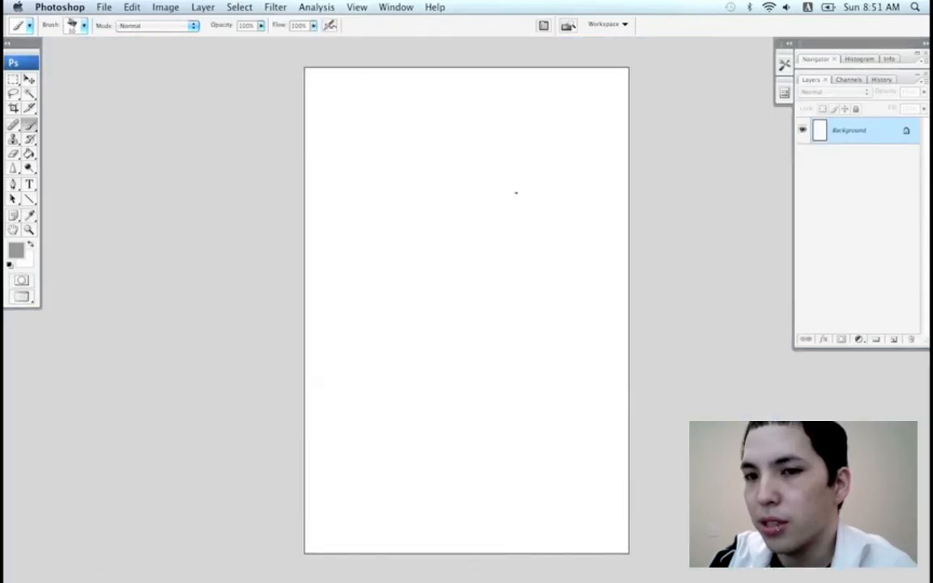
{"action": "key", "text": "alt+BackSpace"}
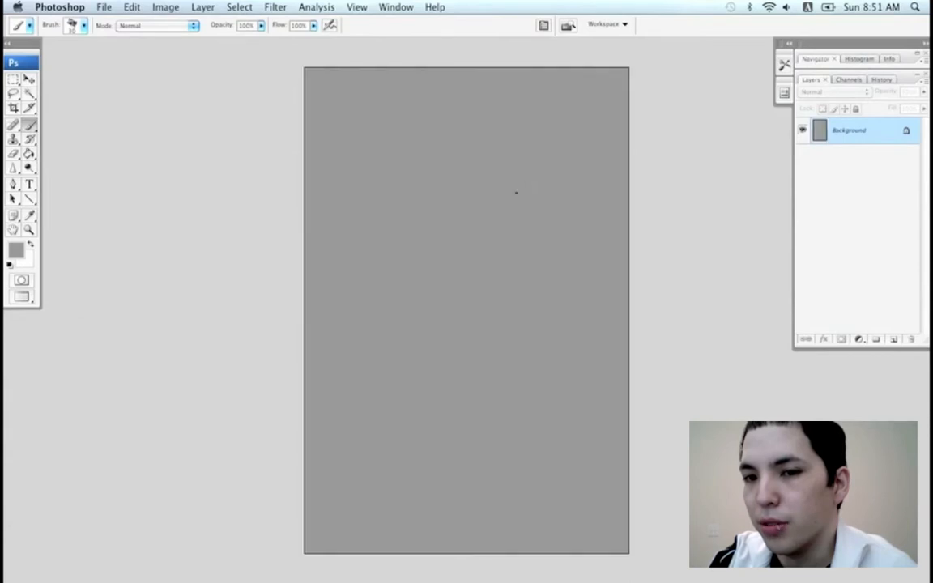
Step: Paint soft darker gray clouds over the canvas with a textured brush enlarged to 1100 px, leaving the upper-left area lighter
{"action": "right_click", "coordinate": [387, 229]}
{"action": "left_click", "coordinate": [713, 323]}
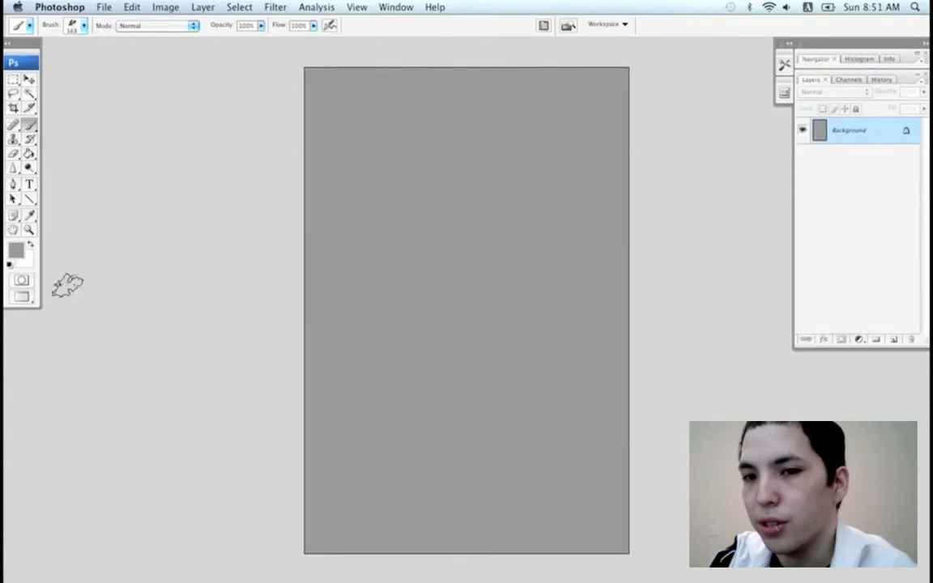
{"action": "left_click", "coordinate": [16, 251]}
{"action": "left_click", "coordinate": [262, 322]}
{"action": "left_click", "coordinate": [529, 187]}
{"action": "key", "text": "bracketright"}
{"action": "key", "text": "bracketright"}
{"action": "key", "text": "bracketright"}
{"action": "key", "text": "bracketright"}
{"action": "key", "text": "bracketright"}
{"action": "key", "text": "bracketright"}
{"action": "key", "text": "bracketright"}
{"action": "key", "text": "bracketright"}
{"action": "mouse_move", "coordinate": [598, 145]}
{"action": "left_mouse_down"}
{"action": "mouse_move", "coordinate": [591, 179]}
{"action": "mouse_move", "coordinate": [376, 326]}
{"action": "mouse_move", "coordinate": [567, 267]}
{"action": "left_mouse_up"}
{"action": "key", "text": "bracketright"}
{"action": "key", "text": "bracketright"}
{"action": "key", "text": "bracketright"}
{"action": "key", "text": "bracketright"}
{"action": "mouse_move", "coordinate": [599, 400]}
{"action": "left_mouse_down"}
{"action": "mouse_move", "coordinate": [332, 506]}
{"action": "mouse_move", "coordinate": [512, 475]}
{"action": "mouse_move", "coordinate": [594, 487]}
{"action": "mouse_move", "coordinate": [580, 421]}
{"action": "mouse_move", "coordinate": [434, 259]}
{"action": "mouse_move", "coordinate": [320, 307]}
{"action": "mouse_move", "coordinate": [429, 470]}
{"action": "mouse_move", "coordinate": [390, 162]}
{"action": "left_mouse_up"}
Step: Paint light gray cloud patches across the top and right side of the background, using a sampled gray and a lighter gray
{"action": "left_click", "coordinate": [357, 192], "text": "alt"}
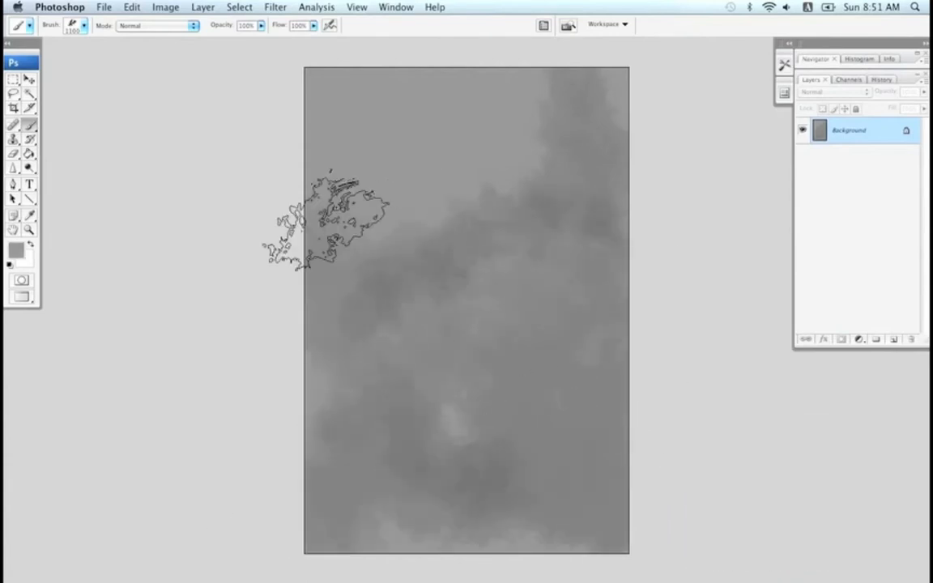
{"action": "left_click_drag", "start_coordinate": [326, 220], "coordinate": [370, 281]}
{"action": "left_click", "coordinate": [22, 255]}
{"action": "left_click", "coordinate": [259, 233]}
{"action": "left_click", "coordinate": [539, 188]}
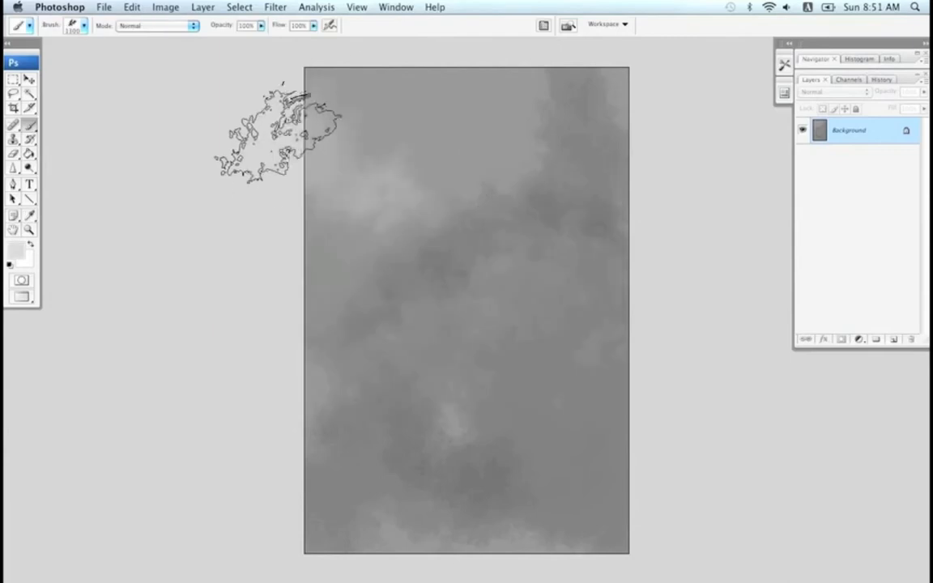
{"action": "left_click_drag", "start_coordinate": [570, 263], "coordinate": [590, 258]}
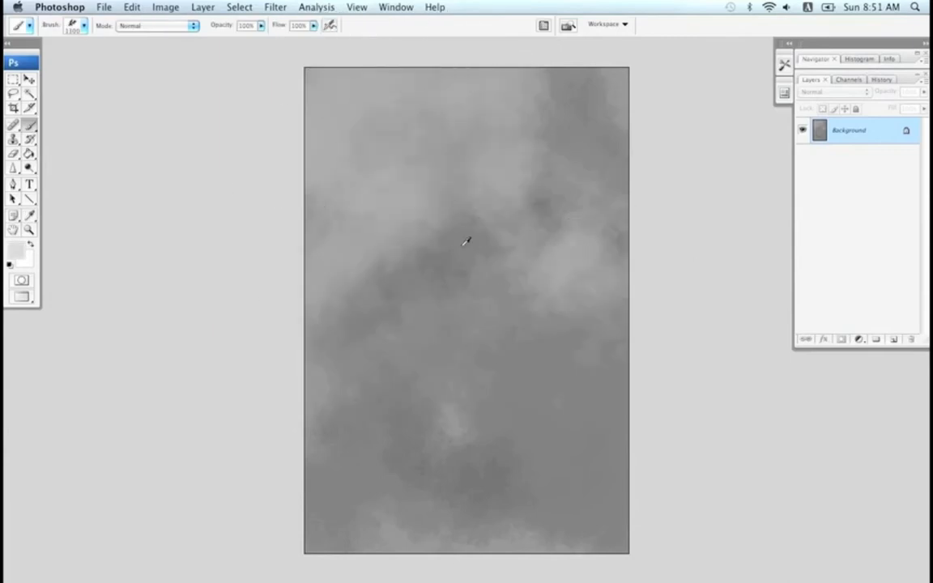
Step: Blend the light and dark clouds in the upper half with sampled grays and a smaller textured brush
{"action": "left_click", "coordinate": [462, 245], "text": "alt"}
{"action": "left_click_drag", "start_coordinate": [516, 154], "coordinate": [587, 341]}
{"action": "left_click", "coordinate": [403, 212], "text": "alt"}
{"action": "key", "text": "bracketleft"}
{"action": "key", "text": "bracketleft"}
{"action": "key", "text": "bracketleft"}
{"action": "key", "text": "bracketleft"}
{"action": "left_click_drag", "start_coordinate": [423, 255], "coordinate": [397, 269]}
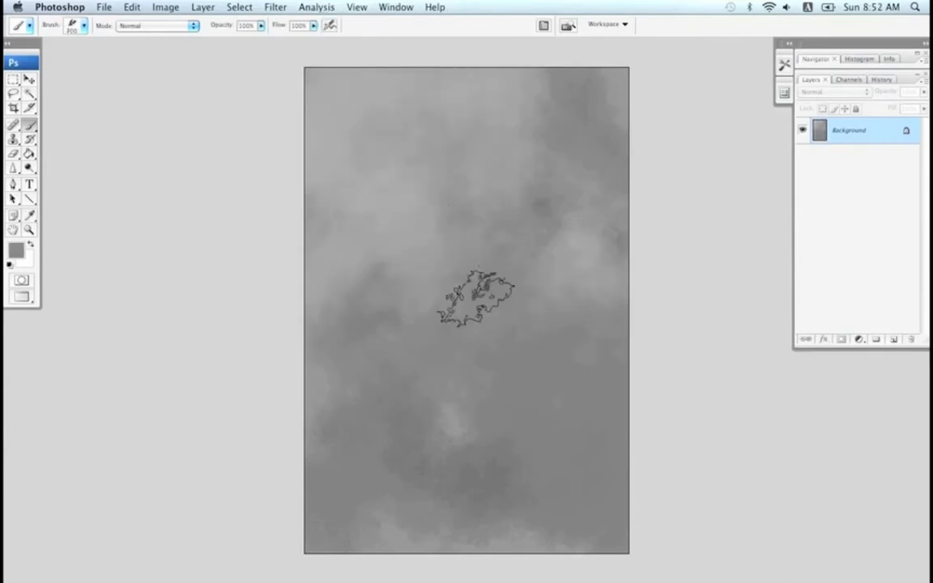
Step: Paint dark gray cloud patches in the center, along the left edge and in the lower-left corner of the background
{"action": "left_click", "coordinate": [16, 251]}
{"action": "left_click", "coordinate": [307, 322]}
{"action": "left_click", "coordinate": [553, 189]}
{"action": "left_click_drag", "start_coordinate": [555, 196], "coordinate": [468, 240]}
{"action": "key", "text": "bracketright"}
{"action": "key", "text": "bracketright"}
{"action": "key", "text": "bracketright"}
{"action": "left_click", "coordinate": [328, 194]}
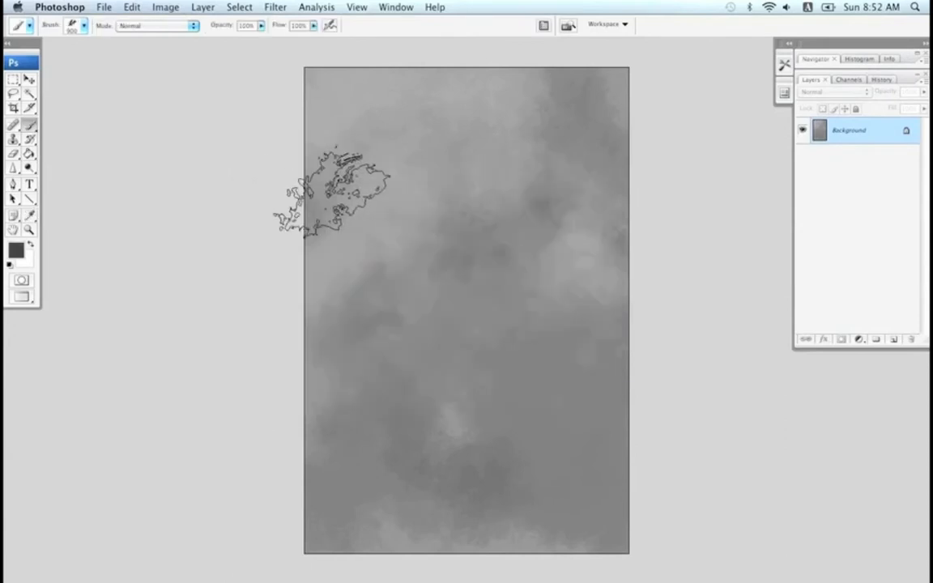
{"action": "left_click_drag", "start_coordinate": [381, 388], "coordinate": [335, 506]}
{"action": "key", "text": "bracketright"}
{"action": "key", "text": "bracketright"}
{"action": "left_click_drag", "start_coordinate": [489, 484], "coordinate": [493, 463]}
Step: Add a new layer and paint dark overlapping hill shapes across the lower part of the canvas with a large hard round brush
{"action": "key", "text": "bracketleft"}
{"action": "key", "text": "bracketleft"}
{"action": "key", "text": "bracketleft"}
{"action": "key", "text": "bracketleft"}
{"action": "key", "text": "bracketleft"}
{"action": "key", "text": "bracketleft"}
{"action": "key", "text": "bracketleft"}
{"action": "key", "text": "bracketleft"}
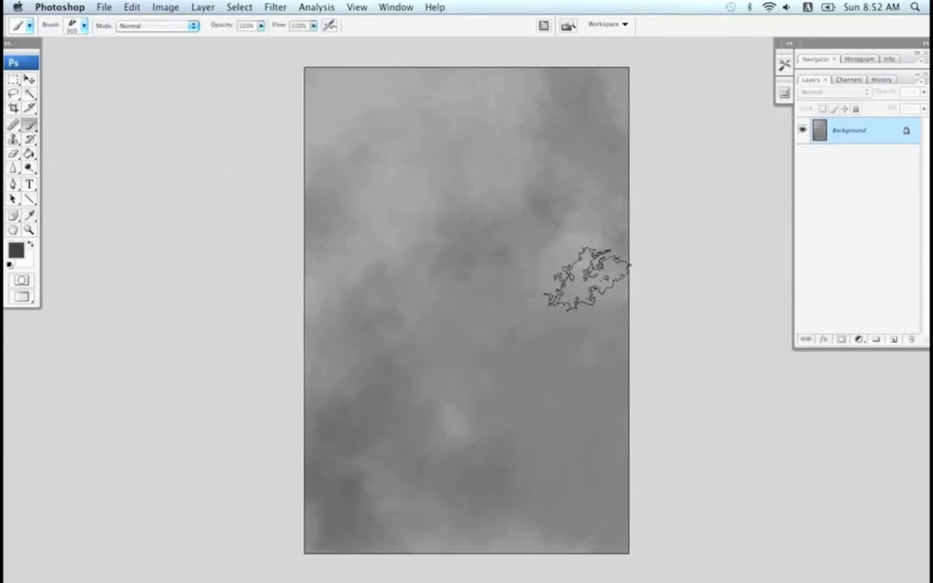
{"action": "right_click", "coordinate": [558, 298]}
{"action": "double_click", "coordinate": [507, 389]}
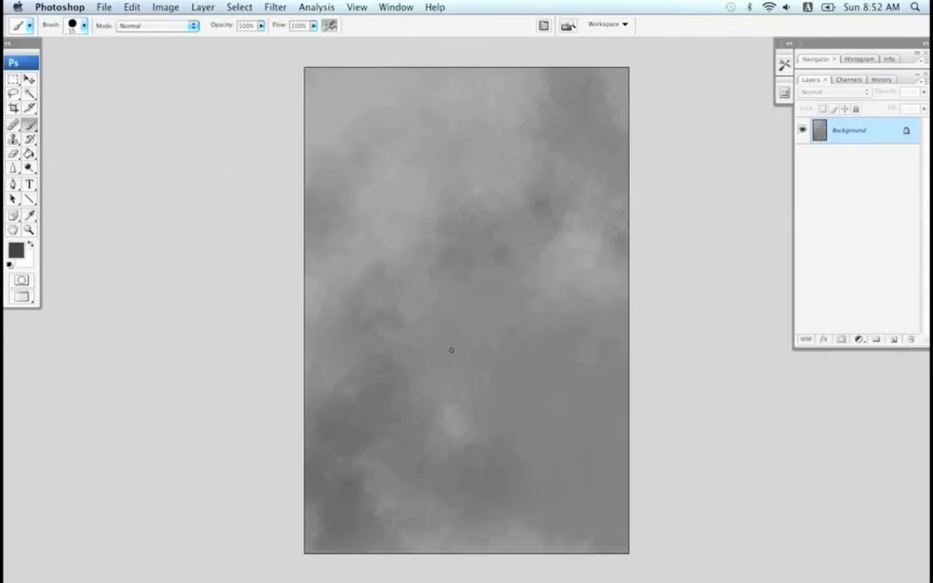
{"action": "key", "text": "bracketright"}
{"action": "key", "text": "bracketright"}
{"action": "key", "text": "bracketright"}
{"action": "key", "text": "bracketright"}
{"action": "key", "text": "bracketright"}
{"action": "key", "text": "bracketright"}
{"action": "key", "text": "bracketright"}
{"action": "key", "text": "bracketright"}
{"action": "key", "text": "bracketright"}
{"action": "key", "text": "bracketright"}
{"action": "key", "text": "bracketright"}
{"action": "key", "text": "bracketright"}
{"action": "left_click", "coordinate": [893, 339]}
{"action": "mouse_move", "coordinate": [358, 455]}
{"action": "left_mouse_down"}
{"action": "mouse_move", "coordinate": [405, 410]}
{"action": "mouse_move", "coordinate": [442, 408]}
{"action": "mouse_move", "coordinate": [515, 437]}
{"action": "mouse_move", "coordinate": [447, 455]}
{"action": "mouse_move", "coordinate": [477, 526]}
{"action": "mouse_move", "coordinate": [515, 433]}
{"action": "left_mouse_up"}
{"action": "key", "text": "bracketright"}
{"action": "key", "text": "bracketright"}
{"action": "key", "text": "bracketright"}
{"action": "key", "text": "bracketright"}
{"action": "key", "text": "bracketright"}
Step: Block in a small dark oval for the figure's head near the top center with the round brush at 100 px
{"action": "key", "text": "bracketleft"}
{"action": "key", "text": "bracketleft"}
{"action": "key", "text": "bracketleft"}
{"action": "key", "text": "bracketleft"}
{"action": "key", "text": "bracketleft"}
{"action": "key", "text": "bracketleft"}
{"action": "key", "text": "bracketleft"}
{"action": "key", "text": "bracketleft"}
{"action": "key", "text": "bracketleft"}
{"action": "key", "text": "bracketleft"}
{"action": "key", "text": "bracketleft"}
{"action": "key", "text": "bracketleft"}
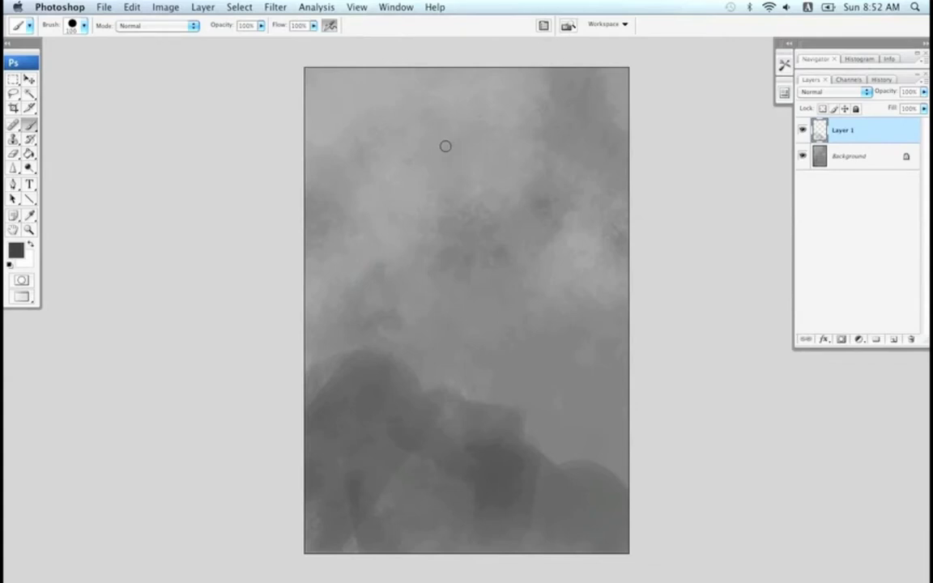
{"action": "left_click_drag", "start_coordinate": [442, 138], "coordinate": [442, 156]}
Step: Mark the eye socket on the head and round out the back of the skull with smaller round brushes
{"action": "key", "text": "bracketleft"}
{"action": "key", "text": "bracketleft"}
{"action": "key", "text": "bracketleft"}
{"action": "key", "text": "bracketleft"}
{"action": "key", "text": "bracketleft"}
{"action": "key", "text": "bracketleft"}
{"action": "key", "text": "bracketleft"}
{"action": "key", "text": "bracketleft"}
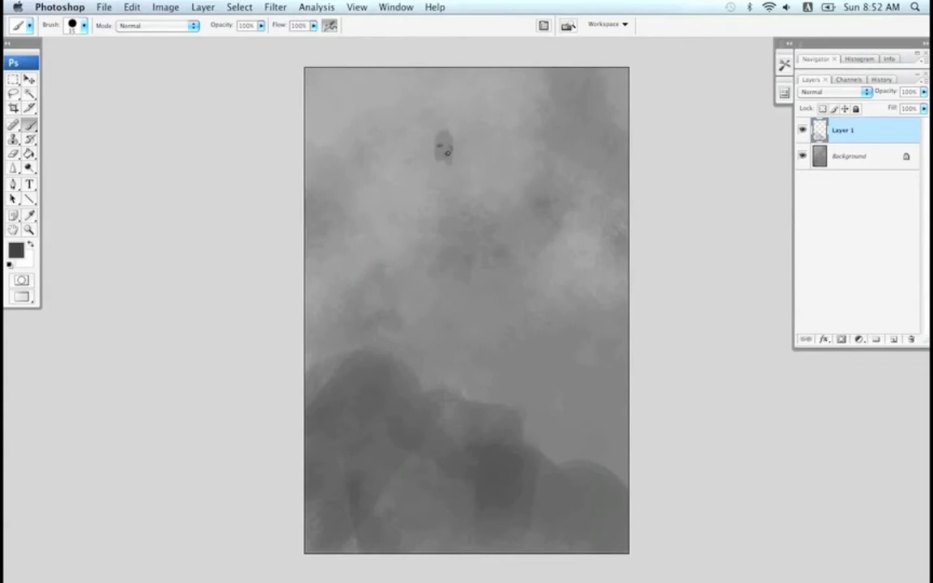
{"action": "key", "text": "bracketright"}
{"action": "key", "text": "bracketright"}
{"action": "key", "text": "bracketright"}
{"action": "key", "text": "bracketright"}
{"action": "key", "text": "bracketright"}
{"action": "key", "text": "bracketright"}
{"action": "key", "text": "bracketleft"}
{"action": "key", "text": "bracketleft"}
{"action": "key", "text": "bracketleft"}
{"action": "key", "text": "bracketleft"}
{"action": "key", "text": "bracketleft"}
{"action": "left_click_drag", "start_coordinate": [436, 157], "coordinate": [429, 148]}
Step: Sketch the jaw, neck and shoulder lines below the head with a finer brush, and flip the canvas horizontally
{"action": "key", "text": "bracketleft"}
{"action": "key", "text": "bracketleft"}
{"action": "key", "text": "bracketleft"}
{"action": "key", "text": "bracketleft"}
{"action": "key", "text": "bracketleft"}
{"action": "mouse_move", "coordinate": [427, 169]}
{"action": "left_mouse_down"}
{"action": "mouse_move", "coordinate": [424, 177]}
{"action": "mouse_move", "coordinate": [456, 175]}
{"action": "mouse_move", "coordinate": [409, 186]}
{"action": "left_mouse_up"}
{"action": "key", "text": "bracketleft"}
{"action": "key", "text": "super+shift+h"}
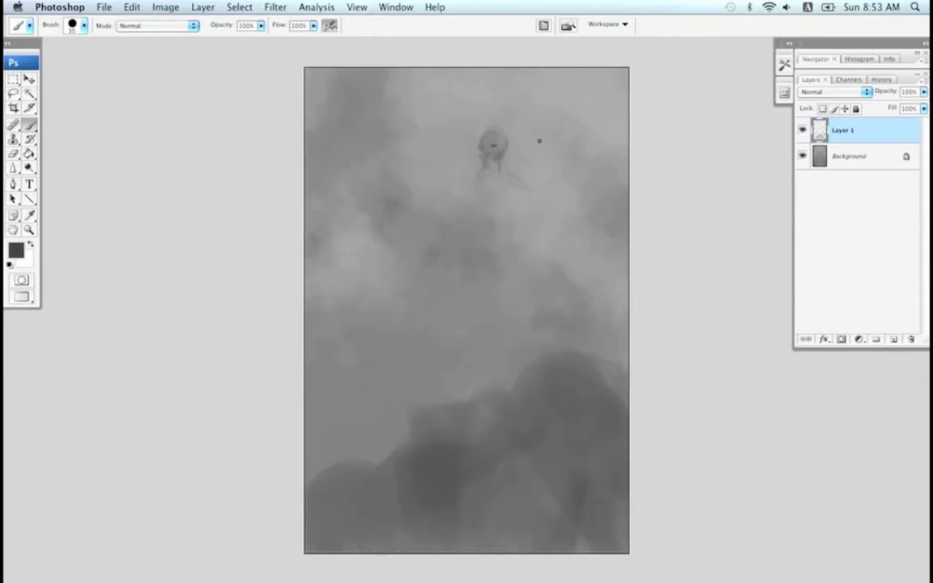
Step: Sketch the figure's streaming hair strands, collar and shoulder lines with a 25 px round brush
{"action": "key", "text": "bracketleft"}
{"action": "key", "text": "bracketleft"}
{"action": "left_click_drag", "start_coordinate": [503, 167], "coordinate": [535, 202]}
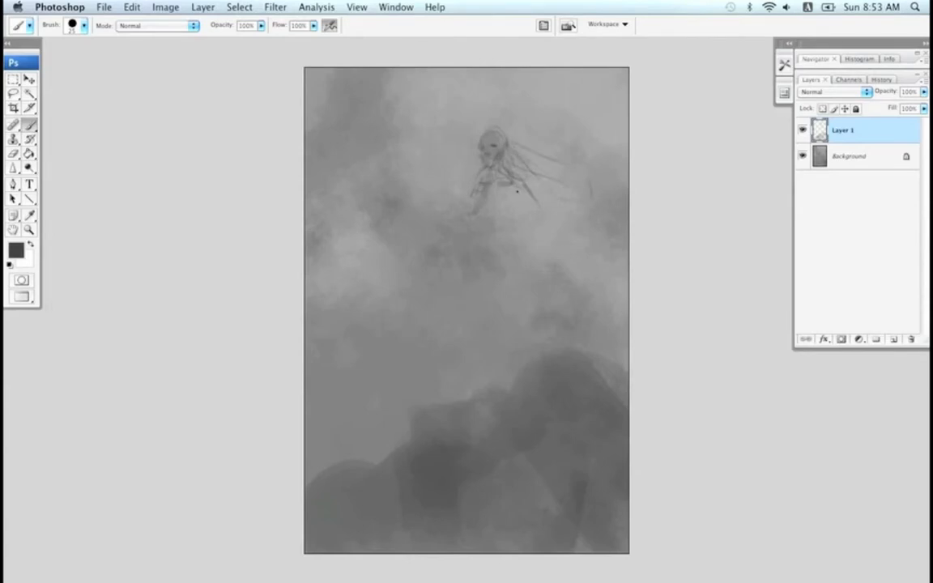
Step: Block in the figure's torso and one arm with a textured brush, using a sampled gray for the arm
{"action": "right_click", "coordinate": [502, 184]}
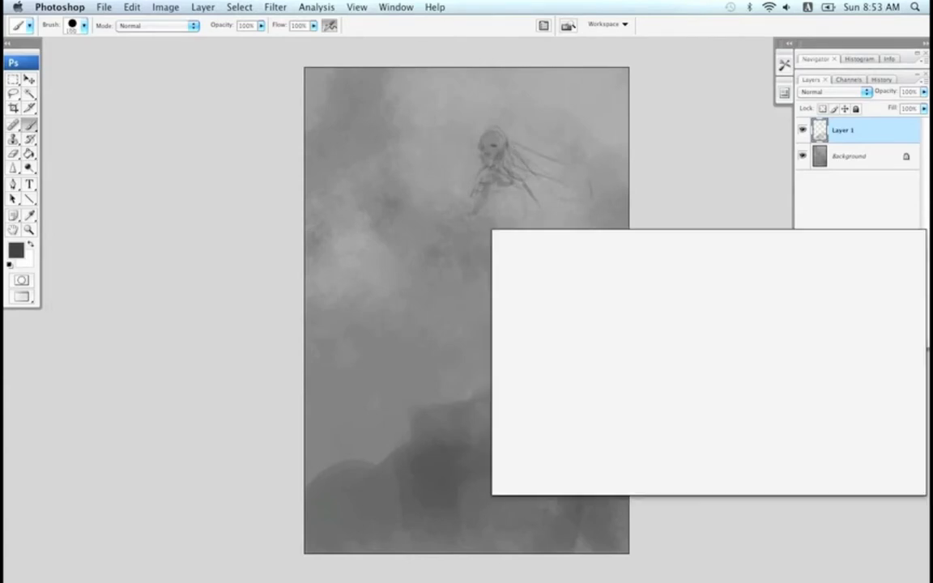
{"action": "double_click", "coordinate": [559, 364]}
{"action": "key", "text": "bracketright"}
{"action": "mouse_move", "coordinate": [492, 190]}
{"action": "left_mouse_down"}
{"action": "mouse_move", "coordinate": [480, 208]}
{"action": "mouse_move", "coordinate": [489, 188]}
{"action": "mouse_move", "coordinate": [509, 210]}
{"action": "mouse_move", "coordinate": [497, 235]}
{"action": "left_mouse_up"}
{"action": "left_click", "coordinate": [490, 192], "text": "alt"}
{"action": "key", "text": "bracketleft"}
{"action": "key", "text": "bracketleft"}
{"action": "key", "text": "bracketleft"}
{"action": "key", "text": "bracketleft"}
{"action": "left_click_drag", "start_coordinate": [525, 195], "coordinate": [546, 234]}
{"action": "key", "text": "bracketleft"}
{"action": "key", "text": "bracketleft"}
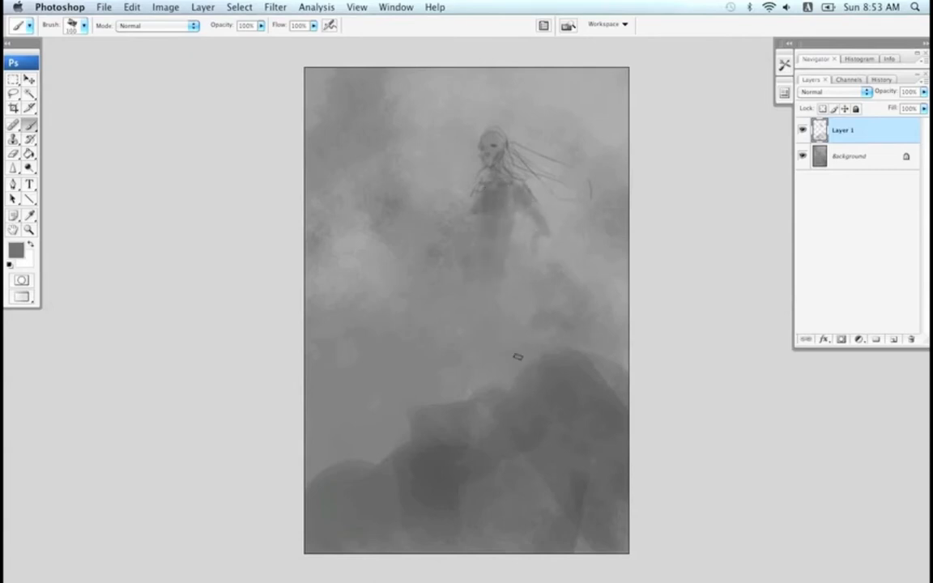
Step: Draw the contours of the arm, waist and upper legs in dark gray with a 20 px brush, flipping the canvas to check proportions
{"action": "left_click", "coordinate": [16, 250]}
{"action": "left_click", "coordinate": [259, 337]}
{"action": "left_click", "coordinate": [535, 191]}
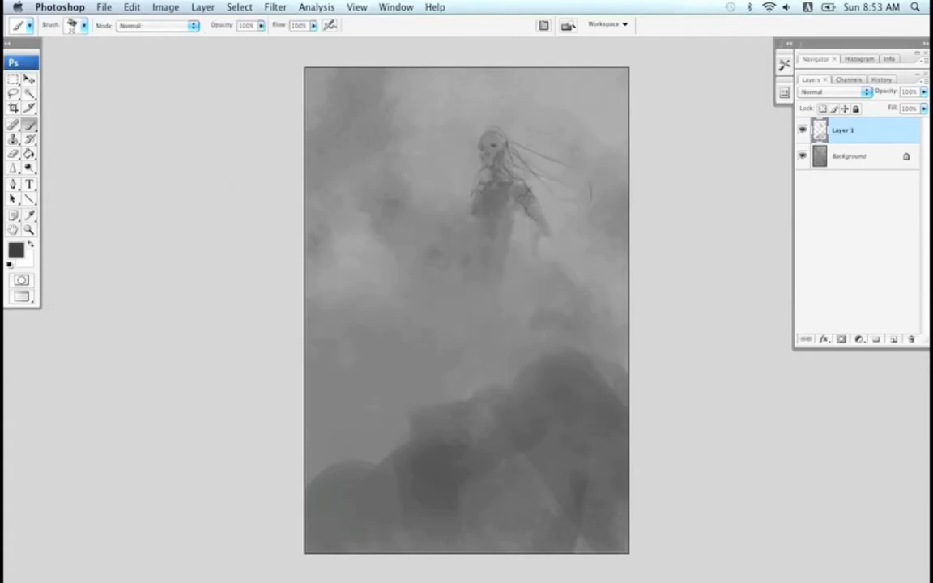
{"action": "key", "text": "F2"}
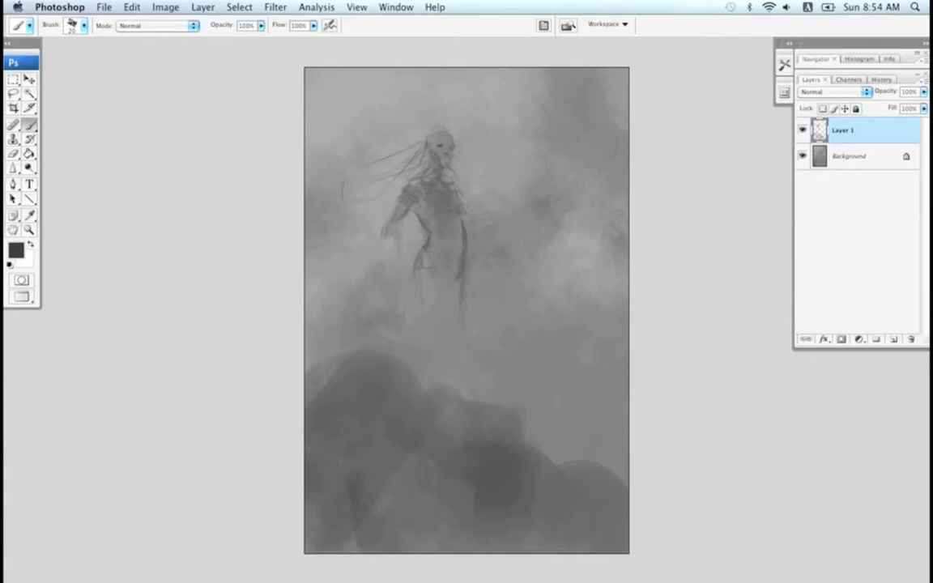
{"action": "key", "text": "F2"}
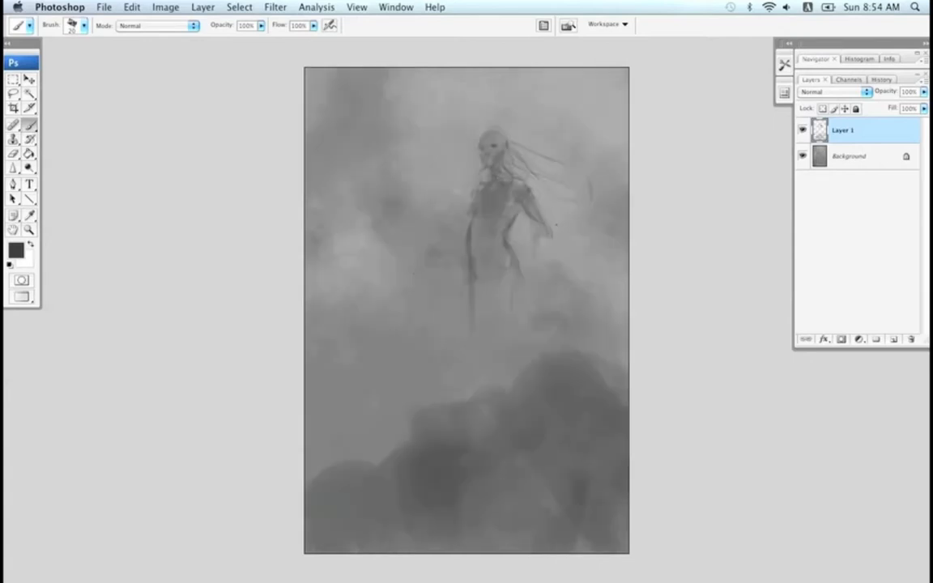
Step: Shade the figure's torso with an enlarged textured brush and draw the hip and belly contour lines with a smaller one
{"action": "key", "text": "bracketright"}
{"action": "key", "text": "bracketright"}
{"action": "key", "text": "bracketright"}
{"action": "key", "text": "bracketright"}
{"action": "key", "text": "bracketright"}
{"action": "key", "text": "bracketright"}
{"action": "key", "text": "bracketright"}
{"action": "key", "text": "bracketright"}
{"action": "key", "text": "bracketright"}
{"action": "key", "text": "bracketright"}
{"action": "key", "text": "bracketright"}
{"action": "key", "text": "bracketright"}
{"action": "mouse_move", "coordinate": [492, 221]}
{"action": "left_mouse_down"}
{"action": "mouse_move", "coordinate": [495, 274]}
{"action": "mouse_move", "coordinate": [505, 251]}
{"action": "mouse_move", "coordinate": [497, 260]}
{"action": "mouse_move", "coordinate": [483, 230]}
{"action": "mouse_move", "coordinate": [510, 212]}
{"action": "mouse_move", "coordinate": [484, 260]}
{"action": "mouse_move", "coordinate": [467, 260]}
{"action": "mouse_move", "coordinate": [484, 285]}
{"action": "mouse_move", "coordinate": [519, 284]}
{"action": "left_mouse_up"}
{"action": "key", "text": "bracketleft"}
{"action": "key", "text": "bracketleft"}
{"action": "key", "text": "bracketleft"}
{"action": "key", "text": "bracketleft"}
{"action": "key", "text": "bracketleft"}
{"action": "key", "text": "bracketleft"}
{"action": "key", "text": "bracketleft"}
{"action": "key", "text": "bracketleft"}
{"action": "key", "text": "bracketleft"}
{"action": "key", "text": "bracketleft"}
{"action": "key", "text": "bracketleft"}
{"action": "key", "text": "super+z"}
{"action": "left_click_drag", "start_coordinate": [475, 257], "coordinate": [504, 259]}
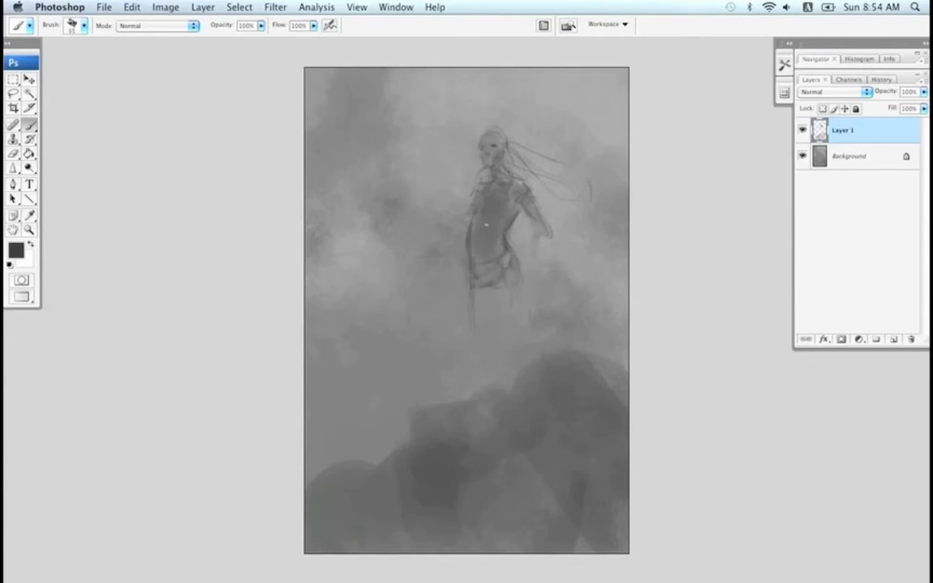
{"action": "left_click_drag", "start_coordinate": [476, 216], "coordinate": [496, 235]}
Step: Lasso the figure's head, scale it up to about 109% with Free Transform, and deselect it
{"action": "key", "text": "l"}
{"action": "mouse_move", "coordinate": [504, 134]}
{"action": "left_mouse_down"}
{"action": "mouse_move", "coordinate": [471, 128]}
{"action": "mouse_move", "coordinate": [475, 162]}
{"action": "mouse_move", "coordinate": [506, 139]}
{"action": "mouse_move", "coordinate": [465, 104]}
{"action": "left_mouse_up"}
{"action": "key", "text": "super+t"}
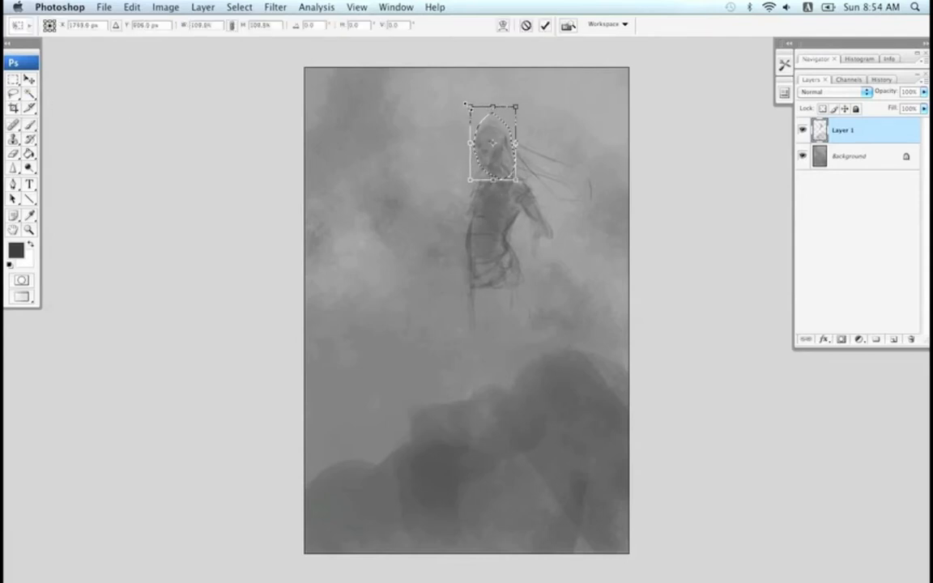
{"action": "key", "text": "Return"}
{"action": "key", "text": "super+d"}
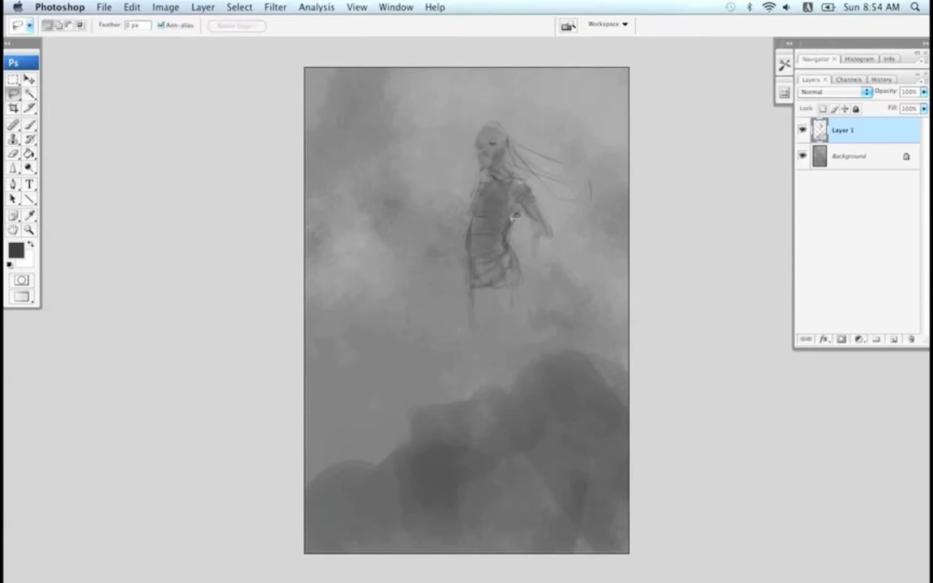
Step: Sample grays from the figure and sky, and set the foreground color to light gray #c1c1c1
{"action": "key", "text": "b"}
{"action": "left_click", "coordinate": [506, 182], "text": "alt"}
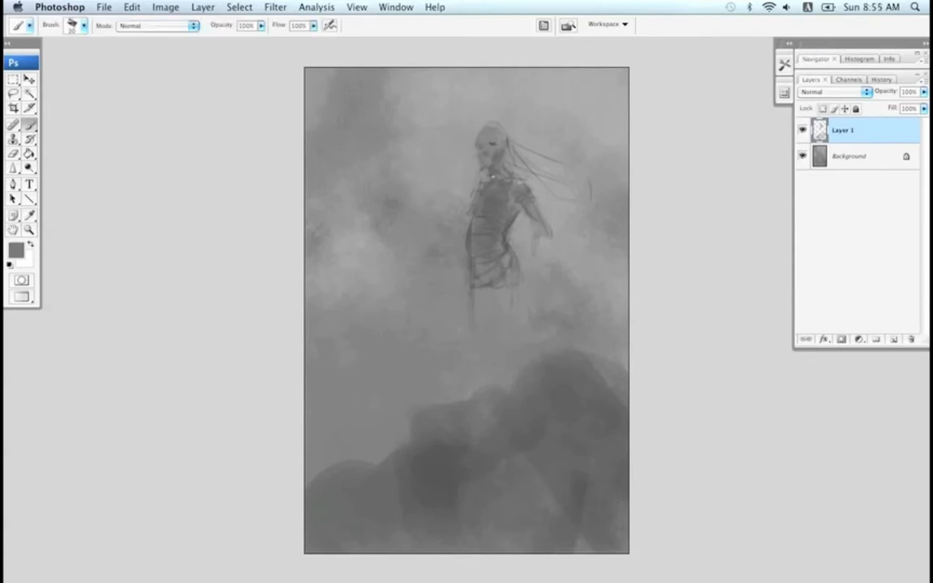
{"action": "left_click", "coordinate": [496, 137], "text": "alt"}
{"action": "left_click", "coordinate": [20, 253]}
{"action": "left_click", "coordinate": [531, 211]}
{"action": "left_click", "coordinate": [375, 249], "text": "alt"}
{"action": "left_click", "coordinate": [20, 255]}
{"action": "left_click_drag", "start_coordinate": [291, 287], "coordinate": [231, 237]}
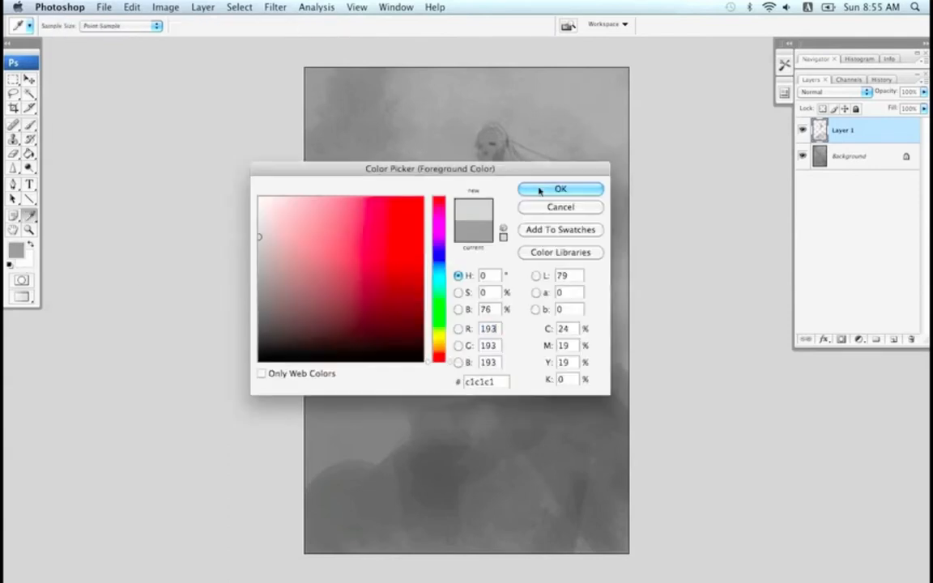
{"action": "left_click", "coordinate": [539, 191]}
Step: Paint lighter clouds around the figure on the Background layer with a large textured brush, varying its size
{"action": "right_click", "coordinate": [550, 234]}
{"action": "double_click", "coordinate": [623, 359]}
{"action": "left_click", "coordinate": [834, 155]}
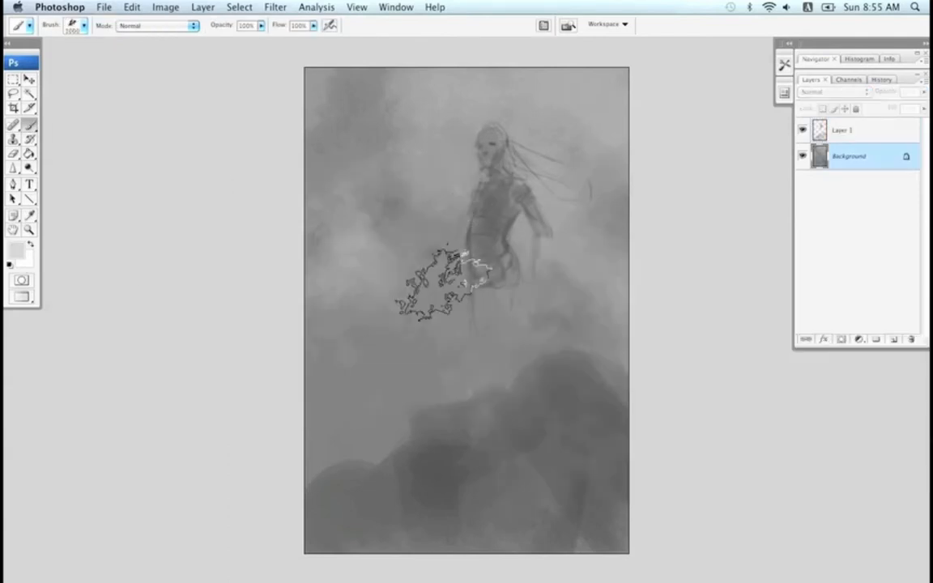
{"action": "key", "text": "bracketleft"}
{"action": "key", "text": "bracketleft"}
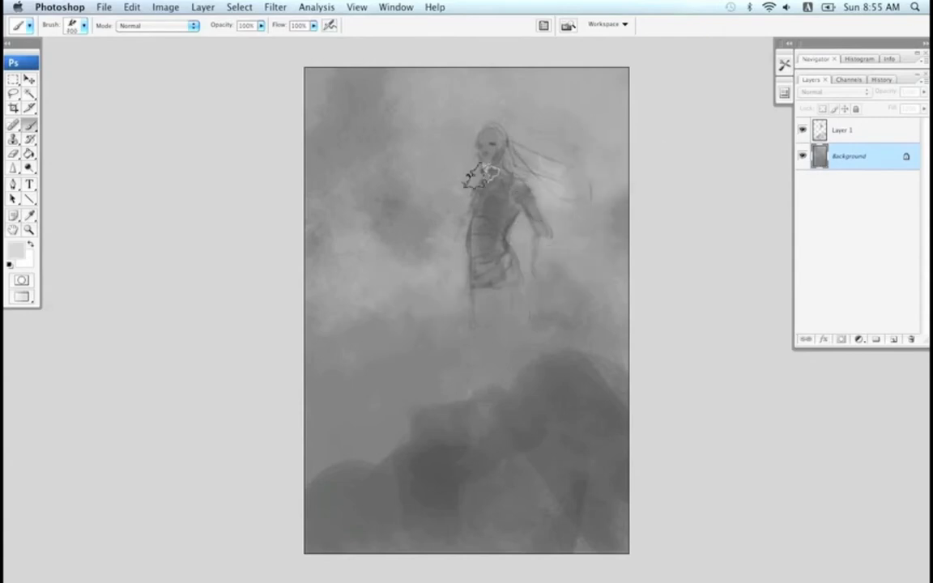
{"action": "key", "text": "bracketright"}
{"action": "key", "text": "bracketright"}
{"action": "key", "text": "bracketright"}
{"action": "key", "text": "bracketright"}
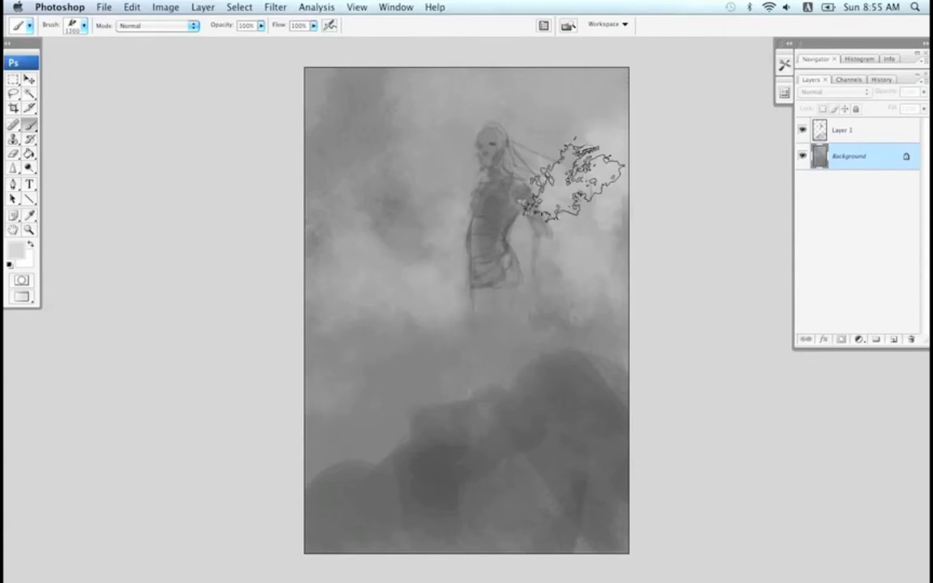
{"action": "key", "text": "bracketleft"}
{"action": "key", "text": "bracketleft"}
{"action": "key", "text": "bracketleft"}
{"action": "key", "text": "bracketleft"}
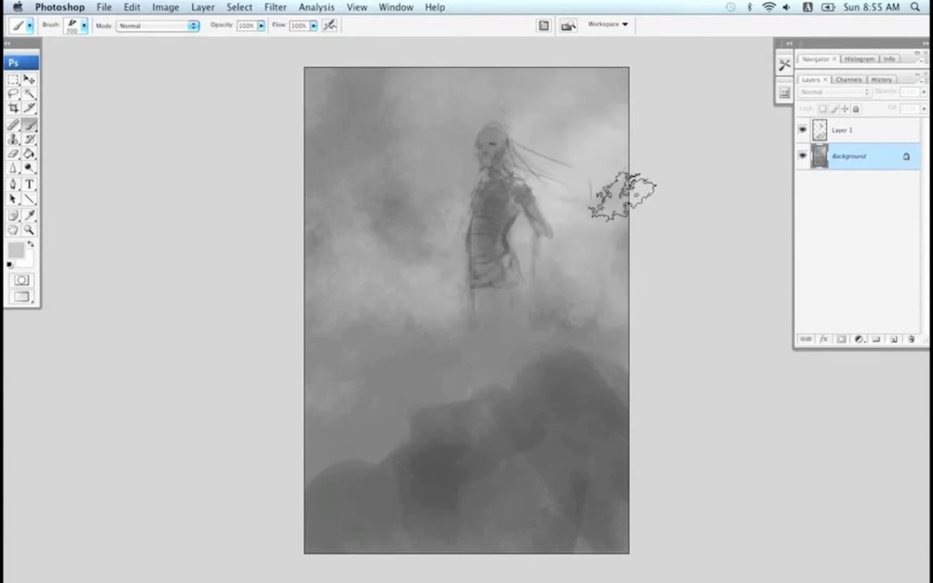
Step: Paint darker tones over the lower sky and hills on the Background layer with a gray sampled from the painting
{"action": "left_click", "coordinate": [389, 402], "text": "alt"}
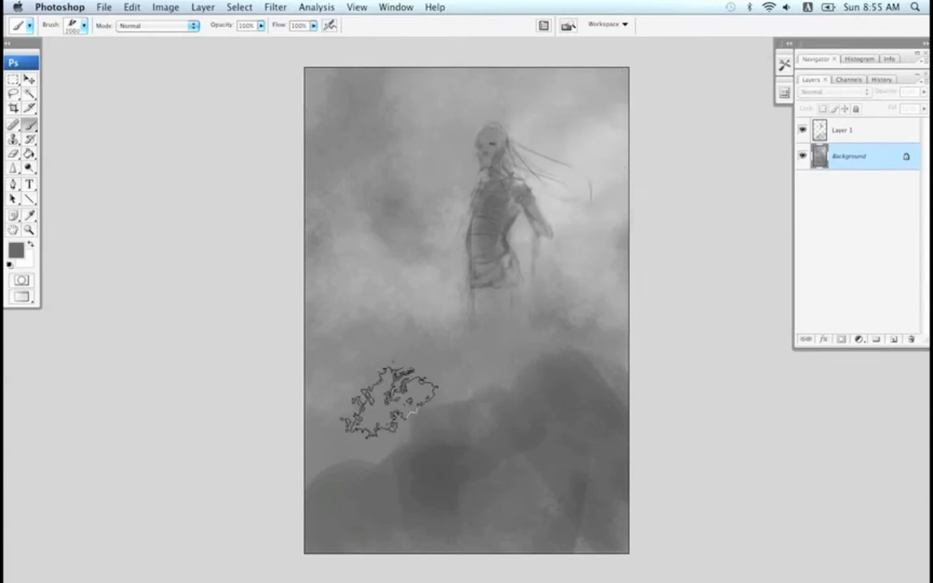
{"action": "mouse_move", "coordinate": [388, 402]}
{"action": "left_mouse_down"}
{"action": "mouse_move", "coordinate": [396, 530]}
{"action": "mouse_move", "coordinate": [479, 498]}
{"action": "left_mouse_up"}
Step: Refine the hair strands and forearm lines on Layer 1 with a small round brush, and flip the canvas horizontally
{"action": "left_click", "coordinate": [844, 130]}
{"action": "right_click", "coordinate": [486, 272]}
{"action": "double_click", "coordinate": [505, 363]}
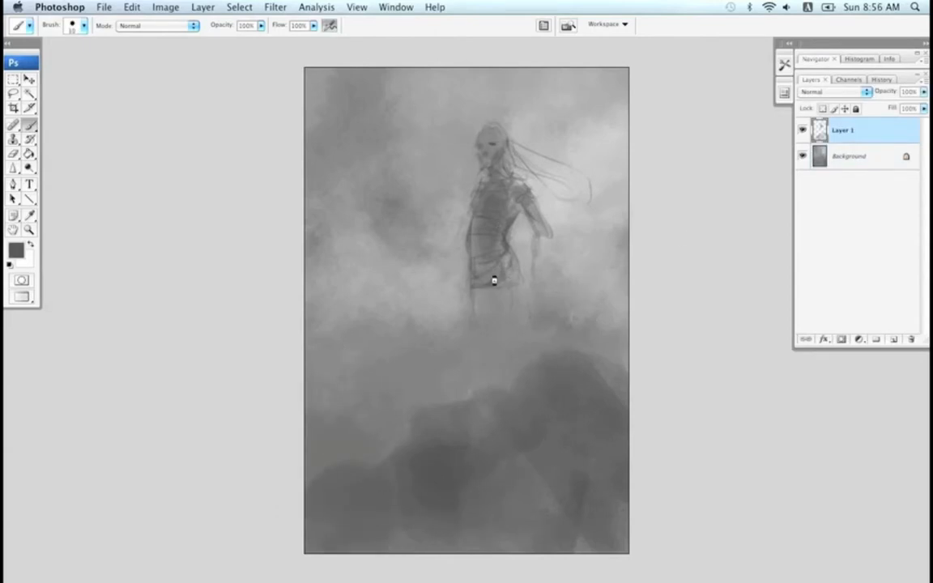
{"action": "key", "text": "super+shift+h"}
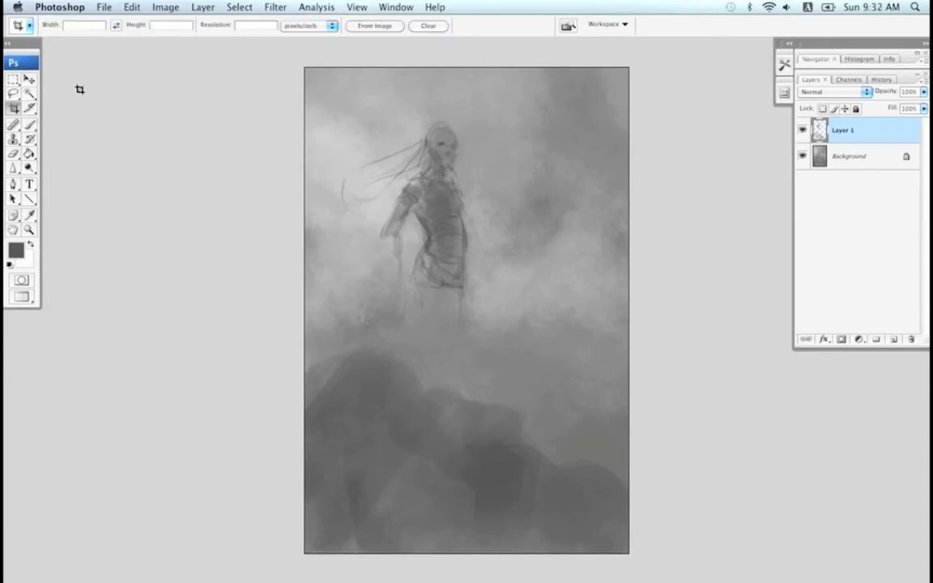
Step: Crop the canvas to the area around the figure, cutting off most of the hills below it
{"action": "left_click_drag", "start_coordinate": [329, 76], "coordinate": [597, 370]}
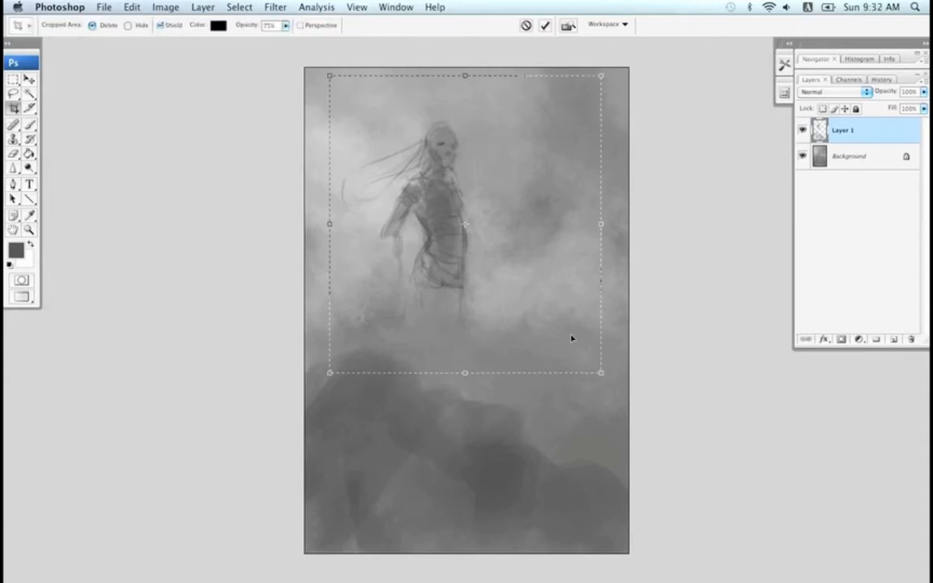
{"action": "key", "text": "Return"}
{"action": "key", "text": "b"}
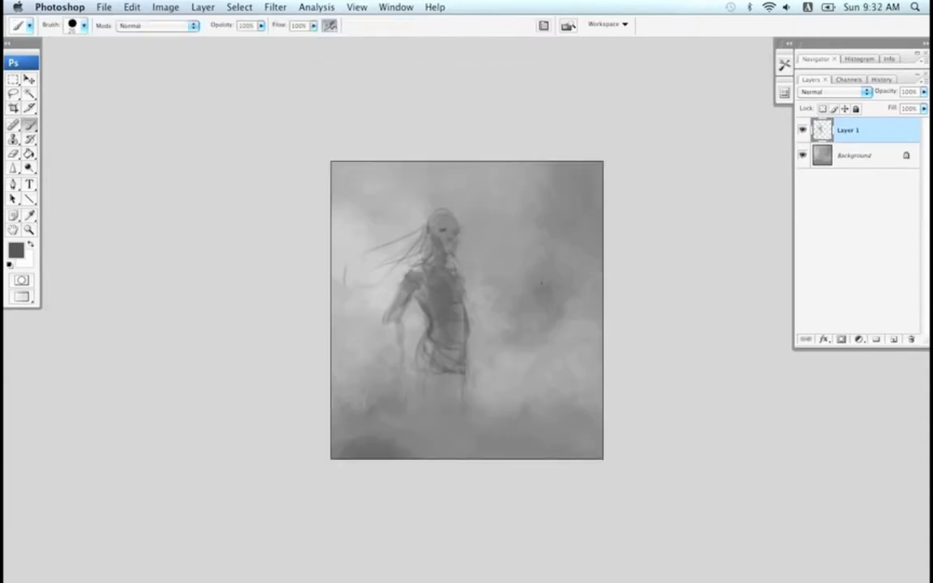
Step: Erase the lower-left corner of the Background layer with a large textured eraser, and clear the leftover gray there on Layer 1
{"action": "left_click", "coordinate": [852, 158]}
{"action": "left_click", "coordinate": [11, 155]}
{"action": "right_click", "coordinate": [455, 293]}
{"action": "double_click", "coordinate": [618, 427]}
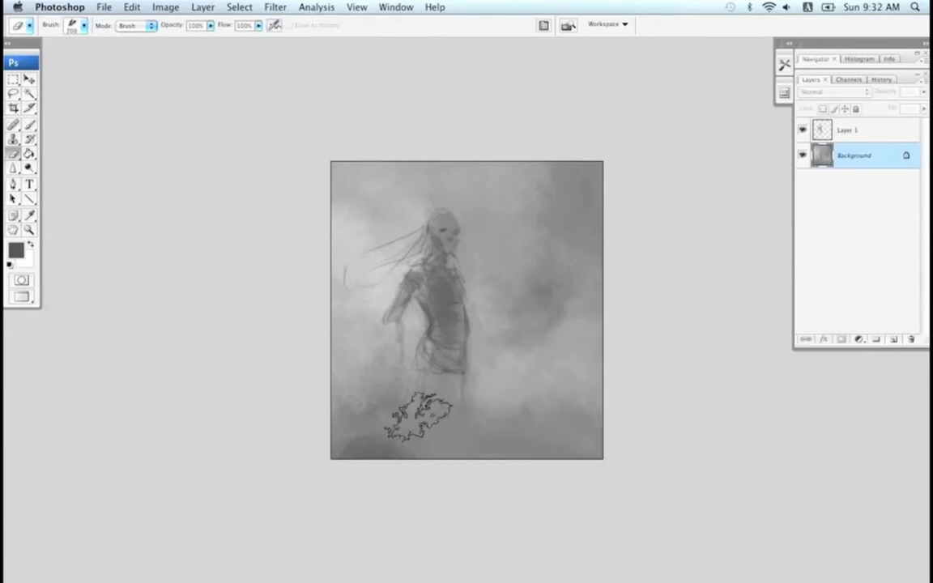
{"action": "mouse_move", "coordinate": [418, 416]}
{"action": "left_mouse_down"}
{"action": "mouse_move", "coordinate": [343, 396]}
{"action": "mouse_move", "coordinate": [313, 364]}
{"action": "mouse_move", "coordinate": [348, 405]}
{"action": "left_mouse_up"}
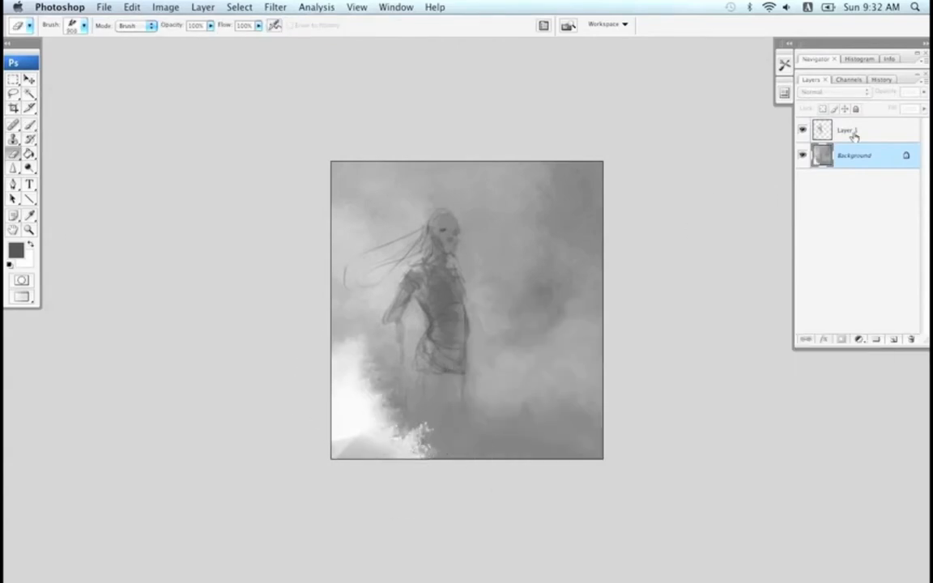
{"action": "left_click", "coordinate": [803, 131]}
{"action": "left_click", "coordinate": [802, 131]}
{"action": "left_click", "coordinate": [850, 131]}
{"action": "mouse_move", "coordinate": [430, 429]}
{"action": "left_mouse_down"}
{"action": "mouse_move", "coordinate": [366, 454]}
{"action": "mouse_move", "coordinate": [411, 465]}
{"action": "left_mouse_up"}
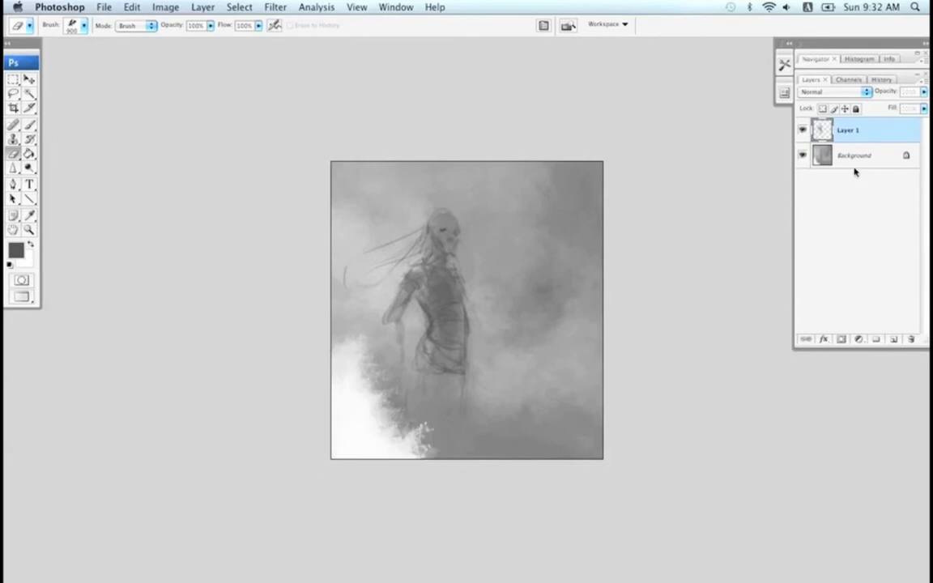
Step: Erase the clouds along the painting's bottom, sides and upper-right corner to white on the Background layer with the textured eraser
{"action": "left_click", "coordinate": [854, 155]}
{"action": "mouse_move", "coordinate": [404, 380]}
{"action": "left_mouse_down"}
{"action": "mouse_move", "coordinate": [358, 333]}
{"action": "mouse_move", "coordinate": [562, 427]}
{"action": "mouse_move", "coordinate": [478, 333]}
{"action": "mouse_move", "coordinate": [570, 202]}
{"action": "mouse_move", "coordinate": [597, 426]}
{"action": "mouse_move", "coordinate": [566, 385]}
{"action": "mouse_move", "coordinate": [485, 442]}
{"action": "mouse_move", "coordinate": [373, 385]}
{"action": "mouse_move", "coordinate": [386, 427]}
{"action": "mouse_move", "coordinate": [354, 302]}
{"action": "mouse_move", "coordinate": [448, 375]}
{"action": "left_mouse_up"}
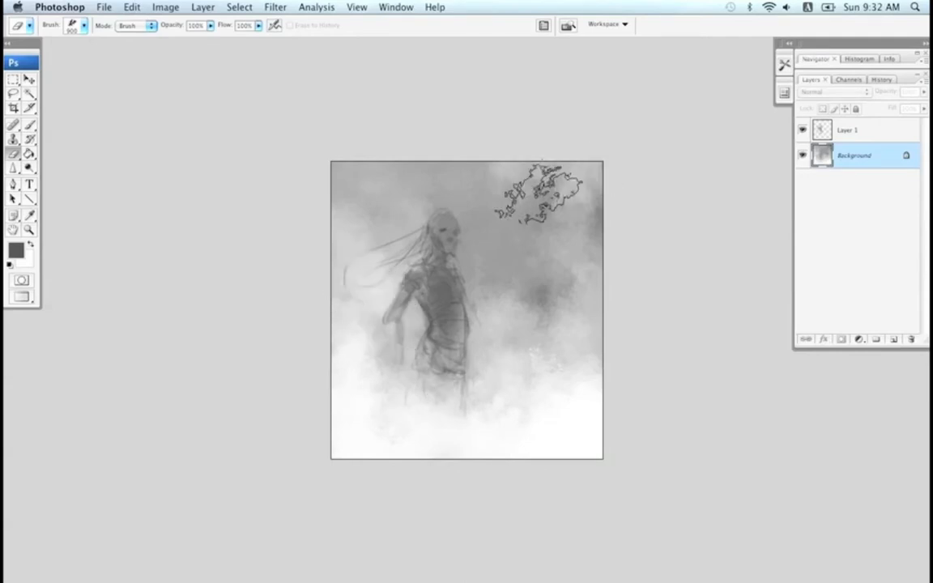
{"action": "mouse_move", "coordinate": [540, 192]}
{"action": "left_mouse_down"}
{"action": "mouse_move", "coordinate": [600, 178]}
{"action": "mouse_move", "coordinate": [501, 146]}
{"action": "mouse_move", "coordinate": [592, 263]}
{"action": "mouse_move", "coordinate": [614, 254]}
{"action": "mouse_move", "coordinate": [497, 236]}
{"action": "mouse_move", "coordinate": [571, 209]}
{"action": "left_mouse_up"}
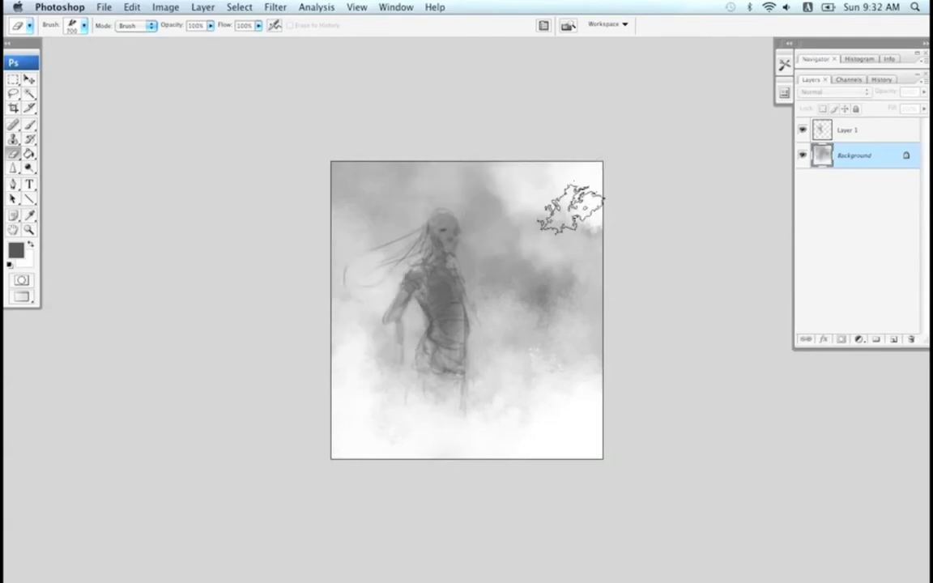
Step: Clean up Layer 1 with a round eraser, flip the canvas horizontally, and refine the figure's hair and body contours with a 20 px brush
{"action": "right_click", "coordinate": [491, 391]}
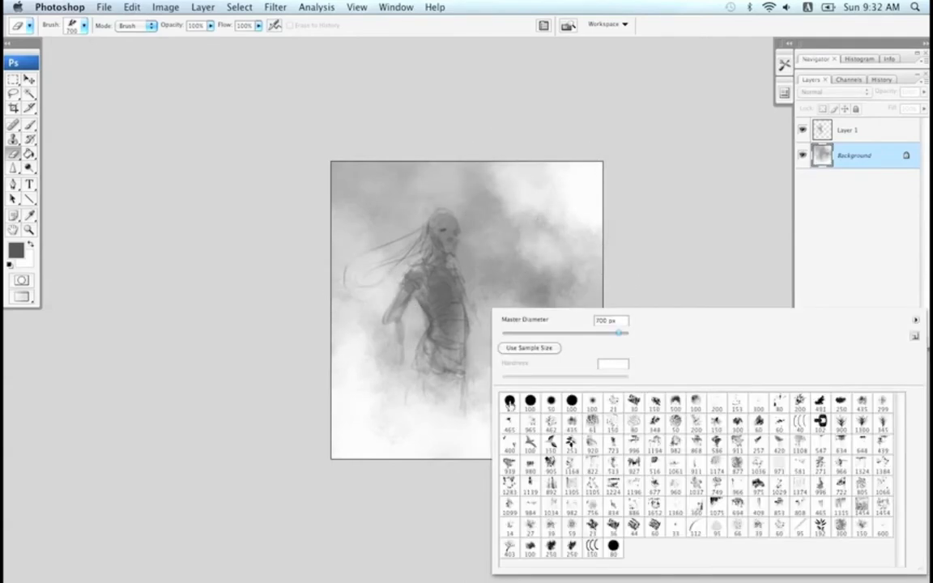
{"action": "double_click", "coordinate": [509, 401]}
{"action": "key", "text": "super+equal"}
{"action": "left_click", "coordinate": [850, 130]}
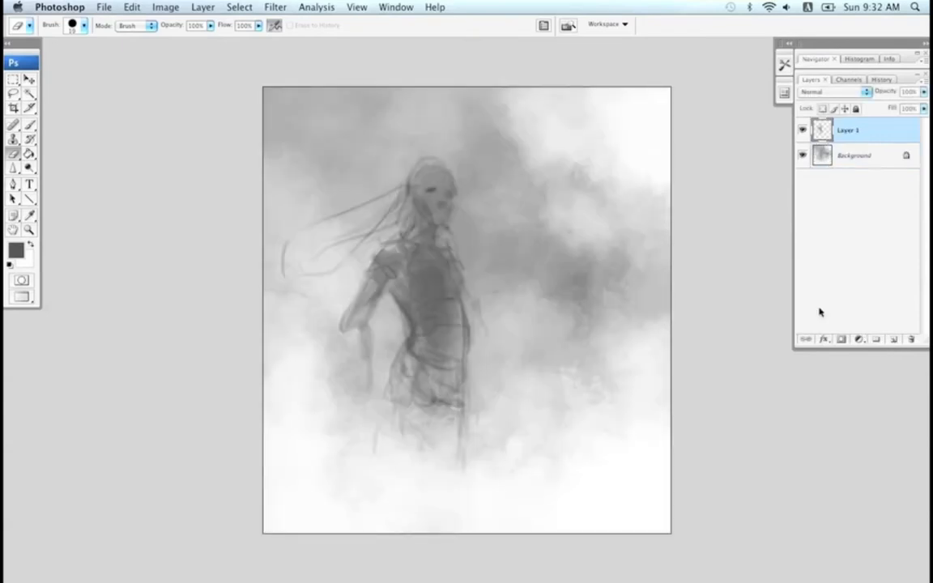
{"action": "key", "text": "super+shift+h"}
{"action": "left_click", "coordinate": [30, 126]}
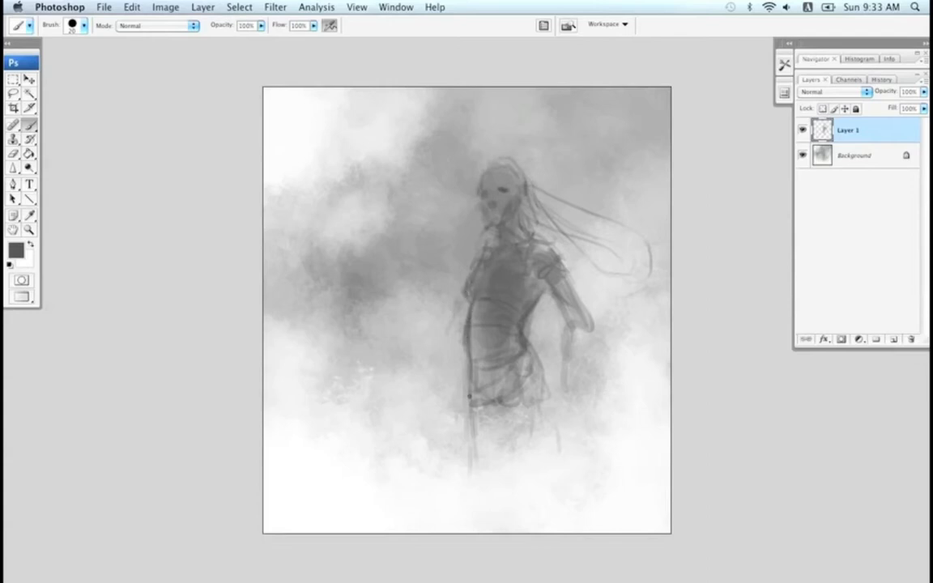
{"action": "key", "text": "bracketleft"}
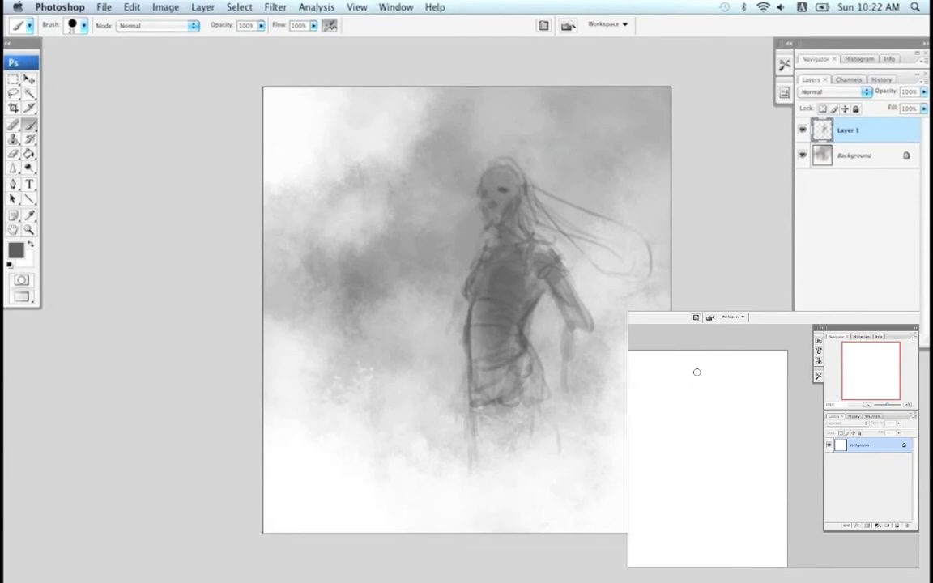
Step: Add a new layer and sketch the extended arm and the long strands trailing around the hips and back with a round brush
{"action": "key", "text": "super+alt+shift+n"}
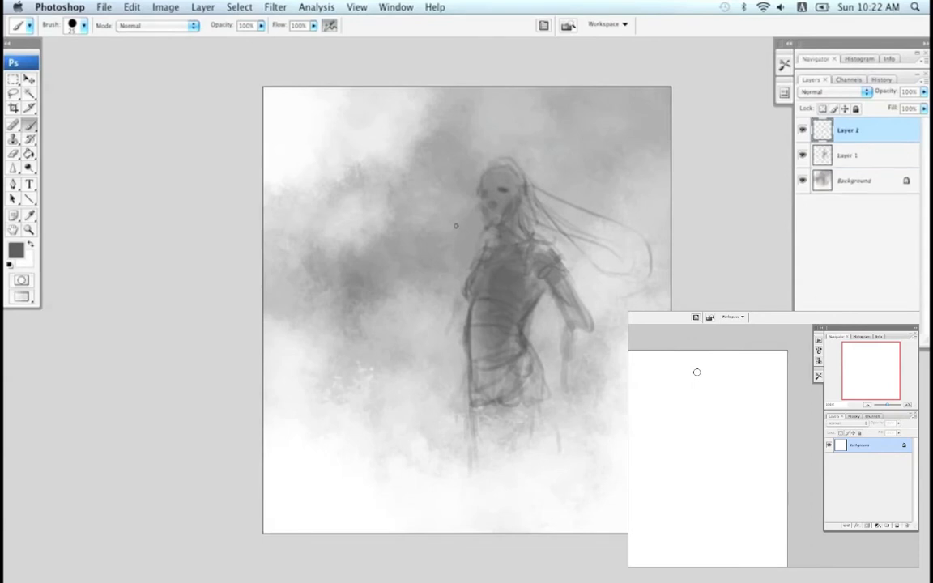
{"action": "key", "text": "bracketleft"}
{"action": "left_click_drag", "start_coordinate": [461, 278], "coordinate": [427, 281]}
{"action": "key", "text": "bracketright"}
{"action": "left_click_drag", "start_coordinate": [373, 370], "coordinate": [348, 441]}
{"action": "left_click_drag", "start_coordinate": [451, 387], "coordinate": [456, 436]}
{"action": "mouse_move", "coordinate": [589, 252]}
{"action": "left_mouse_down"}
{"action": "mouse_move", "coordinate": [582, 366]}
{"action": "mouse_move", "coordinate": [613, 420]}
{"action": "left_mouse_up"}
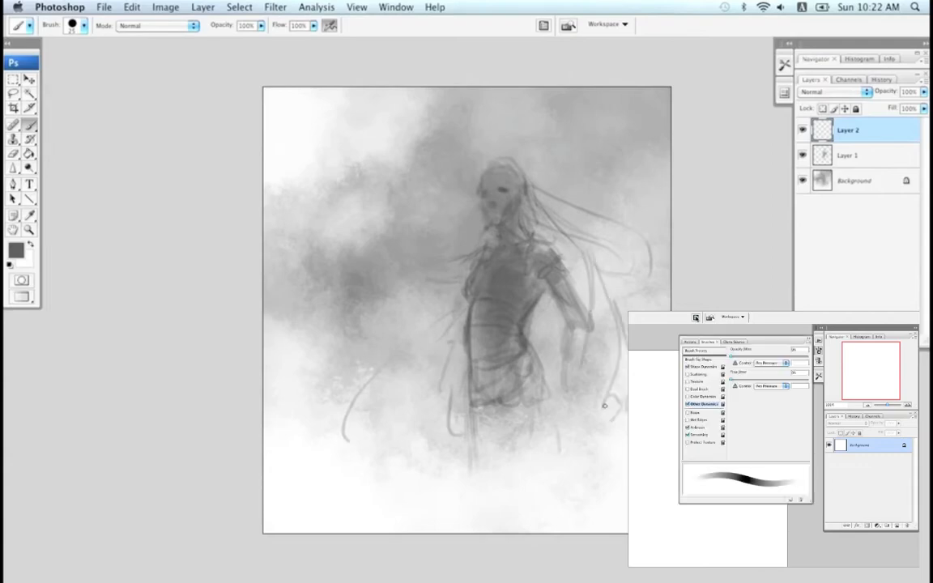
{"action": "left_click_drag", "start_coordinate": [439, 344], "coordinate": [405, 413]}
{"action": "left_click_drag", "start_coordinate": [432, 358], "coordinate": [399, 426]}
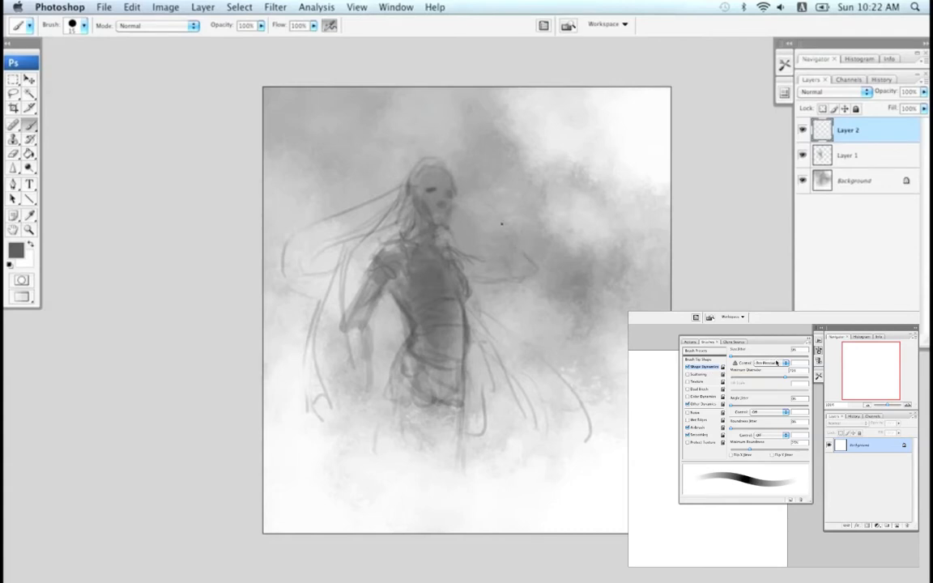
Step: Sketch a hand on the extended arm with a 10 px brush, flip the canvas, and erase and redraw the hand with outstretched fingers
{"action": "key", "text": "["}
{"action": "left_click_drag", "start_coordinate": [515, 282], "coordinate": [532, 280]}
{"action": "key", "text": "super+z"}
{"action": "key", "text": "super+shift+h"}
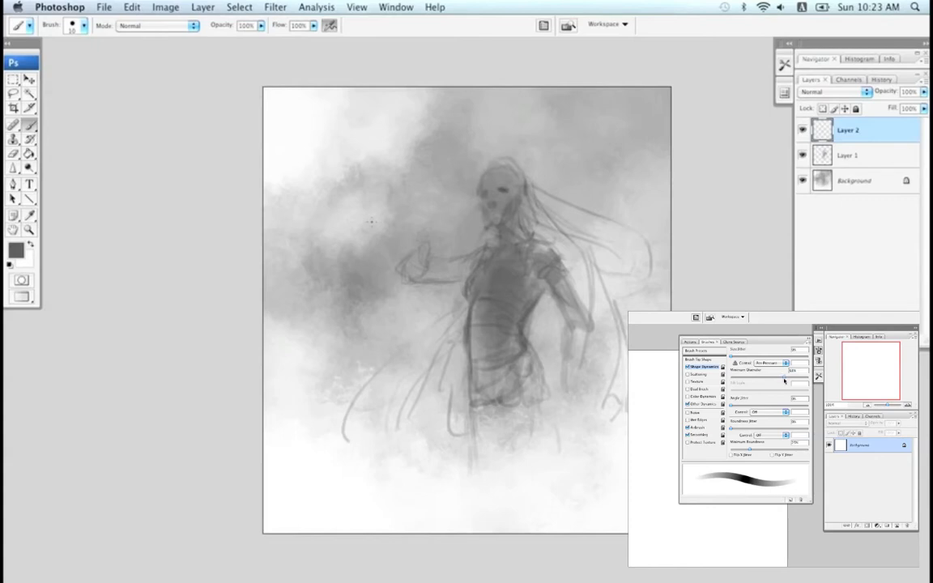
{"action": "key", "text": "e"}
{"action": "left_click_drag", "start_coordinate": [425, 246], "coordinate": [429, 267]}
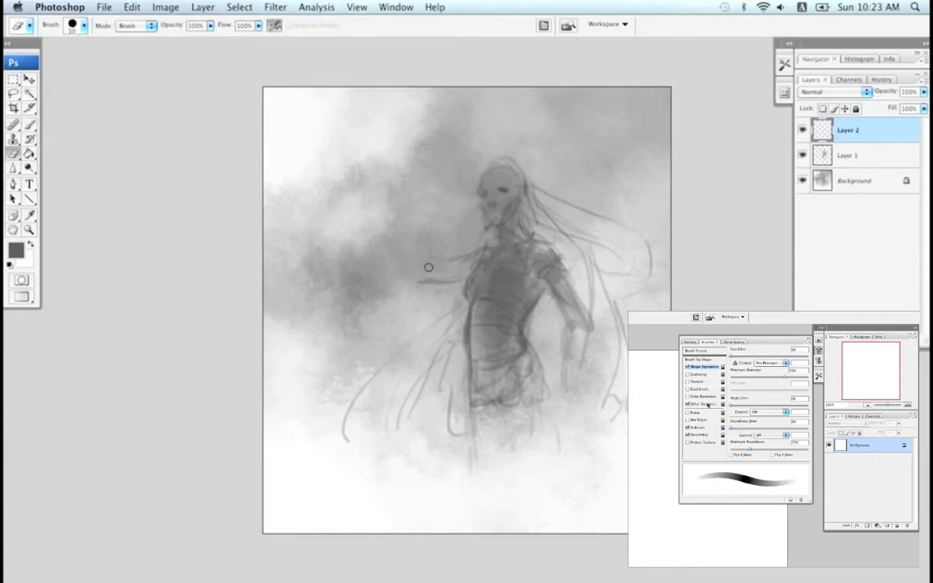
{"action": "key", "text": "b"}
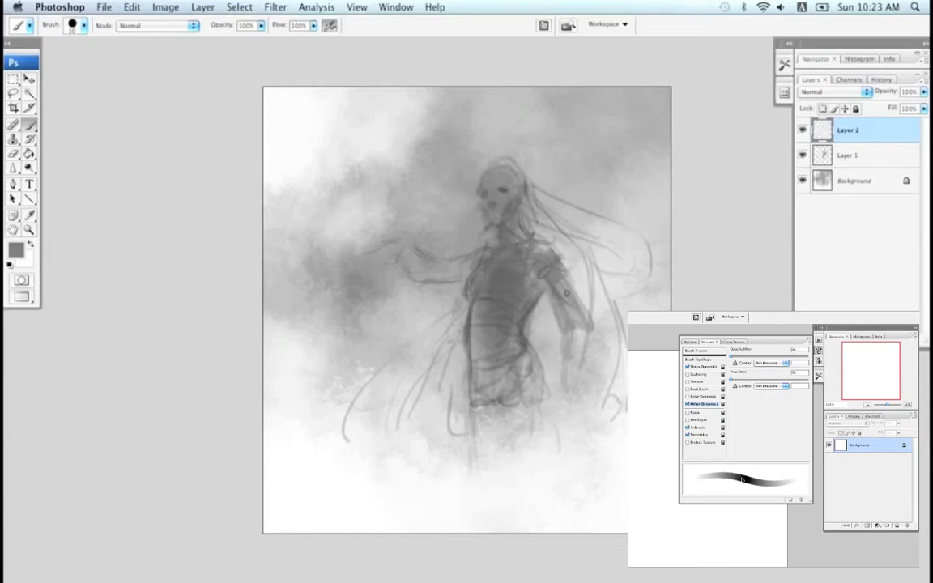
Step: Erase the bent elbow on Layer 1, redraw the hanging forearm on Layer 2, and flip the canvas horizontally
{"action": "left_click", "coordinate": [819, 156]}
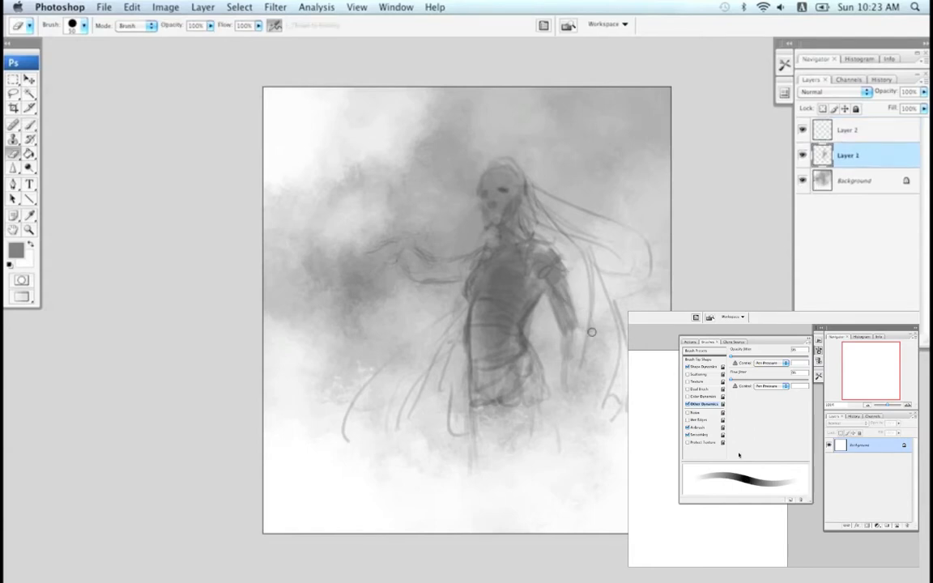
{"action": "left_click", "coordinate": [821, 131]}
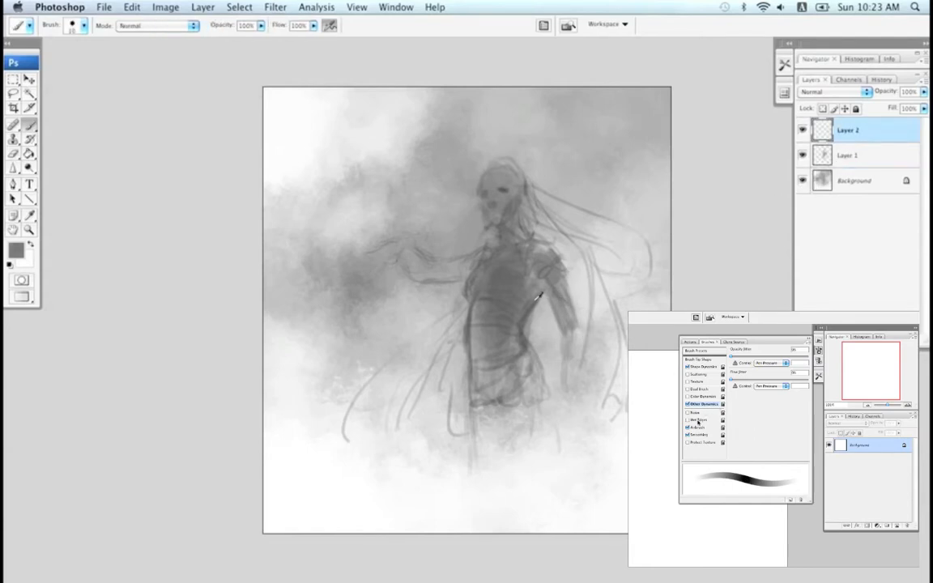
{"action": "left_click_drag", "start_coordinate": [575, 304], "coordinate": [585, 371]}
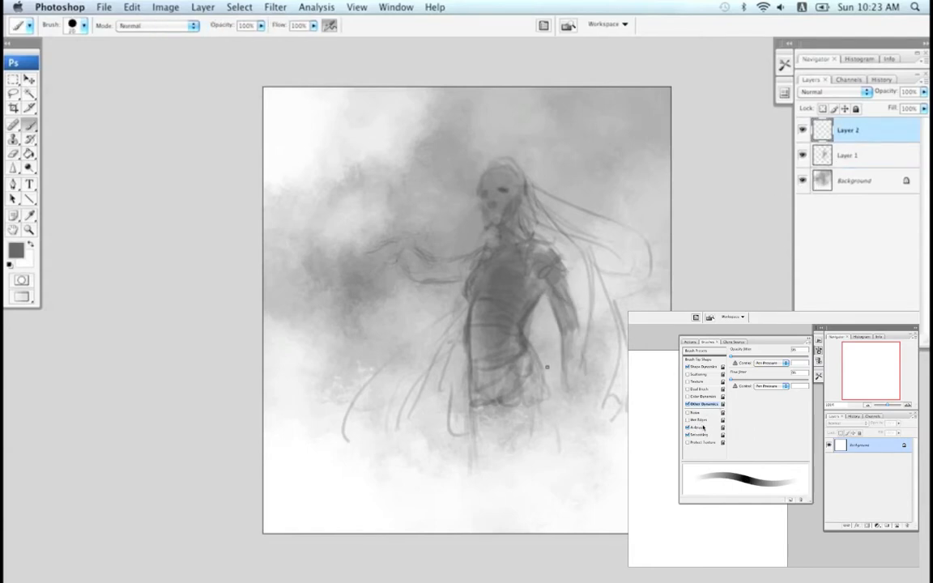
{"action": "key", "text": "super+shift+h"}
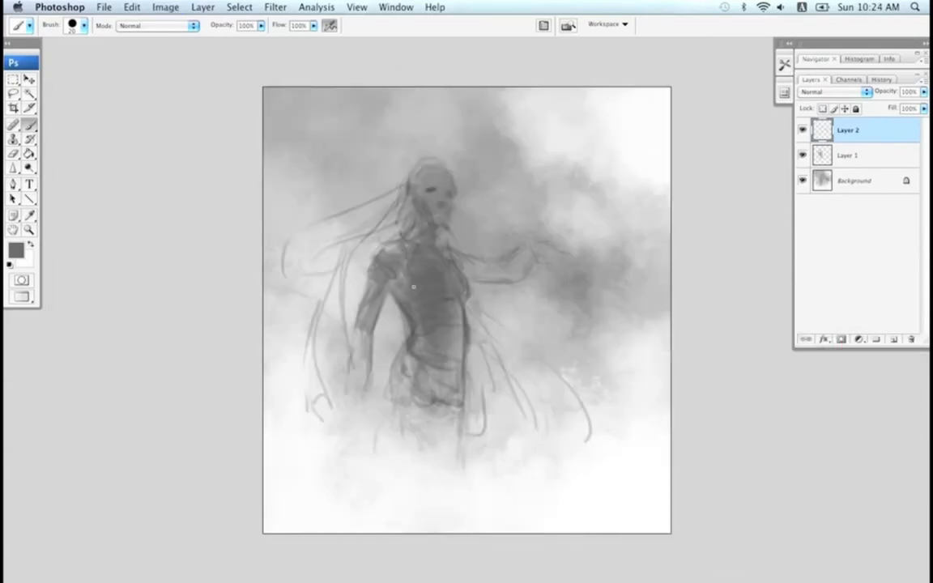
Step: Add a new layer and paint the shoulder and upper chest in a light gray sampled from the sky with an enlarged round brush
{"action": "left_click", "coordinate": [463, 91], "text": "alt"}
{"action": "left_click", "coordinate": [893, 339]}
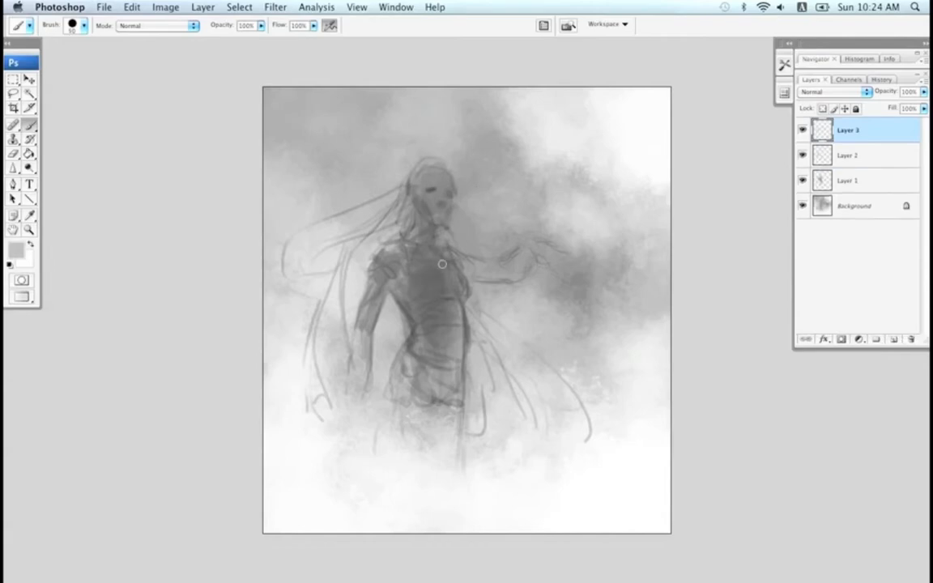
{"action": "key", "text": "bracketright"}
{"action": "key", "text": "bracketright"}
{"action": "key", "text": "bracketright"}
{"action": "key", "text": "bracketright"}
{"action": "mouse_move", "coordinate": [423, 265]}
{"action": "left_mouse_down"}
{"action": "mouse_move", "coordinate": [397, 258]}
{"action": "mouse_move", "coordinate": [425, 252]}
{"action": "mouse_move", "coordinate": [454, 268]}
{"action": "mouse_move", "coordinate": [447, 257]}
{"action": "mouse_move", "coordinate": [391, 258]}
{"action": "mouse_move", "coordinate": [380, 269]}
{"action": "mouse_move", "coordinate": [392, 252]}
{"action": "mouse_move", "coordinate": [390, 269]}
{"action": "mouse_move", "coordinate": [384, 259]}
{"action": "mouse_move", "coordinate": [394, 266]}
{"action": "mouse_move", "coordinate": [396, 255]}
{"action": "mouse_move", "coordinate": [390, 276]}
{"action": "mouse_move", "coordinate": [403, 264]}
{"action": "mouse_move", "coordinate": [382, 269]}
{"action": "mouse_move", "coordinate": [376, 288]}
{"action": "mouse_move", "coordinate": [384, 267]}
{"action": "mouse_move", "coordinate": [356, 342]}
{"action": "mouse_move", "coordinate": [397, 251]}
{"action": "mouse_move", "coordinate": [407, 252]}
{"action": "mouse_move", "coordinate": [399, 277]}
{"action": "left_mouse_up"}
{"action": "key", "text": "bracketleft"}
{"action": "key", "text": "bracketleft"}
Step: Paint a highlight on the near shoulder with a flat, angled brush in a near-white gray sampled from the bright sky
{"action": "left_click", "coordinate": [599, 132], "text": "alt"}
{"action": "key", "text": "bracketleft"}
{"action": "key", "text": "bracketleft"}
{"action": "key", "text": "bracketleft"}
{"action": "key", "text": "bracketleft"}
{"action": "key", "text": "bracketleft"}
{"action": "key", "text": "bracketleft"}
{"action": "key", "text": "bracketleft"}
{"action": "key", "text": "bracketleft"}
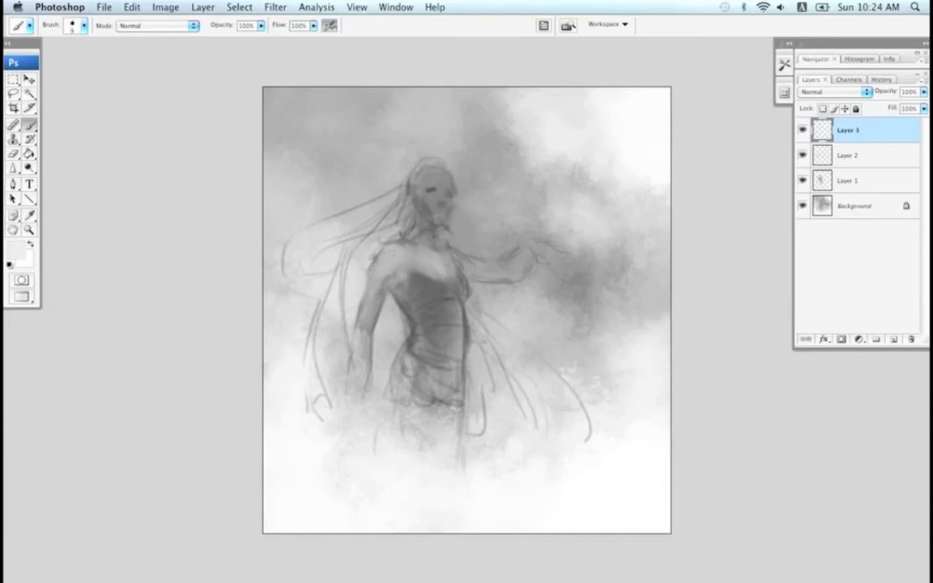
{"action": "key", "text": "bracketright"}
{"action": "key", "text": "bracketright"}
{"action": "key", "text": "bracketright"}
{"action": "key", "text": "bracketright"}
{"action": "key", "text": "bracketright"}
{"action": "key", "text": "bracketright"}
{"action": "right_click", "coordinate": [381, 275]}
{"action": "double_click", "coordinate": [494, 316]}
{"action": "left_click_drag", "start_coordinate": [397, 254], "coordinate": [384, 268]}
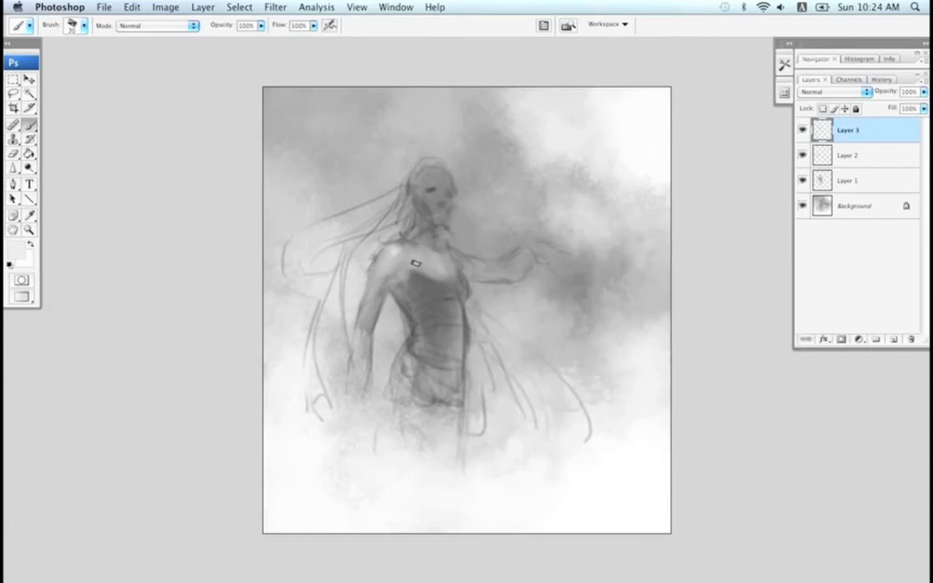
Step: Blend the highlight from the shoulder into the upper chest with a light gray sampled from the chest
{"action": "key", "text": "bracketright"}
{"action": "key", "text": "bracketleft"}
{"action": "key", "text": "bracketleft"}
{"action": "key", "text": "bracketleft"}
{"action": "key", "text": "bracketleft"}
{"action": "left_click", "coordinate": [417, 255], "text": "alt"}
{"action": "left_click_drag", "start_coordinate": [416, 256], "coordinate": [410, 262]}
{"action": "key", "text": "bracketright"}
{"action": "key", "text": "bracketright"}
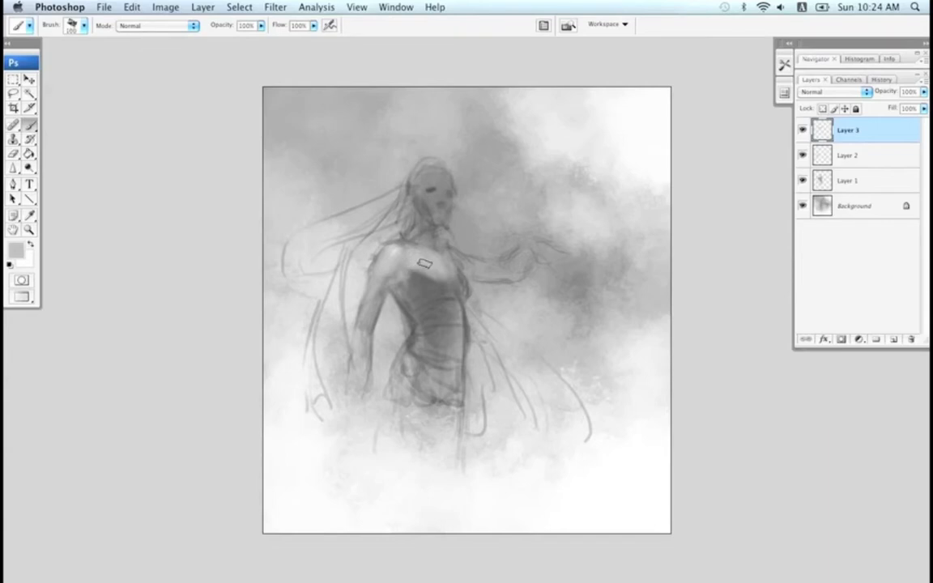
Step: Brighten the upper chest down to the dress neckline with light grays sampled from the sky and skin
{"action": "left_click", "coordinate": [589, 149], "text": "alt"}
{"action": "key", "text": "bracketleft"}
{"action": "key", "text": "bracketleft"}
{"action": "key", "text": "bracketleft"}
{"action": "left_click", "coordinate": [427, 264], "text": "alt"}
{"action": "left_click_drag", "start_coordinate": [423, 259], "coordinate": [448, 278]}
{"action": "key", "text": "bracketright"}
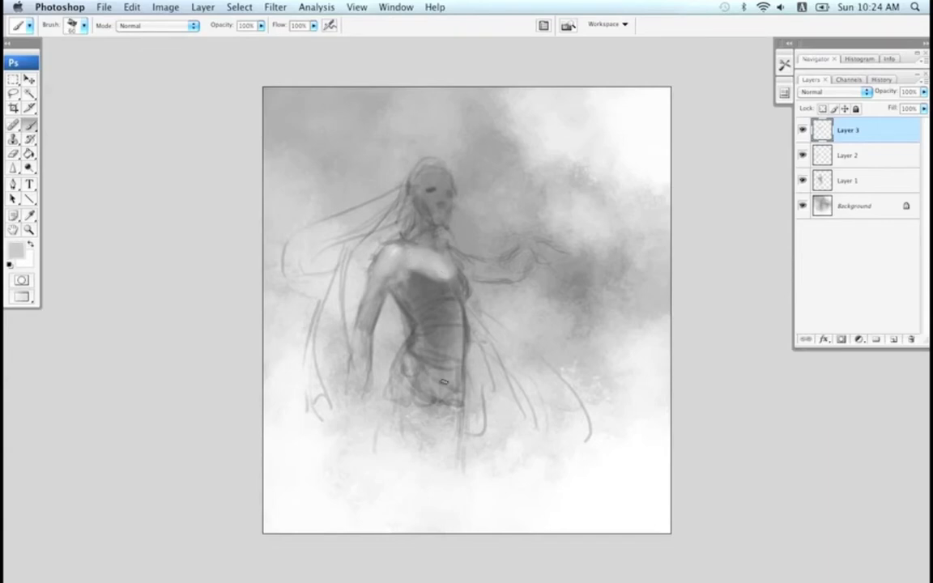
Step: Flip the canvas horizontally and paint a light patch on the skull's forehead
{"action": "key", "text": "super+l"}
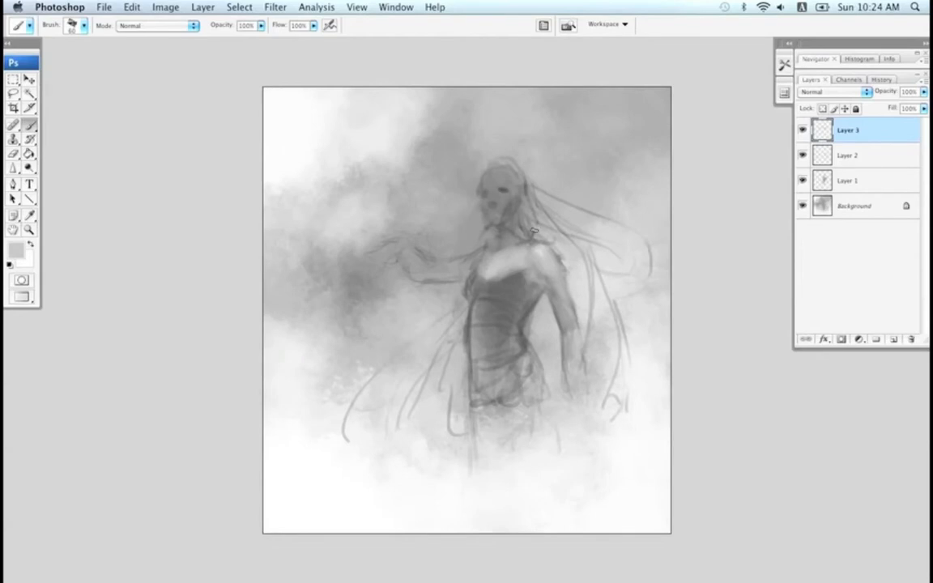
{"action": "key", "text": "super+z"}
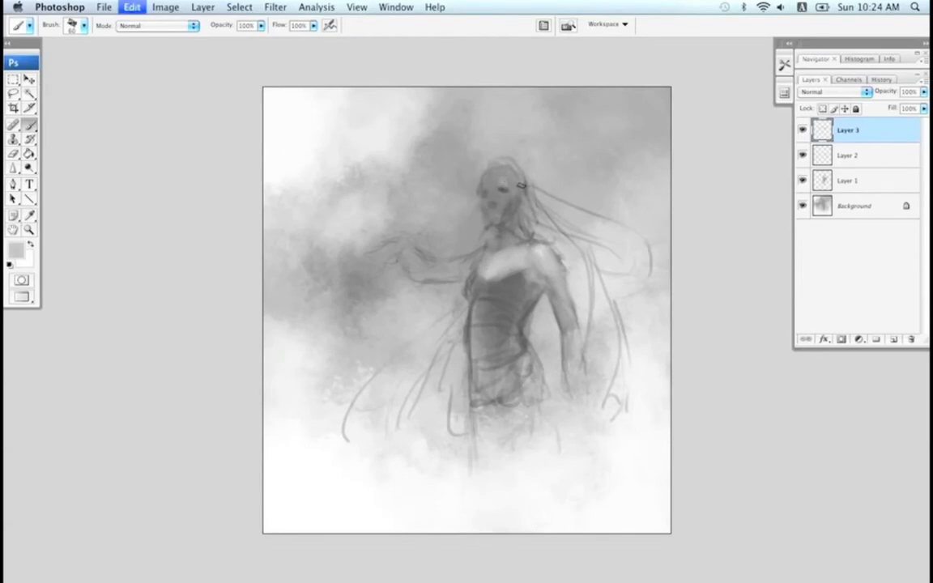
{"action": "key", "text": "bracketright"}
{"action": "key", "text": "bracketright"}
{"action": "key", "text": "super+z"}
Step: Set the brush tip angle to -81° after undoing a trial stroke on the side of the skull
{"action": "left_click", "coordinate": [550, 25]}
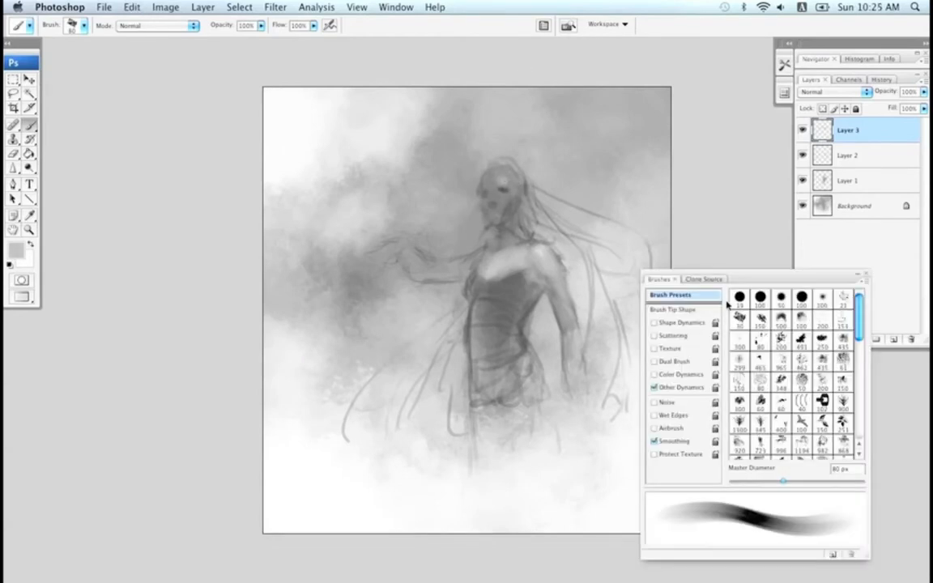
{"action": "left_click", "coordinate": [679, 308]}
{"action": "left_click_drag", "start_coordinate": [852, 415], "coordinate": [830, 438]}
{"action": "left_click_drag", "start_coordinate": [507, 180], "coordinate": [515, 192]}
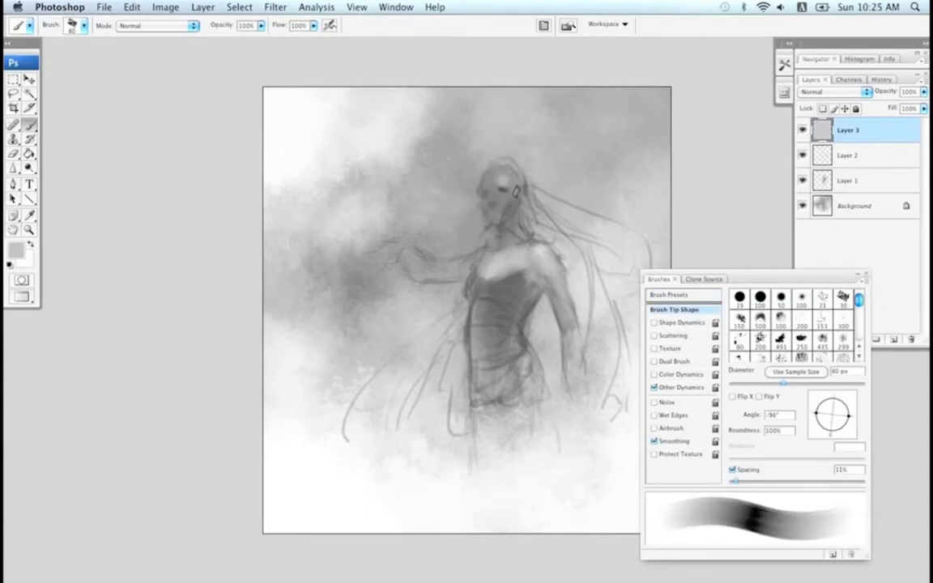
{"action": "key", "text": "super+z"}
{"action": "left_click_drag", "start_coordinate": [830, 436], "coordinate": [836, 435]}
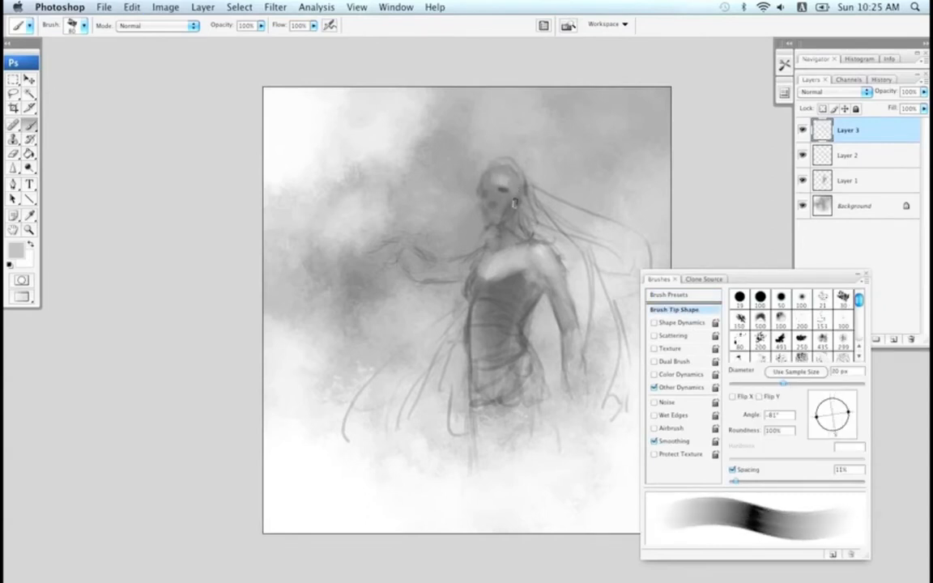
Step: Paint small light strokes around the eye socket and nose of the skull with a brush of about 40 px
{"action": "key", "text": "bracketleft"}
{"action": "key", "text": "bracketleft"}
{"action": "key", "text": "bracketleft"}
{"action": "key", "text": "bracketleft"}
{"action": "left_click_drag", "start_coordinate": [493, 190], "coordinate": [494, 196]}
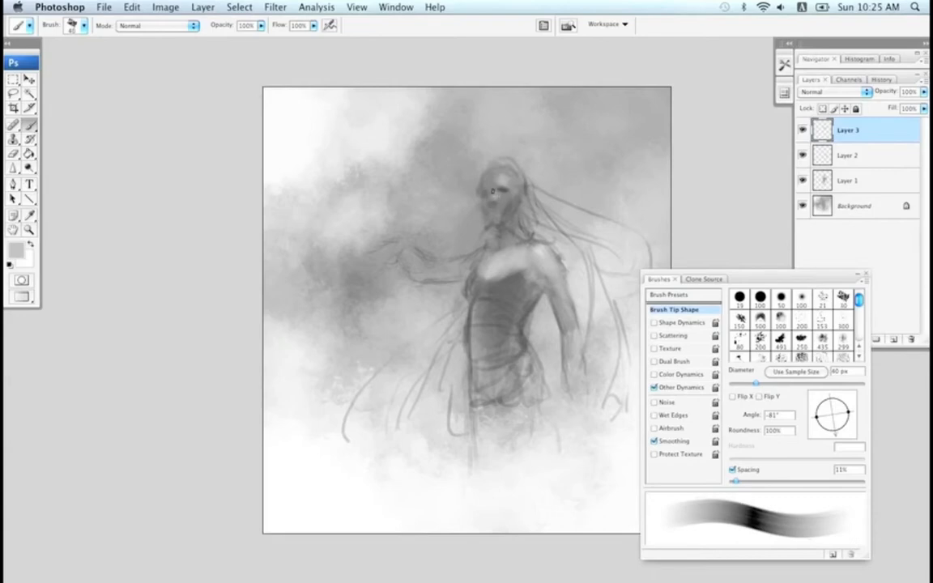
{"action": "key", "text": "bracketleft"}
{"action": "key", "text": "bracketright"}
{"action": "key", "text": "bracketright"}
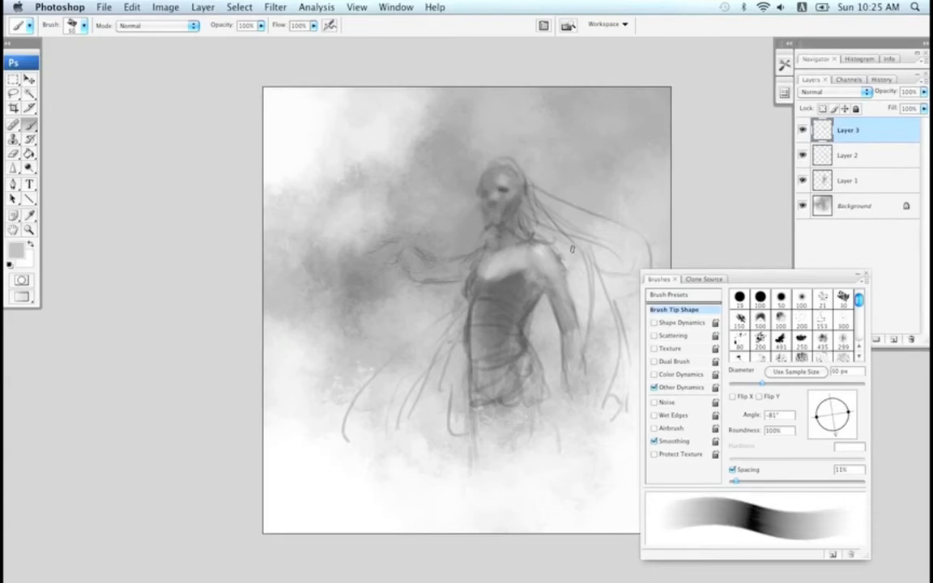
Step: Set the brush tip angle to -155°, paint a light cheekbone stroke at 60 px, and close the brush settings
{"action": "left_click_drag", "start_coordinate": [840, 422], "coordinate": [817, 423]}
{"action": "key", "text": "bracketright"}
{"action": "left_click_drag", "start_coordinate": [505, 194], "coordinate": [502, 206]}
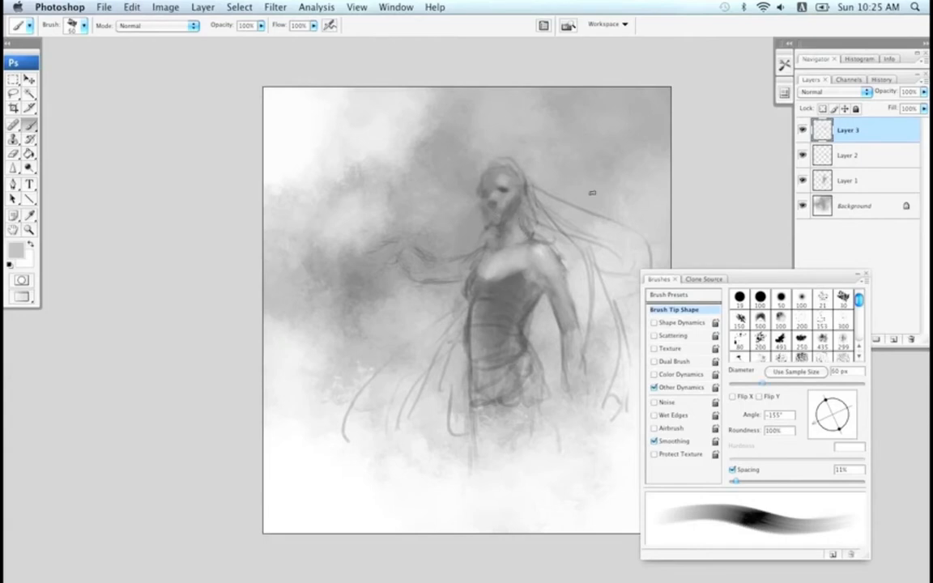
{"action": "key", "text": "bracketleft"}
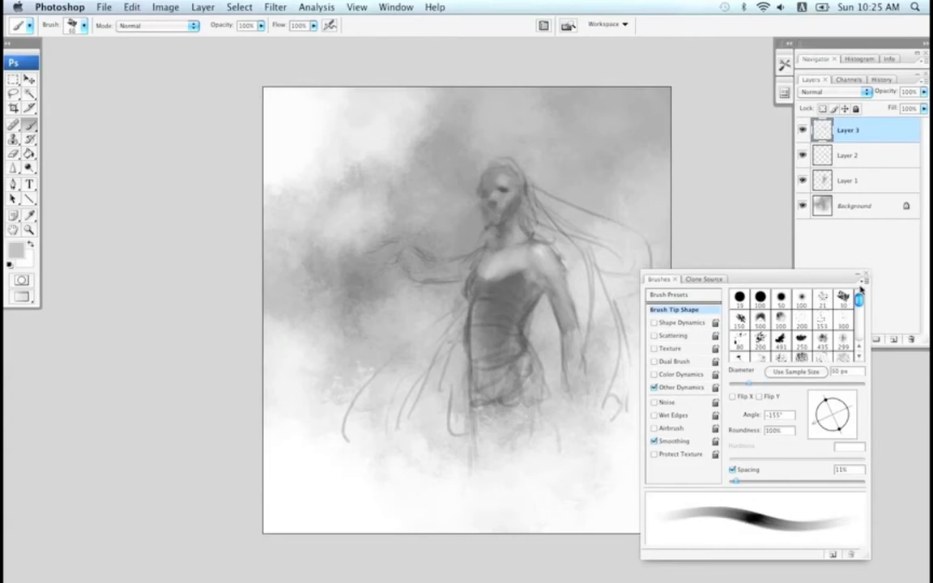
{"action": "key", "text": "F5"}
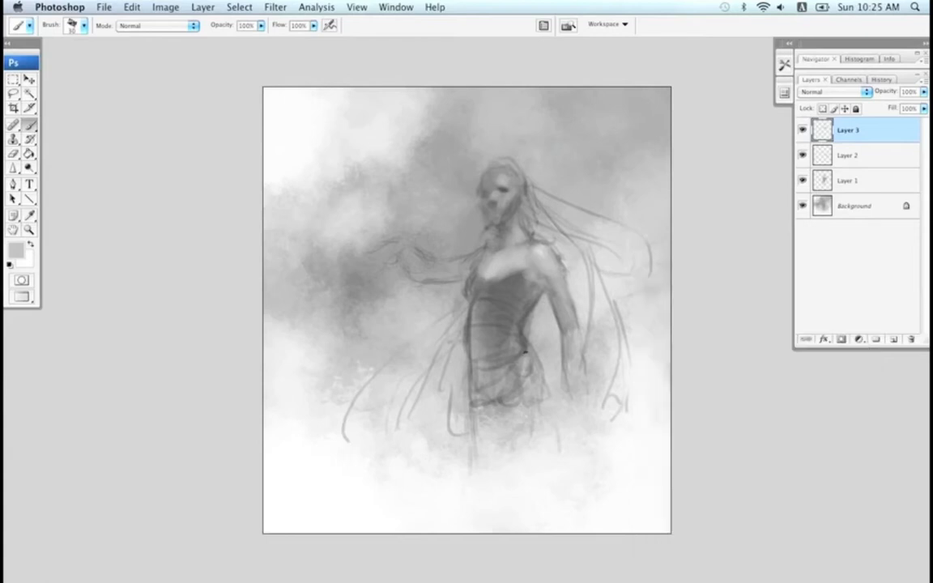
Step: Flip the canvas horizontally and refine the shoulder, upper arm and neckline with grays sampled from the figure
{"action": "key", "text": "super+shift+h"}
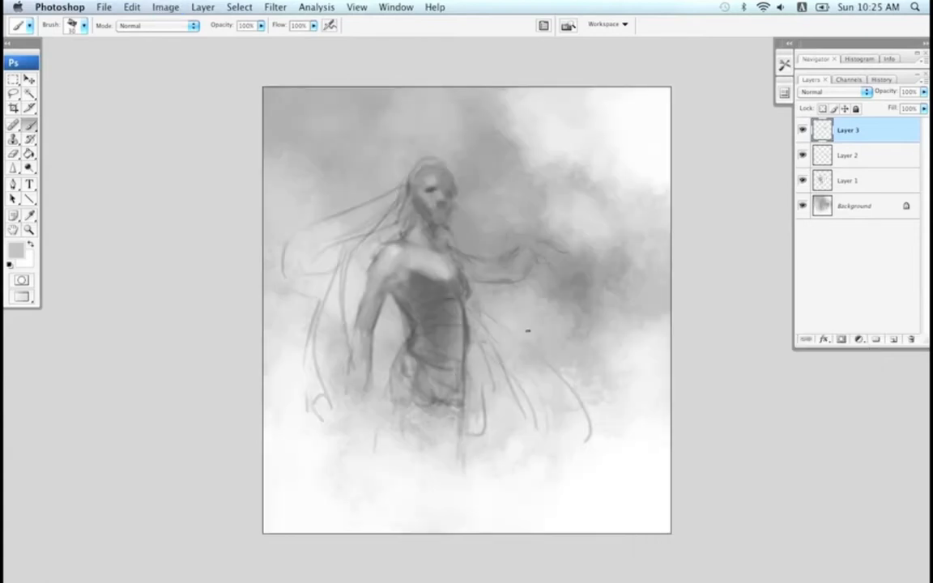
{"action": "left_click", "coordinate": [373, 257], "text": "alt"}
{"action": "left_click", "coordinate": [370, 327], "text": "alt"}
{"action": "left_click", "coordinate": [411, 267], "text": "alt"}
{"action": "left_click", "coordinate": [415, 276], "text": "alt"}
{"action": "key", "text": "]"}
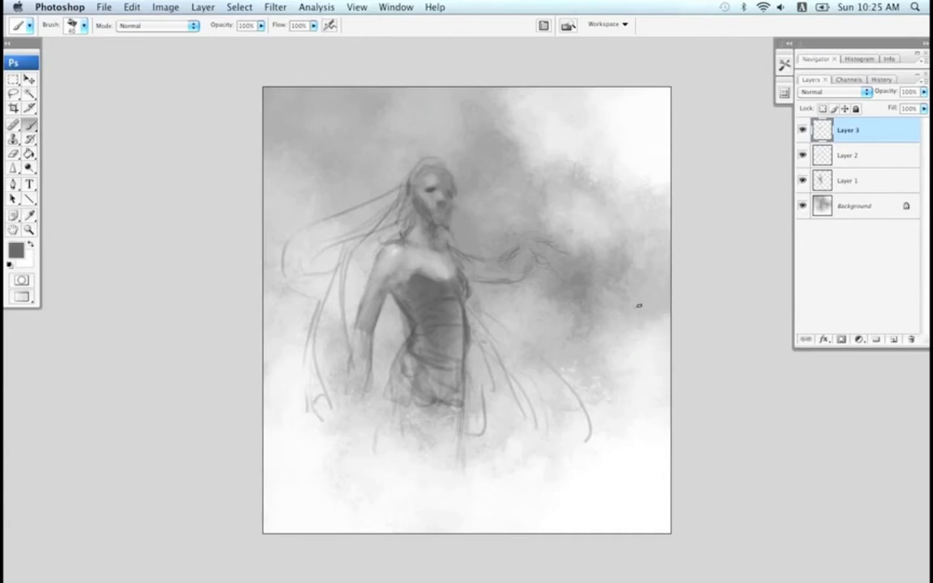
Step: Add a new layer and paint the flared hip contour and ragged skirt edge in grays sampled from the dress
{"action": "left_click", "coordinate": [893, 340]}
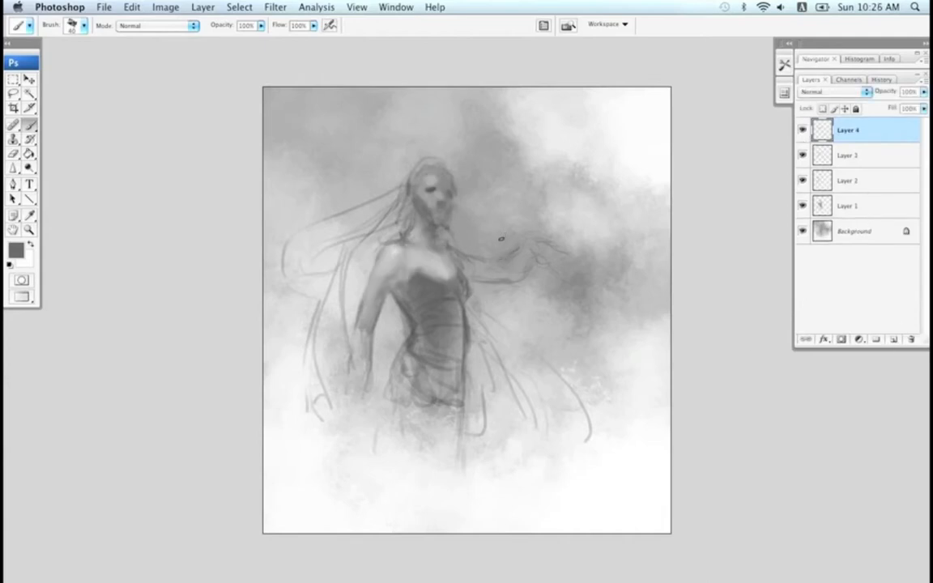
{"action": "left_click", "coordinate": [400, 319], "text": "alt"}
{"action": "left_click", "coordinate": [420, 317], "text": "alt"}
{"action": "mouse_move", "coordinate": [392, 366]}
{"action": "left_mouse_down"}
{"action": "mouse_move", "coordinate": [384, 392]}
{"action": "mouse_move", "coordinate": [395, 410]}
{"action": "mouse_move", "coordinate": [384, 422]}
{"action": "left_mouse_up"}
{"action": "left_click", "coordinate": [413, 397], "text": "alt"}
{"action": "left_click_drag", "start_coordinate": [396, 415], "coordinate": [401, 444]}
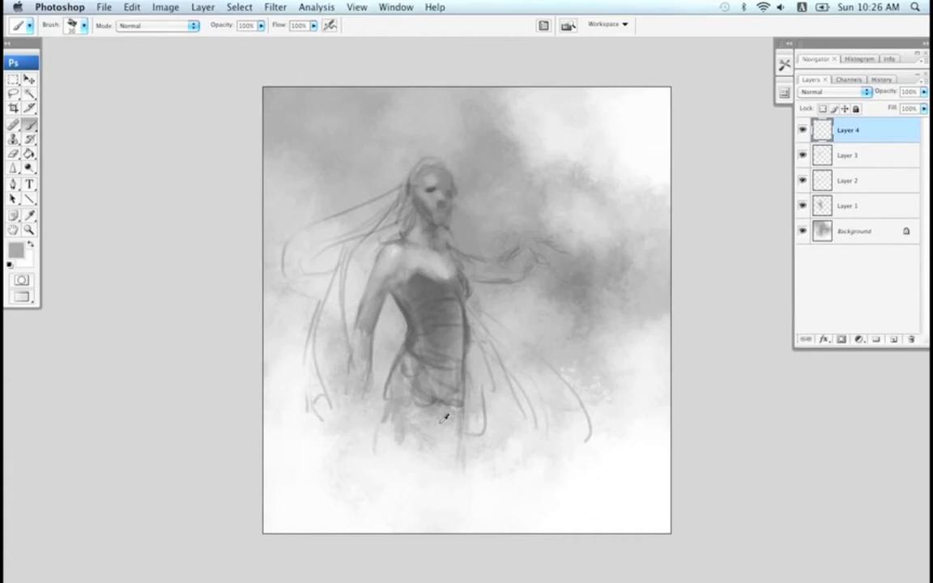
Step: Paint over the front of the skirt with an enlarged brush in a light gray sampled just below the hem
{"action": "left_click", "coordinate": [442, 421], "text": "alt"}
{"action": "key", "text": "bracketright"}
{"action": "key", "text": "bracketright"}
{"action": "key", "text": "bracketright"}
{"action": "left_click_drag", "start_coordinate": [446, 413], "coordinate": [461, 368]}
Step: Darken the bust contour with gray from the bodice and shade the skull's cheek with a tone sampled there
{"action": "left_click", "coordinate": [412, 284], "text": "alt"}
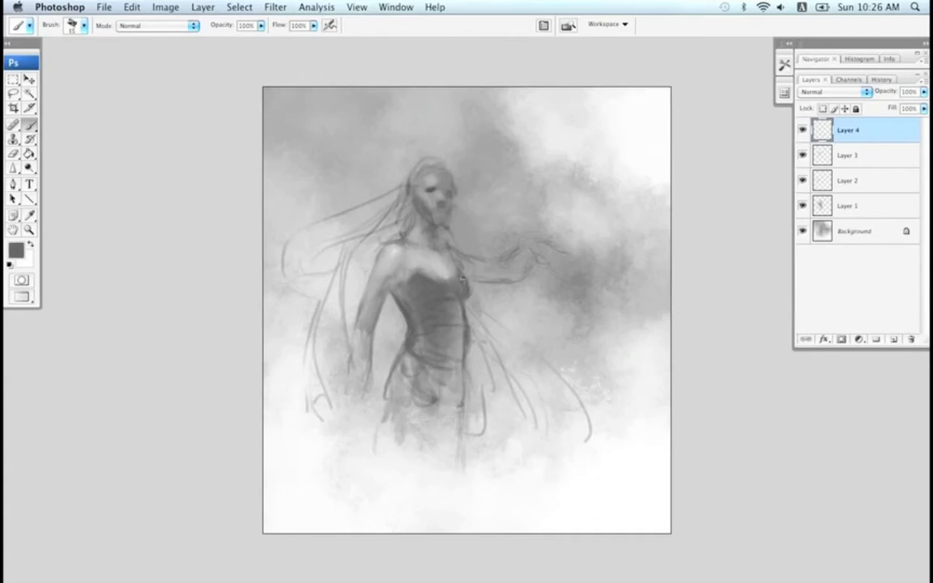
{"action": "left_click", "coordinate": [482, 288], "text": "alt"}
{"action": "left_click", "coordinate": [422, 196], "text": "alt"}
{"action": "key", "text": "bracketright"}
{"action": "left_click_drag", "start_coordinate": [420, 200], "coordinate": [428, 213]}
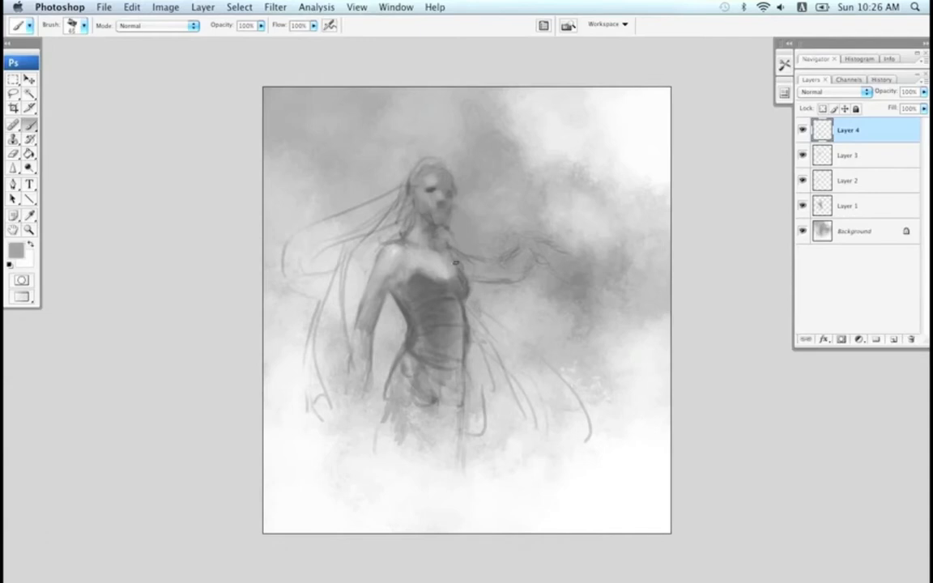
Step: Flip the canvas horizontally and shade the neck below the jaw with grays sampled around it
{"action": "key", "text": "super+shift+h"}
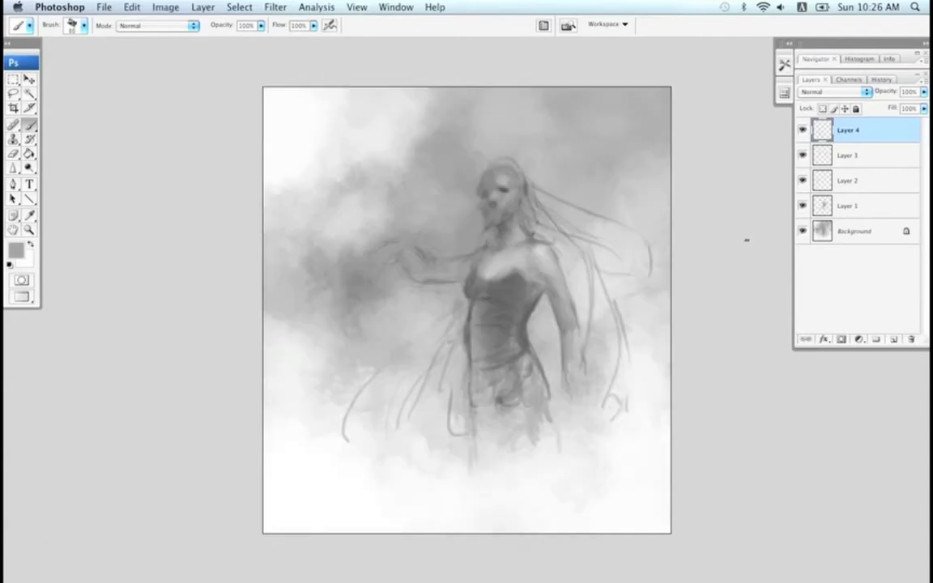
{"action": "left_click", "coordinate": [546, 253], "text": "alt"}
{"action": "key", "text": "super+z"}
{"action": "left_click_drag", "start_coordinate": [502, 241], "coordinate": [505, 245]}
{"action": "key", "text": "bracketright"}
{"action": "key", "text": "bracketright"}
{"action": "left_click", "coordinate": [514, 219], "text": "alt"}
{"action": "left_click", "coordinate": [502, 229], "text": "alt"}
{"action": "left_click", "coordinate": [473, 244], "text": "alt"}
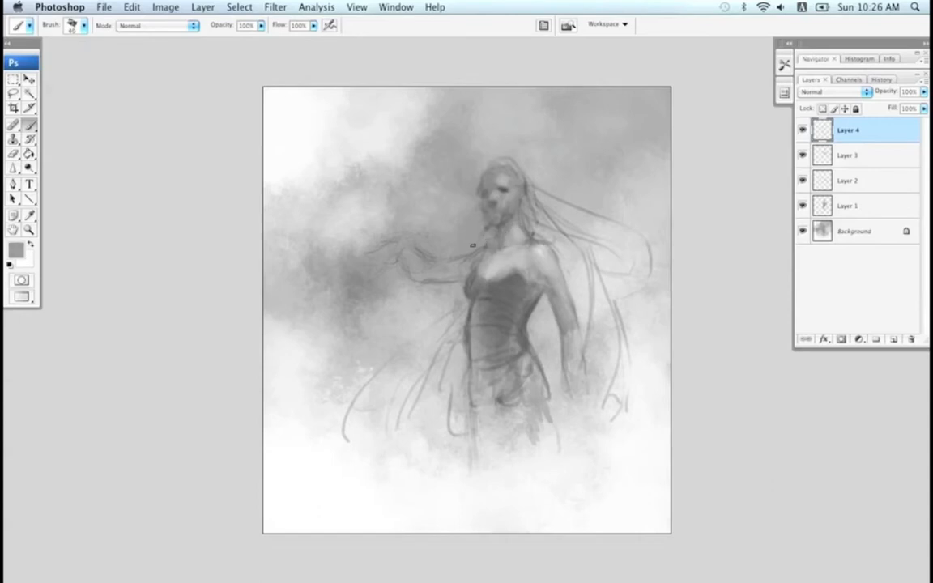
Step: Blend the base of the neck into the chest with sampled skin grays and undo the last stroke
{"action": "left_click", "coordinate": [498, 253], "text": "alt"}
{"action": "left_click", "coordinate": [496, 253], "text": "alt"}
{"action": "left_click", "coordinate": [506, 252], "text": "alt"}
{"action": "key", "text": "super+z"}
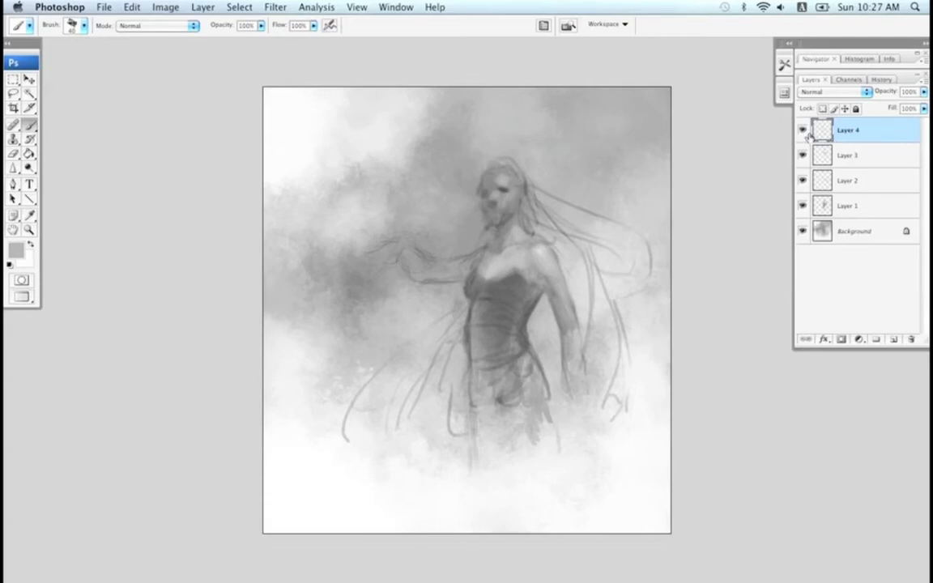
Step: Merge Layer 4 down, then paint dark bands on both arms and a dark glove on the lowered hand on a new layer
{"action": "key", "text": "super+e"}
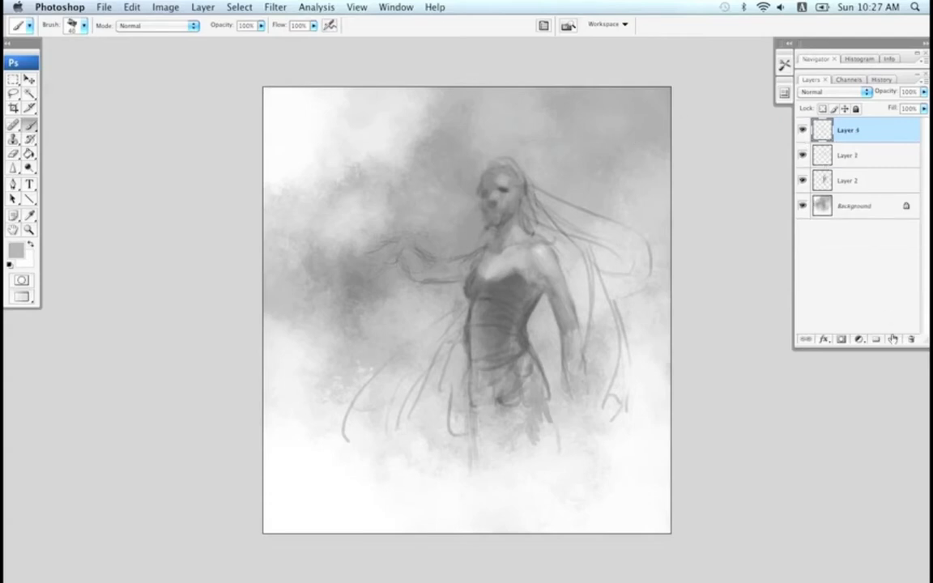
{"action": "left_click", "coordinate": [892, 338]}
{"action": "left_click", "coordinate": [505, 188], "text": "alt"}
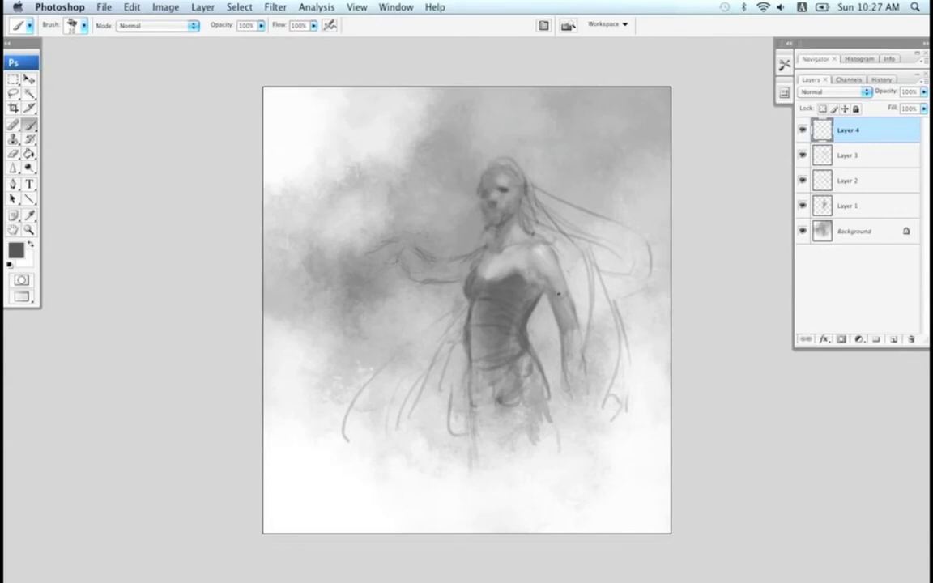
{"action": "mouse_move", "coordinate": [571, 344]}
{"action": "left_mouse_down"}
{"action": "mouse_move", "coordinate": [578, 369]}
{"action": "mouse_move", "coordinate": [564, 369]}
{"action": "mouse_move", "coordinate": [583, 379]}
{"action": "mouse_move", "coordinate": [577, 361]}
{"action": "mouse_move", "coordinate": [568, 384]}
{"action": "mouse_move", "coordinate": [573, 431]}
{"action": "left_mouse_up"}
{"action": "key", "text": "bracketright"}
{"action": "left_click_drag", "start_coordinate": [581, 382], "coordinate": [579, 427]}
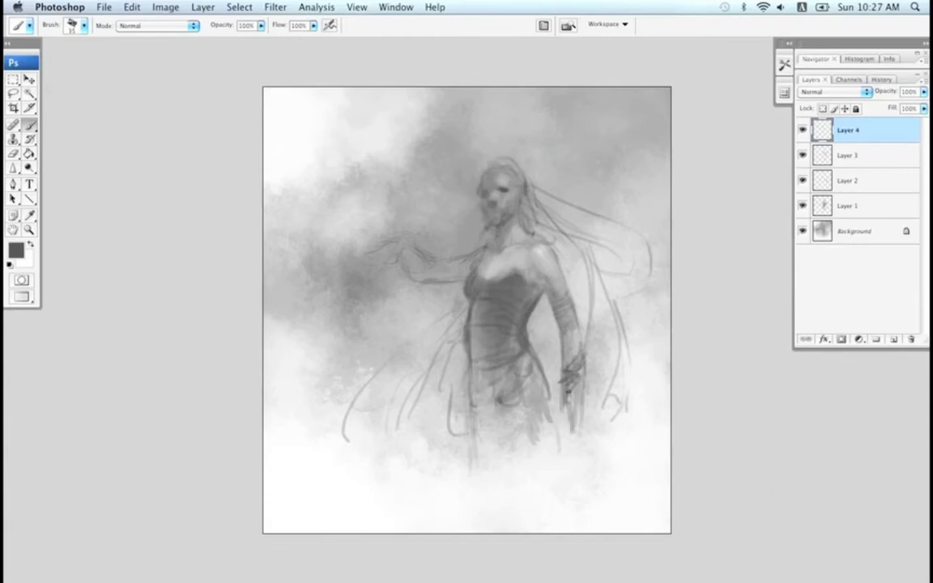
{"action": "mouse_move", "coordinate": [456, 276]}
{"action": "left_mouse_down"}
{"action": "mouse_move", "coordinate": [466, 262]}
{"action": "mouse_move", "coordinate": [459, 280]}
{"action": "left_mouse_up"}
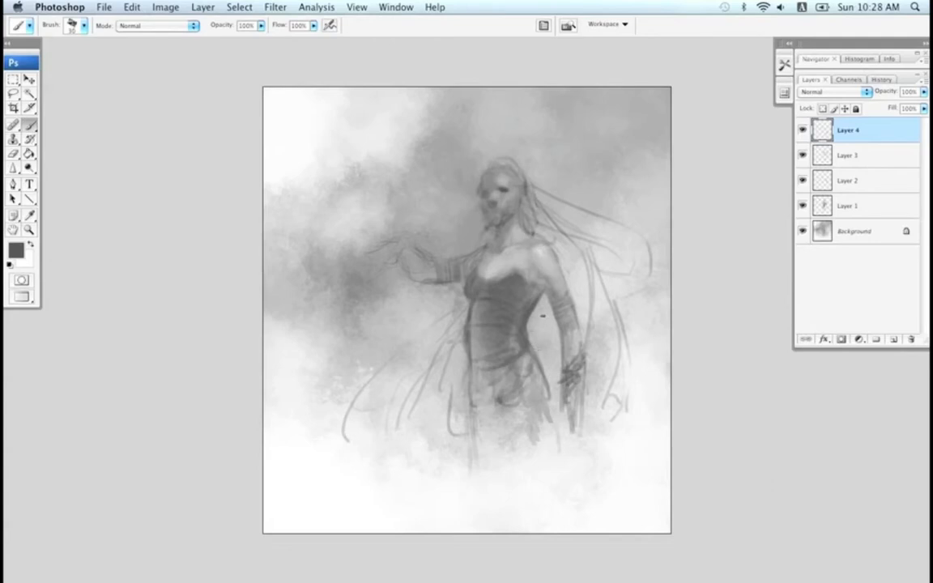
{"action": "key", "text": "super+shift+h"}
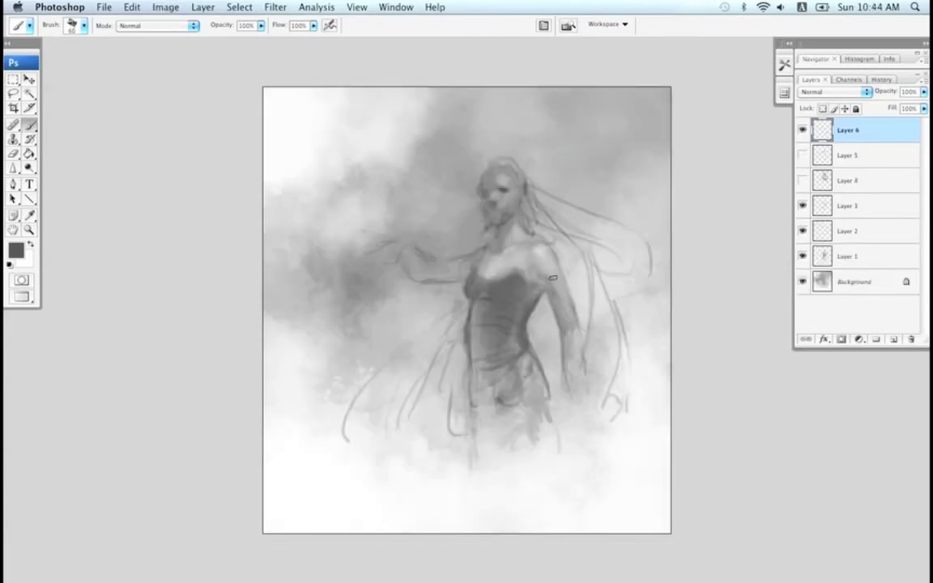
Step: Paint a dark sleeve over the near shoulder and down the lowered arm to a long glove on Layer 6
{"action": "mouse_move", "coordinate": [492, 247]}
{"action": "left_mouse_down"}
{"action": "mouse_move", "coordinate": [519, 298]}
{"action": "mouse_move", "coordinate": [570, 292]}
{"action": "left_mouse_up"}
{"action": "mouse_move", "coordinate": [558, 313]}
{"action": "left_mouse_down"}
{"action": "mouse_move", "coordinate": [571, 340]}
{"action": "mouse_move", "coordinate": [586, 341]}
{"action": "mouse_move", "coordinate": [566, 346]}
{"action": "mouse_move", "coordinate": [570, 389]}
{"action": "left_mouse_up"}
{"action": "left_click_drag", "start_coordinate": [585, 320], "coordinate": [583, 371]}
{"action": "mouse_move", "coordinate": [585, 322]}
{"action": "left_mouse_down"}
{"action": "mouse_move", "coordinate": [581, 386]}
{"action": "mouse_move", "coordinate": [571, 384]}
{"action": "left_mouse_up"}
{"action": "mouse_move", "coordinate": [587, 346]}
{"action": "left_mouse_down"}
{"action": "mouse_move", "coordinate": [588, 408]}
{"action": "mouse_move", "coordinate": [574, 412]}
{"action": "left_mouse_up"}
{"action": "left_click_drag", "start_coordinate": [583, 396], "coordinate": [581, 410]}
Step: Paint a dark sleeve on the extended arm and a dark high collar around the neck
{"action": "mouse_move", "coordinate": [434, 228]}
{"action": "left_mouse_down"}
{"action": "mouse_move", "coordinate": [409, 250]}
{"action": "mouse_move", "coordinate": [379, 248]}
{"action": "left_mouse_up"}
{"action": "mouse_move", "coordinate": [541, 233]}
{"action": "left_mouse_down"}
{"action": "mouse_move", "coordinate": [554, 274]}
{"action": "mouse_move", "coordinate": [564, 261]}
{"action": "mouse_move", "coordinate": [553, 275]}
{"action": "left_mouse_up"}
{"action": "mouse_move", "coordinate": [498, 231]}
{"action": "left_mouse_down"}
{"action": "mouse_move", "coordinate": [485, 255]}
{"action": "mouse_move", "coordinate": [470, 235]}
{"action": "mouse_move", "coordinate": [435, 247]}
{"action": "mouse_move", "coordinate": [425, 218]}
{"action": "left_mouse_up"}
{"action": "mouse_move", "coordinate": [473, 256]}
{"action": "left_mouse_down"}
{"action": "mouse_move", "coordinate": [476, 234]}
{"action": "mouse_move", "coordinate": [493, 232]}
{"action": "mouse_move", "coordinate": [485, 248]}
{"action": "left_mouse_up"}
{"action": "mouse_move", "coordinate": [539, 233]}
{"action": "left_mouse_down"}
{"action": "mouse_move", "coordinate": [529, 259]}
{"action": "mouse_move", "coordinate": [516, 223]}
{"action": "mouse_move", "coordinate": [499, 243]}
{"action": "mouse_move", "coordinate": [520, 225]}
{"action": "mouse_move", "coordinate": [498, 241]}
{"action": "left_mouse_up"}
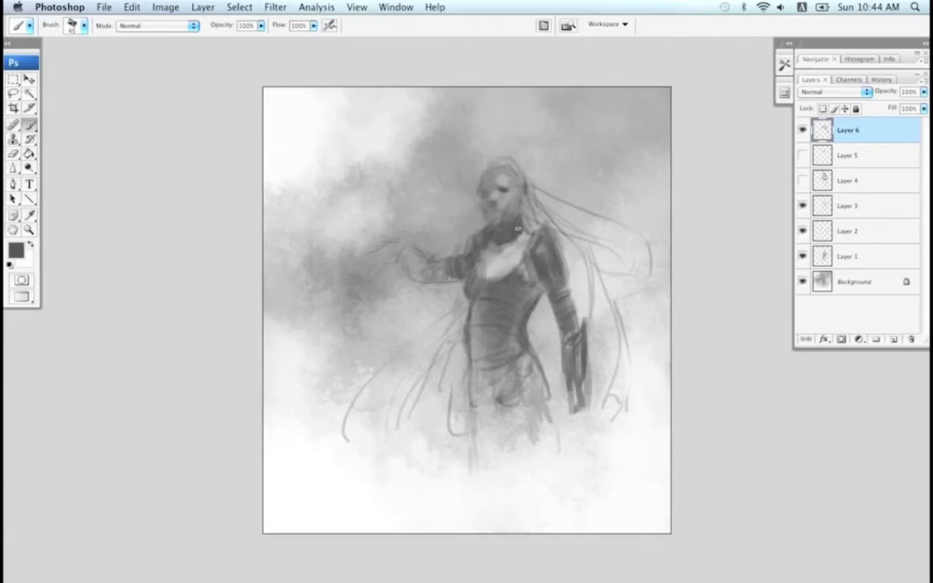
Step: Flip the canvas horizontally and refine the collar and jaw edge with a smaller brush in sampled tones
{"action": "key", "text": "super+shift+h"}
{"action": "key", "text": "bracketleft"}
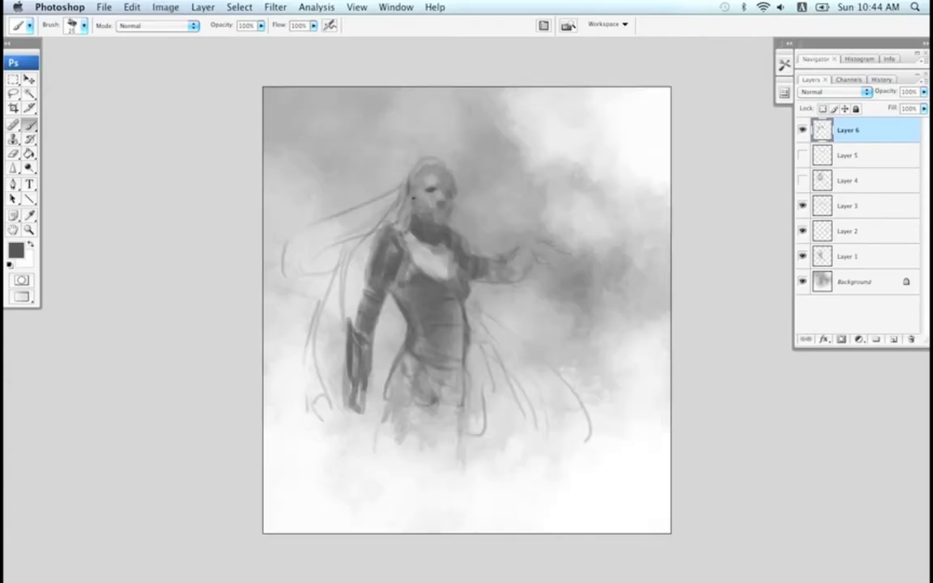
{"action": "key", "text": "bracketleft"}
{"action": "left_click", "coordinate": [437, 254], "text": "alt"}
{"action": "mouse_move", "coordinate": [416, 242]}
{"action": "left_mouse_down"}
{"action": "mouse_move", "coordinate": [423, 250]}
{"action": "mouse_move", "coordinate": [411, 228]}
{"action": "left_mouse_up"}
{"action": "left_click", "coordinate": [430, 229], "text": "alt"}
{"action": "left_click", "coordinate": [412, 211], "text": "alt"}
{"action": "left_click", "coordinate": [420, 230], "text": "alt"}
Step: Paint the dark hip piece and side pouch over the skirt with dark grays sampled from the bodice and sleeve
{"action": "left_click", "coordinate": [412, 293], "text": "alt"}
{"action": "left_click", "coordinate": [395, 265], "text": "alt"}
{"action": "mouse_move", "coordinate": [402, 268]}
{"action": "left_mouse_down"}
{"action": "mouse_move", "coordinate": [414, 285]}
{"action": "mouse_move", "coordinate": [398, 292]}
{"action": "mouse_move", "coordinate": [405, 333]}
{"action": "mouse_move", "coordinate": [394, 374]}
{"action": "mouse_move", "coordinate": [356, 332]}
{"action": "mouse_move", "coordinate": [369, 347]}
{"action": "mouse_move", "coordinate": [409, 352]}
{"action": "mouse_move", "coordinate": [405, 372]}
{"action": "left_mouse_up"}
{"action": "key", "text": "bracketleft"}
{"action": "key", "text": "bracketleft"}
{"action": "key", "text": "bracketleft"}
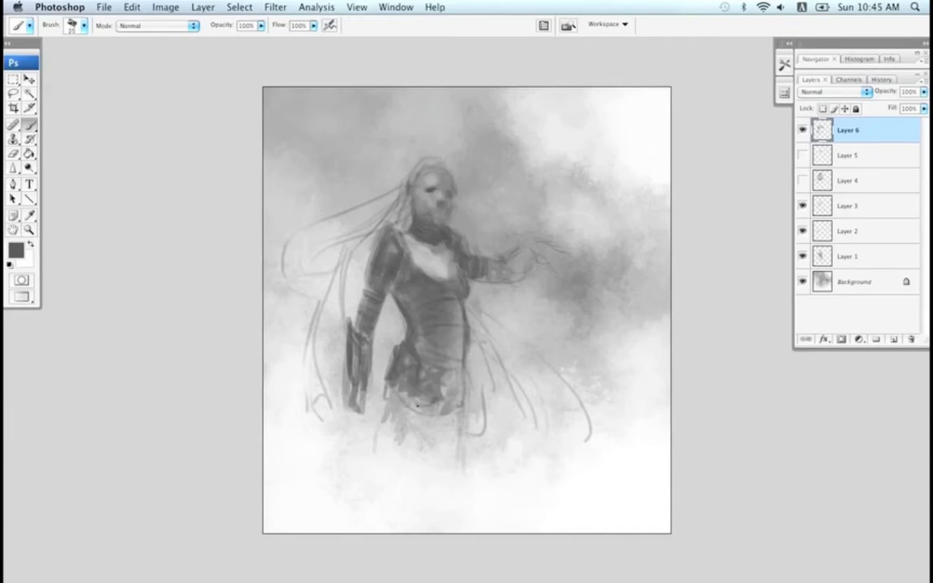
Step: Redraw the bodice neckline higher across the chest with a finer dark brush and clean its edge with sampled skin tones
{"action": "left_click_drag", "start_coordinate": [407, 258], "coordinate": [439, 278]}
{"action": "key", "text": "super+z"}
{"action": "key", "text": "bracketleft"}
{"action": "key", "text": "bracketleft"}
{"action": "left_click_drag", "start_coordinate": [405, 240], "coordinate": [424, 268]}
{"action": "left_click", "coordinate": [401, 245], "text": "alt"}
{"action": "left_click", "coordinate": [438, 279], "text": "alt"}
{"action": "left_click", "coordinate": [438, 270], "text": "alt"}
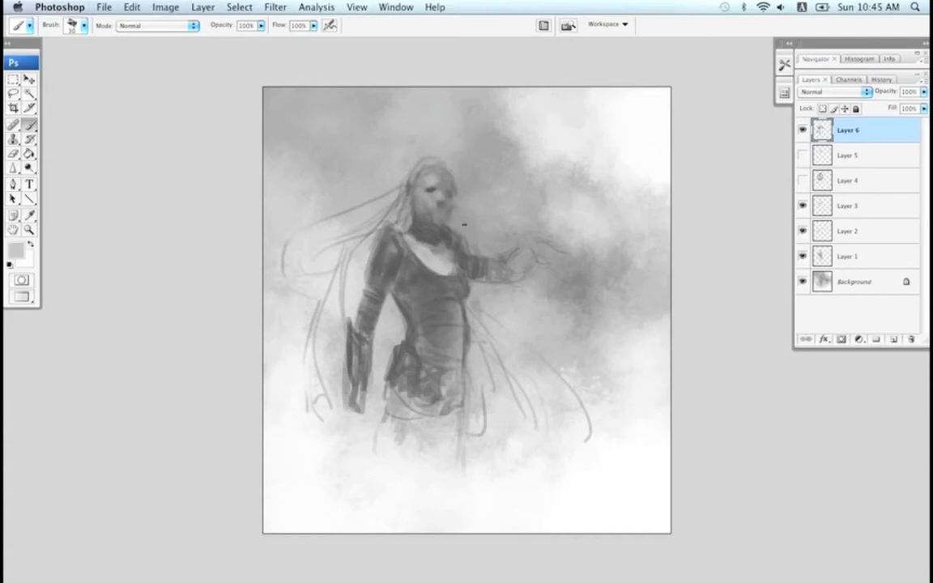
Step: Extend the dark bodice from the collar down over the far side of the chest
{"action": "left_click", "coordinate": [423, 227], "text": "alt"}
{"action": "key", "text": "]"}
{"action": "mouse_move", "coordinate": [435, 250]}
{"action": "left_mouse_down"}
{"action": "mouse_move", "coordinate": [431, 275]}
{"action": "mouse_move", "coordinate": [441, 255]}
{"action": "mouse_move", "coordinate": [454, 271]}
{"action": "mouse_move", "coordinate": [431, 255]}
{"action": "mouse_move", "coordinate": [443, 271]}
{"action": "mouse_move", "coordinate": [443, 297]}
{"action": "left_mouse_up"}
Step: Paint a bare midriff in lighter gray with an enlarged brush and flip the canvas horizontally
{"action": "left_click", "coordinate": [420, 251], "text": "alt"}
{"action": "key", "text": "]"}
{"action": "key", "text": "]"}
{"action": "mouse_move", "coordinate": [455, 351]}
{"action": "left_mouse_down"}
{"action": "mouse_move", "coordinate": [443, 314]}
{"action": "mouse_move", "coordinate": [444, 368]}
{"action": "left_mouse_up"}
{"action": "key", "text": "super+shift+h"}
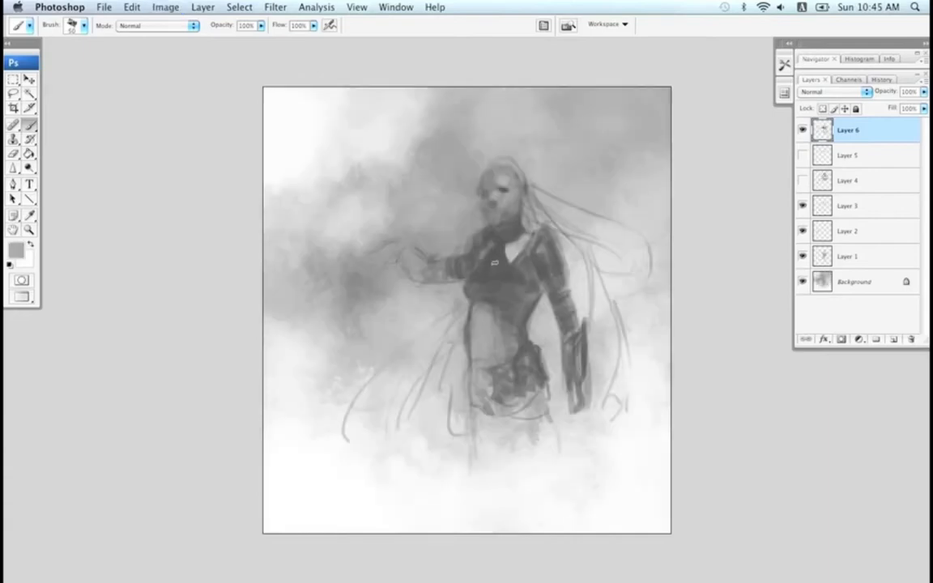
Step: Refine the bodice neckline around the chest opening with a finer brush and grays sampled from the chest and bodice
{"action": "left_click", "coordinate": [514, 252], "text": "alt"}
{"action": "key", "text": "["}
{"action": "key", "text": "["}
{"action": "key", "text": "["}
{"action": "key", "text": "["}
{"action": "key", "text": "["}
{"action": "left_click", "coordinate": [473, 279], "text": "alt"}
{"action": "left_click", "coordinate": [512, 271], "text": "alt"}
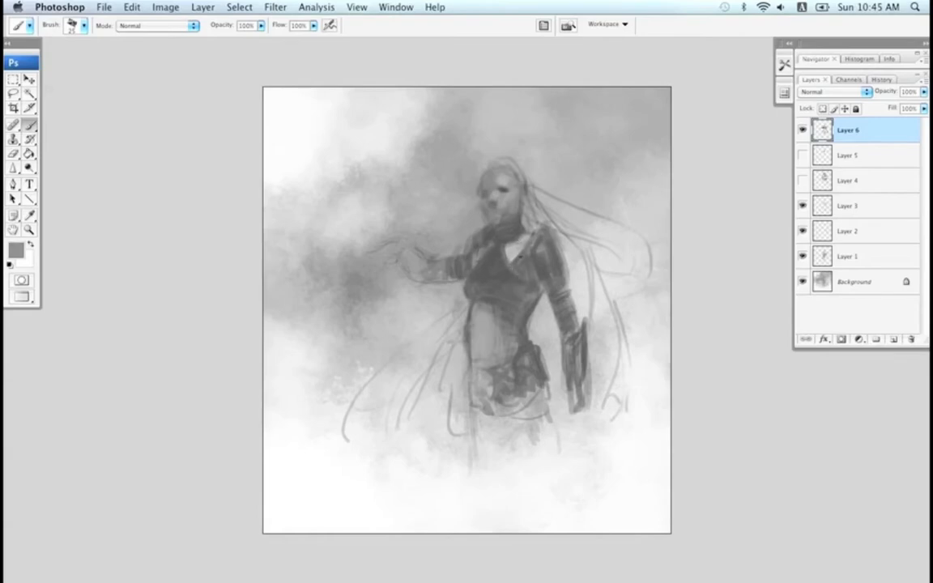
Step: Erase the edge of the chest opening into a cleaner curve and repaint its border in dark gray sampled from the bodice
{"action": "key", "text": "e"}
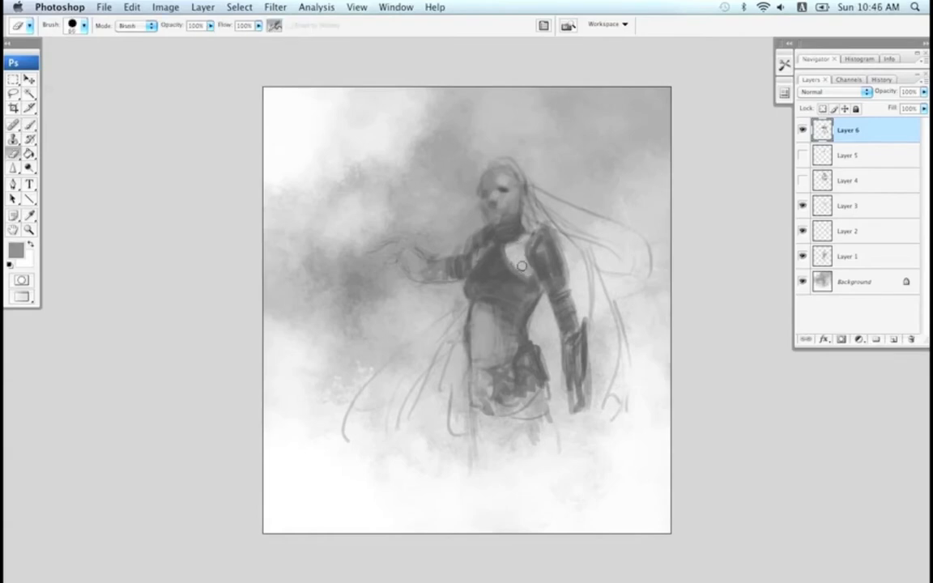
{"action": "key", "text": "b"}
{"action": "left_click", "coordinate": [511, 278], "text": "alt"}
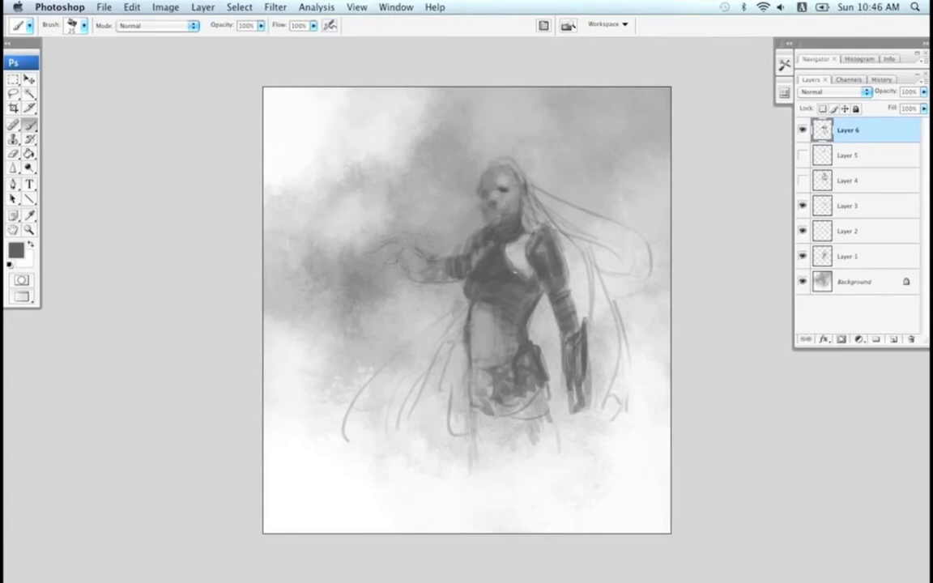
{"action": "key", "text": "e"}
{"action": "mouse_move", "coordinate": [533, 278]}
{"action": "left_mouse_down"}
{"action": "mouse_move", "coordinate": [524, 264]}
{"action": "mouse_move", "coordinate": [535, 277]}
{"action": "left_mouse_up"}
{"action": "key", "text": "b"}
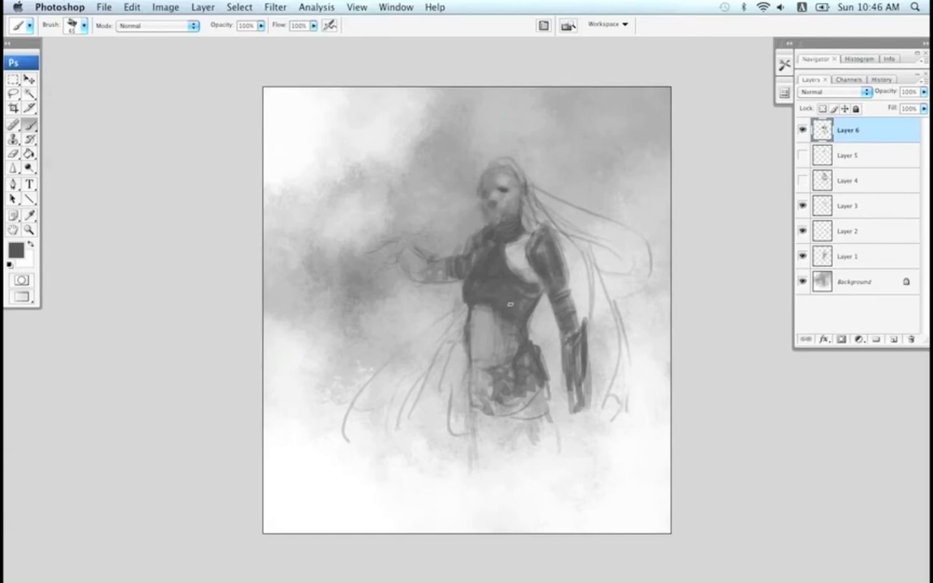
Step: Extend the bare midriff across the waist with a larger brush and shade it with light grays sampled from the skin
{"action": "left_click", "coordinate": [491, 316], "text": "alt"}
{"action": "key", "text": "bracketright"}
{"action": "key", "text": "bracketright"}
{"action": "mouse_move", "coordinate": [490, 310]}
{"action": "left_mouse_down"}
{"action": "mouse_move", "coordinate": [514, 316]}
{"action": "mouse_move", "coordinate": [510, 337]}
{"action": "mouse_move", "coordinate": [523, 340]}
{"action": "mouse_move", "coordinate": [509, 333]}
{"action": "mouse_move", "coordinate": [527, 350]}
{"action": "left_mouse_up"}
{"action": "left_click", "coordinate": [522, 254], "text": "alt"}
{"action": "left_click", "coordinate": [502, 321], "text": "alt"}
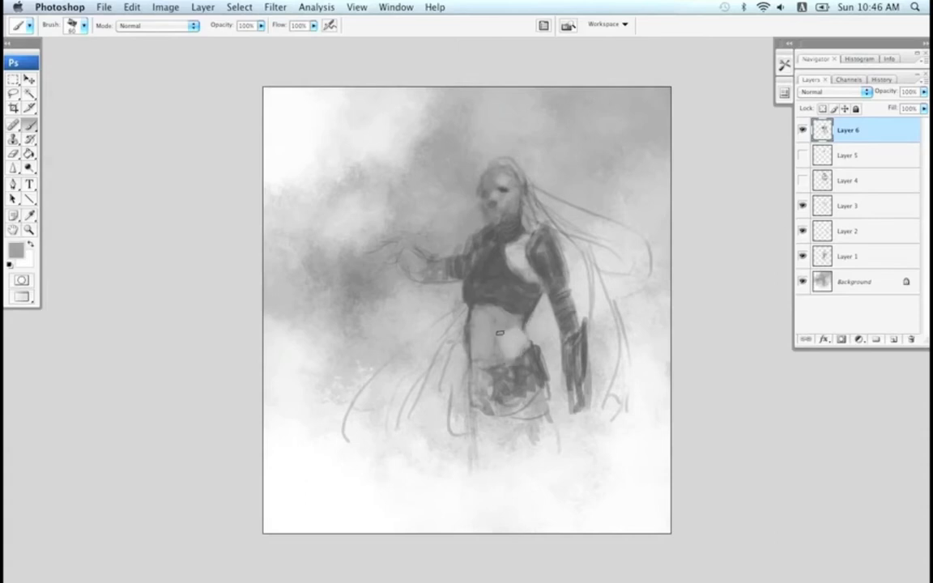
{"action": "left_click", "coordinate": [474, 325], "text": "alt"}
{"action": "left_click", "coordinate": [466, 363], "text": "alt"}
{"action": "left_click", "coordinate": [476, 326], "text": "alt"}
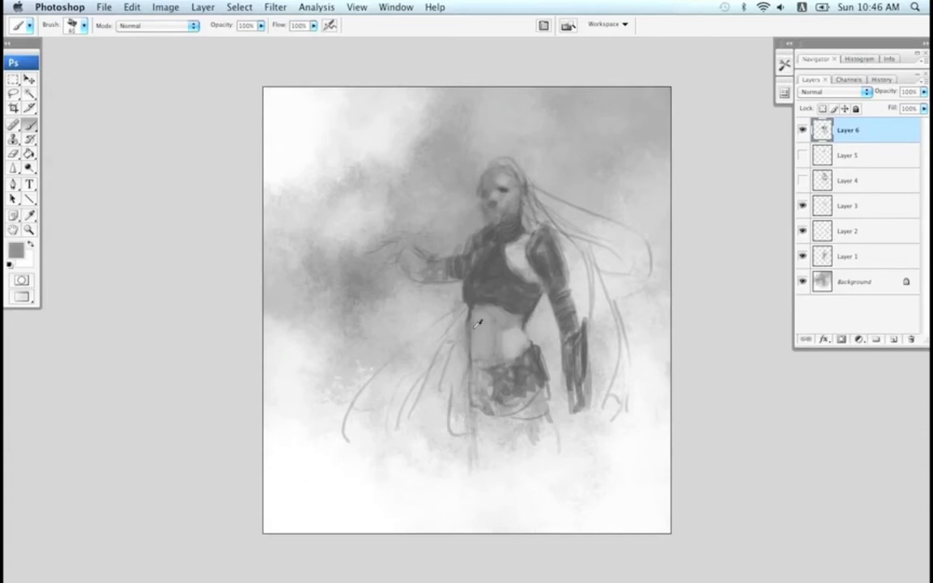
Step: Darken the upper sleeve of the outstretched arm with dark gray sampled from the bodice and enlarge the brush for broad strokes
{"action": "left_click", "coordinate": [509, 283], "text": "alt"}
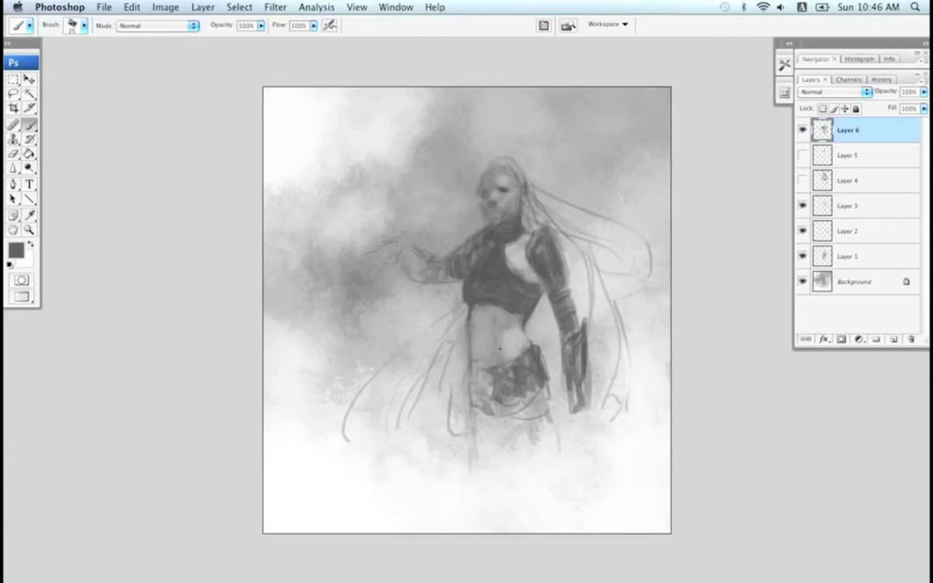
{"action": "key", "text": "bracketright"}
{"action": "key", "text": "bracketright"}
{"action": "key", "text": "bracketright"}
{"action": "key", "text": "bracketright"}
{"action": "key", "text": "bracketright"}
{"action": "key", "text": "bracketright"}
{"action": "key", "text": "bracketright"}
{"action": "key", "text": "bracketright"}
{"action": "key", "text": "bracketright"}
{"action": "mouse_move", "coordinate": [455, 318]}
{"action": "left_mouse_down"}
{"action": "mouse_move", "coordinate": [435, 341]}
{"action": "mouse_move", "coordinate": [447, 323]}
{"action": "mouse_move", "coordinate": [451, 398]}
{"action": "mouse_move", "coordinate": [460, 356]}
{"action": "left_mouse_up"}
{"action": "key", "text": "super+alt+z"}
{"action": "key", "text": "super+alt+z"}
{"action": "key", "text": "super+alt+z"}
Step: Paint the cape panel sweeping out from the waist below the outstretched arm and outline its hem with a finer brush
{"action": "mouse_move", "coordinate": [453, 318]}
{"action": "left_mouse_down"}
{"action": "mouse_move", "coordinate": [451, 411]}
{"action": "mouse_move", "coordinate": [461, 410]}
{"action": "mouse_move", "coordinate": [318, 432]}
{"action": "left_mouse_up"}
{"action": "key", "text": "bracketleft"}
{"action": "key", "text": "bracketleft"}
{"action": "key", "text": "bracketleft"}
{"action": "key", "text": "bracketleft"}
{"action": "key", "text": "bracketleft"}
{"action": "key", "text": "bracketleft"}
{"action": "key", "text": "bracketleft"}
{"action": "left_click_drag", "start_coordinate": [319, 431], "coordinate": [347, 434]}
{"action": "left_click_drag", "start_coordinate": [466, 351], "coordinate": [458, 436]}
Step: Paint cape strokes between the hip and the lowered arm and down from the near shoulder behind that arm
{"action": "key", "text": "bracketright"}
{"action": "key", "text": "bracketright"}
{"action": "mouse_move", "coordinate": [547, 303]}
{"action": "left_mouse_down"}
{"action": "mouse_move", "coordinate": [535, 332]}
{"action": "mouse_move", "coordinate": [554, 340]}
{"action": "mouse_move", "coordinate": [570, 417]}
{"action": "left_mouse_up"}
{"action": "left_click_drag", "start_coordinate": [569, 237], "coordinate": [589, 309]}
{"action": "left_click_drag", "start_coordinate": [568, 268], "coordinate": [578, 315]}
{"action": "mouse_move", "coordinate": [562, 235]}
{"action": "left_mouse_down"}
{"action": "mouse_move", "coordinate": [602, 303]}
{"action": "mouse_move", "coordinate": [625, 458]}
{"action": "left_mouse_up"}
Step: Fill the cape behind the lowered arm with broad strokes down to below the hand and reduce the brush size
{"action": "key", "text": "bracketright"}
{"action": "key", "text": "bracketright"}
{"action": "key", "text": "bracketright"}
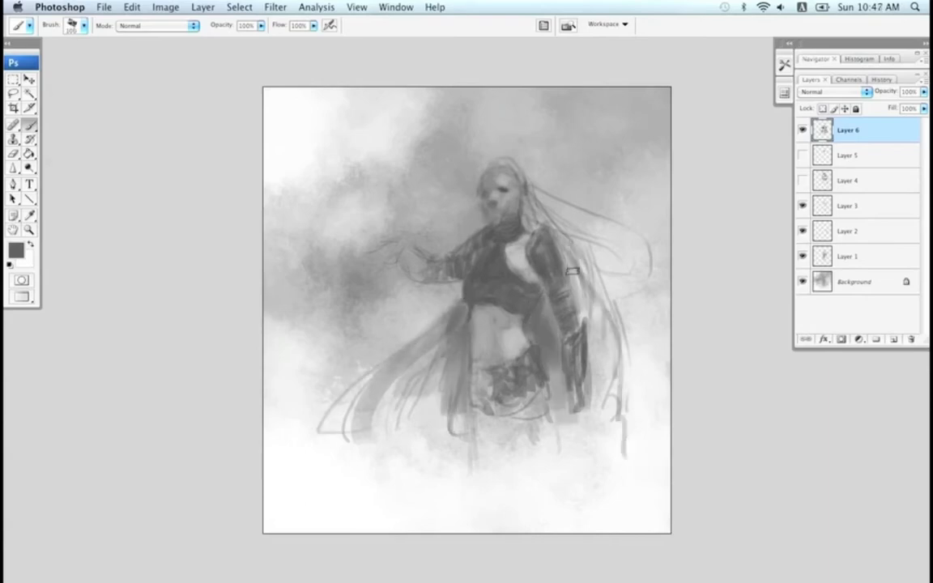
{"action": "left_click_drag", "start_coordinate": [572, 271], "coordinate": [598, 348]}
{"action": "left_click_drag", "start_coordinate": [600, 312], "coordinate": [615, 436]}
{"action": "left_click_drag", "start_coordinate": [597, 279], "coordinate": [634, 452]}
{"action": "mouse_move", "coordinate": [634, 417]}
{"action": "left_mouse_down"}
{"action": "mouse_move", "coordinate": [620, 448]}
{"action": "mouse_move", "coordinate": [584, 427]}
{"action": "left_mouse_up"}
{"action": "key", "text": "bracketleft"}
{"action": "key", "text": "bracketleft"}
{"action": "key", "text": "bracketleft"}
{"action": "key", "text": "bracketleft"}
{"action": "key", "text": "bracketleft"}
{"action": "key", "text": "bracketleft"}
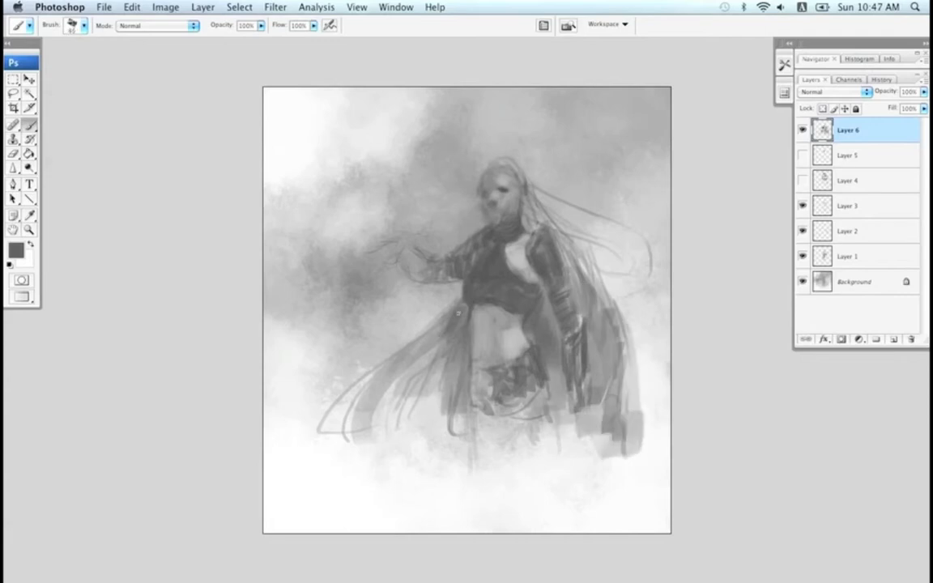
Step: Flip the canvas horizontally and extend the cape in a broad sweep down to the canvas's lower edge
{"action": "key", "text": "super+alt+h"}
{"action": "left_click_drag", "start_coordinate": [378, 417], "coordinate": [359, 462]}
{"action": "key", "text": "bracketright"}
{"action": "key", "text": "bracketright"}
{"action": "key", "text": "bracketright"}
{"action": "key", "text": "bracketright"}
{"action": "key", "text": "bracketright"}
{"action": "key", "text": "bracketright"}
{"action": "mouse_move", "coordinate": [323, 377]}
{"action": "left_mouse_down"}
{"action": "mouse_move", "coordinate": [370, 469]}
{"action": "mouse_move", "coordinate": [430, 532]}
{"action": "left_mouse_up"}
Step: Block in the trailing lower cape with a very large brush and gray sampled from the cape
{"action": "key", "text": "bracketright"}
{"action": "key", "text": "bracketright"}
{"action": "key", "text": "bracketright"}
{"action": "key", "text": "bracketright"}
{"action": "left_click", "coordinate": [318, 429], "text": "alt"}
{"action": "left_click_drag", "start_coordinate": [311, 395], "coordinate": [319, 478]}
{"action": "left_click_drag", "start_coordinate": [326, 423], "coordinate": [385, 500]}
{"action": "left_click_drag", "start_coordinate": [332, 427], "coordinate": [411, 522]}
{"action": "left_click_drag", "start_coordinate": [310, 441], "coordinate": [315, 518]}
{"action": "mouse_move", "coordinate": [328, 465]}
{"action": "left_mouse_down"}
{"action": "mouse_move", "coordinate": [367, 531]}
{"action": "mouse_move", "coordinate": [417, 525]}
{"action": "left_mouse_up"}
{"action": "left_click_drag", "start_coordinate": [344, 442], "coordinate": [421, 519]}
Step: Paint fold lines down the cape below the lowered hand with a much smaller brush
{"action": "key", "text": "bracketleft"}
{"action": "key", "text": "bracketleft"}
{"action": "key", "text": "bracketleft"}
{"action": "key", "text": "bracketleft"}
{"action": "key", "text": "bracketleft"}
{"action": "key", "text": "bracketleft"}
{"action": "key", "text": "bracketleft"}
{"action": "key", "text": "bracketleft"}
{"action": "key", "text": "bracketleft"}
{"action": "left_click_drag", "start_coordinate": [336, 379], "coordinate": [351, 455]}
{"action": "left_click_drag", "start_coordinate": [328, 377], "coordinate": [358, 470]}
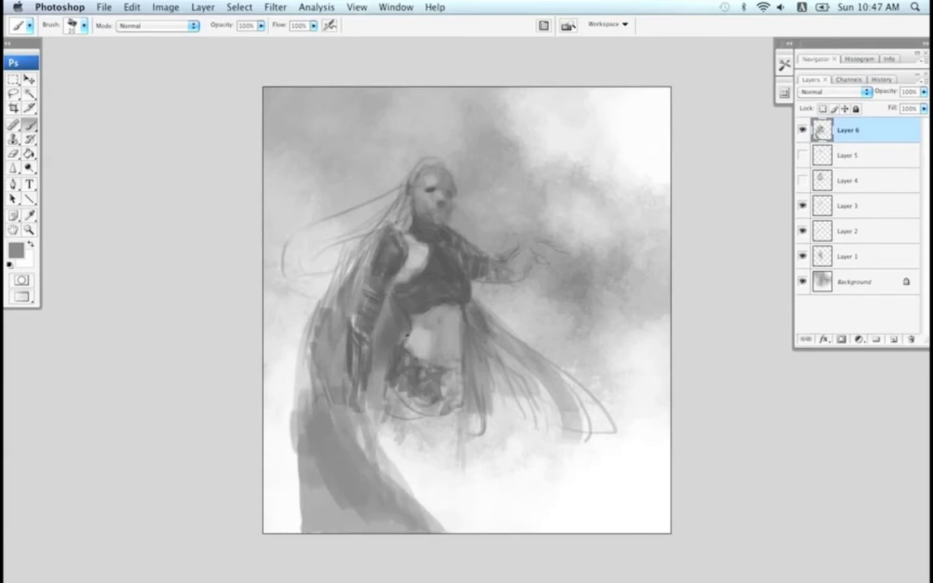
Step: Try a dark stroke along the edge of the chest opening with gray sampled from the bodice
{"action": "left_click", "coordinate": [418, 277], "text": "alt"}
{"action": "mouse_move", "coordinate": [404, 277]}
{"action": "left_mouse_down"}
{"action": "mouse_move", "coordinate": [398, 265]}
{"action": "mouse_move", "coordinate": [397, 275]}
{"action": "left_mouse_up"}
{"action": "key", "text": "super+z"}
{"action": "key", "text": "bracketleft"}
{"action": "key", "text": "bracketleft"}
{"action": "key", "text": "bracketleft"}
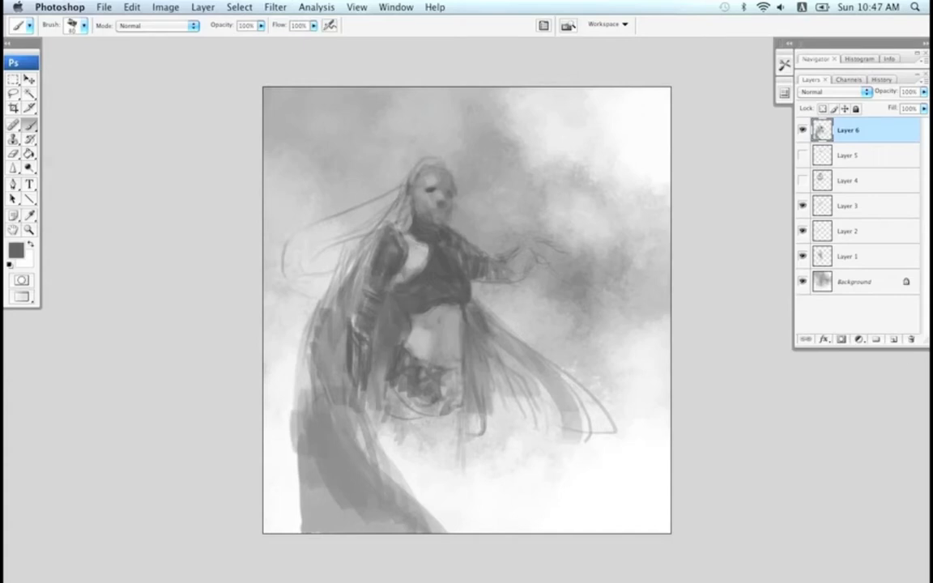
Step: Add a Levels adjustment layer with the black input raised to about 19 and create a new layer above it
{"action": "left_click", "coordinate": [859, 339]}
{"action": "left_click", "coordinate": [875, 393]}
{"action": "left_click_drag", "start_coordinate": [599, 185], "coordinate": [613, 188]}
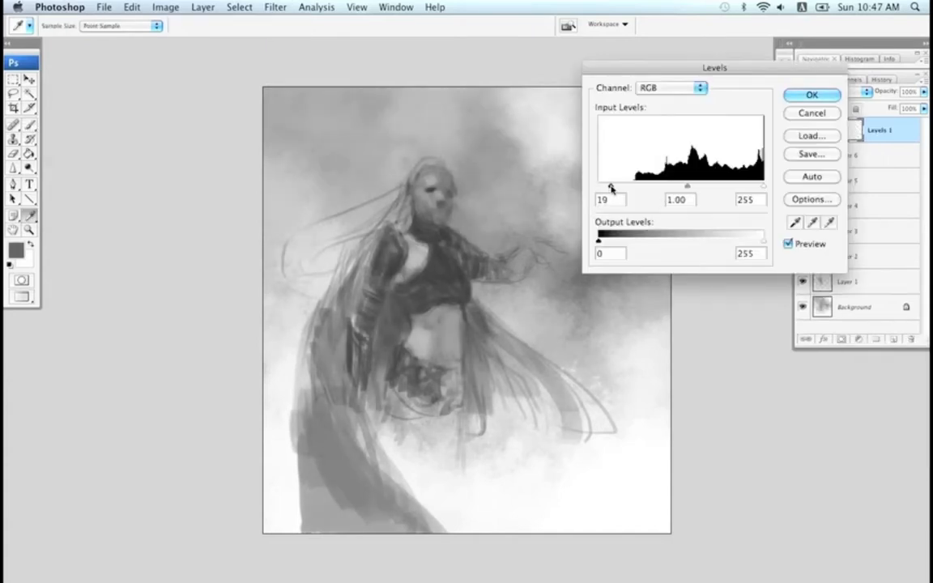
{"action": "left_click", "coordinate": [811, 95]}
{"action": "left_click", "coordinate": [890, 339]}
{"action": "left_click_drag", "start_coordinate": [517, 245], "coordinate": [513, 256]}
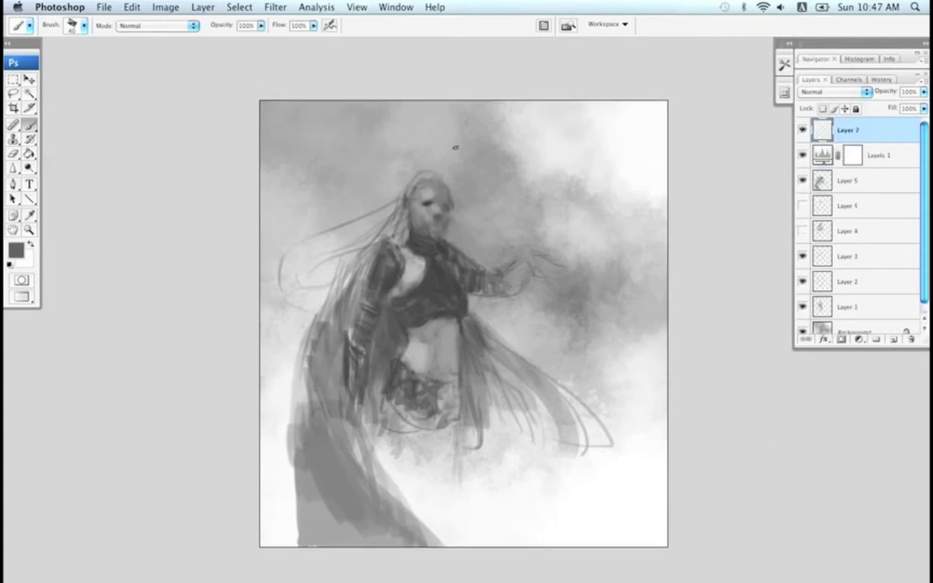
Step: Paint dark hair beside the neck on the new layer with a large brush and dark gray sampled around the face
{"action": "left_click", "coordinate": [425, 227], "text": "alt"}
{"action": "left_click", "coordinate": [420, 219], "text": "alt"}
{"action": "left_click", "coordinate": [893, 340]}
{"action": "key", "text": "super+z"}
{"action": "key", "text": "bracketright"}
{"action": "key", "text": "bracketright"}
{"action": "key", "text": "bracketright"}
{"action": "key", "text": "bracketright"}
{"action": "key", "text": "bracketright"}
{"action": "key", "text": "bracketright"}
{"action": "mouse_move", "coordinate": [400, 216]}
{"action": "left_mouse_down"}
{"action": "mouse_move", "coordinate": [398, 236]}
{"action": "mouse_move", "coordinate": [403, 223]}
{"action": "left_mouse_up"}
Step: Paint dark hair strands falling along both sides of the face with a smaller brush
{"action": "key", "text": "bracketleft"}
{"action": "key", "text": "bracketleft"}
{"action": "key", "text": "bracketleft"}
{"action": "key", "text": "bracketleft"}
{"action": "key", "text": "bracketleft"}
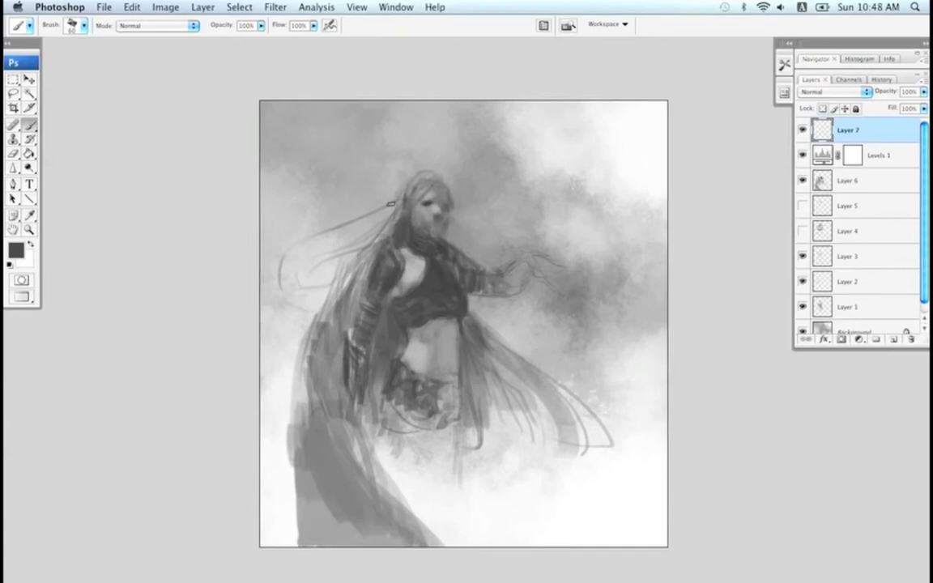
{"action": "key", "text": "bracketleft"}
{"action": "left_click_drag", "start_coordinate": [455, 206], "coordinate": [459, 248]}
{"action": "mouse_move", "coordinate": [411, 190]}
{"action": "left_mouse_down"}
{"action": "mouse_move", "coordinate": [402, 218]}
{"action": "mouse_move", "coordinate": [414, 224]}
{"action": "left_mouse_up"}
Step: Paint lighter hair from the crown toward the shoulder with gray sampled from the background and flip the canvas horizontally
{"action": "left_click", "coordinate": [306, 218], "text": "alt"}
{"action": "mouse_move", "coordinate": [385, 164]}
{"action": "left_mouse_down"}
{"action": "mouse_move", "coordinate": [349, 227]}
{"action": "mouse_move", "coordinate": [348, 198]}
{"action": "left_mouse_up"}
{"action": "left_click_drag", "start_coordinate": [406, 194], "coordinate": [357, 244]}
{"action": "key", "text": "bracketright"}
{"action": "key", "text": "bracketright"}
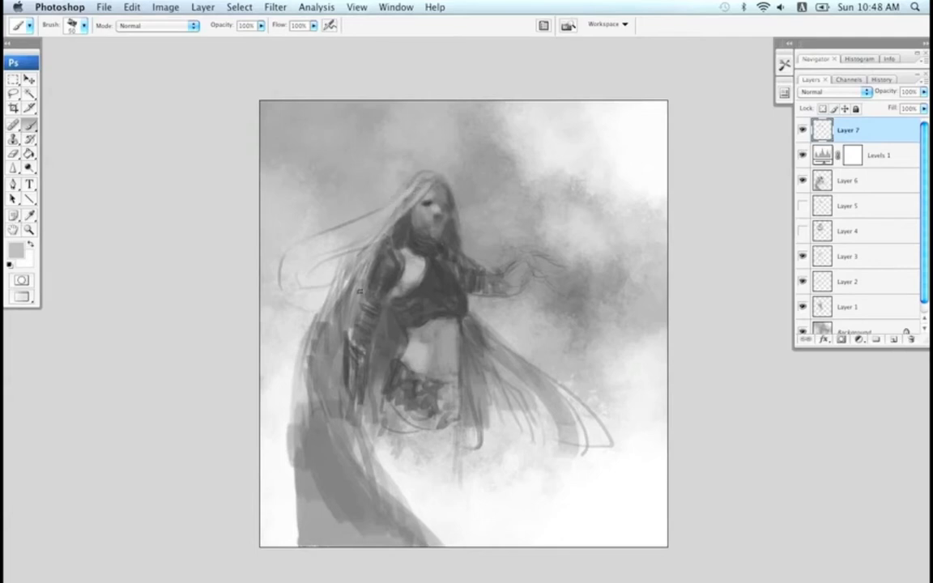
{"action": "key", "text": "super+shift+h"}
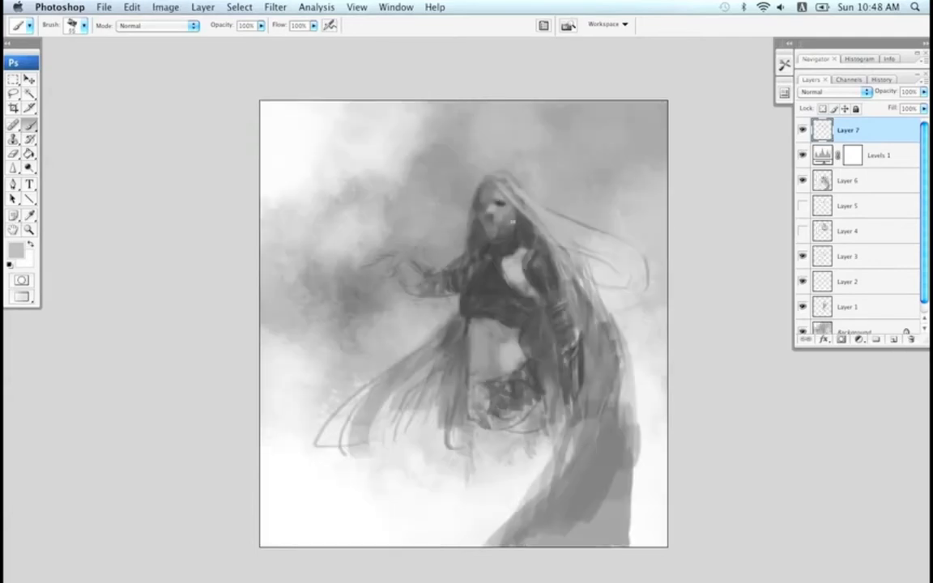
Step: Paint thin pale highlight strands from the crown along the streaming hair with light gray sampled from the background
{"action": "left_click", "coordinate": [622, 318], "text": "alt"}
{"action": "key", "text": "bracketleft"}
{"action": "key", "text": "bracketleft"}
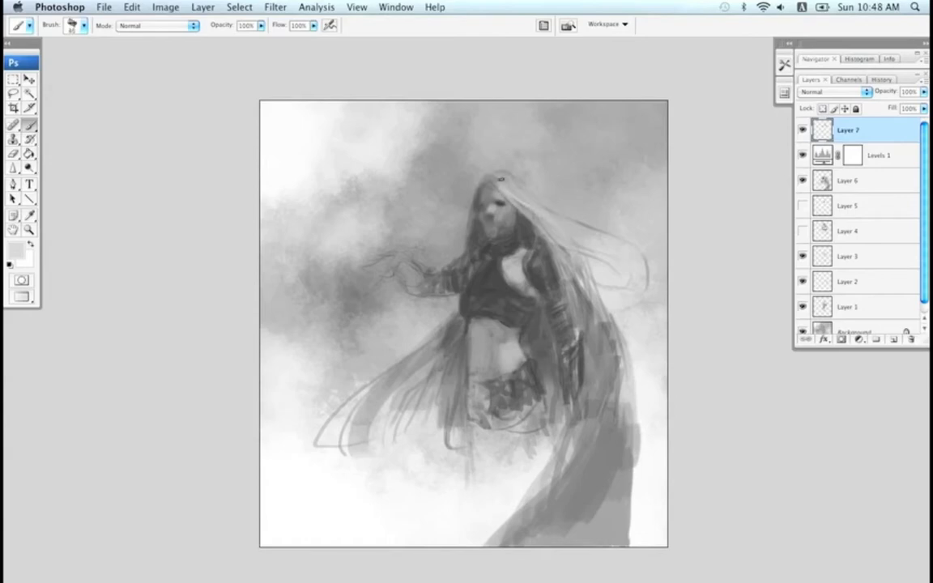
{"action": "key", "text": "bracketleft"}
{"action": "key", "text": "bracketleft"}
{"action": "left_click_drag", "start_coordinate": [499, 183], "coordinate": [537, 203]}
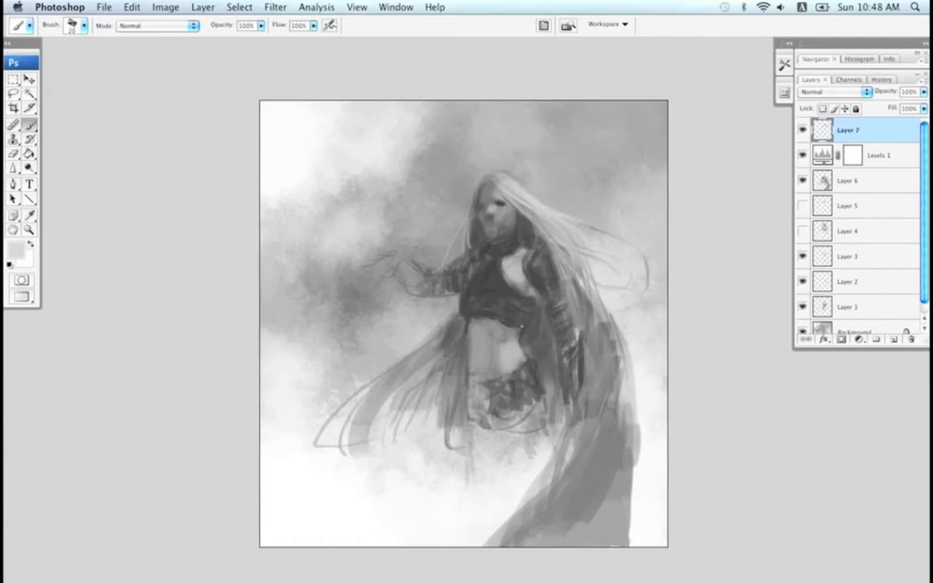
Step: Touch up the waist and midriff with a 40 px brush and grays sampled beside the waist and from the skin
{"action": "key", "text": "bracketright"}
{"action": "key", "text": "bracketright"}
{"action": "left_click", "coordinate": [445, 308], "text": "alt"}
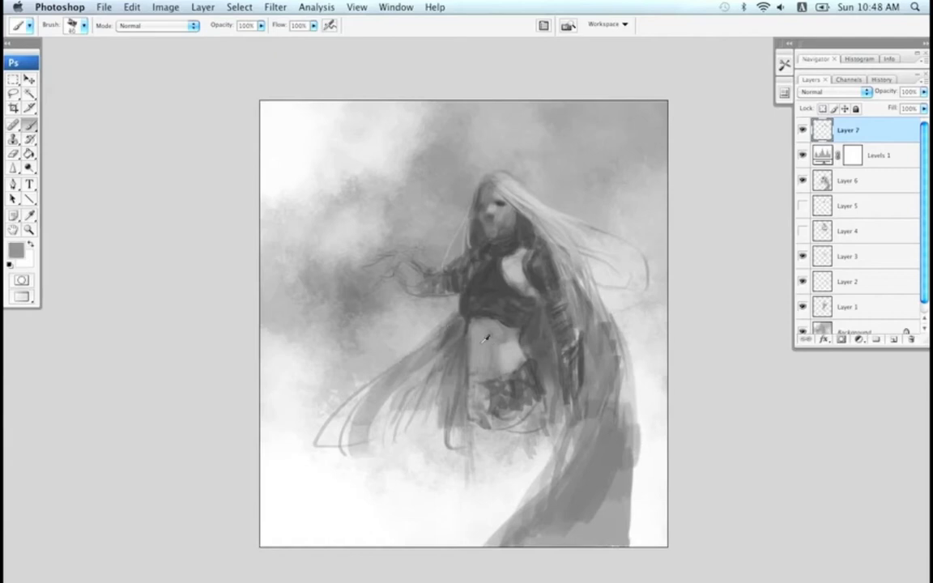
{"action": "left_click", "coordinate": [511, 356], "text": "alt"}
{"action": "left_click", "coordinate": [500, 354], "text": "alt"}
Step: Paint textured gray strokes over the lower part of the large cape on the right with a textured preset brush and sampled grays
{"action": "left_click", "coordinate": [581, 327], "text": "alt"}
{"action": "left_click_drag", "start_coordinate": [593, 351], "coordinate": [592, 344]}
{"action": "right_click", "coordinate": [590, 356]}
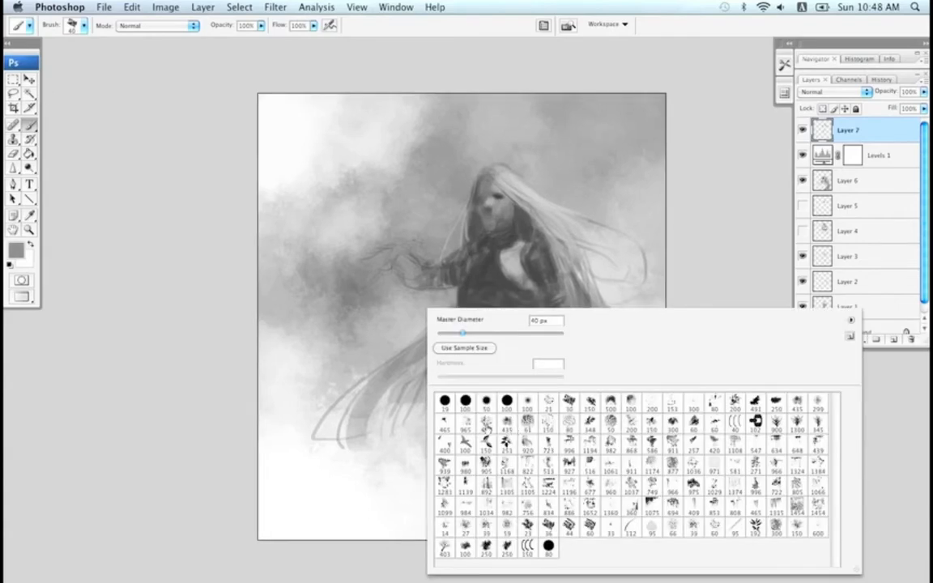
{"action": "left_click", "coordinate": [483, 425]}
{"action": "left_click", "coordinate": [472, 520], "text": "alt"}
{"action": "left_click_drag", "start_coordinate": [518, 541], "coordinate": [599, 526]}
{"action": "left_click_drag", "start_coordinate": [574, 484], "coordinate": [466, 571]}
{"action": "left_click_drag", "start_coordinate": [522, 495], "coordinate": [422, 573]}
Step: Paint gray strokes down the left cape panel from the waist with a smaller brush and dark gray sampled near the waist
{"action": "left_click_drag", "start_coordinate": [392, 419], "coordinate": [391, 429]}
{"action": "key", "text": "bracketleft"}
{"action": "left_click_drag", "start_coordinate": [381, 429], "coordinate": [343, 449]}
{"action": "left_click", "coordinate": [453, 332], "text": "alt"}
{"action": "key", "text": "bracketleft"}
{"action": "mouse_move", "coordinate": [443, 349]}
{"action": "left_mouse_down"}
{"action": "mouse_move", "coordinate": [406, 393]}
{"action": "mouse_move", "coordinate": [406, 425]}
{"action": "mouse_move", "coordinate": [365, 463]}
{"action": "left_mouse_up"}
Step: Stipple the lower left cape panel with speckled texture brushes, using a 300 px tip and light gray sampled from the background
{"action": "right_click", "coordinate": [390, 457]}
{"action": "double_click", "coordinate": [820, 534]}
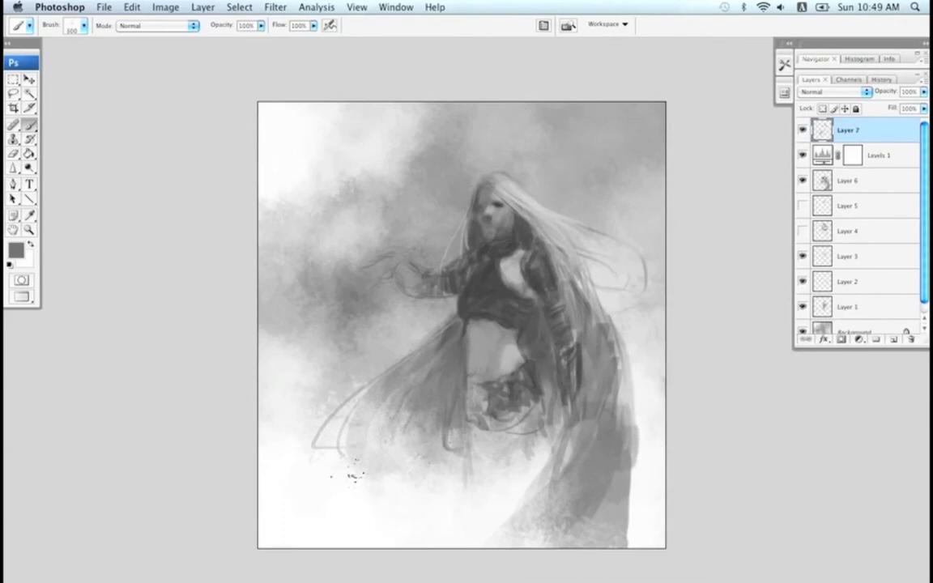
{"action": "left_click", "coordinate": [588, 302], "text": "alt"}
{"action": "right_click", "coordinate": [460, 465]}
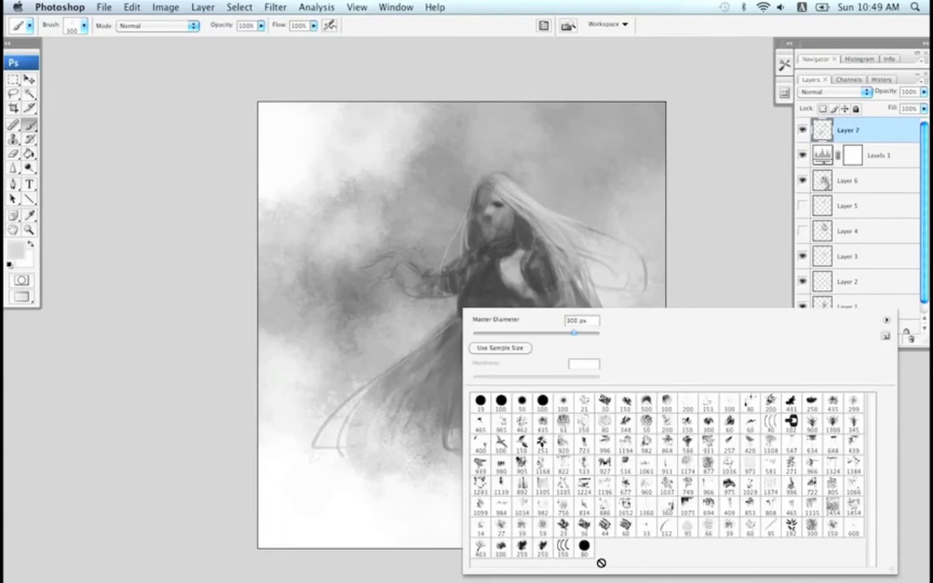
{"action": "double_click", "coordinate": [640, 522]}
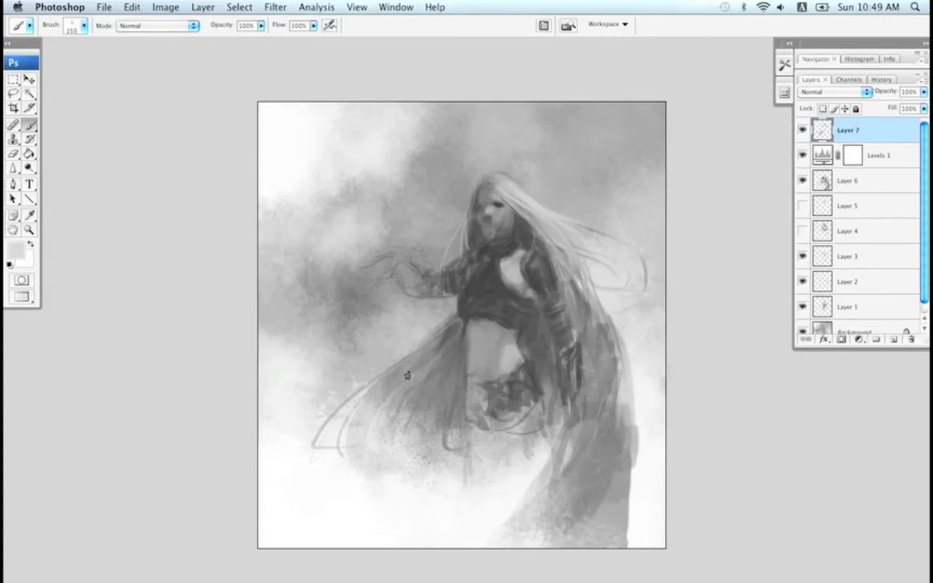
Step: Block in the skirt's left side and ragged hem with a round brush and grays sampled around the hips
{"action": "right_click", "coordinate": [415, 376]}
{"action": "double_click", "coordinate": [481, 391]}
{"action": "left_click", "coordinate": [476, 360], "text": "alt"}
{"action": "mouse_move", "coordinate": [467, 363]}
{"action": "left_mouse_down"}
{"action": "mouse_move", "coordinate": [464, 384]}
{"action": "mouse_move", "coordinate": [474, 381]}
{"action": "mouse_move", "coordinate": [445, 399]}
{"action": "mouse_move", "coordinate": [457, 426]}
{"action": "left_mouse_up"}
{"action": "key", "text": "]"}
{"action": "left_click", "coordinate": [493, 390], "text": "alt"}
{"action": "mouse_move", "coordinate": [476, 392]}
{"action": "left_mouse_down"}
{"action": "mouse_move", "coordinate": [486, 420]}
{"action": "mouse_move", "coordinate": [526, 414]}
{"action": "mouse_move", "coordinate": [541, 453]}
{"action": "mouse_move", "coordinate": [518, 458]}
{"action": "left_mouse_up"}
{"action": "left_click", "coordinate": [510, 474], "text": "alt"}
{"action": "mouse_move", "coordinate": [506, 431]}
{"action": "left_mouse_down"}
{"action": "mouse_move", "coordinate": [503, 458]}
{"action": "mouse_move", "coordinate": [505, 440]}
{"action": "left_mouse_up"}
Step: Darken the skirt's waistband and lower folds with a 20 px brush and dark gray sampled from the skirt
{"action": "left_click", "coordinate": [523, 405], "text": "alt"}
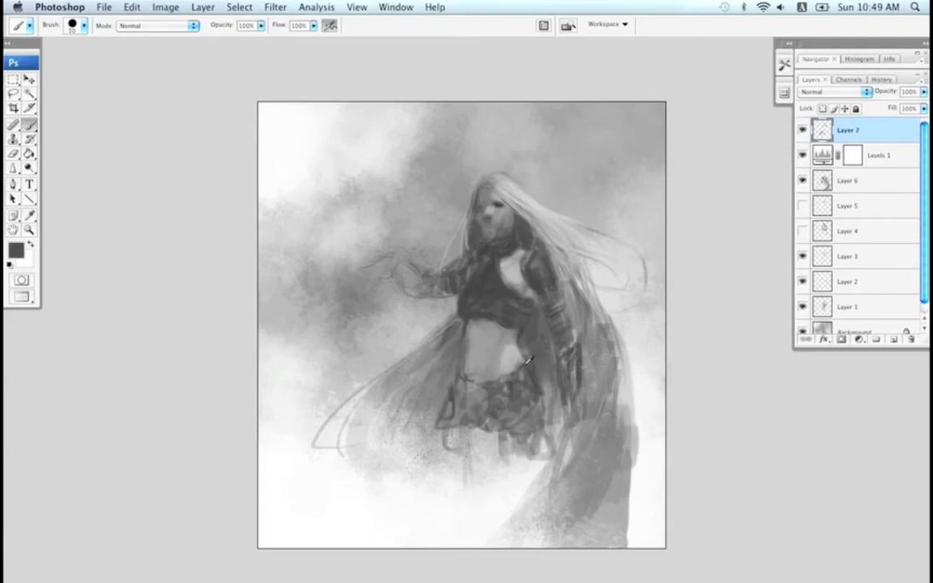
{"action": "key", "text": "["}
{"action": "left_click_drag", "start_coordinate": [531, 358], "coordinate": [509, 370]}
{"action": "left_click_drag", "start_coordinate": [540, 433], "coordinate": [519, 422]}
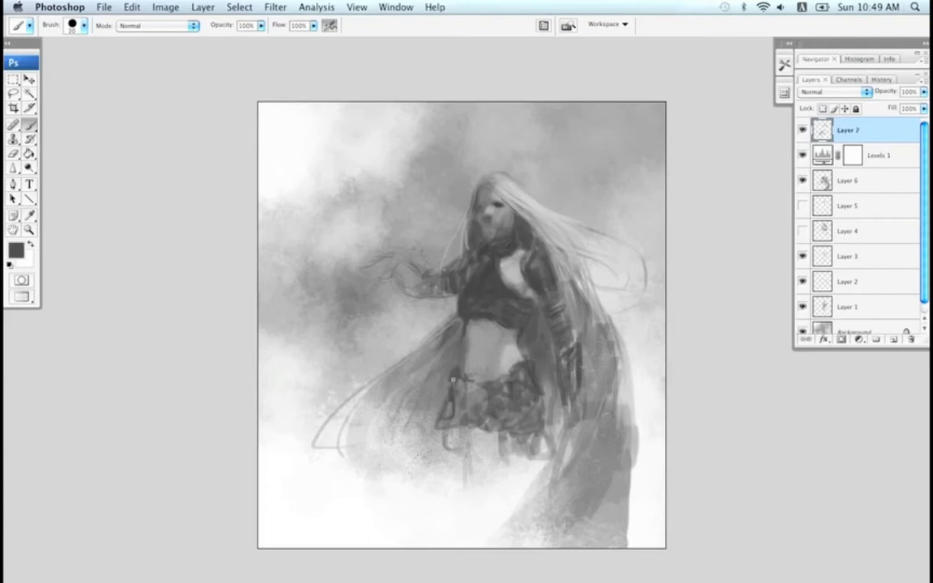
{"action": "left_click", "coordinate": [460, 496], "text": "alt"}
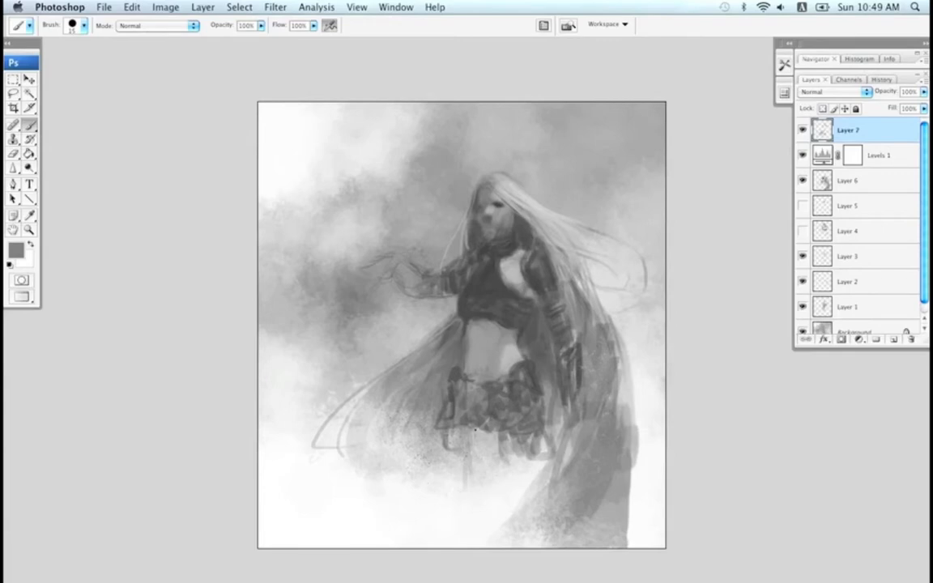
Step: Flip the canvas horizontally and paint light gray sampled from the bright clouds onto the bare patch of the chest
{"action": "key", "text": "super+shift+h"}
{"action": "key", "text": "super+minus"}
{"action": "key", "text": "super+minus"}
{"action": "key", "text": "super+plus"}
{"action": "key", "text": "super+plus"}
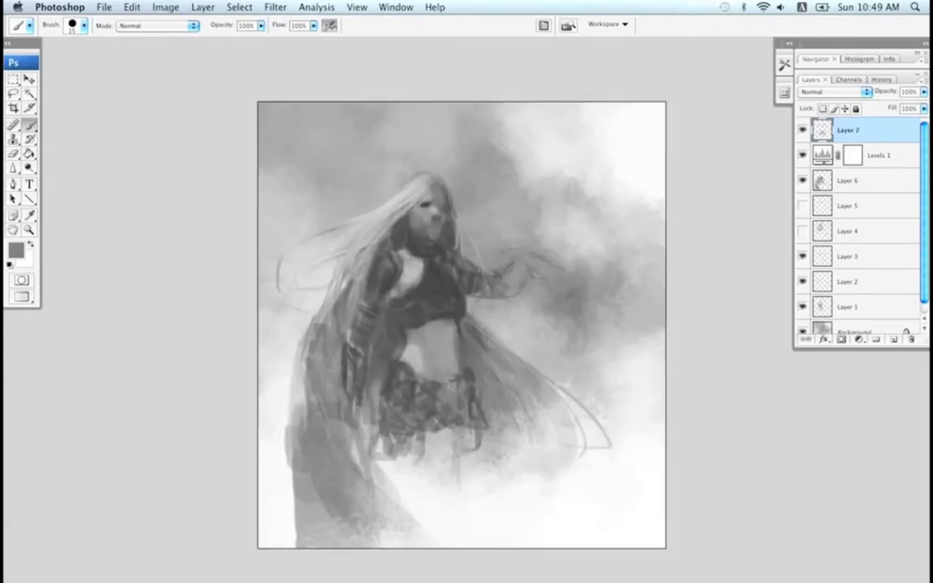
{"action": "left_click", "coordinate": [371, 229], "text": "alt"}
{"action": "left_click", "coordinate": [404, 243], "text": "alt"}
{"action": "left_click", "coordinate": [489, 495], "text": "alt"}
{"action": "mouse_move", "coordinate": [396, 244]}
{"action": "left_mouse_down"}
{"action": "mouse_move", "coordinate": [409, 278]}
{"action": "mouse_move", "coordinate": [414, 272]}
{"action": "mouse_move", "coordinate": [412, 298]}
{"action": "mouse_move", "coordinate": [400, 288]}
{"action": "left_mouse_up"}
Step: Refine the chest highlight with tones sampled from the lit skin, varying the brush size around 60 px
{"action": "key", "text": "bracketright"}
{"action": "key", "text": "bracketright"}
{"action": "key", "text": "bracketright"}
{"action": "key", "text": "bracketright"}
{"action": "key", "text": "bracketleft"}
{"action": "left_click", "coordinate": [413, 260], "text": "alt"}
{"action": "key", "text": "bracketleft"}
{"action": "key", "text": "bracketleft"}
{"action": "left_click", "coordinate": [413, 281], "text": "alt"}
{"action": "key", "text": "bracketright"}
{"action": "key", "text": "bracketright"}
{"action": "left_click", "coordinate": [411, 280], "text": "alt"}
{"action": "left_click", "coordinate": [410, 280], "text": "alt"}
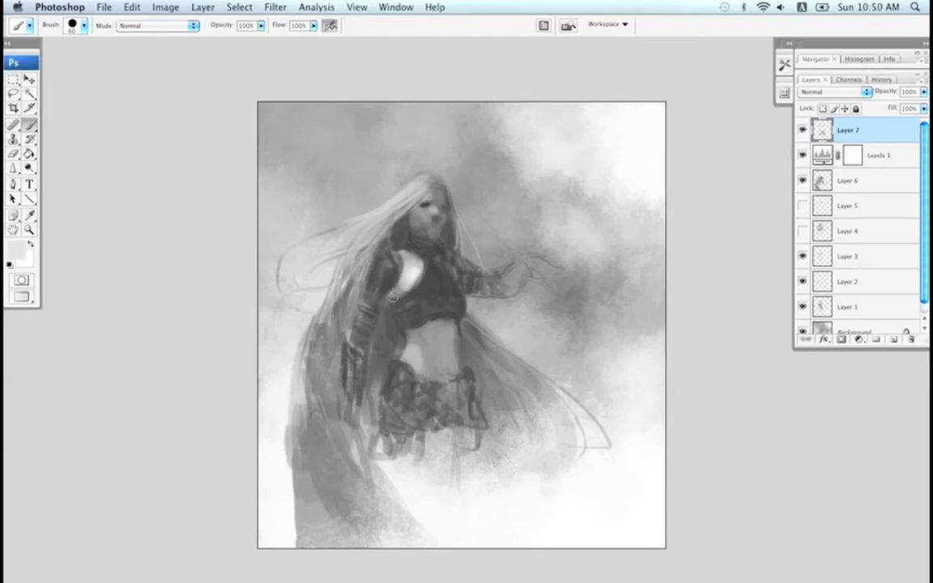
Step: Paint a bright highlight on the side of the midriff with a larger brush and near-white sampled from the lower clouds
{"action": "left_click", "coordinate": [456, 526], "text": "alt"}
{"action": "key", "text": "bracketright"}
{"action": "key", "text": "bracketright"}
{"action": "key", "text": "bracketright"}
{"action": "left_click_drag", "start_coordinate": [413, 356], "coordinate": [413, 349]}
{"action": "left_click", "coordinate": [407, 356], "text": "alt"}
Step: Brighten the middle of the face with a light 60 px brush and flip the canvas horizontally
{"action": "key", "text": "bracketleft"}
{"action": "key", "text": "bracketleft"}
{"action": "key", "text": "bracketleft"}
{"action": "key", "text": "bracketleft"}
{"action": "key", "text": "bracketleft"}
{"action": "key", "text": "bracketleft"}
{"action": "key", "text": "bracketleft"}
{"action": "key", "text": "bracketleft"}
{"action": "key", "text": "bracketleft"}
{"action": "key", "text": "bracketleft"}
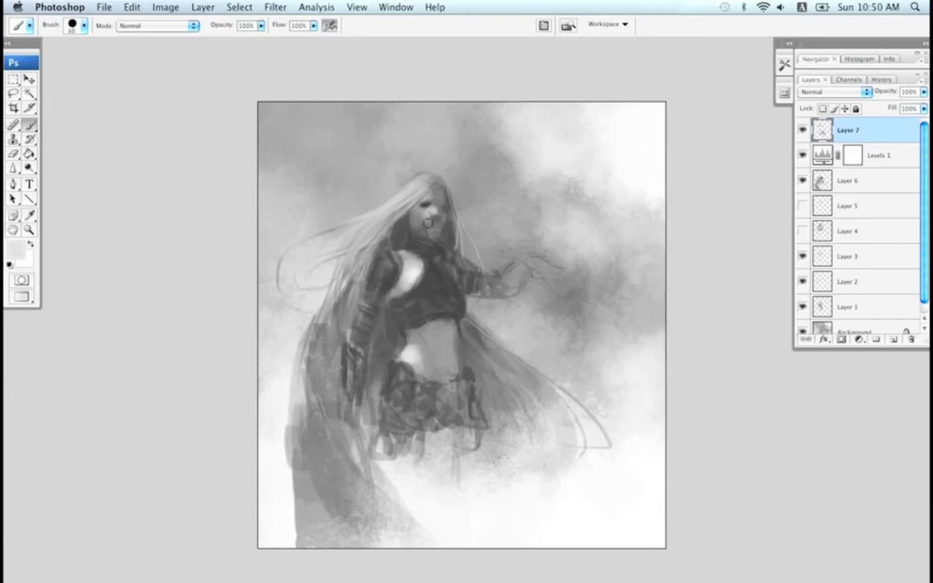
{"action": "key", "text": "super+l"}
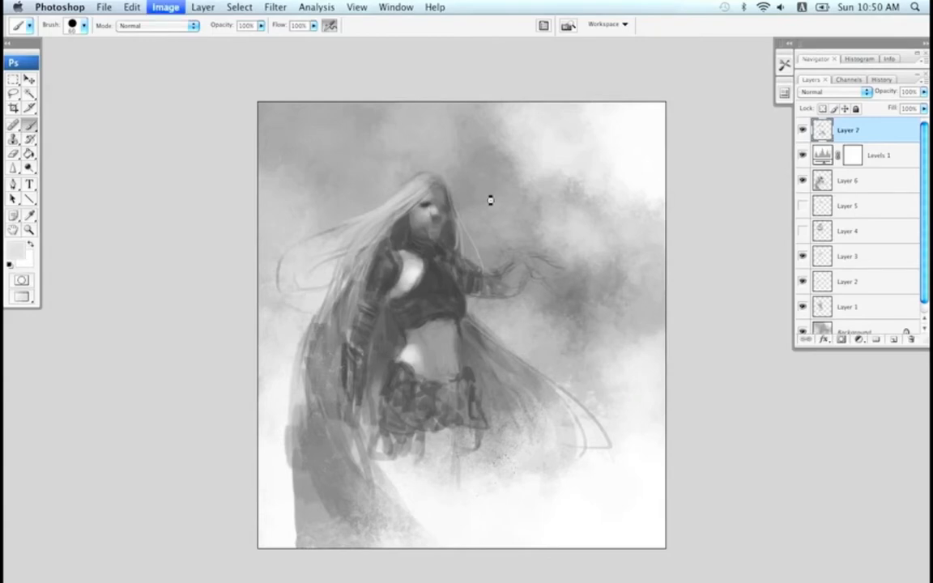
Step: Refine the top edge of the midriff below the costume with a 25 px brush and gray sampled from the skin
{"action": "key", "text": "bracketleft"}
{"action": "key", "text": "bracketleft"}
{"action": "key", "text": "bracketleft"}
{"action": "key", "text": "bracketleft"}
{"action": "left_click", "coordinate": [485, 326], "text": "alt"}
{"action": "left_click_drag", "start_coordinate": [488, 327], "coordinate": [519, 322]}
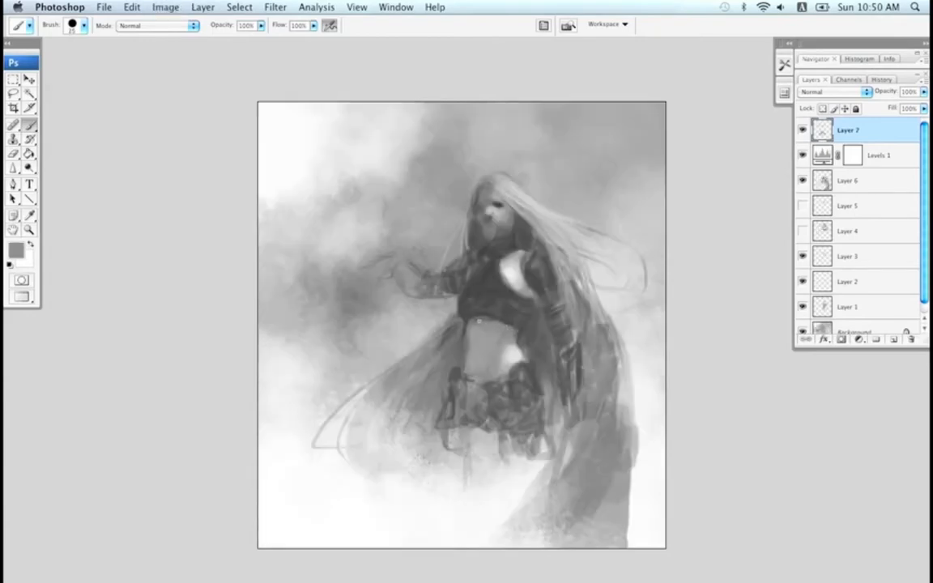
{"action": "left_click", "coordinate": [472, 315], "text": "alt"}
Step: Add a new layer on top and erase the outstretched hand and forearm outline from Layer 2
{"action": "key", "text": "super+shift+alt+n"}
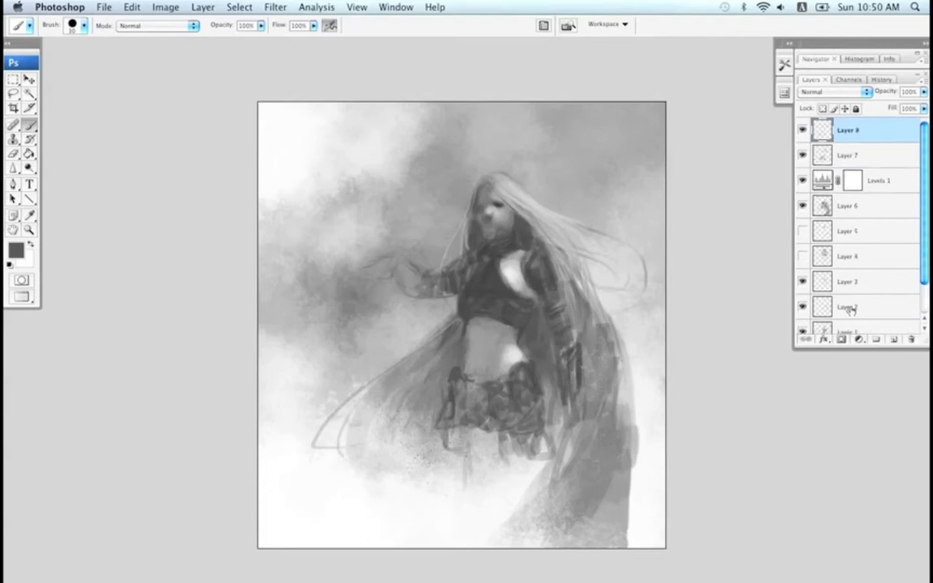
{"action": "left_click", "coordinate": [858, 307]}
{"action": "key", "text": "e"}
{"action": "left_click_drag", "start_coordinate": [411, 264], "coordinate": [426, 268]}
{"action": "left_click_drag", "start_coordinate": [403, 292], "coordinate": [444, 298]}
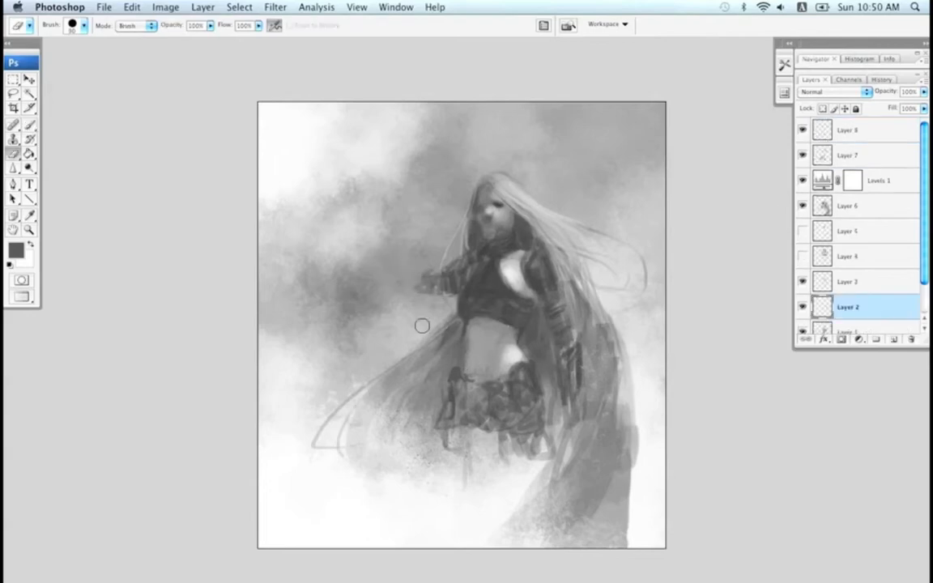
Step: Flip the canvas and cover the remaining forearm on Layer 8 with a 50 px brush and gray sampled from the background
{"action": "key", "text": "b"}
{"action": "key", "text": "super+shift+h"}
{"action": "left_click", "coordinate": [878, 131]}
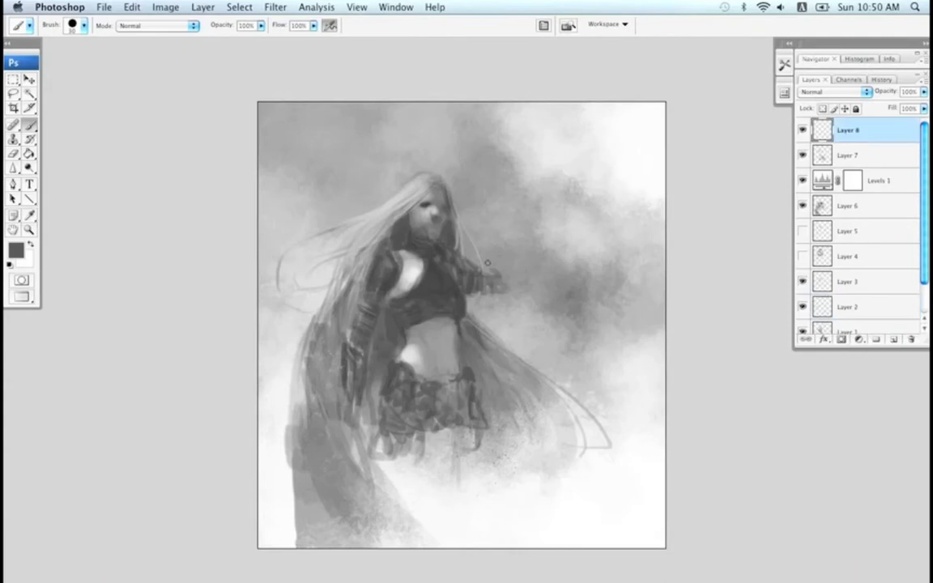
{"action": "left_click", "coordinate": [479, 258], "text": "alt"}
{"action": "key", "text": "bracketright"}
{"action": "key", "text": "bracketright"}
{"action": "key", "text": "bracketright"}
{"action": "key", "text": "bracketright"}
{"action": "mouse_move", "coordinate": [477, 264]}
{"action": "left_mouse_down"}
{"action": "mouse_move", "coordinate": [481, 275]}
{"action": "mouse_move", "coordinate": [502, 276]}
{"action": "mouse_move", "coordinate": [477, 285]}
{"action": "left_mouse_up"}
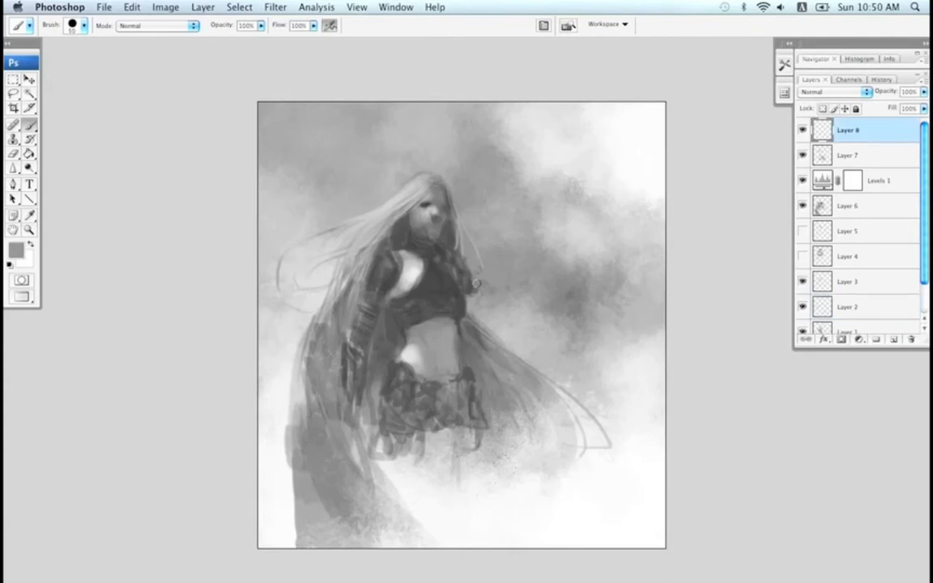
Step: Flip the canvas, sketch dark sleeve and arm strokes from the shoulder toward the cape, and undo the last strokes
{"action": "left_click", "coordinate": [411, 246], "text": "alt"}
{"action": "key", "text": "super+shift+h"}
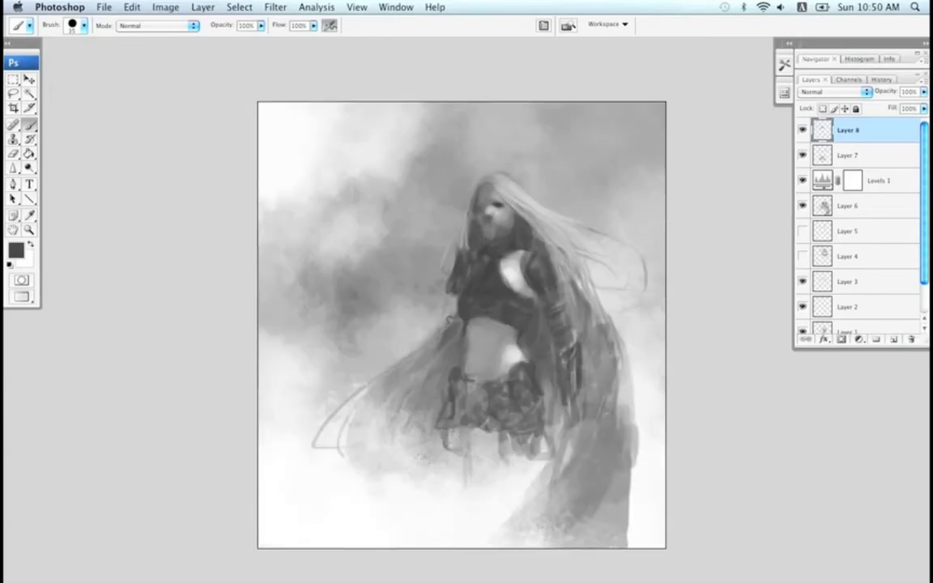
{"action": "mouse_move", "coordinate": [447, 312]}
{"action": "left_mouse_down"}
{"action": "mouse_move", "coordinate": [372, 391]}
{"action": "mouse_move", "coordinate": [441, 268]}
{"action": "mouse_move", "coordinate": [437, 282]}
{"action": "mouse_move", "coordinate": [454, 295]}
{"action": "mouse_move", "coordinate": [376, 377]}
{"action": "left_mouse_up"}
{"action": "mouse_move", "coordinate": [445, 324]}
{"action": "left_mouse_down"}
{"action": "mouse_move", "coordinate": [396, 372]}
{"action": "mouse_move", "coordinate": [358, 390]}
{"action": "left_mouse_up"}
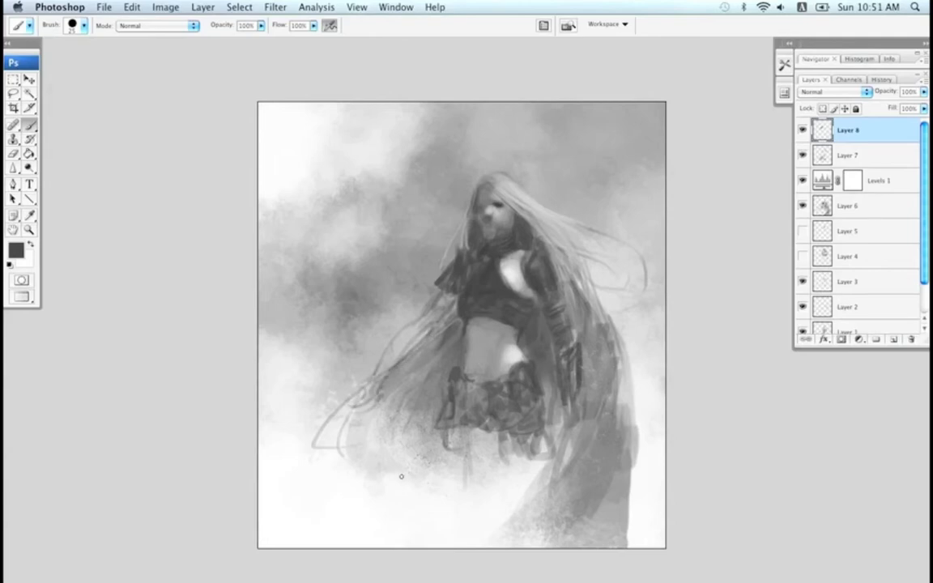
{"action": "key", "text": "super+z"}
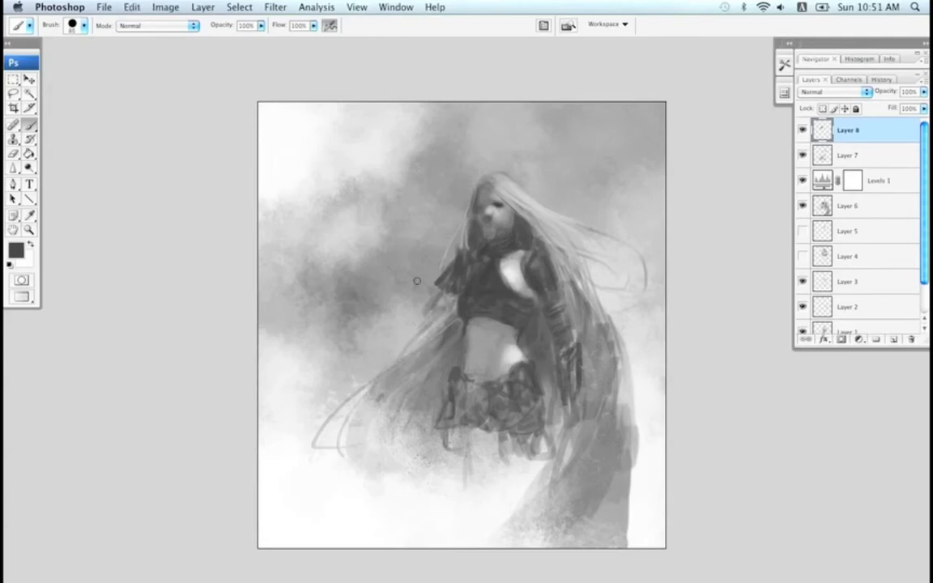
Step: Paint a long diagonal dark staff from the clouds beside the figure down across the cape, and flip the canvas horizontally
{"action": "left_click", "coordinate": [350, 247]}
{"action": "left_click_drag", "start_coordinate": [325, 159], "coordinate": [423, 439]}
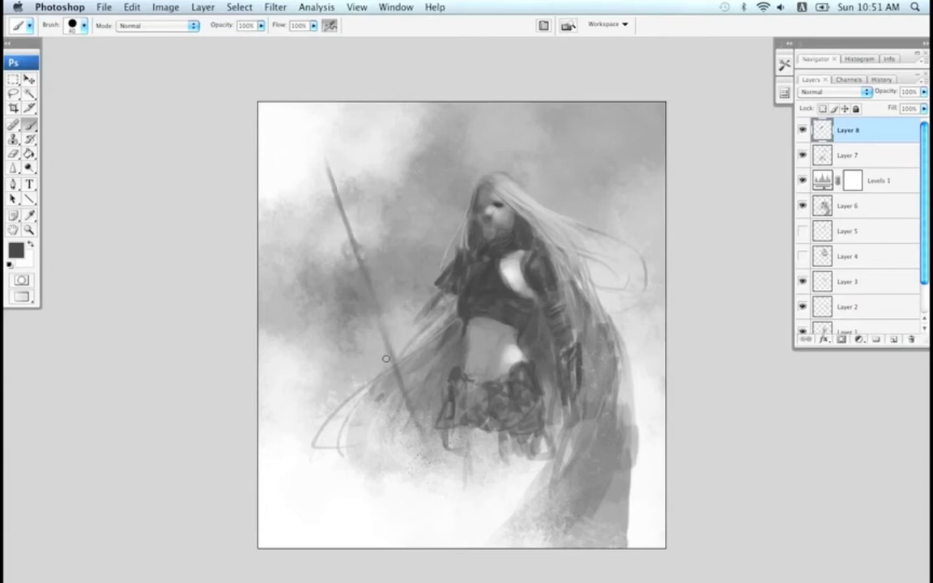
{"action": "key", "text": "super+shift+h"}
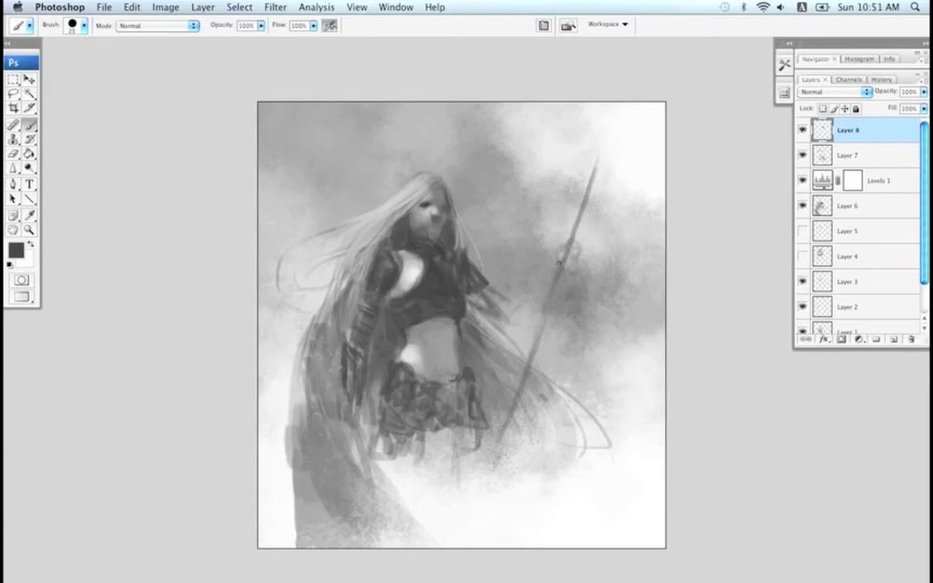
Step: Paint a bent forearm with a dark glove and a hand gripping the staff, varying the brush size
{"action": "key", "text": "bracketright"}
{"action": "mouse_move", "coordinate": [567, 281]}
{"action": "left_mouse_down"}
{"action": "mouse_move", "coordinate": [514, 325]}
{"action": "mouse_move", "coordinate": [522, 298]}
{"action": "mouse_move", "coordinate": [508, 326]}
{"action": "left_mouse_up"}
{"action": "key", "text": "bracketleft"}
{"action": "mouse_move", "coordinate": [476, 288]}
{"action": "left_mouse_down"}
{"action": "mouse_move", "coordinate": [494, 314]}
{"action": "mouse_move", "coordinate": [557, 282]}
{"action": "mouse_move", "coordinate": [536, 304]}
{"action": "left_mouse_up"}
{"action": "key", "text": "bracketright"}
{"action": "mouse_move", "coordinate": [561, 265]}
{"action": "left_mouse_down"}
{"action": "mouse_move", "coordinate": [573, 241]}
{"action": "mouse_move", "coordinate": [578, 261]}
{"action": "left_mouse_up"}
Step: Thicken the staff's shaft and extend both its lower end and its upper tip with dark gray strokes
{"action": "left_click_drag", "start_coordinate": [552, 301], "coordinate": [491, 470]}
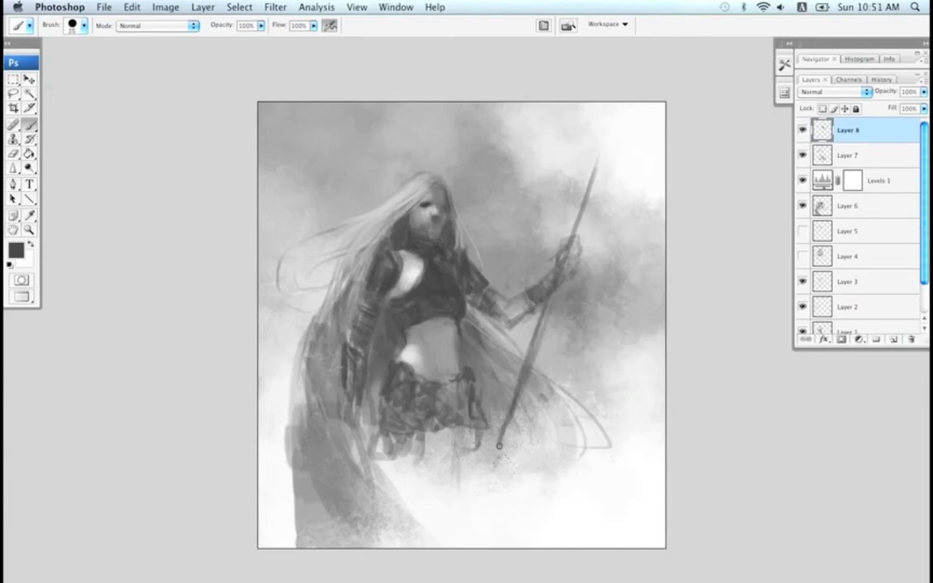
{"action": "left_click_drag", "start_coordinate": [541, 324], "coordinate": [511, 426]}
{"action": "key", "text": "bracketleft"}
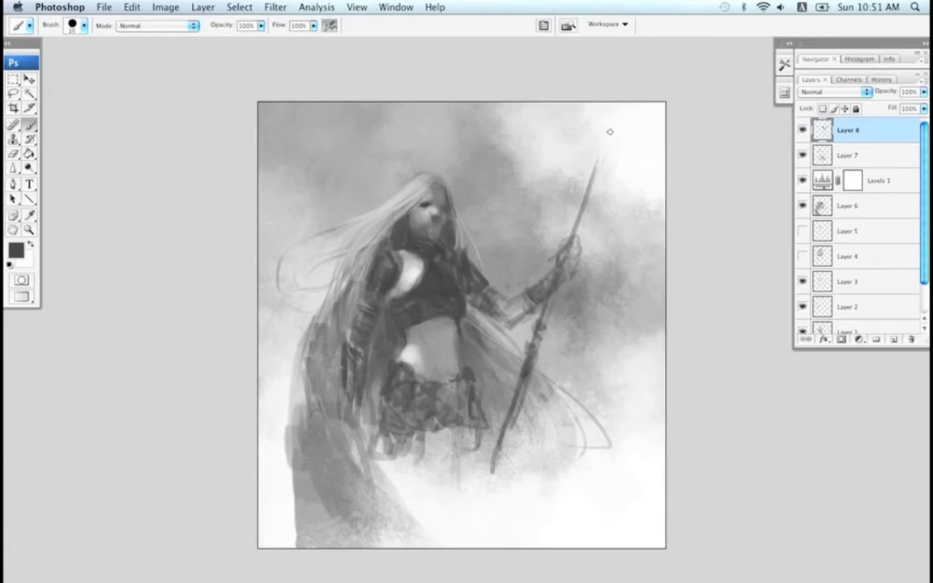
{"action": "left_click_drag", "start_coordinate": [618, 121], "coordinate": [576, 268]}
{"action": "key", "text": "super+z"}
{"action": "key", "text": "bracketright"}
{"action": "left_click_drag", "start_coordinate": [613, 134], "coordinate": [583, 245]}
{"action": "left_click_drag", "start_coordinate": [595, 197], "coordinate": [576, 255]}
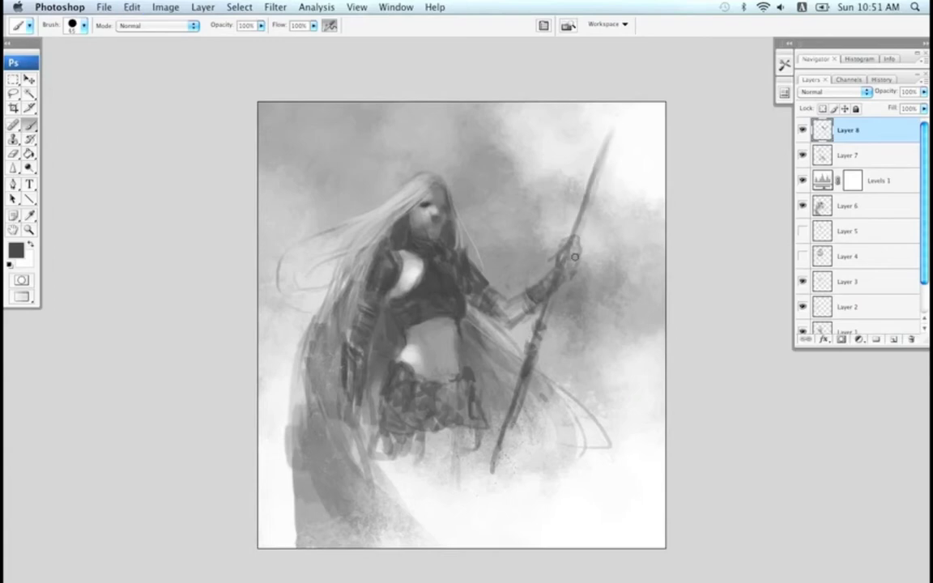
Step: Flip the canvas horizontally and save the painting
{"action": "key", "text": "super+shift+h"}
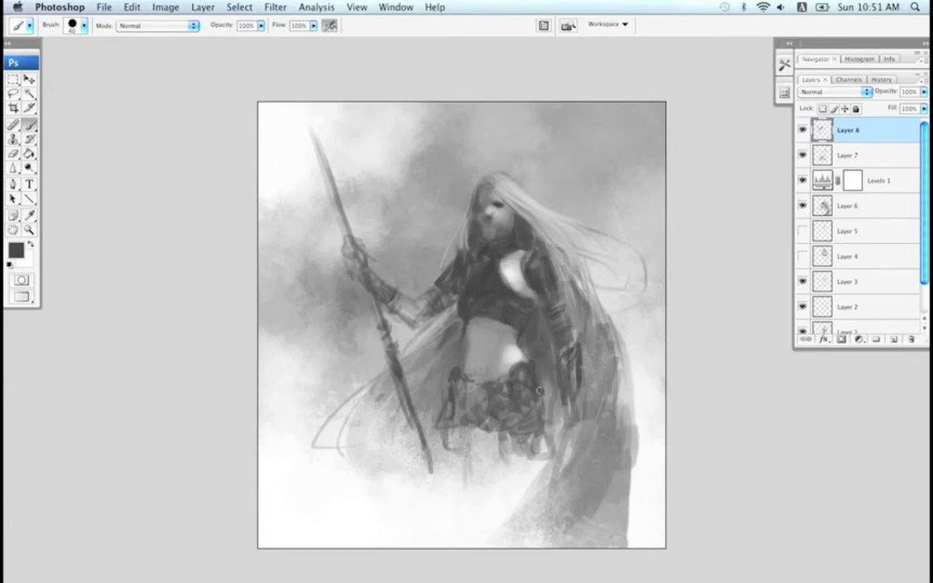
{"action": "key", "text": "super+s"}
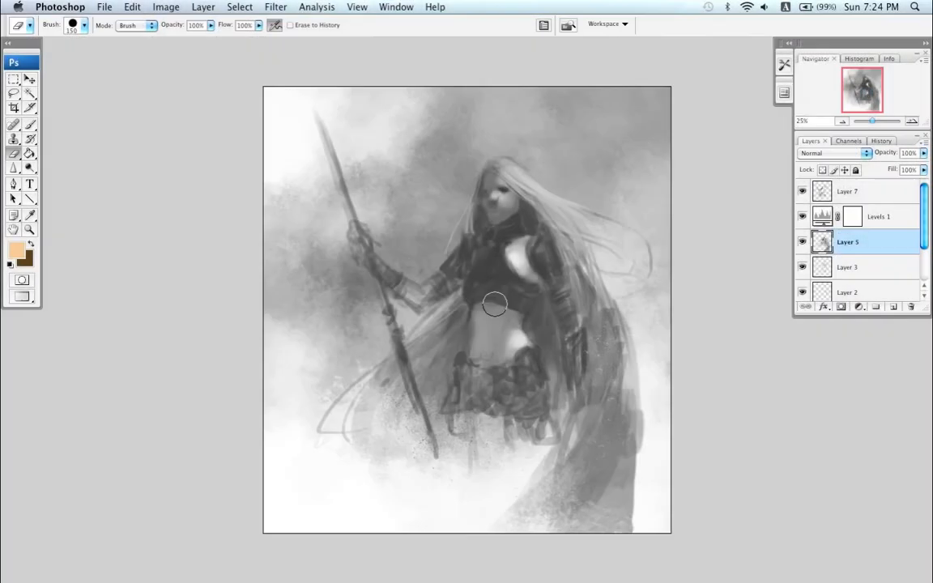
Step: Erase the dark costume over the chest on Layer 5 with a 250 px eraser and refine the opening at 125 px
{"action": "key", "text": "bracketright"}
{"action": "key", "text": "bracketright"}
{"action": "key", "text": "bracketright"}
{"action": "left_click", "coordinate": [492, 265]}
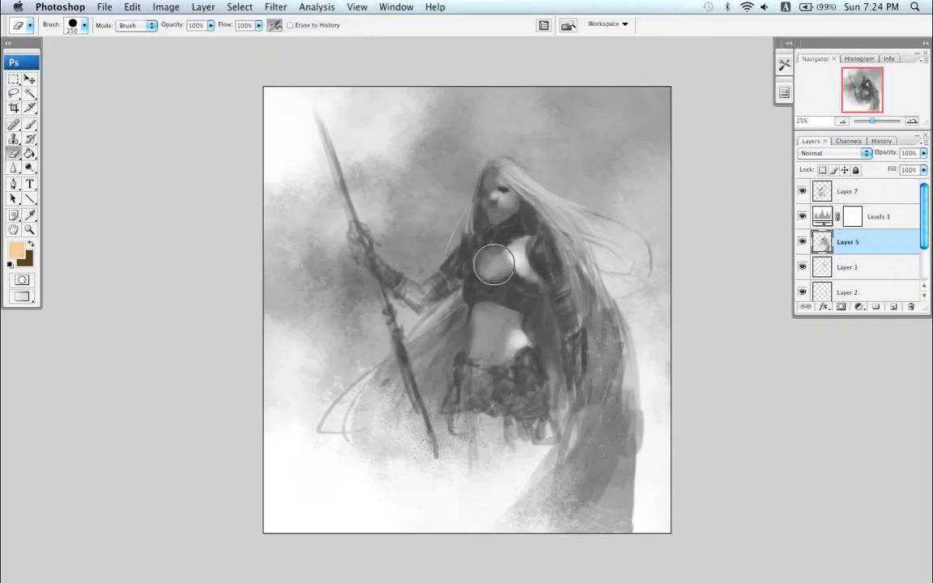
{"action": "key", "text": "bracketleft"}
{"action": "key", "text": "bracketleft"}
{"action": "key", "text": "bracketleft"}
{"action": "key", "text": "bracketleft"}
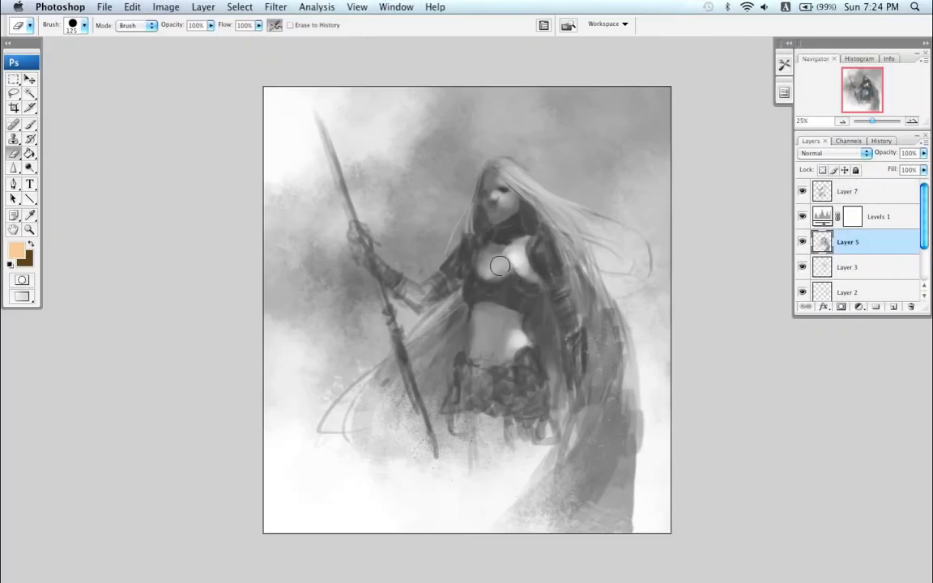
Step: Flip the canvas, sample dark gray from the costume for the brush, and add a new layer above Layer 7
{"action": "key", "text": "b"}
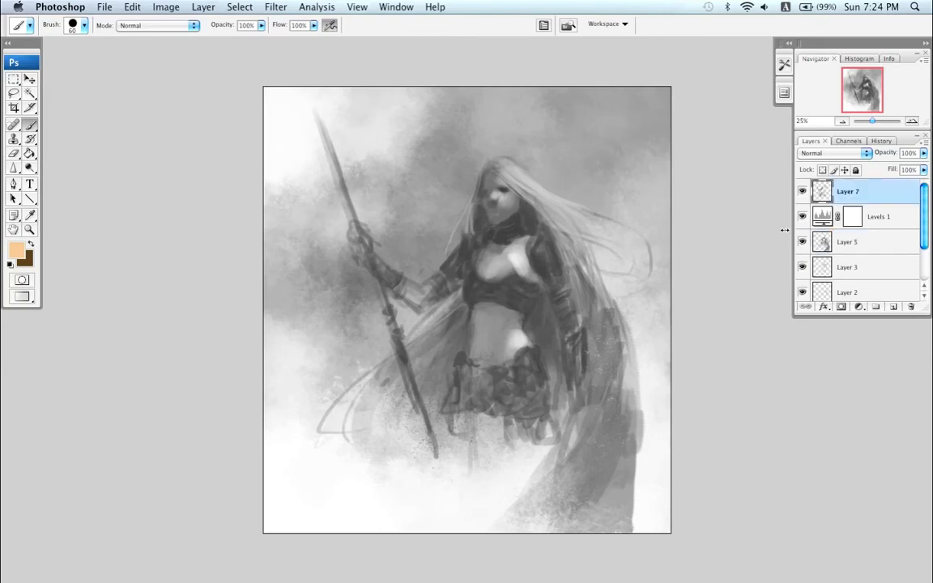
{"action": "left_click", "coordinate": [846, 191]}
{"action": "key", "text": "super+u"}
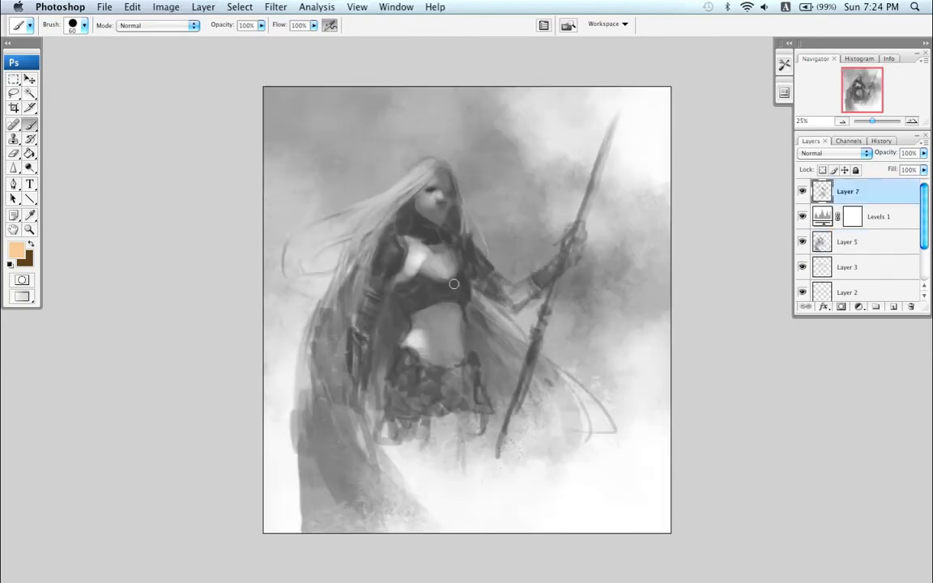
{"action": "left_click", "coordinate": [397, 261], "text": "alt"}
{"action": "key", "text": "bracketright"}
{"action": "left_click", "coordinate": [893, 306]}
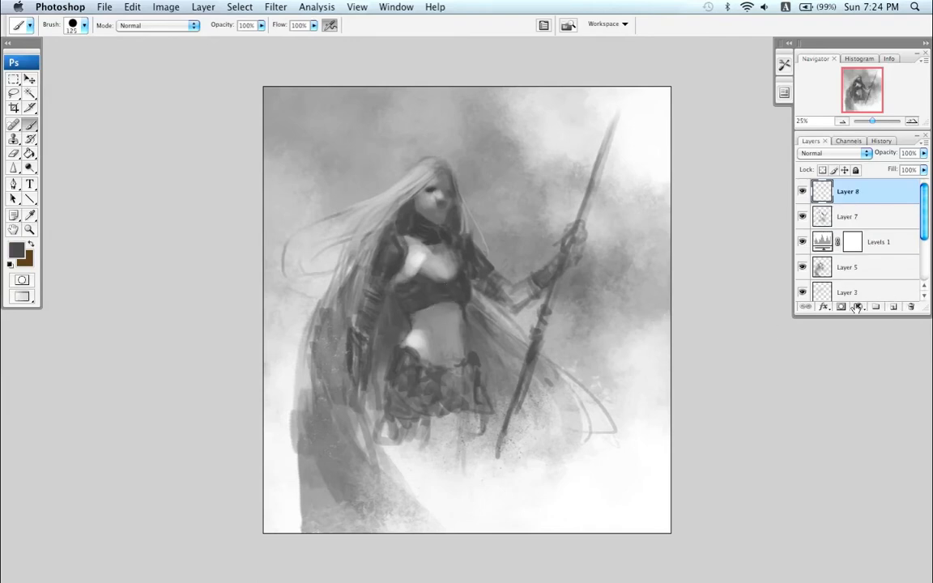
Step: Cover the bare midriff with dark gray on Layer 8 using a 125 px brush
{"action": "key", "text": "bracketright"}
{"action": "key", "text": "bracketleft"}
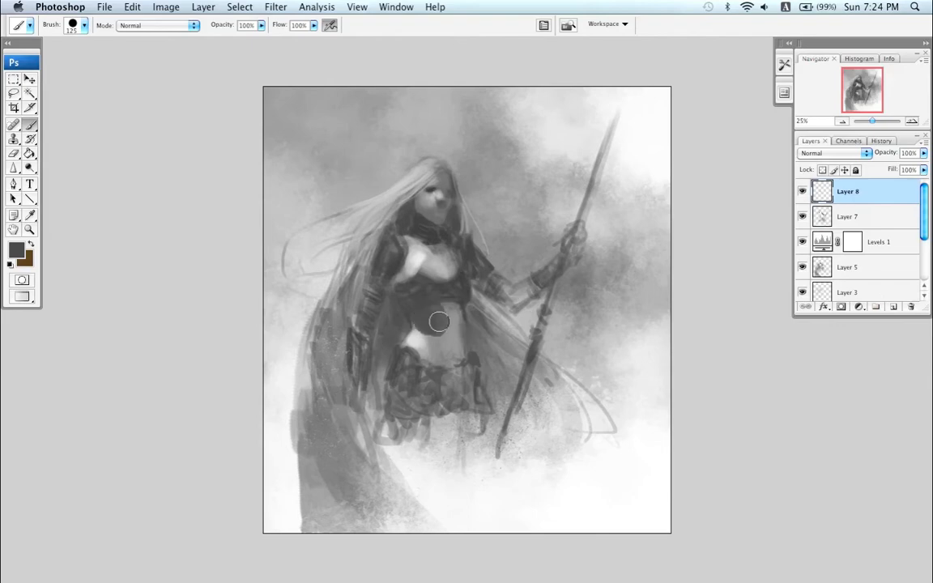
{"action": "mouse_move", "coordinate": [450, 329]}
{"action": "left_mouse_down"}
{"action": "mouse_move", "coordinate": [459, 358]}
{"action": "mouse_move", "coordinate": [415, 320]}
{"action": "mouse_move", "coordinate": [407, 341]}
{"action": "mouse_move", "coordinate": [427, 328]}
{"action": "mouse_move", "coordinate": [420, 356]}
{"action": "mouse_move", "coordinate": [435, 334]}
{"action": "mouse_move", "coordinate": [439, 361]}
{"action": "mouse_move", "coordinate": [462, 362]}
{"action": "mouse_move", "coordinate": [466, 378]}
{"action": "mouse_move", "coordinate": [419, 340]}
{"action": "left_mouse_up"}
Step: Paint dark folds and ragged edges into the skirt and beside the hip with a brush reduced to 30 px
{"action": "key", "text": "bracketleft"}
{"action": "key", "text": "bracketleft"}
{"action": "key", "text": "bracketleft"}
{"action": "key", "text": "bracketleft"}
{"action": "key", "text": "bracketleft"}
{"action": "key", "text": "bracketleft"}
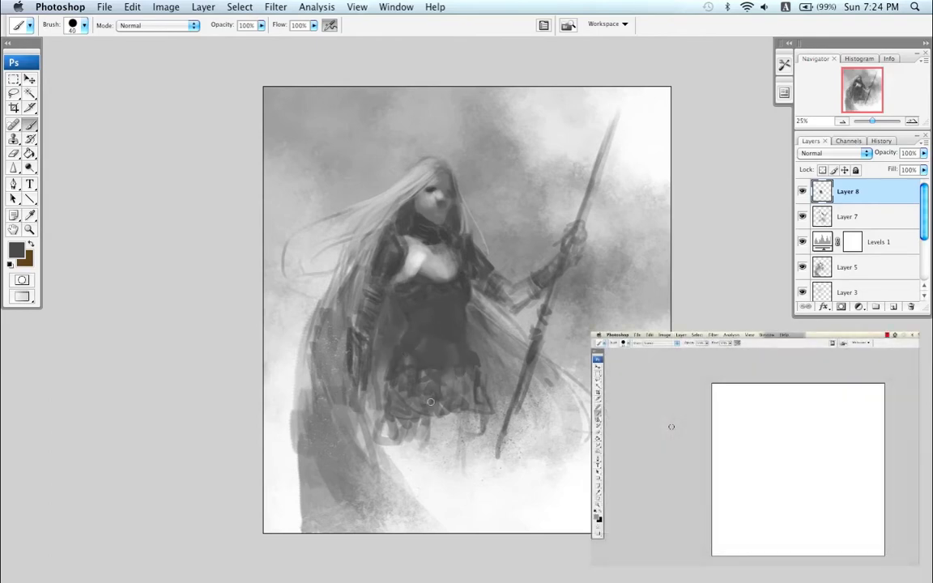
{"action": "key", "text": "bracketleft"}
{"action": "left_click_drag", "start_coordinate": [398, 381], "coordinate": [405, 378]}
{"action": "left_click_drag", "start_coordinate": [422, 382], "coordinate": [421, 401]}
{"action": "left_click_drag", "start_coordinate": [383, 359], "coordinate": [376, 384]}
{"action": "left_click_drag", "start_coordinate": [376, 384], "coordinate": [370, 414]}
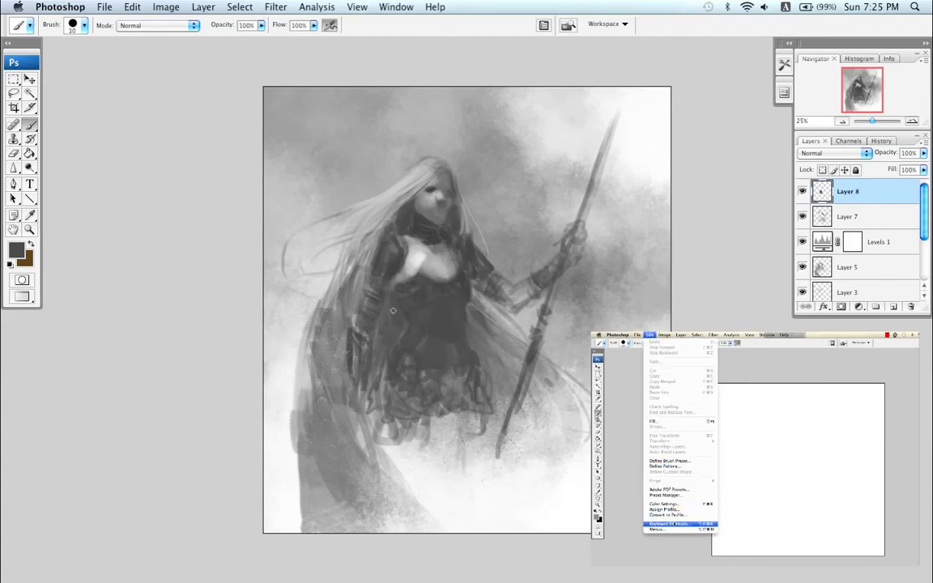
Step: Paint thin mid-gray trim lines and fold highlights down the skirt with a 15 to 20 px brush
{"action": "left_click", "coordinate": [470, 298], "text": "alt"}
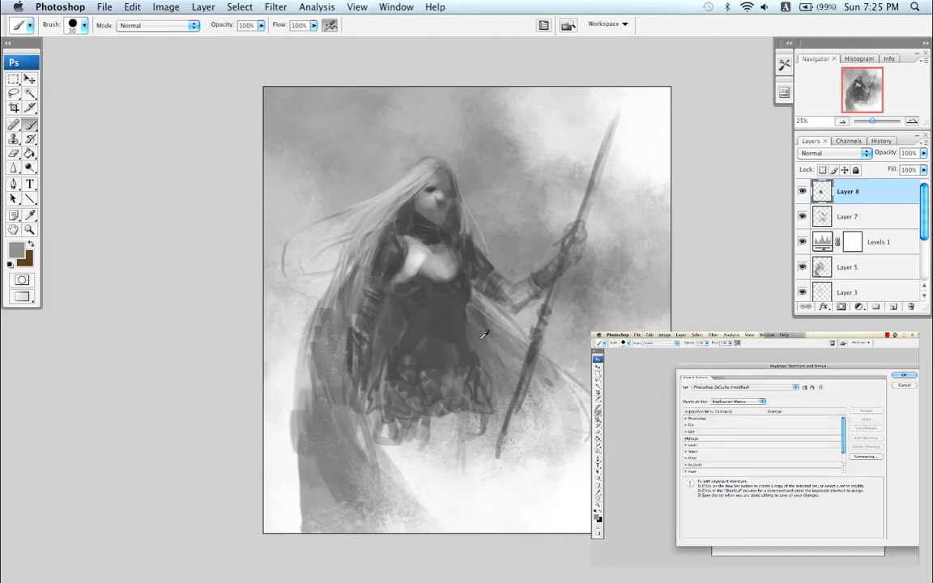
{"action": "key", "text": "bracketleft"}
{"action": "key", "text": "bracketleft"}
{"action": "key", "text": "bracketleft"}
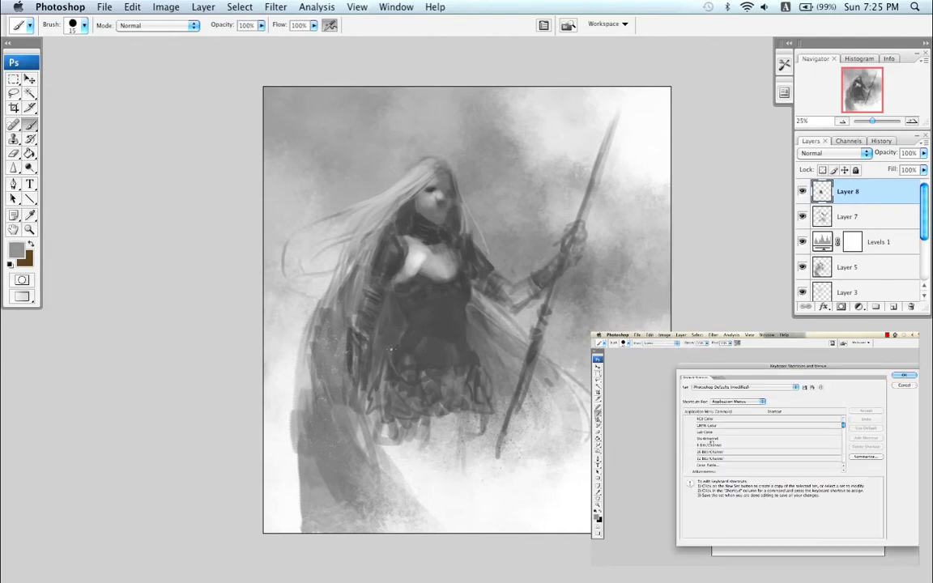
{"action": "key", "text": "bracketright"}
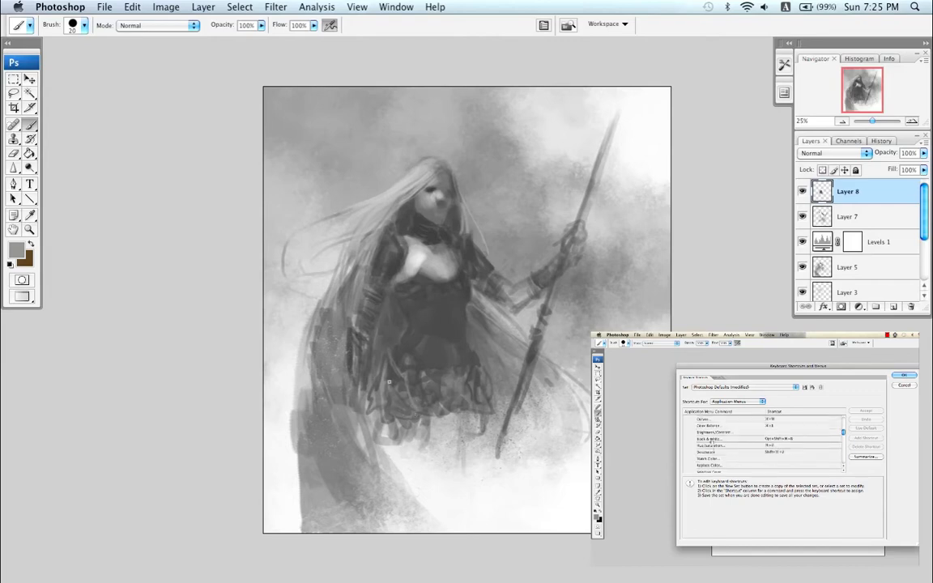
{"action": "key", "text": "bracketleft"}
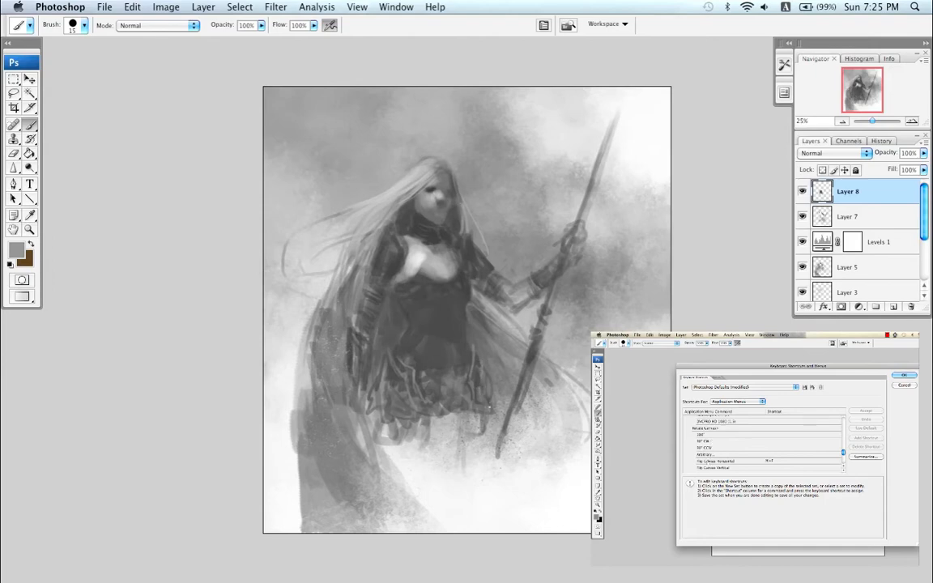
Step: Deepen the skirt folds between the light trim lines with sampled dark gray, finishing with a 20 px brush
{"action": "left_click", "coordinate": [392, 373], "text": "alt"}
{"action": "key", "text": "bracketright"}
{"action": "key", "text": "bracketright"}
{"action": "mouse_move", "coordinate": [388, 383]}
{"action": "left_mouse_down"}
{"action": "mouse_move", "coordinate": [402, 425]}
{"action": "mouse_move", "coordinate": [380, 411]}
{"action": "mouse_move", "coordinate": [384, 451]}
{"action": "left_mouse_up"}
{"action": "key", "text": "bracketleft"}
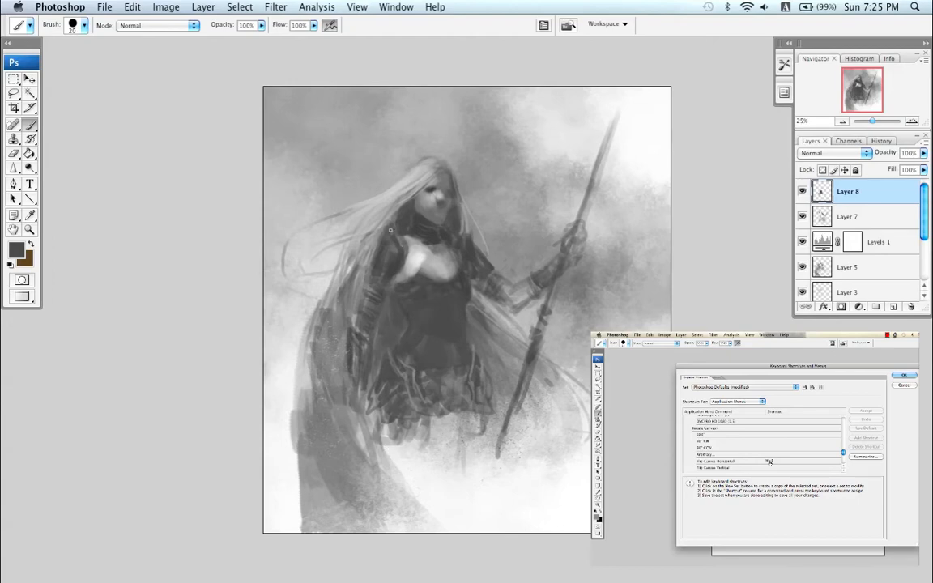
Step: Flip the canvas horizontally and add fine light gray edging along the bodice and skirt with a 10 px brush
{"action": "key", "text": "super+f"}
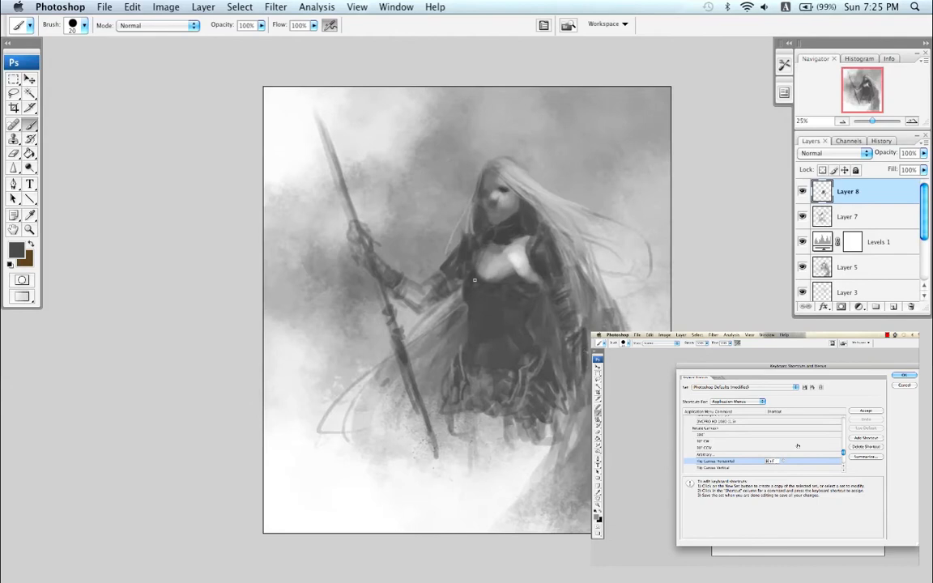
{"action": "left_click", "coordinate": [384, 234], "text": "alt"}
{"action": "key", "text": "bracketleft"}
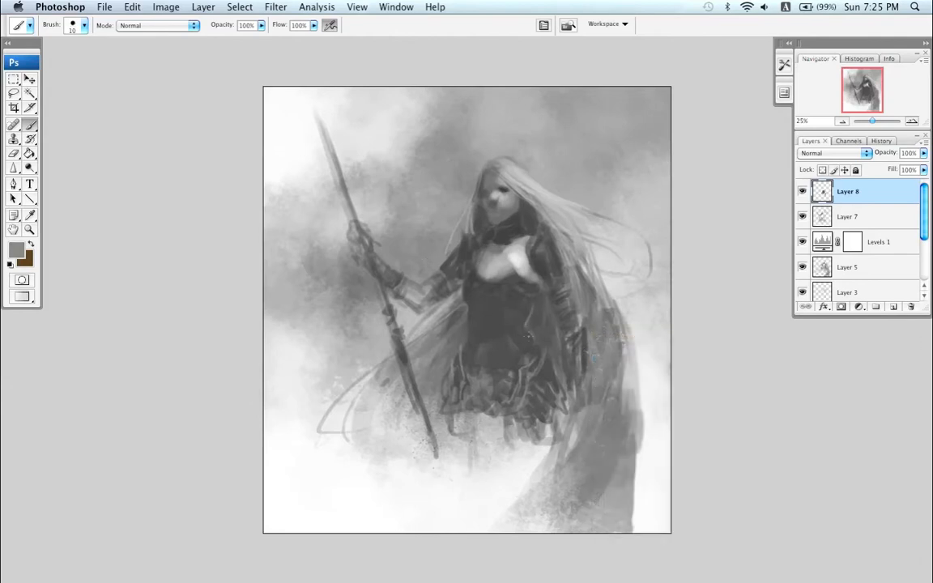
{"action": "key", "text": "bracketright"}
Step: Sample grays around the chest and begin repainting the upper chest in light gray with a 30 px brush
{"action": "left_click", "coordinate": [539, 301], "text": "alt"}
{"action": "left_click", "coordinate": [511, 257], "text": "alt"}
{"action": "key", "text": "bracketright"}
{"action": "key", "text": "bracketright"}
{"action": "left_click", "coordinate": [531, 277], "text": "alt"}
{"action": "left_click", "coordinate": [470, 223], "text": "alt"}
{"action": "key", "text": "bracketleft"}
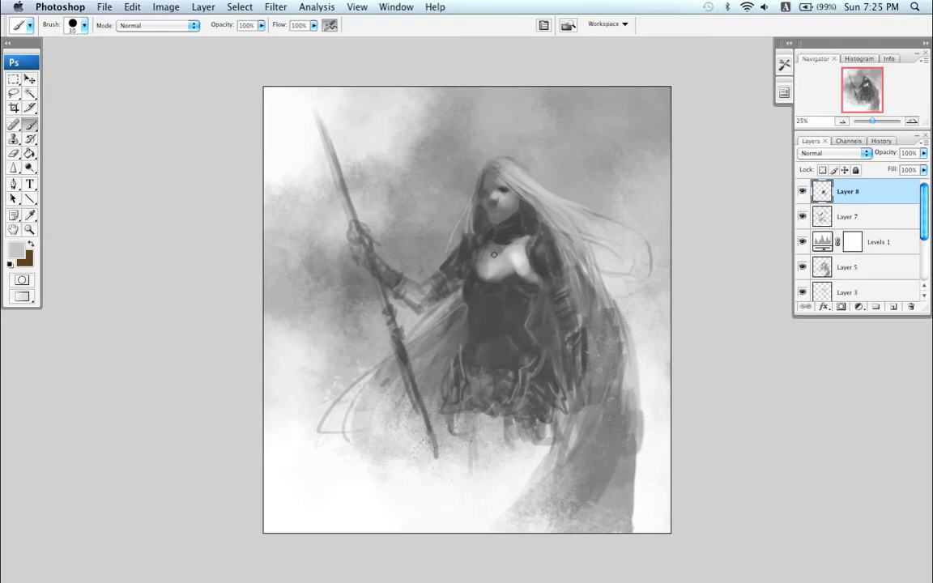
Step: Shape the lower edge of the bare chest against the bodice with light and dark grays sampled around the neckline
{"action": "key", "text": "bracketright"}
{"action": "left_click", "coordinate": [482, 267], "text": "alt"}
{"action": "left_click_drag", "start_coordinate": [482, 267], "coordinate": [489, 260]}
{"action": "key", "text": "bracketleft"}
{"action": "left_click", "coordinate": [469, 262], "text": "alt"}
{"action": "left_click", "coordinate": [475, 282], "text": "alt"}
{"action": "left_click", "coordinate": [459, 296], "text": "alt"}
{"action": "left_click", "coordinate": [514, 281], "text": "alt"}
Step: Lighten and smooth the chest with sampled skin tones, varying the brush size, and flip the canvas to check it
{"action": "key", "text": "bracketleft"}
{"action": "key", "text": "bracketleft"}
{"action": "left_click", "coordinate": [498, 239], "text": "alt"}
{"action": "left_click", "coordinate": [502, 272], "text": "alt"}
{"action": "key", "text": "bracketright"}
{"action": "left_click", "coordinate": [514, 266], "text": "alt"}
{"action": "key", "text": "bracketright"}
{"action": "key", "text": "bracketright"}
{"action": "left_click", "coordinate": [507, 258], "text": "alt"}
{"action": "key", "text": "bracketleft"}
{"action": "key", "text": "bracketleft"}
{"action": "left_click", "coordinate": [443, 267], "text": "alt"}
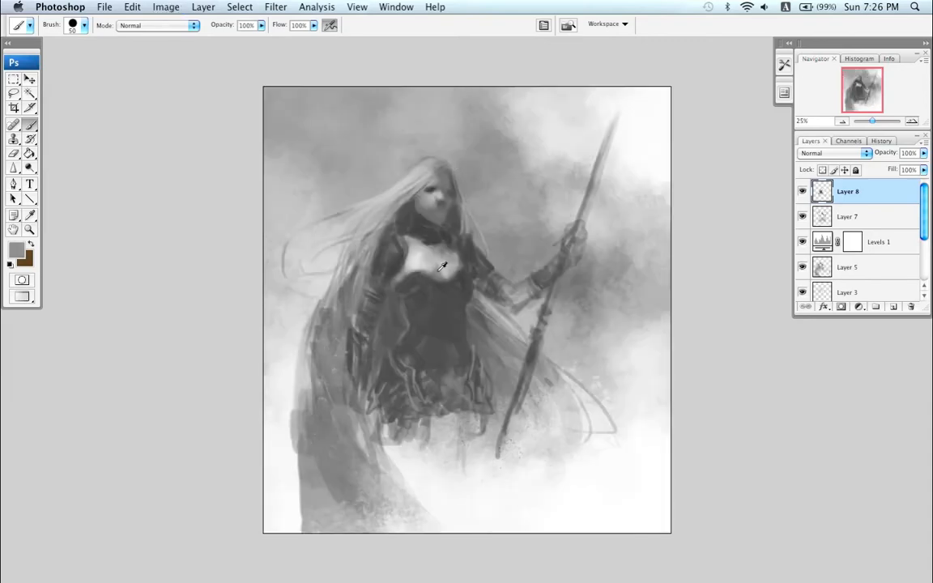
Step: Model the middle of the chest with sampled grays, then soften it in light gray with a 45 px brush
{"action": "key", "text": "bracketleft"}
{"action": "left_click_drag", "start_coordinate": [440, 265], "coordinate": [441, 277]}
{"action": "left_click", "coordinate": [437, 262], "text": "alt"}
{"action": "left_click", "coordinate": [438, 267], "text": "alt"}
{"action": "key", "text": "bracketleft"}
{"action": "key", "text": "bracketleft"}
{"action": "key", "text": "bracketleft"}
{"action": "key", "text": "bracketleft"}
{"action": "key", "text": "bracketleft"}
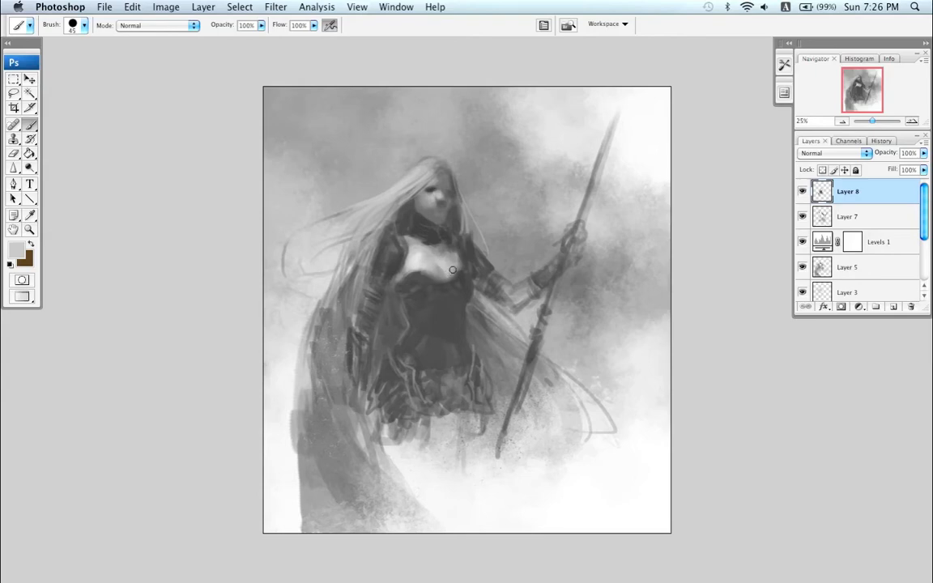
Step: Repaint the chest edge nearest the staff and define the bodice neckline in dark gray at 45 px
{"action": "left_click", "coordinate": [466, 271], "text": "alt"}
{"action": "left_click_drag", "start_coordinate": [467, 270], "coordinate": [452, 273]}
{"action": "left_click", "coordinate": [453, 268], "text": "alt"}
{"action": "key", "text": "bracketright"}
{"action": "key", "text": "bracketright"}
{"action": "key", "text": "bracketleft"}
{"action": "key", "text": "bracketleft"}
{"action": "left_click", "coordinate": [430, 280], "text": "alt"}
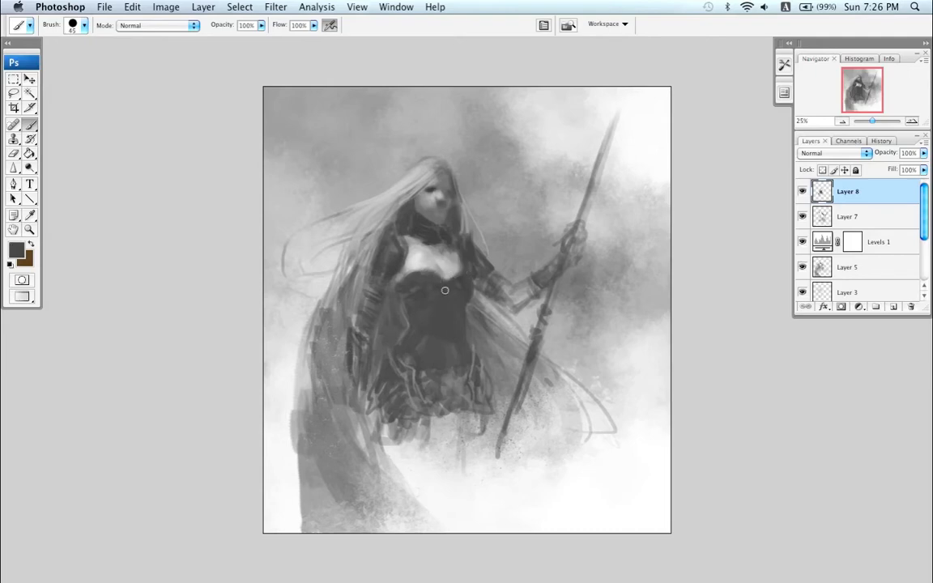
Step: Blend the shading at the center of the chest with sampled light grays and a smaller brush
{"action": "left_click", "coordinate": [440, 270], "text": "alt"}
{"action": "left_click", "coordinate": [442, 262], "text": "alt"}
{"action": "key", "text": "bracketleft"}
{"action": "key", "text": "bracketleft"}
{"action": "left_click", "coordinate": [441, 252], "text": "alt"}
{"action": "left_click", "coordinate": [448, 256], "text": "alt"}
Step: Sample near-white from the bright clouds beside the cape and brighten the chest highlights with a 45 px brush
{"action": "left_click", "coordinate": [284, 349], "text": "alt"}
{"action": "left_click", "coordinate": [281, 389], "text": "alt"}
{"action": "key", "text": "bracketright"}
{"action": "key", "text": "bracketleft"}
{"action": "key", "text": "bracketleft"}
{"action": "key", "text": "bracketright"}
{"action": "key", "text": "bracketright"}
{"action": "key", "text": "bracketright"}
{"action": "key", "text": "bracketleft"}
{"action": "key", "text": "bracketleft"}
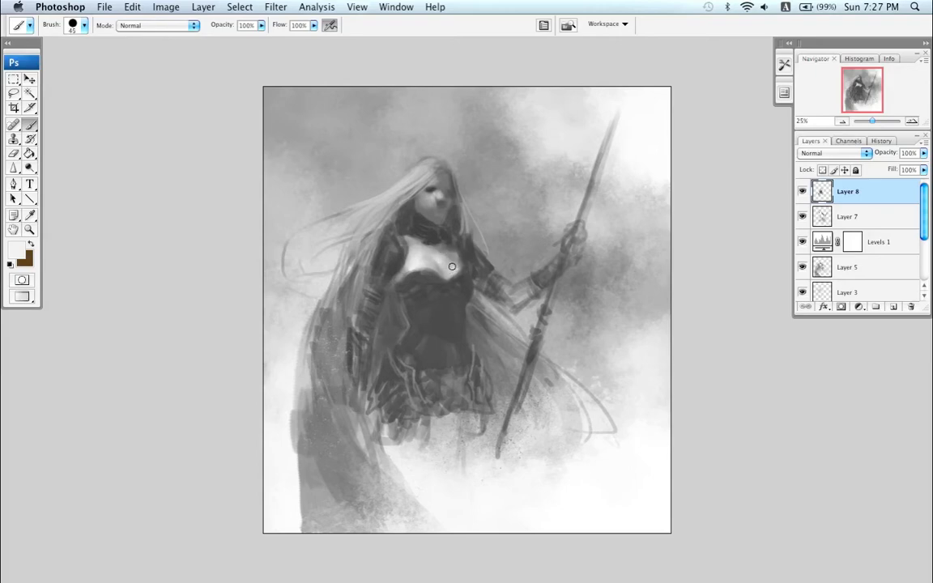
{"action": "key", "text": "bracketleft"}
{"action": "key", "text": "bracketright"}
Step: Flip the canvas horizontally and sharpen the curved neckline and bodice edge with grays sampled there, using dark gray at 25 px
{"action": "key", "text": "super+shift+h"}
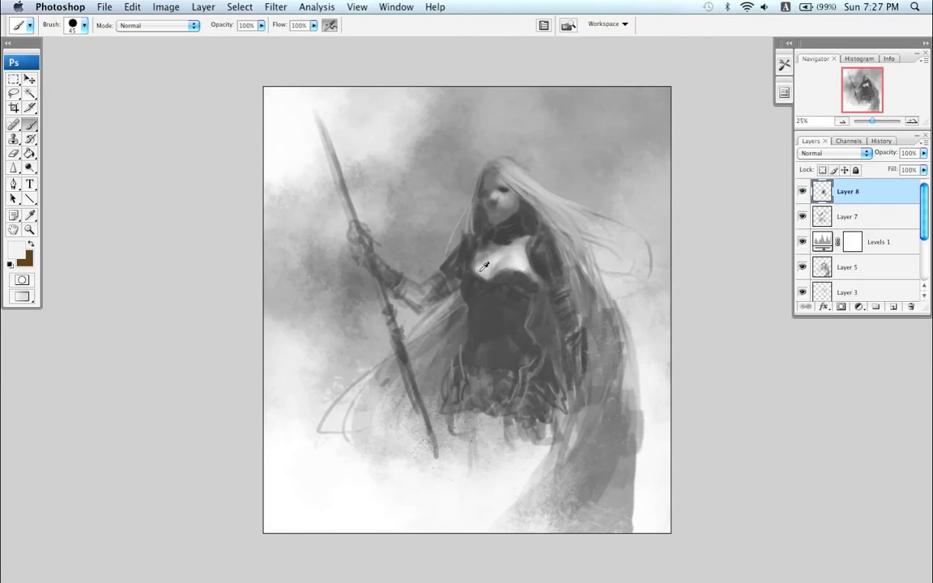
{"action": "left_click", "coordinate": [481, 272], "text": "alt"}
{"action": "key", "text": "bracketright"}
{"action": "key", "text": "bracketright"}
{"action": "left_click", "coordinate": [481, 275], "text": "alt"}
{"action": "left_click", "coordinate": [478, 279], "text": "alt"}
{"action": "left_click", "coordinate": [459, 288], "text": "alt"}
{"action": "left_click", "coordinate": [463, 285], "text": "alt"}
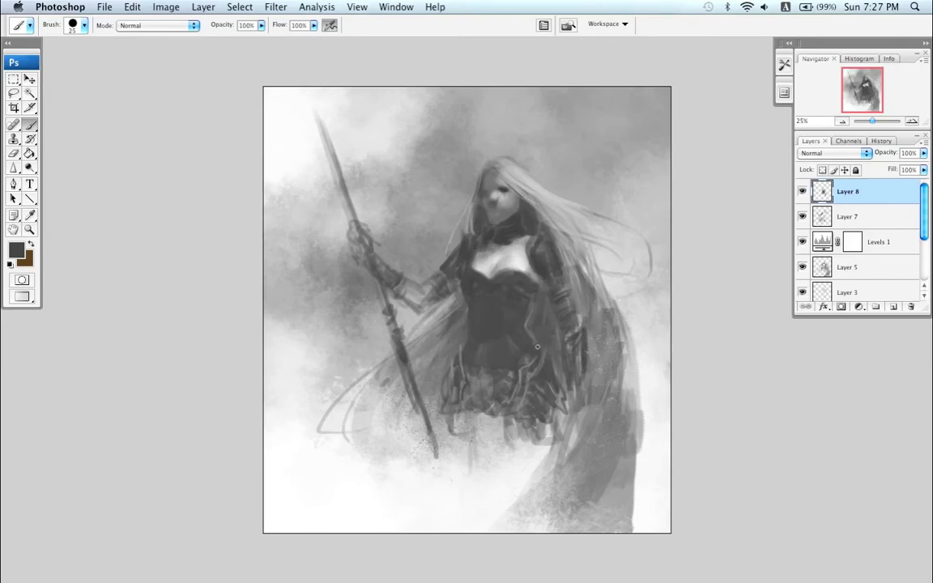
Step: Refine the collar, shoulder and sleeve with grays sampled from the figure, and save the document
{"action": "left_click", "coordinate": [553, 282], "text": "alt"}
{"action": "left_click", "coordinate": [535, 214], "text": "alt"}
{"action": "left_click", "coordinate": [523, 205], "text": "alt"}
{"action": "left_click", "coordinate": [439, 231], "text": "alt"}
{"action": "key", "text": "super+s"}
{"action": "key", "text": "bracketright"}
{"action": "key", "text": "bracketright"}
{"action": "key", "text": "bracketright"}
{"action": "key", "text": "bracketright"}
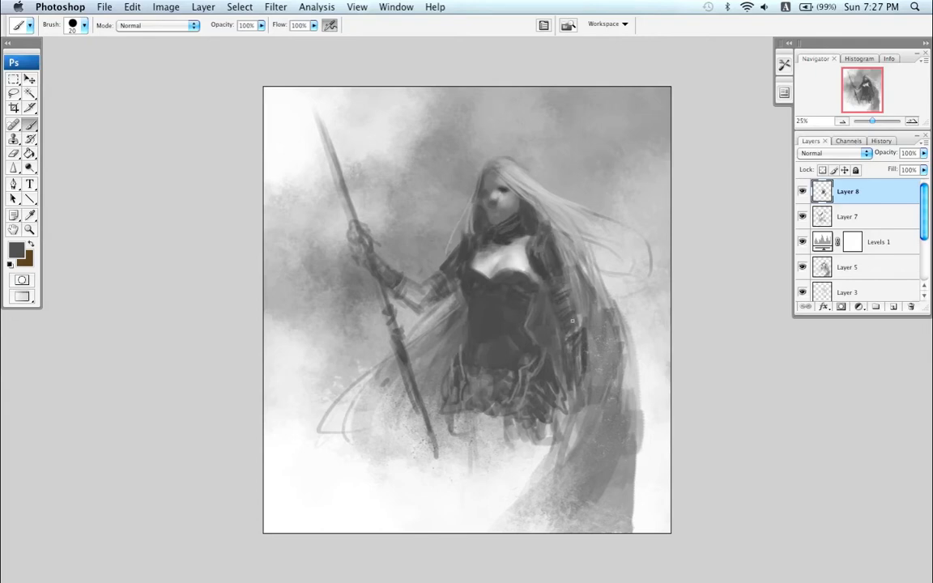
Step: Darken the glove gripping the staff and clean up the forearm with sampled grays, reducing the brush to 15 px
{"action": "left_click", "coordinate": [524, 246], "text": "alt"}
{"action": "left_click", "coordinate": [395, 259], "text": "alt"}
{"action": "left_click", "coordinate": [390, 218], "text": "alt"}
{"action": "key", "text": "bracketleft"}
{"action": "key", "text": "bracketleft"}
{"action": "left_click", "coordinate": [340, 218], "text": "alt"}
{"action": "key", "text": "bracketright"}
{"action": "key", "text": "bracketright"}
{"action": "left_click_drag", "start_coordinate": [350, 233], "coordinate": [357, 256]}
{"action": "key", "text": "bracketright"}
{"action": "key", "text": "bracketleft"}
{"action": "key", "text": "bracketleft"}
{"action": "key", "text": "bracketleft"}
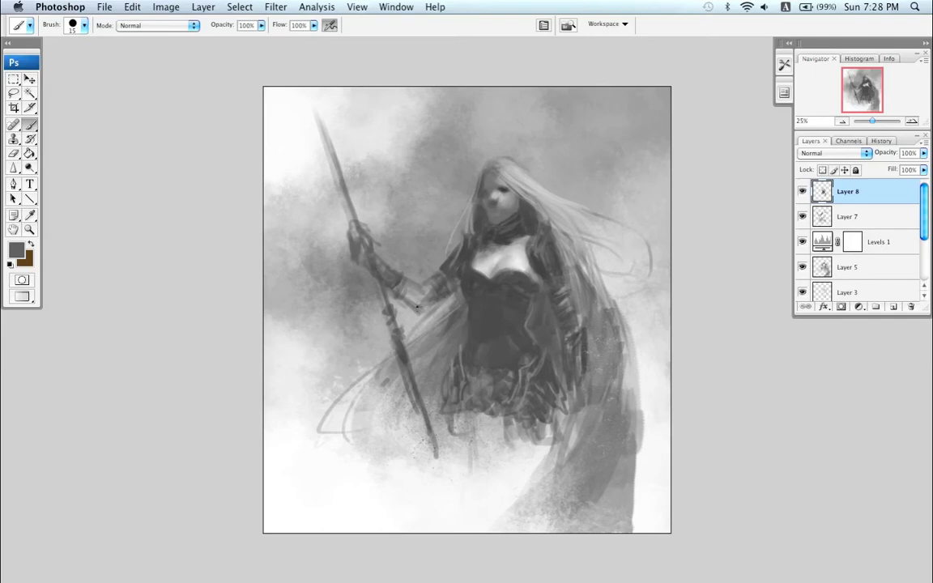
Step: Shade creases across the bodice's midriff with grays sampled from the costume and hair
{"action": "left_click", "coordinate": [510, 308], "text": "alt"}
{"action": "left_click", "coordinate": [515, 344], "text": "alt"}
{"action": "key", "text": "bracketright"}
{"action": "key", "text": "bracketleft"}
{"action": "left_click", "coordinate": [474, 192], "text": "alt"}
{"action": "key", "text": "bracketright"}
{"action": "left_click", "coordinate": [543, 371], "text": "alt"}
Step: Sample light gray near the head and switch from the 40 px round brush to a 30 px textured brush
{"action": "key", "text": "bracketright"}
{"action": "key", "text": "bracketright"}
{"action": "key", "text": "bracketright"}
{"action": "key", "text": "bracketright"}
{"action": "key", "text": "bracketright"}
{"action": "key", "text": "bracketleft"}
{"action": "left_click", "coordinate": [435, 227], "text": "alt"}
{"action": "left_click", "coordinate": [468, 225], "text": "alt"}
{"action": "right_click", "coordinate": [498, 247]}
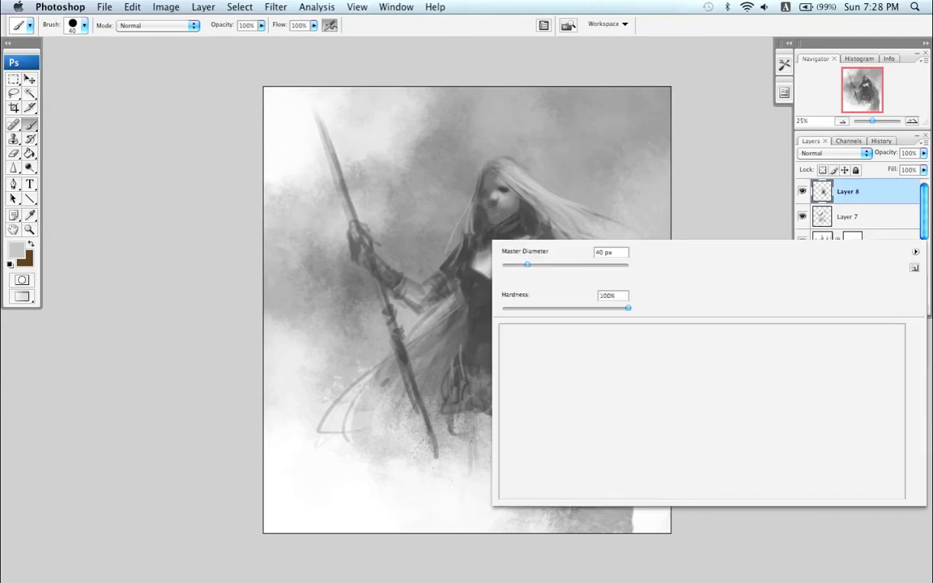
{"action": "double_click", "coordinate": [570, 304]}
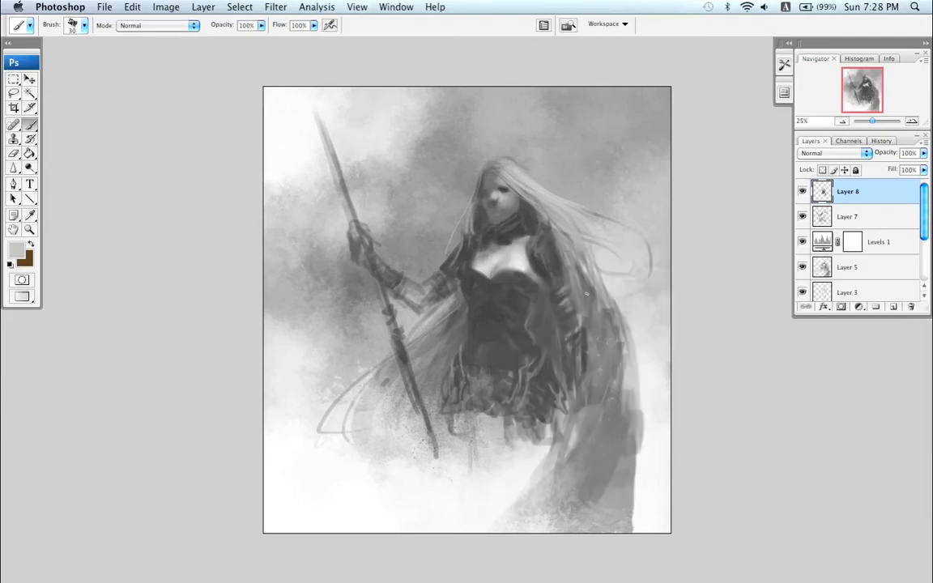
Step: Brush light gray strands and highlights over the hair and sleeve with the textured brush, finishing at 45 px
{"action": "key", "text": "bracketright"}
{"action": "key", "text": "bracketright"}
{"action": "key", "text": "bracketright"}
{"action": "key", "text": "bracketright"}
{"action": "key", "text": "bracketleft"}
{"action": "key", "text": "bracketleft"}
{"action": "key", "text": "bracketleft"}
{"action": "key", "text": "bracketright"}
{"action": "key", "text": "bracketright"}
{"action": "key", "text": "bracketright"}
{"action": "key", "text": "bracketright"}
{"action": "key", "text": "bracketleft"}
{"action": "key", "text": "bracketleft"}
{"action": "key", "text": "bracketleft"}
Step: Flip the canvas horizontally and refine the hair around the face with sampled grays, reducing the brush to 20 px
{"action": "key", "text": "shift+super+h"}
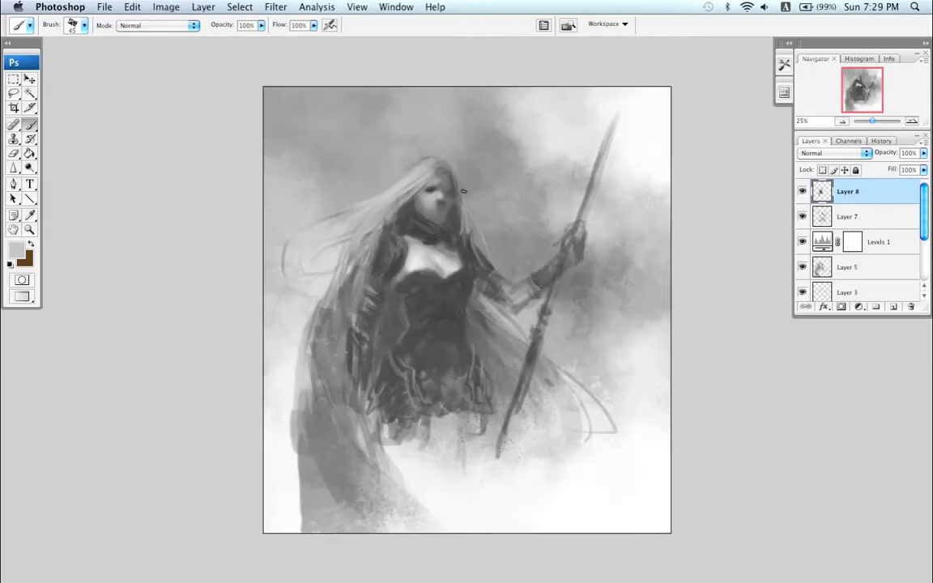
{"action": "left_click", "coordinate": [400, 217], "text": "alt"}
{"action": "left_click", "coordinate": [385, 219], "text": "alt"}
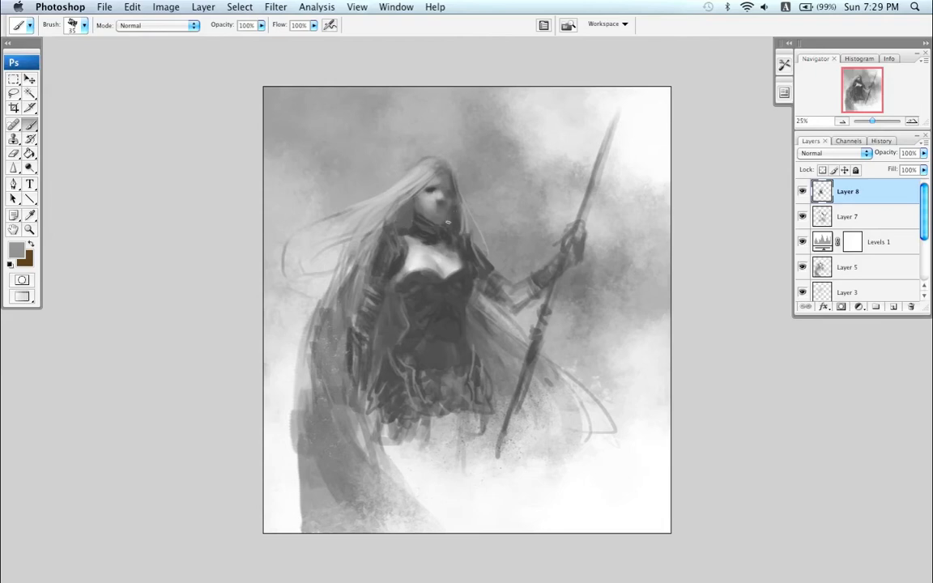
{"action": "left_click", "coordinate": [410, 213], "text": "alt"}
{"action": "left_click", "coordinate": [413, 192], "text": "alt"}
{"action": "key", "text": "bracketleft"}
{"action": "key", "text": "bracketleft"}
{"action": "left_click", "coordinate": [403, 183], "text": "alt"}
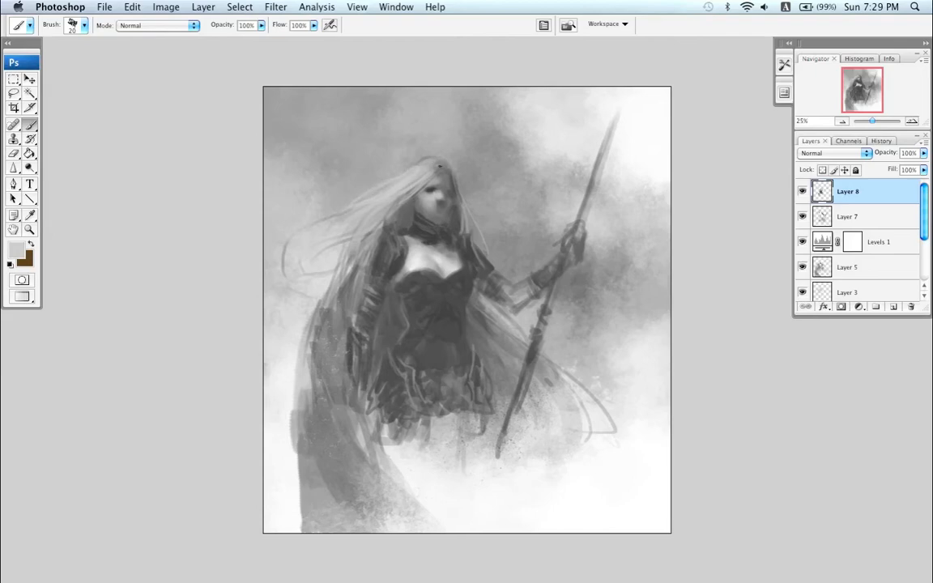
Step: Refine the upper sleeve and the hair strands beside it with grays sampled from that area, using a small brush
{"action": "key", "text": "bracketleft"}
{"action": "key", "text": "bracketleft"}
{"action": "left_click", "coordinate": [371, 265], "text": "alt"}
{"action": "key", "text": "bracketright"}
{"action": "key", "text": "bracketleft"}
{"action": "key", "text": "bracketleft"}
{"action": "left_click", "coordinate": [370, 284], "text": "alt"}
{"action": "key", "text": "bracketright"}
{"action": "key", "text": "bracketright"}
{"action": "key", "text": "bracketright"}
Step: Define the seam and light trim along the bodice's side with grays sampled from the costume and hair
{"action": "left_click", "coordinate": [390, 294], "text": "alt"}
{"action": "left_click", "coordinate": [403, 315], "text": "alt"}
{"action": "left_click", "coordinate": [410, 323], "text": "alt"}
{"action": "key", "text": "bracketleft"}
{"action": "left_click", "coordinate": [410, 335], "text": "alt"}
{"action": "left_click", "coordinate": [384, 350], "text": "alt"}
{"action": "left_click", "coordinate": [382, 173], "text": "alt"}
{"action": "key", "text": "bracketright"}
{"action": "left_click", "coordinate": [410, 321], "text": "alt"}
{"action": "left_click", "coordinate": [407, 331], "text": "alt"}
Step: Smooth the midriff and the upper skirt with sampled dark grays, using the textured brush at 45 to 50 px
{"action": "key", "text": "bracketright"}
{"action": "key", "text": "bracketright"}
{"action": "key", "text": "bracketright"}
{"action": "key", "text": "bracketright"}
{"action": "key", "text": "bracketleft"}
{"action": "key", "text": "bracketleft"}
{"action": "key", "text": "bracketleft"}
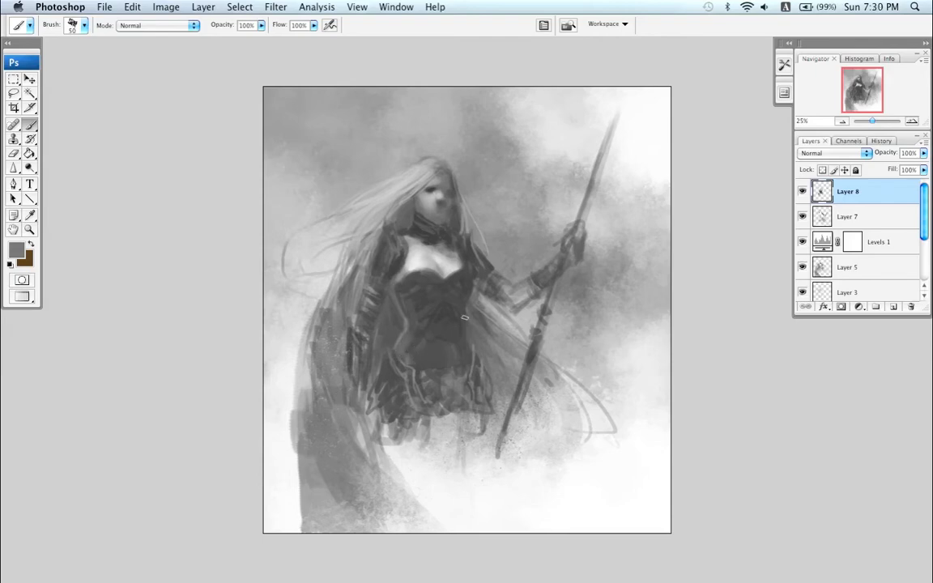
{"action": "left_click", "coordinate": [461, 325], "text": "alt"}
{"action": "key", "text": "bracketright"}
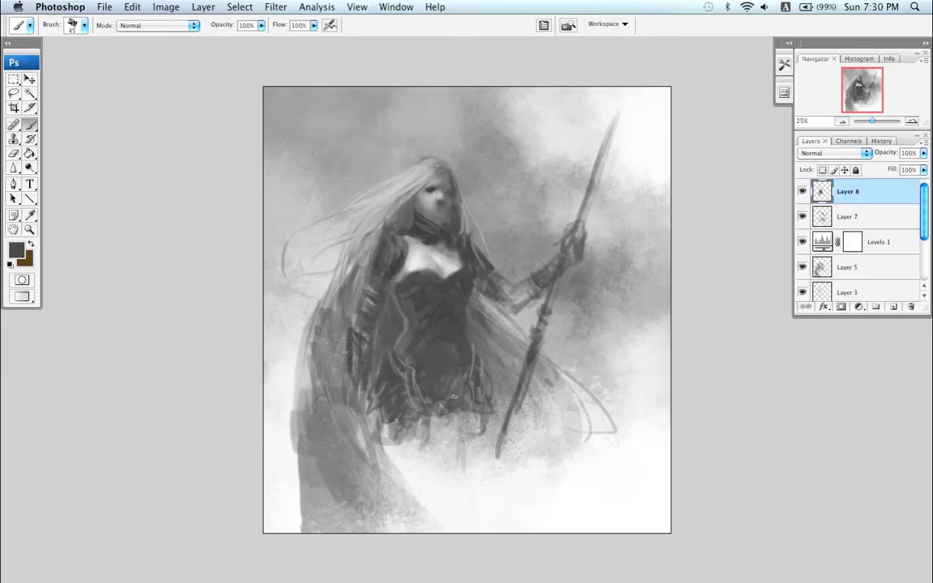
Step: Flip the canvas back and extend the skirt below the hem with broad dark gray strokes, finishing at a 100 px brush
{"action": "key", "text": "super+shift+h"}
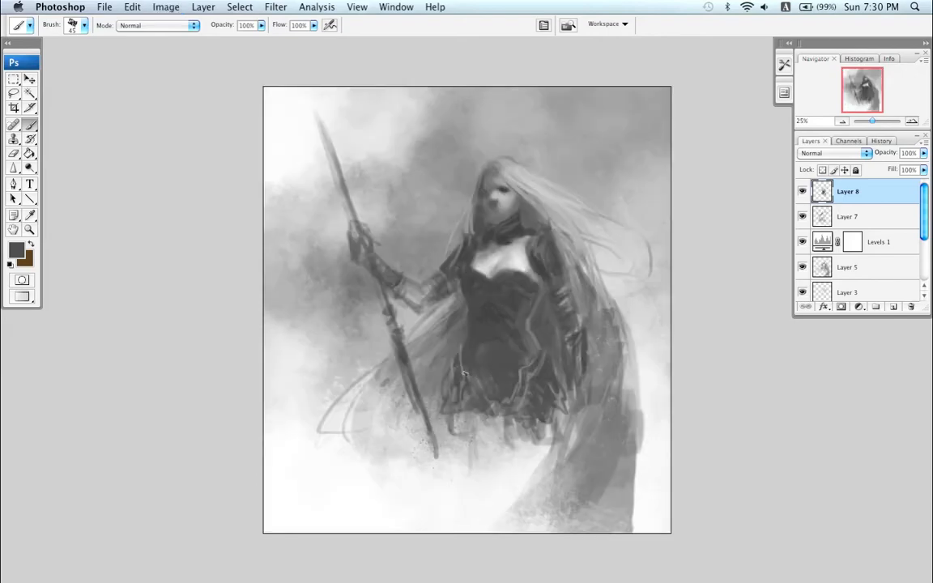
{"action": "key", "text": "bracketright"}
{"action": "key", "text": "bracketright"}
{"action": "left_click_drag", "start_coordinate": [481, 409], "coordinate": [532, 465]}
{"action": "mouse_move", "coordinate": [516, 415]}
{"action": "left_mouse_down"}
{"action": "mouse_move", "coordinate": [533, 452]}
{"action": "mouse_move", "coordinate": [529, 423]}
{"action": "mouse_move", "coordinate": [512, 431]}
{"action": "left_mouse_up"}
{"action": "key", "text": "bracketright"}
{"action": "key", "text": "bracketright"}
{"action": "key", "text": "bracketright"}
{"action": "key", "text": "bracketright"}
{"action": "key", "text": "bracketright"}
{"action": "key", "text": "bracketright"}
{"action": "mouse_move", "coordinate": [468, 392]}
{"action": "left_mouse_down"}
{"action": "mouse_move", "coordinate": [454, 419]}
{"action": "mouse_move", "coordinate": [473, 402]}
{"action": "mouse_move", "coordinate": [487, 473]}
{"action": "left_mouse_up"}
{"action": "left_click_drag", "start_coordinate": [479, 435], "coordinate": [496, 475]}
{"action": "key", "text": "bracketleft"}
{"action": "key", "text": "bracketleft"}
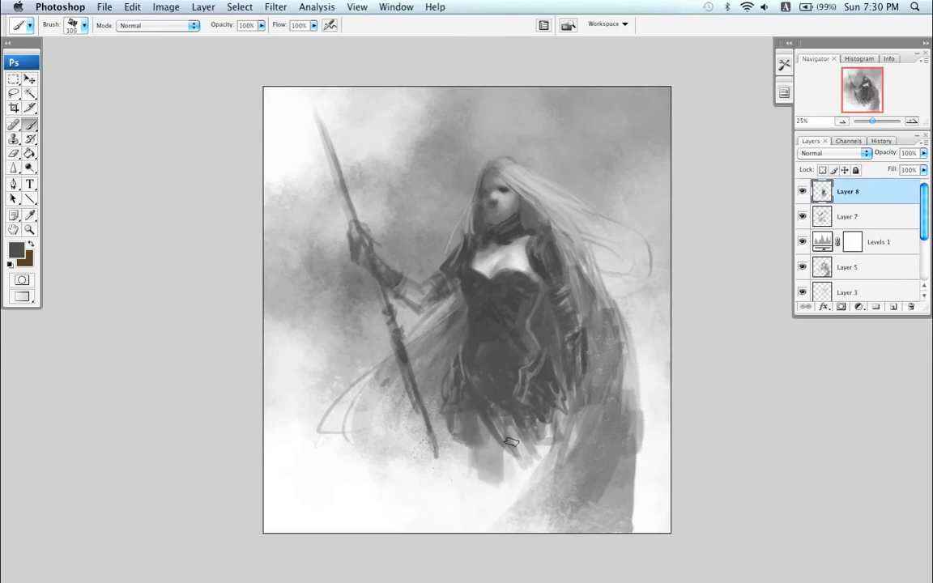
Step: Sharpen the skirt's hem at 25 px and paint its front fold at 50 px with gray sampled from the forearm
{"action": "key", "text": "bracketleft"}
{"action": "key", "text": "bracketleft"}
{"action": "key", "text": "bracketleft"}
{"action": "key", "text": "bracketleft"}
{"action": "key", "text": "bracketleft"}
{"action": "key", "text": "bracketleft"}
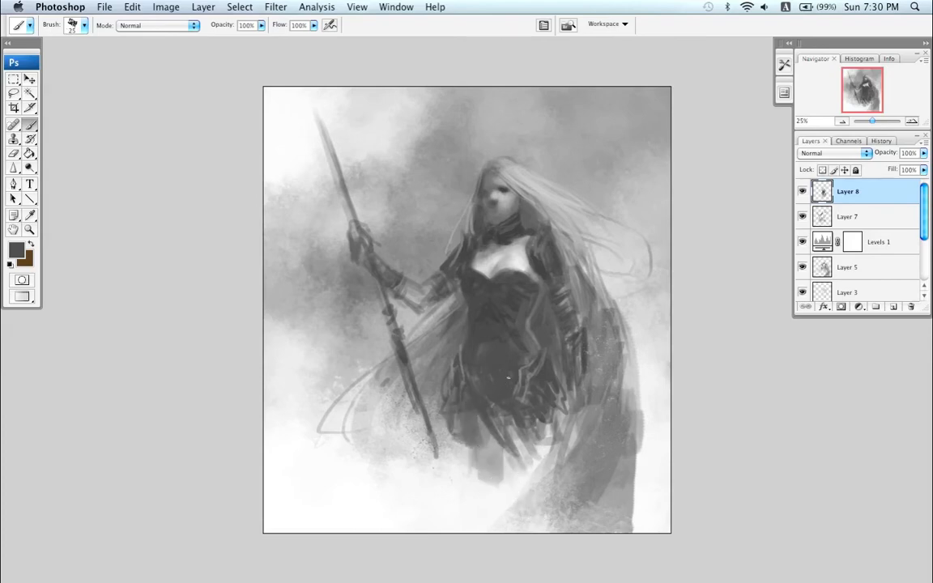
{"action": "left_click", "coordinate": [422, 295], "text": "alt"}
{"action": "key", "text": "bracketright"}
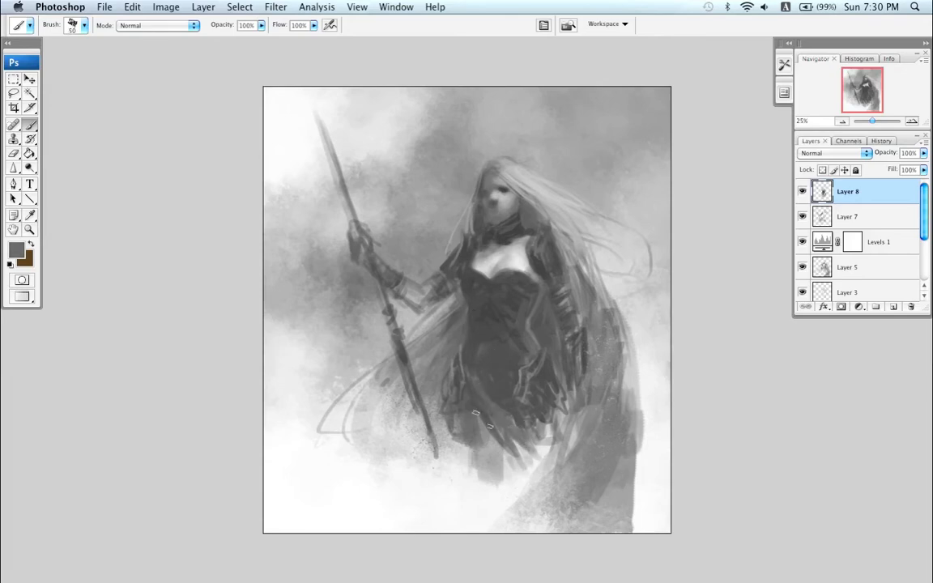
Step: Deepen the skirt's folds and outline its lower edge with sampled dark gray at 35 px
{"action": "left_click", "coordinate": [471, 341], "text": "alt"}
{"action": "key", "text": "bracketleft"}
{"action": "key", "text": "bracketleft"}
{"action": "key", "text": "bracketleft"}
{"action": "key", "text": "bracketright"}
{"action": "left_click", "coordinate": [508, 231], "text": "alt"}
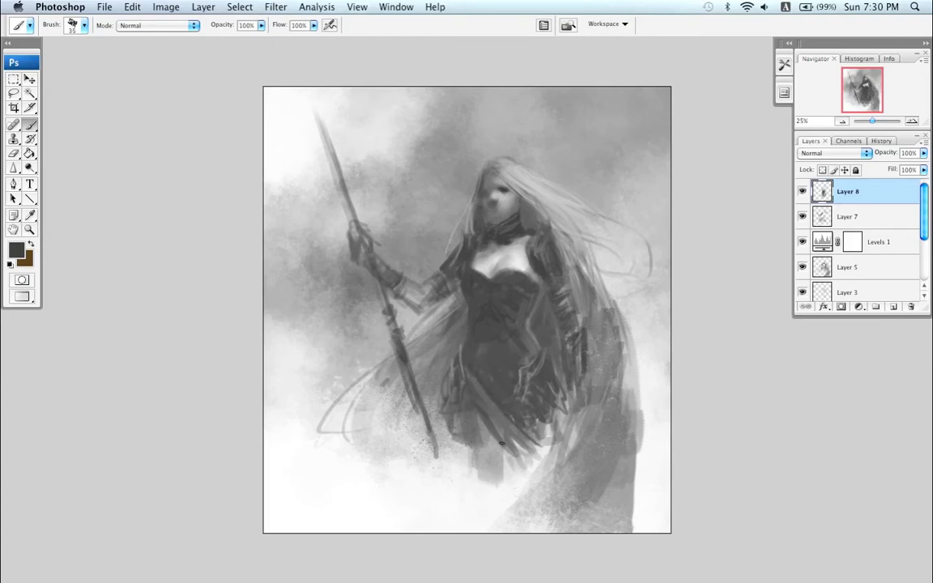
{"action": "left_click_drag", "start_coordinate": [479, 414], "coordinate": [531, 476]}
{"action": "left_click_drag", "start_coordinate": [547, 418], "coordinate": [536, 450]}
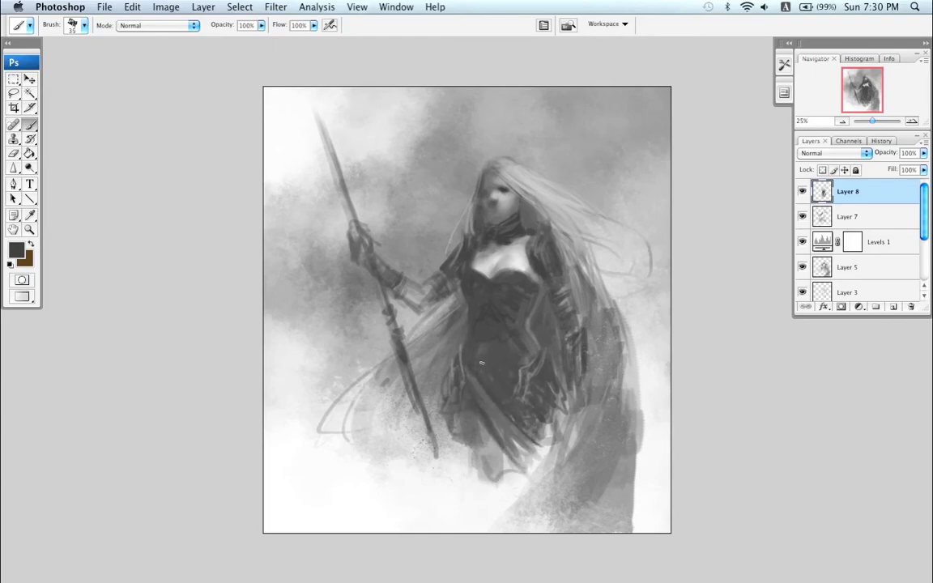
Step: Add creases at the waist and skirt with sampled grays, reducing the brush to 30 px, and save the painting
{"action": "left_click", "coordinate": [445, 364], "text": "alt"}
{"action": "left_click", "coordinate": [476, 368], "text": "alt"}
{"action": "left_click_drag", "start_coordinate": [479, 441], "coordinate": [476, 457]}
{"action": "key", "text": "bracketleft"}
{"action": "left_click", "coordinate": [513, 243], "text": "alt"}
{"action": "left_click", "coordinate": [501, 313], "text": "alt"}
{"action": "key", "text": "super+s"}
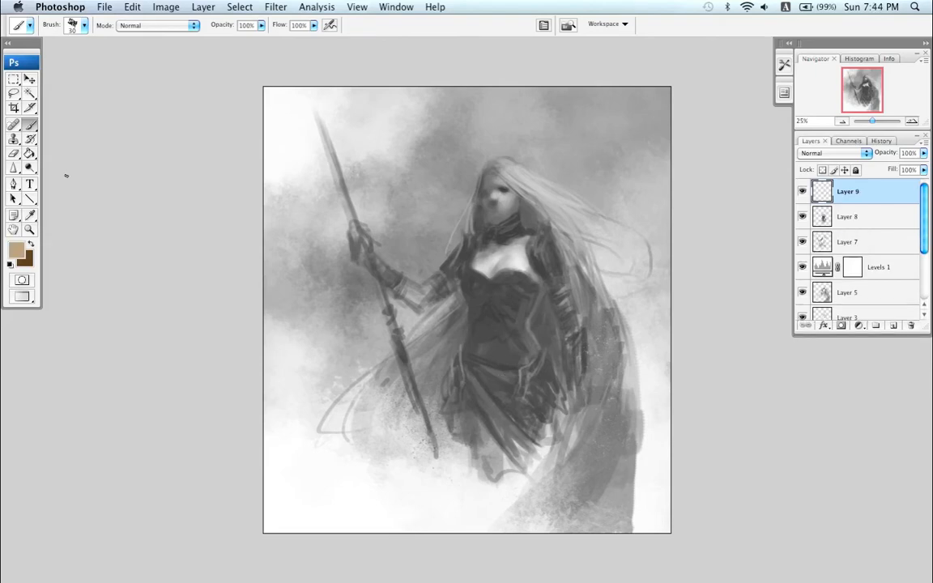
Step: Set Layer 9 to Overlay and tint the chest and face tan with the 348 px textured brush, enlarged to 400 px
{"action": "left_click", "coordinate": [834, 153]}
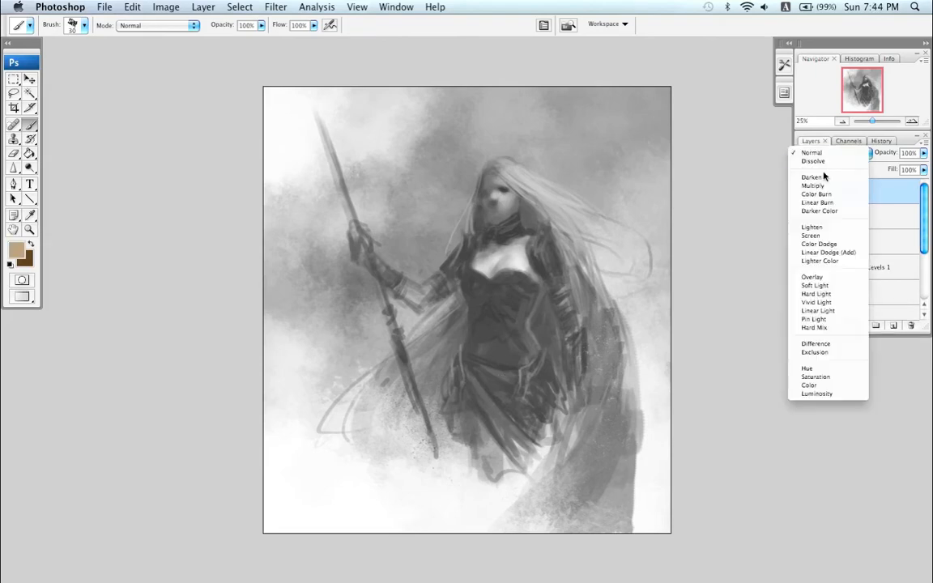
{"action": "left_click", "coordinate": [838, 277]}
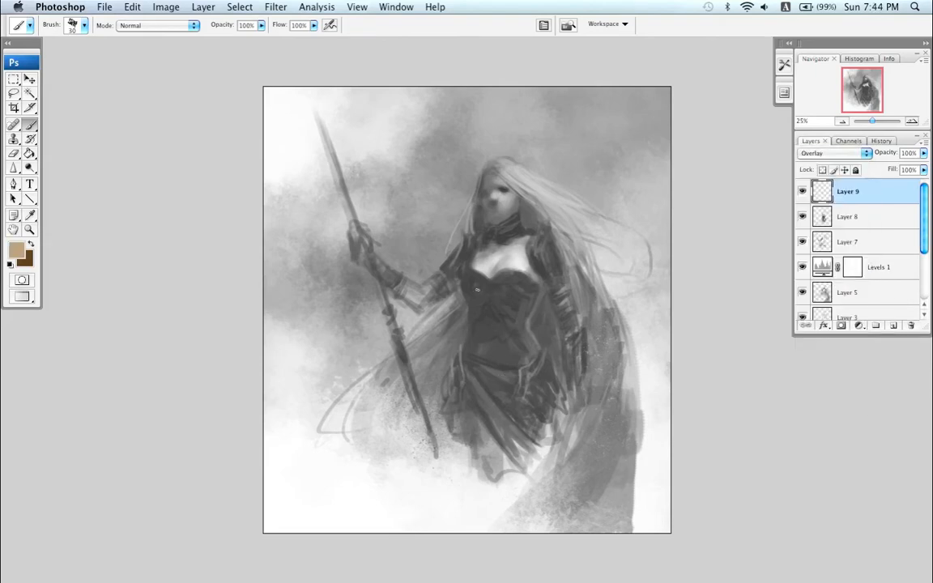
{"action": "right_click", "coordinate": [359, 245]}
{"action": "double_click", "coordinate": [504, 354]}
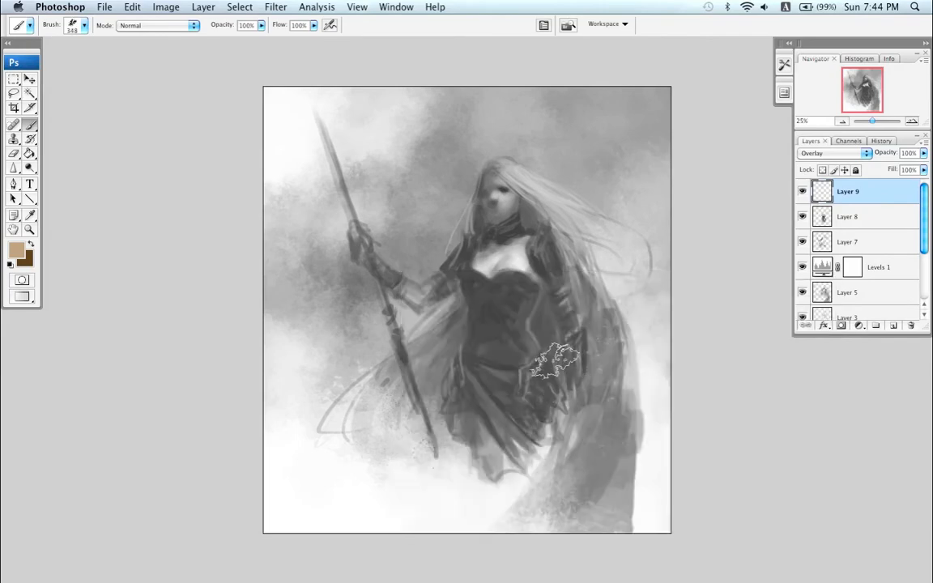
{"action": "mouse_move", "coordinate": [502, 247]}
{"action": "left_mouse_down"}
{"action": "mouse_move", "coordinate": [495, 263]}
{"action": "mouse_move", "coordinate": [519, 266]}
{"action": "left_mouse_up"}
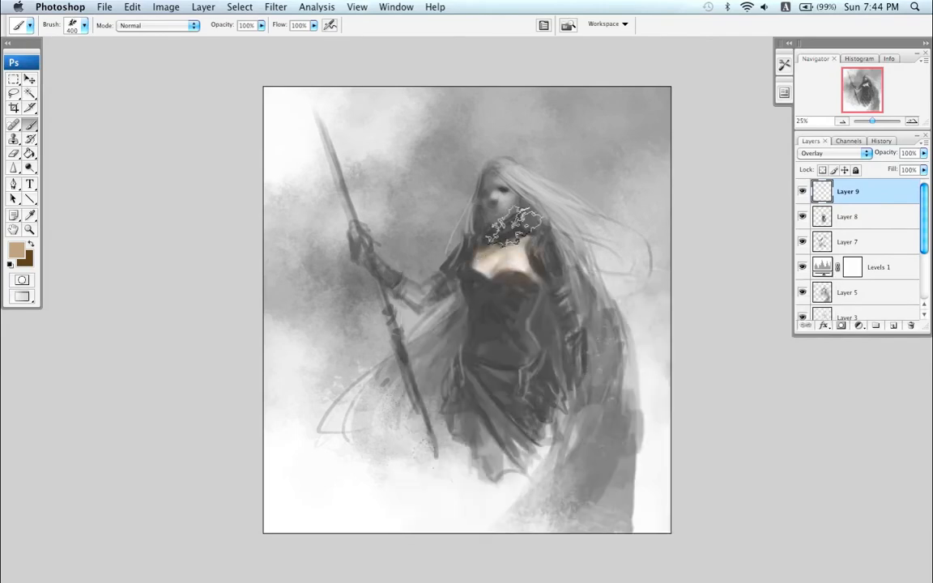
{"action": "mouse_move", "coordinate": [504, 189]}
{"action": "left_mouse_down"}
{"action": "mouse_move", "coordinate": [495, 193]}
{"action": "mouse_move", "coordinate": [510, 193]}
{"action": "left_mouse_up"}
Step: Swap to the dark brown and tint the bodice, skirt and inner cape, enlarging the brush to 600 px
{"action": "left_click", "coordinate": [30, 244]}
{"action": "key", "text": "bracketright"}
{"action": "key", "text": "bracketright"}
{"action": "key", "text": "bracketright"}
{"action": "key", "text": "bracketright"}
{"action": "mouse_move", "coordinate": [502, 330]}
{"action": "left_mouse_down"}
{"action": "mouse_move", "coordinate": [496, 287]}
{"action": "mouse_move", "coordinate": [513, 300]}
{"action": "mouse_move", "coordinate": [504, 363]}
{"action": "mouse_move", "coordinate": [492, 378]}
{"action": "mouse_move", "coordinate": [454, 357]}
{"action": "mouse_move", "coordinate": [499, 356]}
{"action": "mouse_move", "coordinate": [549, 324]}
{"action": "mouse_move", "coordinate": [580, 342]}
{"action": "mouse_move", "coordinate": [569, 271]}
{"action": "mouse_move", "coordinate": [594, 291]}
{"action": "mouse_move", "coordinate": [484, 322]}
{"action": "mouse_move", "coordinate": [476, 346]}
{"action": "mouse_move", "coordinate": [405, 389]}
{"action": "mouse_move", "coordinate": [387, 438]}
{"action": "left_mouse_up"}
{"action": "key", "text": "bracketright"}
{"action": "key", "text": "bracketright"}
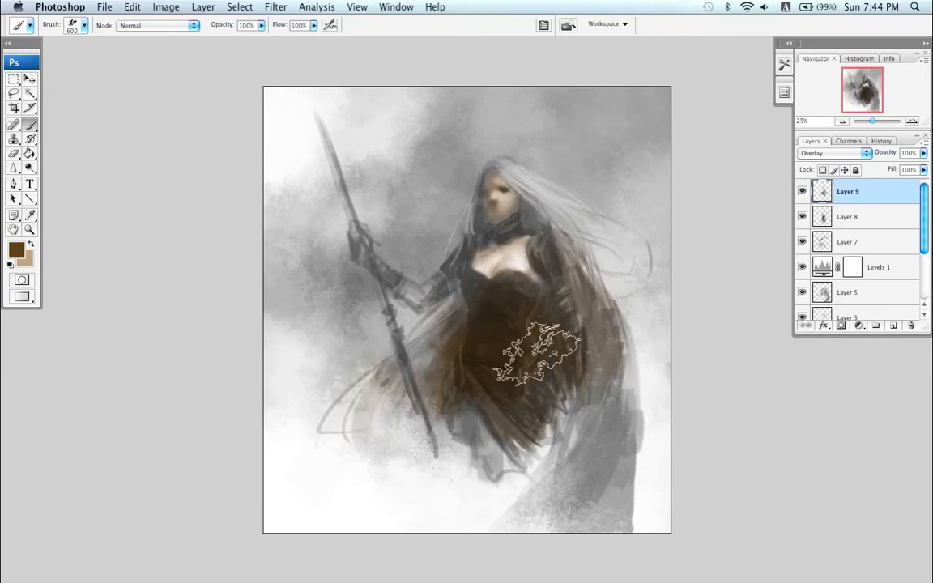
Step: Tint the cape and the clouds around the figure dark brown, enlarging the brush to 800 px
{"action": "key", "text": "bracketleft"}
{"action": "key", "text": "bracketright"}
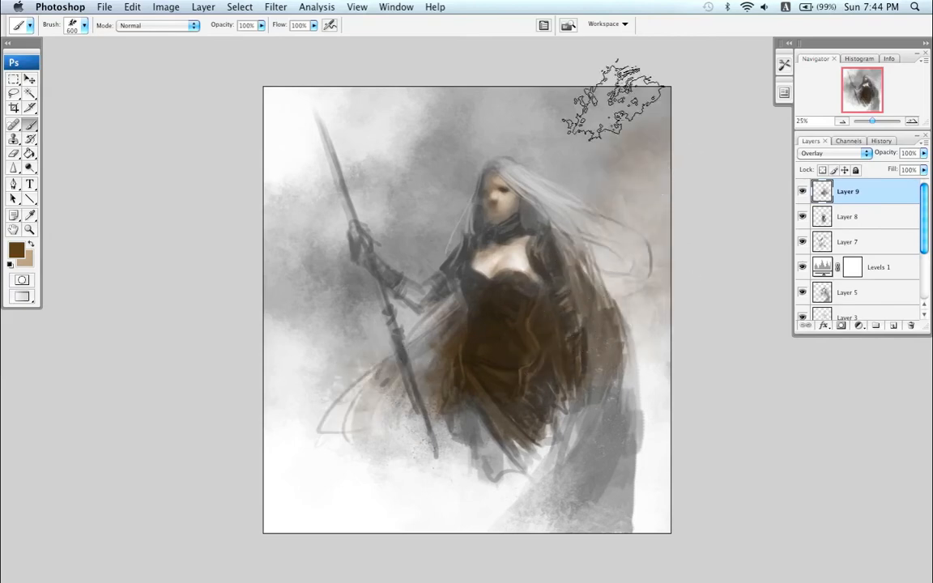
{"action": "mouse_move", "coordinate": [604, 94]}
{"action": "left_mouse_down"}
{"action": "mouse_move", "coordinate": [661, 78]}
{"action": "mouse_move", "coordinate": [595, 71]}
{"action": "mouse_move", "coordinate": [557, 104]}
{"action": "mouse_move", "coordinate": [600, 165]}
{"action": "mouse_move", "coordinate": [576, 137]}
{"action": "mouse_move", "coordinate": [584, 172]}
{"action": "mouse_move", "coordinate": [568, 175]}
{"action": "mouse_move", "coordinate": [539, 163]}
{"action": "mouse_move", "coordinate": [499, 88]}
{"action": "mouse_move", "coordinate": [437, 224]}
{"action": "mouse_move", "coordinate": [445, 163]}
{"action": "mouse_move", "coordinate": [373, 295]}
{"action": "mouse_move", "coordinate": [441, 150]}
{"action": "mouse_move", "coordinate": [473, 162]}
{"action": "mouse_move", "coordinate": [446, 246]}
{"action": "left_mouse_up"}
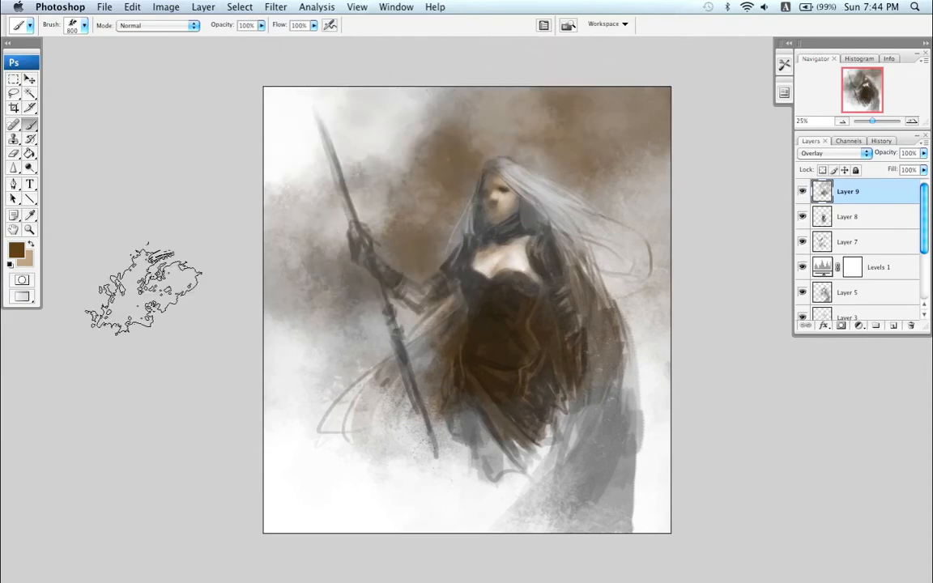
Step: Try tinting the upper background clouds with olive green #5b6143
{"action": "left_click", "coordinate": [16, 250]}
{"action": "left_click", "coordinate": [310, 298]}
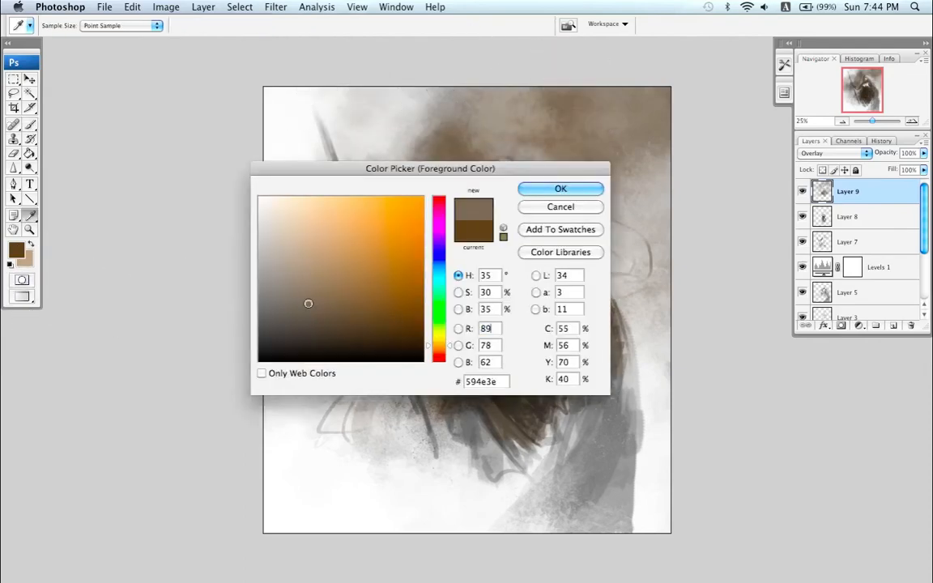
{"action": "left_click_drag", "start_coordinate": [437, 344], "coordinate": [437, 331]}
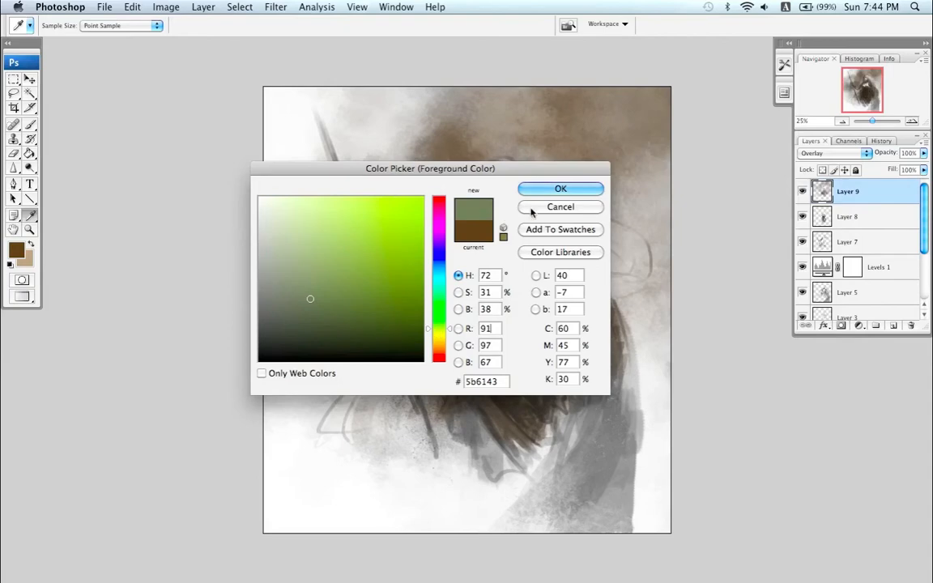
{"action": "key", "text": "Return"}
{"action": "key", "text": "b"}
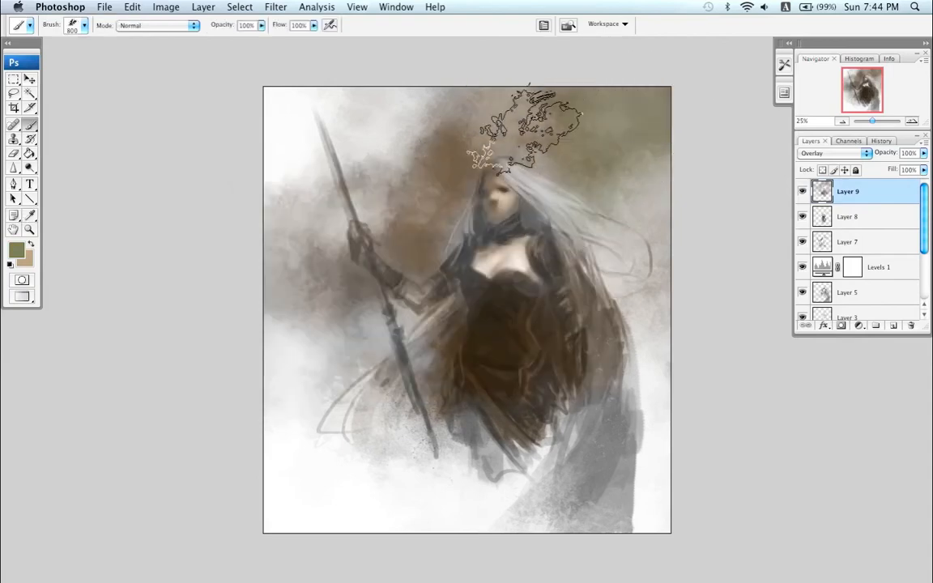
{"action": "key", "text": "super+z"}
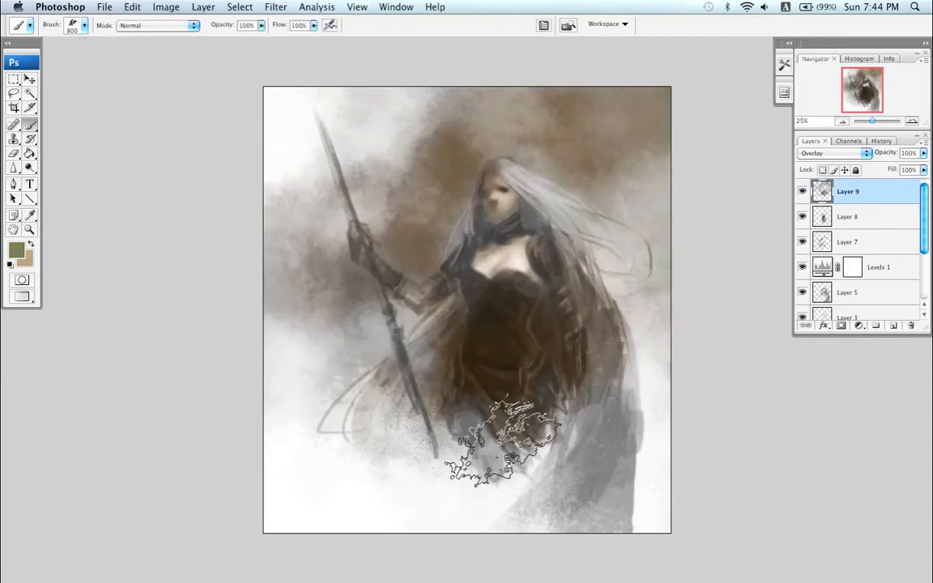
Step: Set the foreground color to teal #597573 and tint the background clouds with the 800 px brush
{"action": "left_click", "coordinate": [17, 250]}
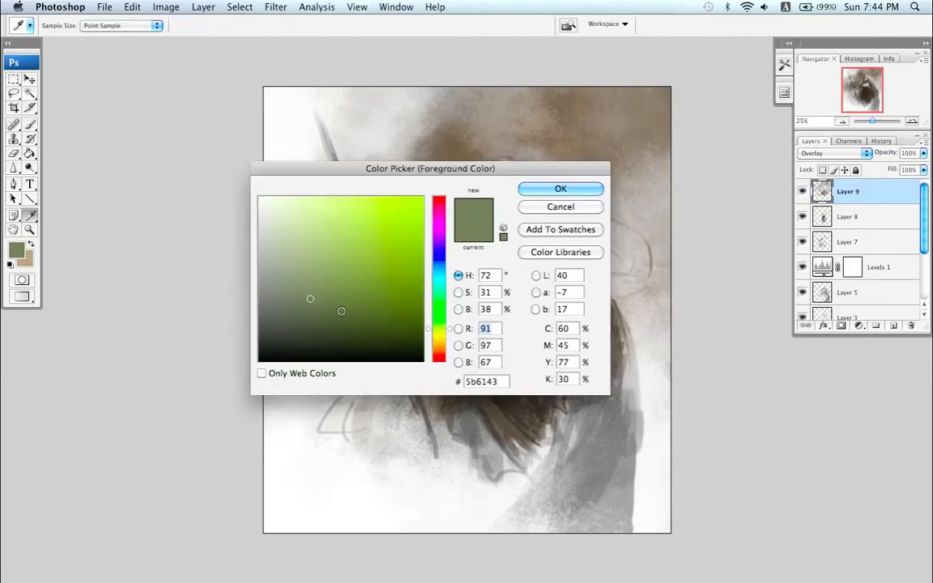
{"action": "mouse_move", "coordinate": [435, 302]}
{"action": "left_mouse_down"}
{"action": "mouse_move", "coordinate": [436, 311]}
{"action": "mouse_move", "coordinate": [438, 282]}
{"action": "left_mouse_up"}
{"action": "left_click_drag", "start_coordinate": [318, 274], "coordinate": [305, 286]}
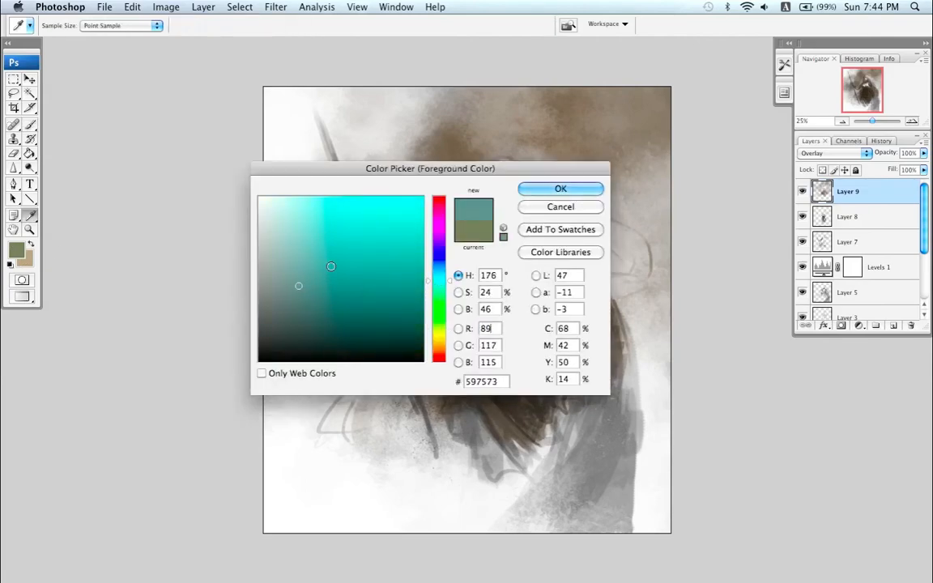
{"action": "left_click", "coordinate": [551, 192]}
{"action": "mouse_move", "coordinate": [594, 104]}
{"action": "left_mouse_down"}
{"action": "mouse_move", "coordinate": [689, 211]}
{"action": "mouse_move", "coordinate": [648, 148]}
{"action": "mouse_move", "coordinate": [526, 122]}
{"action": "mouse_move", "coordinate": [416, 125]}
{"action": "mouse_move", "coordinate": [396, 146]}
{"action": "mouse_move", "coordinate": [333, 391]}
{"action": "mouse_move", "coordinate": [352, 350]}
{"action": "mouse_move", "coordinate": [338, 162]}
{"action": "mouse_move", "coordinate": [381, 170]}
{"action": "left_mouse_up"}
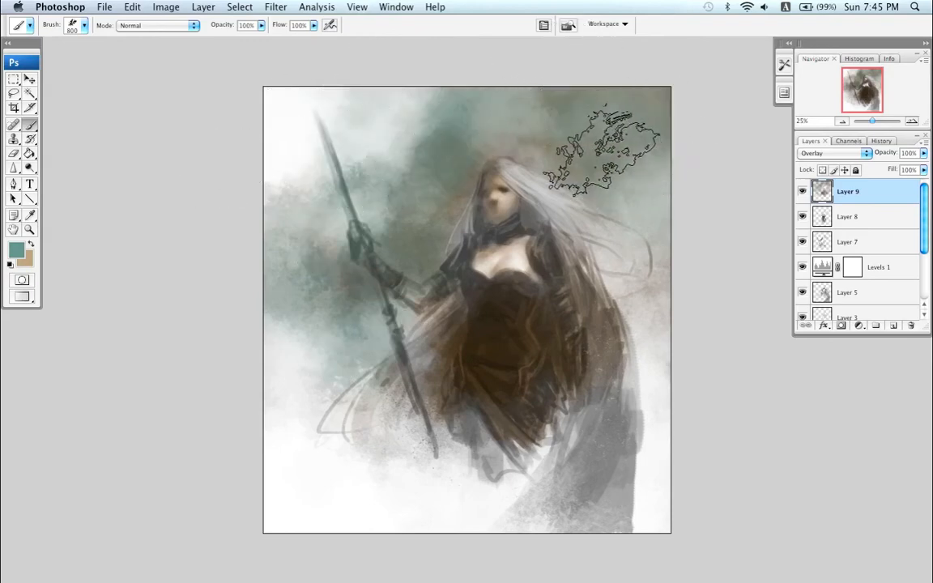
Step: Pick an orange foreground color and tint the clouds above and behind the figure's flowing hair
{"action": "left_click", "coordinate": [16, 249]}
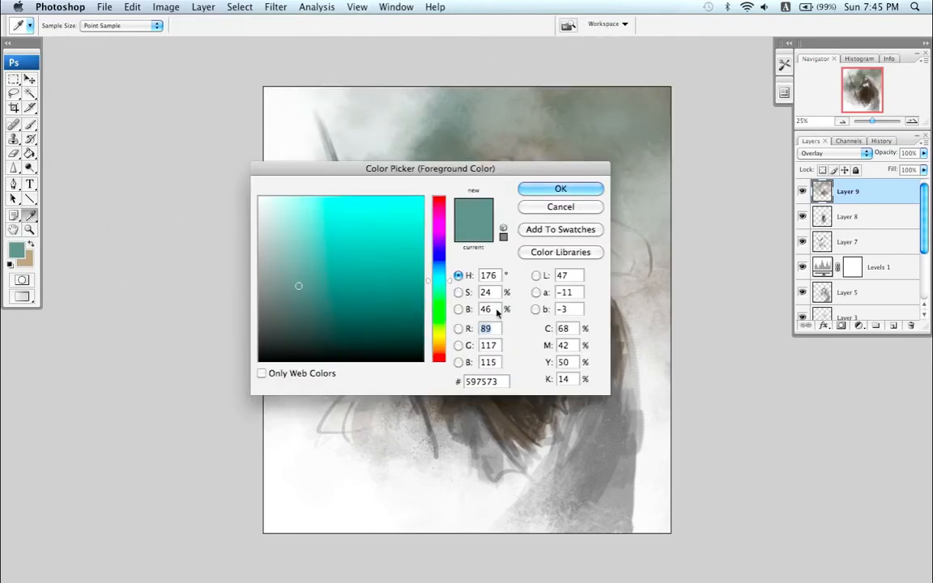
{"action": "left_click", "coordinate": [439, 348]}
{"action": "mouse_move", "coordinate": [338, 259]}
{"action": "left_mouse_down"}
{"action": "mouse_move", "coordinate": [370, 265]}
{"action": "mouse_move", "coordinate": [370, 254]}
{"action": "left_mouse_up"}
{"action": "left_click", "coordinate": [557, 192]}
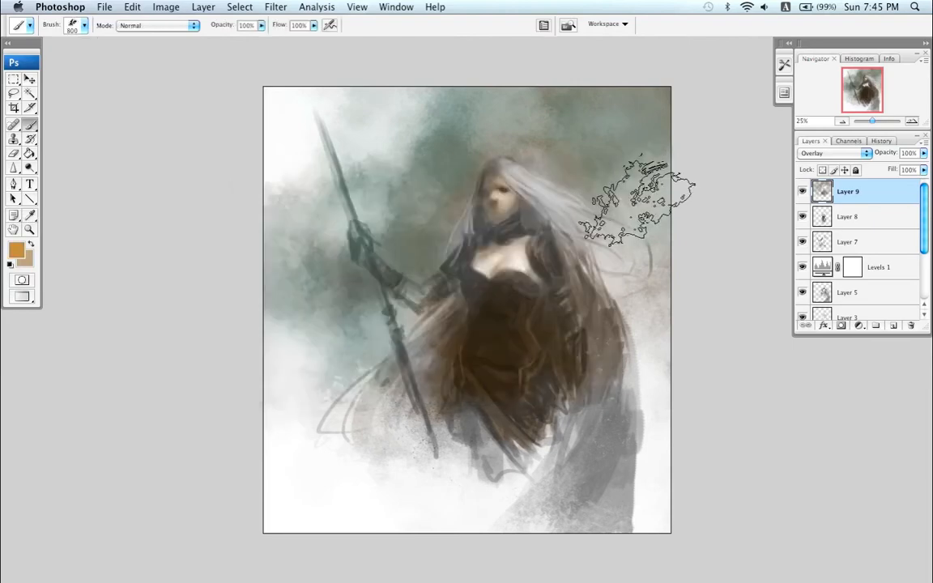
{"action": "mouse_move", "coordinate": [636, 201]}
{"action": "left_mouse_down"}
{"action": "mouse_move", "coordinate": [534, 135]}
{"action": "mouse_move", "coordinate": [616, 145]}
{"action": "mouse_move", "coordinate": [662, 172]}
{"action": "mouse_move", "coordinate": [610, 198]}
{"action": "mouse_move", "coordinate": [602, 214]}
{"action": "mouse_move", "coordinate": [654, 334]}
{"action": "mouse_move", "coordinate": [532, 115]}
{"action": "mouse_move", "coordinate": [629, 114]}
{"action": "mouse_move", "coordinate": [607, 83]}
{"action": "mouse_move", "coordinate": [584, 154]}
{"action": "mouse_move", "coordinate": [368, 299]}
{"action": "left_mouse_up"}
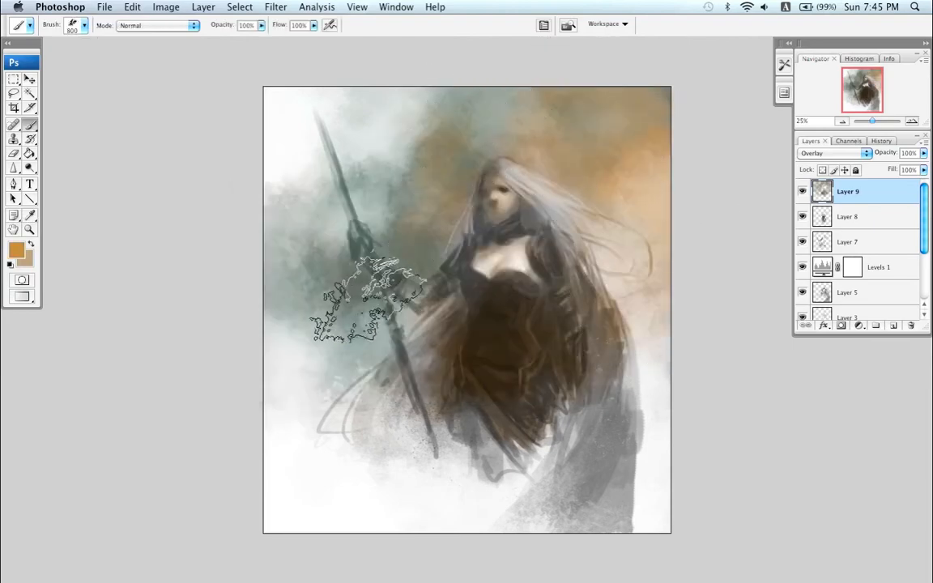
Step: Blend the clouds between the staff and the head with gray-green and ochre sampled from the background
{"action": "key", "text": "bracketleft"}
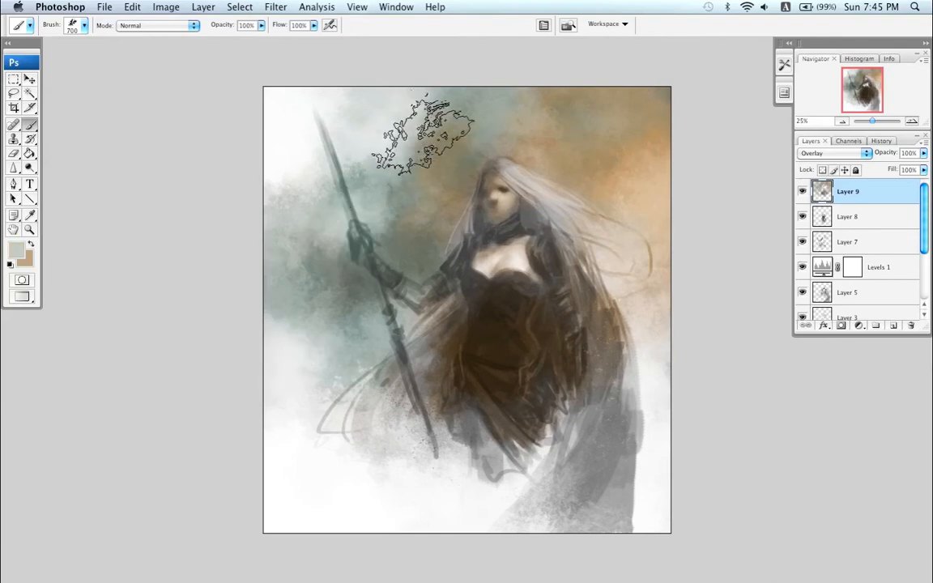
{"action": "left_click", "coordinate": [426, 136], "text": "alt"}
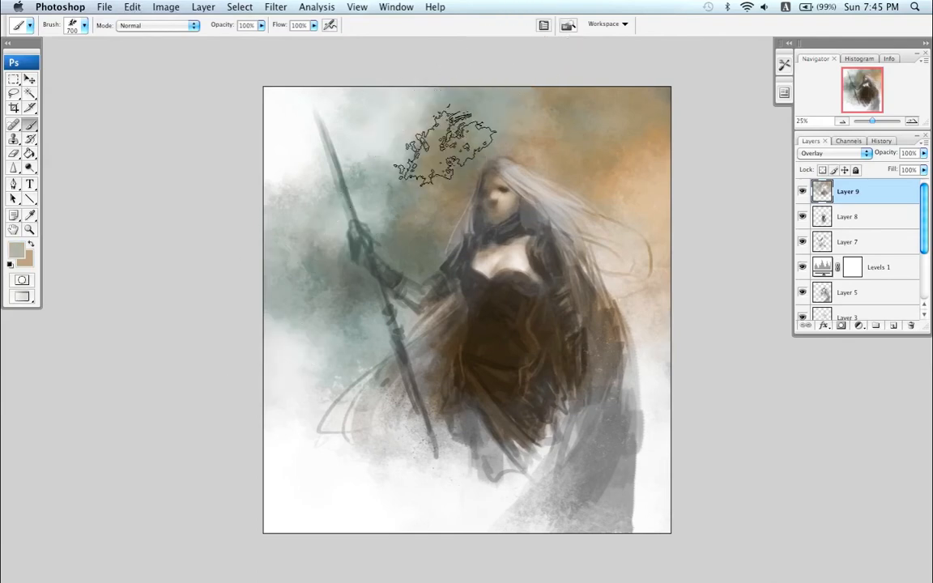
{"action": "mouse_move", "coordinate": [447, 148]}
{"action": "left_mouse_down"}
{"action": "mouse_move", "coordinate": [483, 107]}
{"action": "mouse_move", "coordinate": [371, 281]}
{"action": "left_mouse_up"}
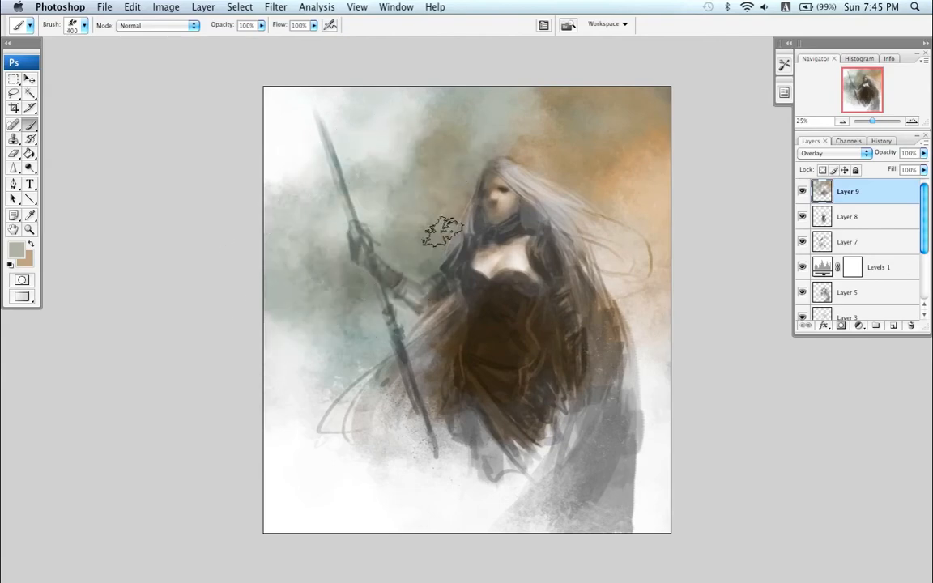
{"action": "left_click", "coordinate": [531, 154], "text": "alt"}
{"action": "mouse_move", "coordinate": [425, 265]}
{"action": "left_mouse_down"}
{"action": "mouse_move", "coordinate": [390, 290]}
{"action": "mouse_move", "coordinate": [393, 241]}
{"action": "left_mouse_up"}
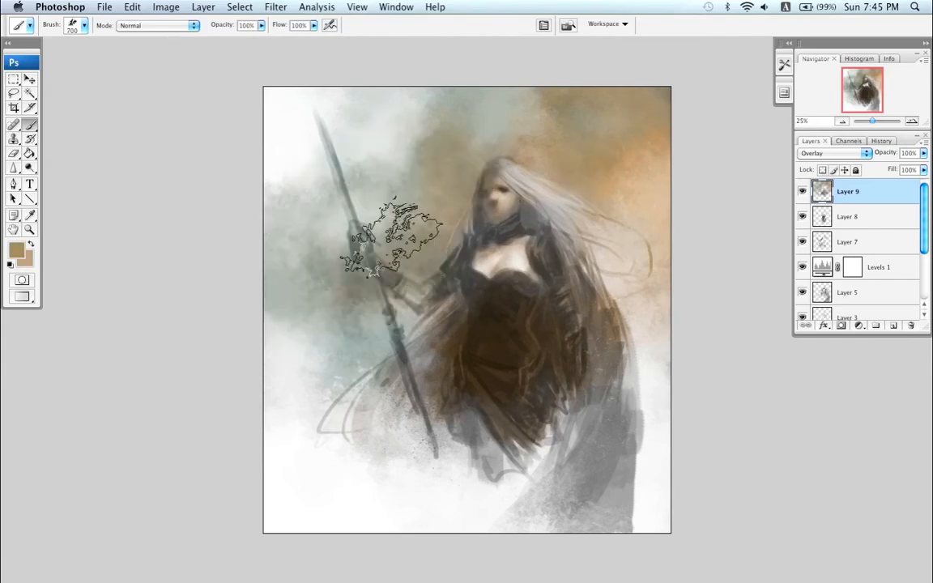
Step: Tint the glove, forearm and cape ochre with the sampled color, adjusting the textured brush to about 200 px
{"action": "key", "text": "bracketleft"}
{"action": "key", "text": "bracketleft"}
{"action": "key", "text": "bracketleft"}
{"action": "key", "text": "bracketleft"}
{"action": "key", "text": "bracketleft"}
{"action": "key", "text": "bracketleft"}
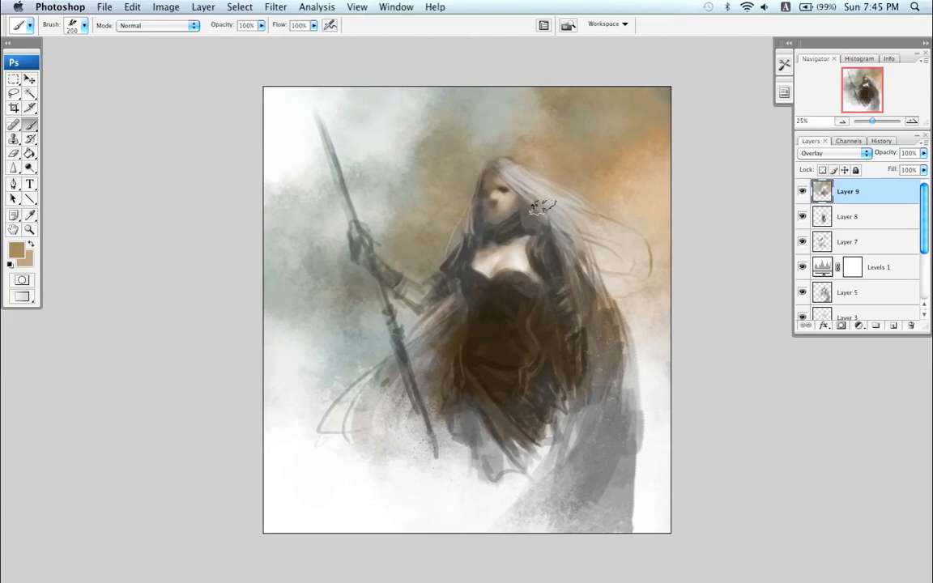
{"action": "key", "text": "bracketright"}
{"action": "key", "text": "bracketright"}
{"action": "key", "text": "bracketright"}
{"action": "key", "text": "bracketright"}
{"action": "key", "text": "bracketleft"}
{"action": "key", "text": "bracketleft"}
{"action": "key", "text": "bracketleft"}
{"action": "key", "text": "bracketright"}
{"action": "key", "text": "bracketright"}
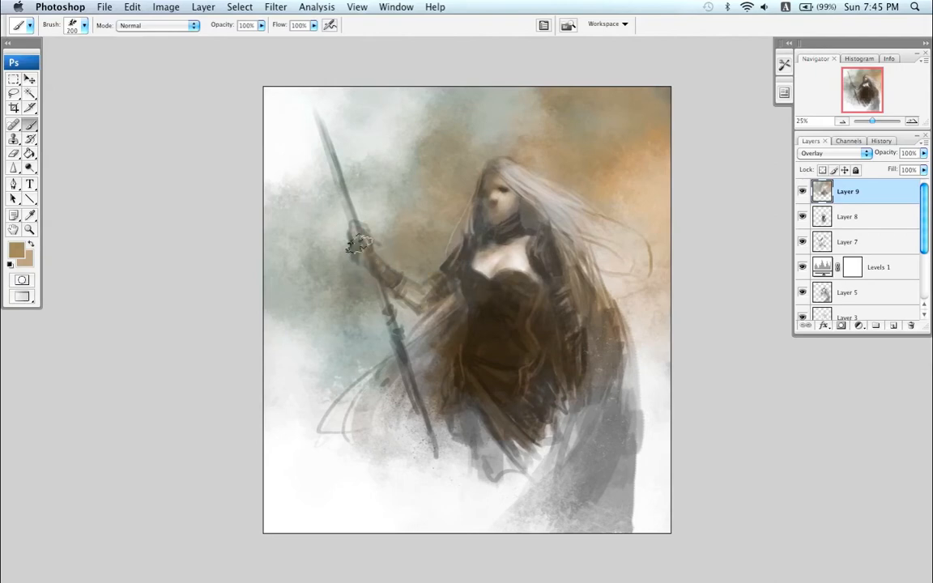
Step: Tint the lower cape ochre, then deepen it with dark brown sampled from the dress, using the textured brush at 600 px
{"action": "key", "text": "bracketleft"}
{"action": "key", "text": "bracketright"}
{"action": "key", "text": "bracketright"}
{"action": "key", "text": "bracketright"}
{"action": "key", "text": "bracketright"}
{"action": "key", "text": "bracketright"}
{"action": "key", "text": "bracketright"}
{"action": "mouse_move", "coordinate": [624, 378]}
{"action": "left_mouse_down"}
{"action": "mouse_move", "coordinate": [639, 444]}
{"action": "mouse_move", "coordinate": [608, 514]}
{"action": "left_mouse_up"}
{"action": "left_click", "coordinate": [504, 339], "text": "alt"}
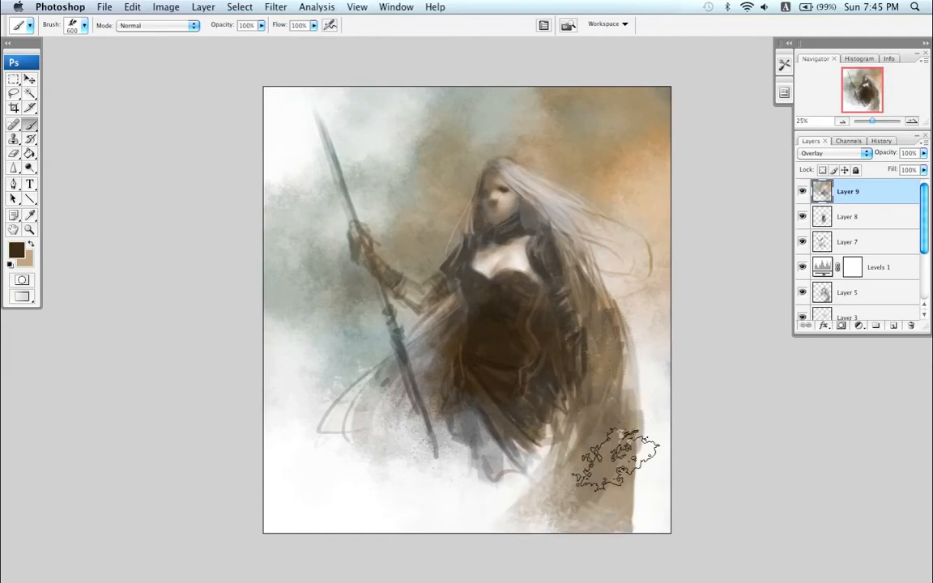
{"action": "mouse_move", "coordinate": [609, 362]}
{"action": "left_mouse_down"}
{"action": "mouse_move", "coordinate": [596, 473]}
{"action": "mouse_move", "coordinate": [567, 485]}
{"action": "mouse_move", "coordinate": [535, 548]}
{"action": "left_mouse_up"}
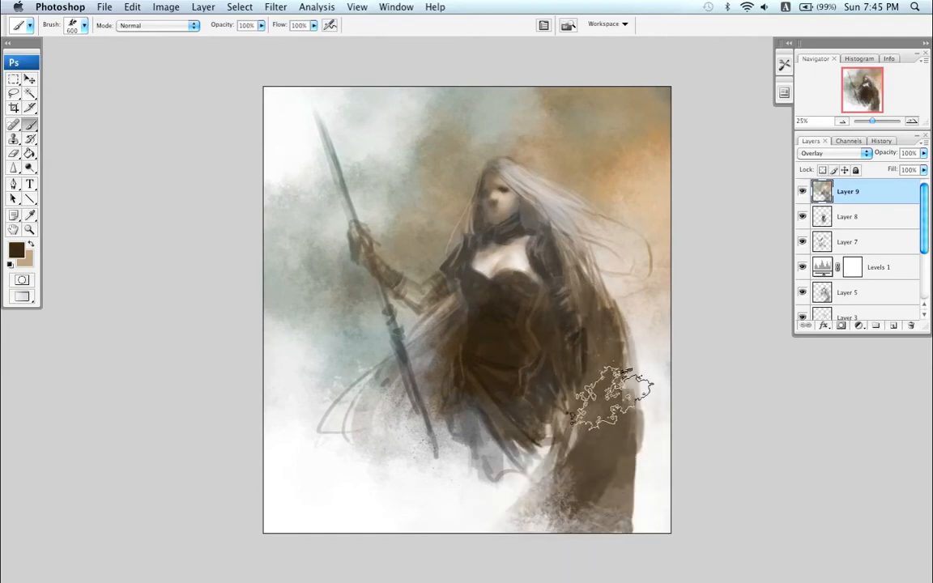
Step: Tint the lower skirt folds dark brown with the textured brush reduced to about 300 px
{"action": "key", "text": "bracketleft"}
{"action": "key", "text": "bracketleft"}
{"action": "key", "text": "bracketleft"}
{"action": "key", "text": "bracketleft"}
{"action": "key", "text": "bracketleft"}
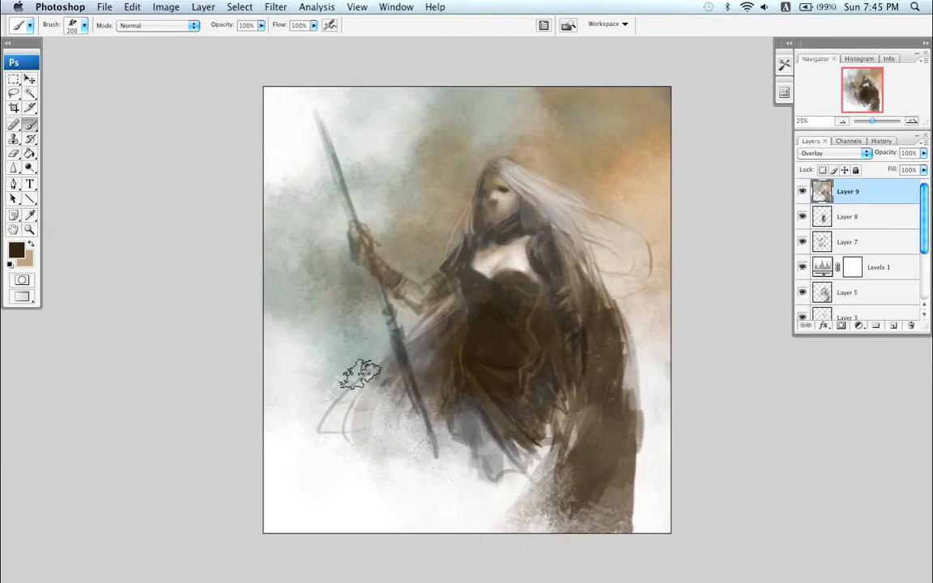
{"action": "key", "text": "bracketright"}
{"action": "left_click_drag", "start_coordinate": [470, 444], "coordinate": [525, 440]}
{"action": "key", "text": "bracketleft"}
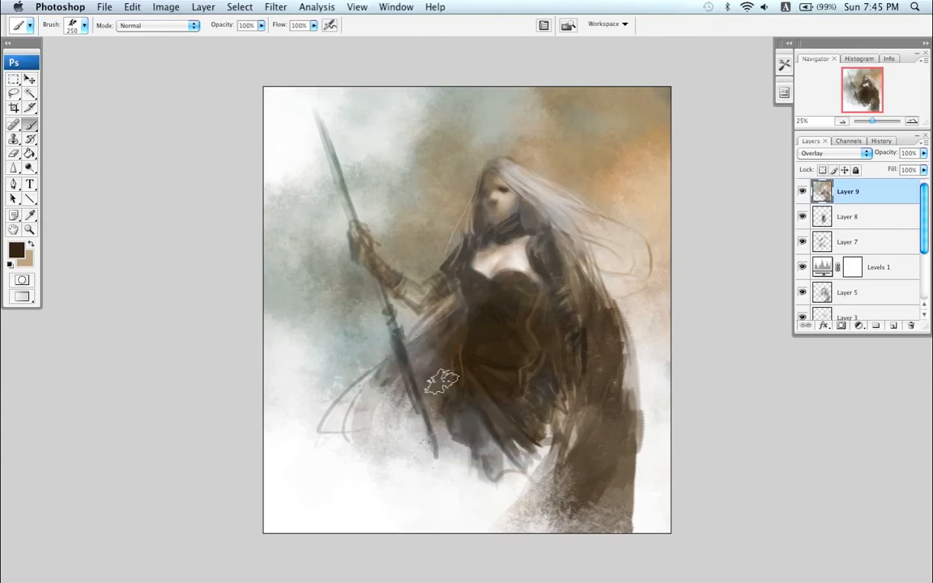
Step: Flip the canvas horizontally and warm the clouds with tan sampled from the sky beside the hair
{"action": "key", "text": "super+shift+h"}
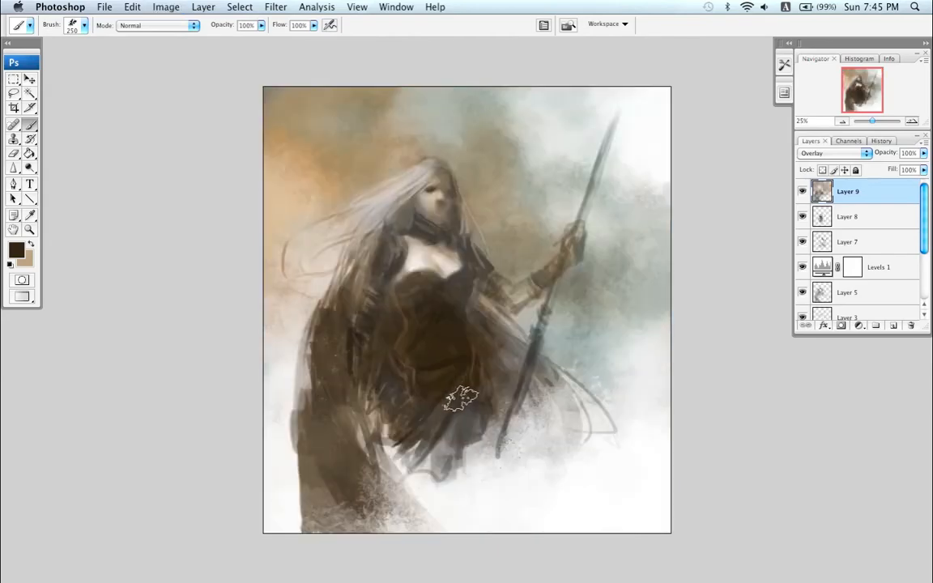
{"action": "left_click", "coordinate": [268, 144], "text": "alt"}
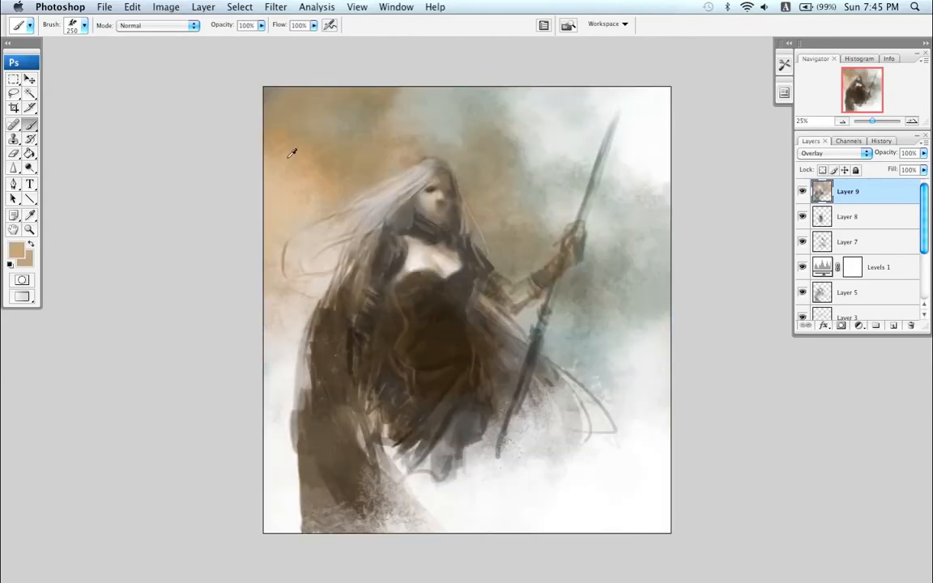
{"action": "key", "text": "bracketright"}
{"action": "key", "text": "bracketright"}
{"action": "key", "text": "bracketright"}
{"action": "key", "text": "bracketleft"}
{"action": "key", "text": "bracketleft"}
{"action": "key", "text": "bracketleft"}
{"action": "key", "text": "bracketleft"}
{"action": "key", "text": "bracketleft"}
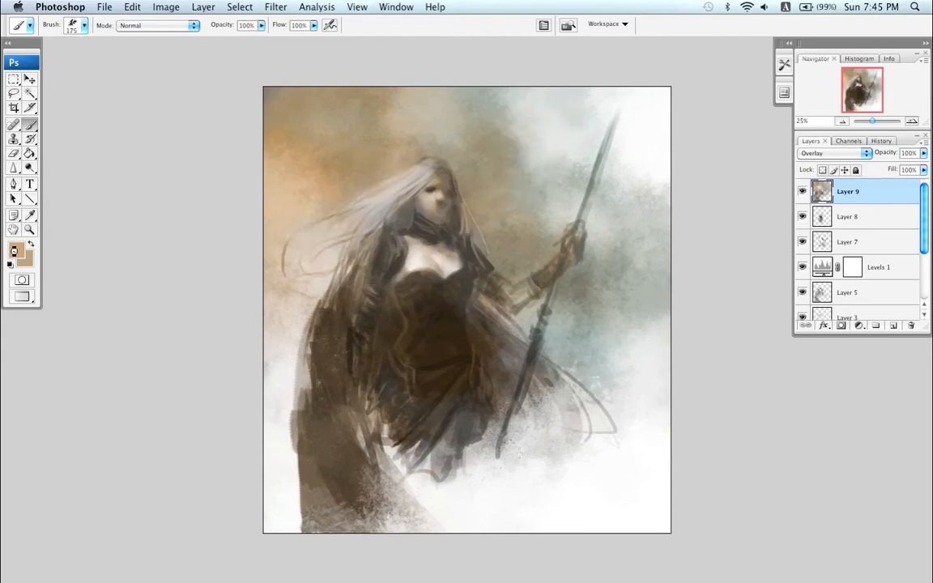
Step: Set the foreground color to pale yellow #ccc497 and tint the flowing hair with a soft 200 px brush
{"action": "left_click", "coordinate": [13, 251]}
{"action": "left_click_drag", "start_coordinate": [437, 346], "coordinate": [438, 339]}
{"action": "left_click", "coordinate": [301, 230]}
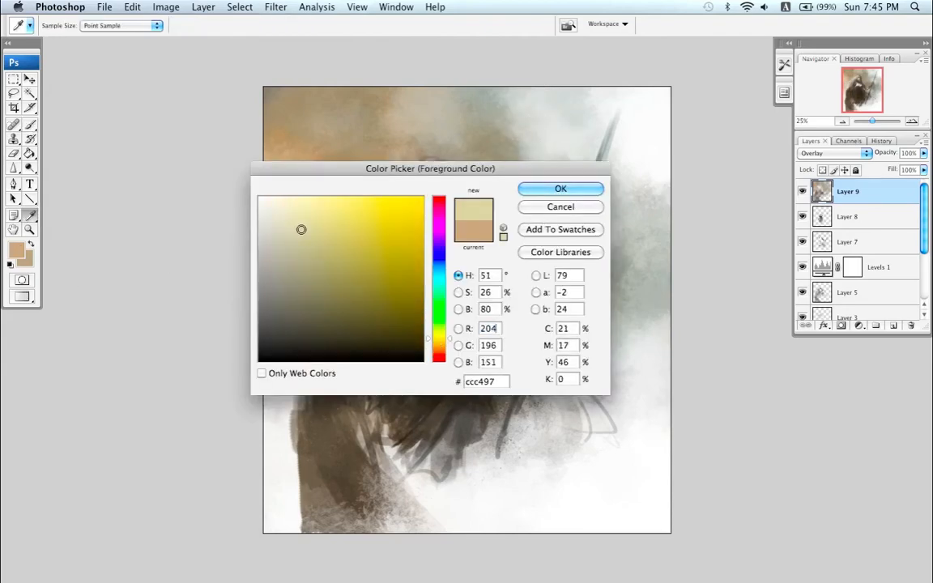
{"action": "left_click", "coordinate": [559, 191]}
{"action": "right_click", "coordinate": [463, 239]}
{"action": "key", "text": "Escape"}
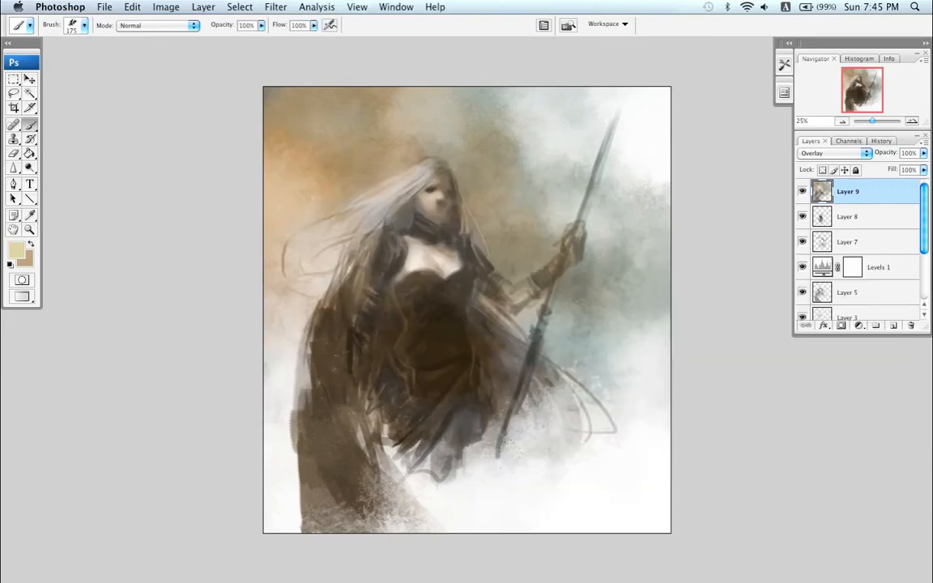
{"action": "left_click_drag", "start_coordinate": [427, 174], "coordinate": [334, 237]}
{"action": "key", "text": "bracketleft"}
{"action": "key", "text": "bracketleft"}
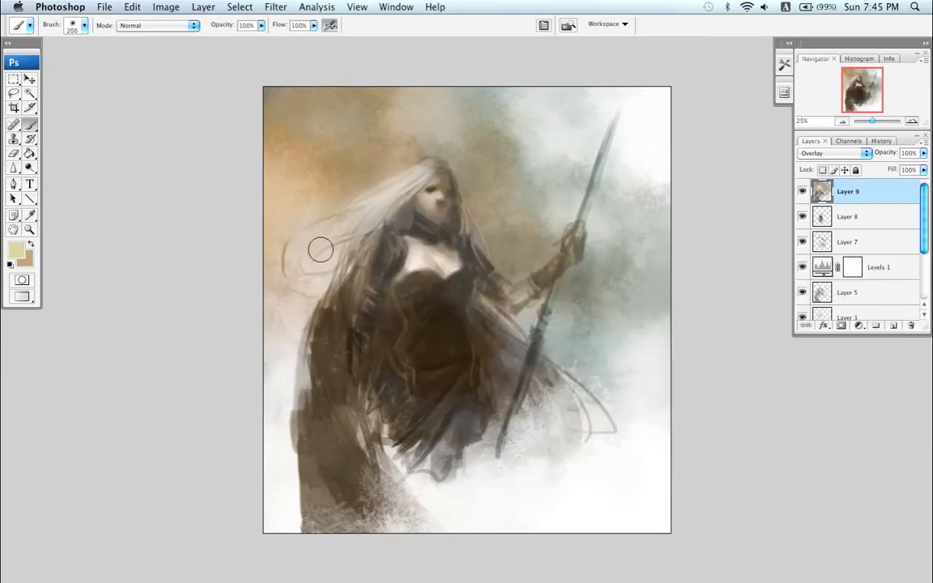
{"action": "mouse_move", "coordinate": [420, 187]}
{"action": "left_mouse_down"}
{"action": "mouse_move", "coordinate": [397, 158]}
{"action": "mouse_move", "coordinate": [442, 159]}
{"action": "left_mouse_up"}
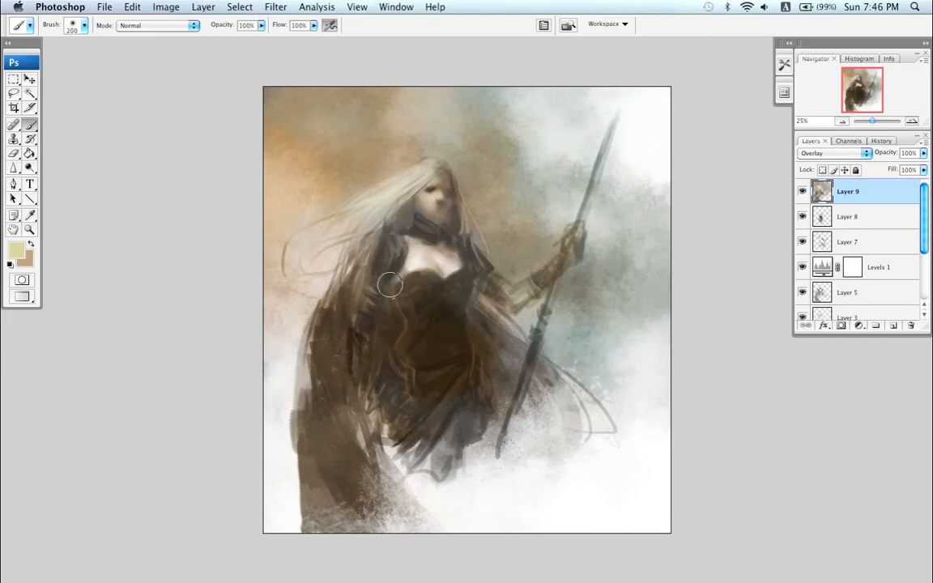
Step: Try tinting the face and chest with a muted gray-brown and a soft brush of 125 to 175 px, undoing the strokes
{"action": "key", "text": "bracketleft"}
{"action": "key", "text": "bracketleft"}
{"action": "key", "text": "bracketleft"}
{"action": "left_click", "coordinate": [18, 252]}
{"action": "mouse_move", "coordinate": [324, 253]}
{"action": "left_mouse_down"}
{"action": "mouse_move", "coordinate": [313, 290]}
{"action": "mouse_move", "coordinate": [296, 292]}
{"action": "left_mouse_up"}
{"action": "left_click", "coordinate": [437, 345]}
{"action": "left_click", "coordinate": [550, 192]}
{"action": "key", "text": "b"}
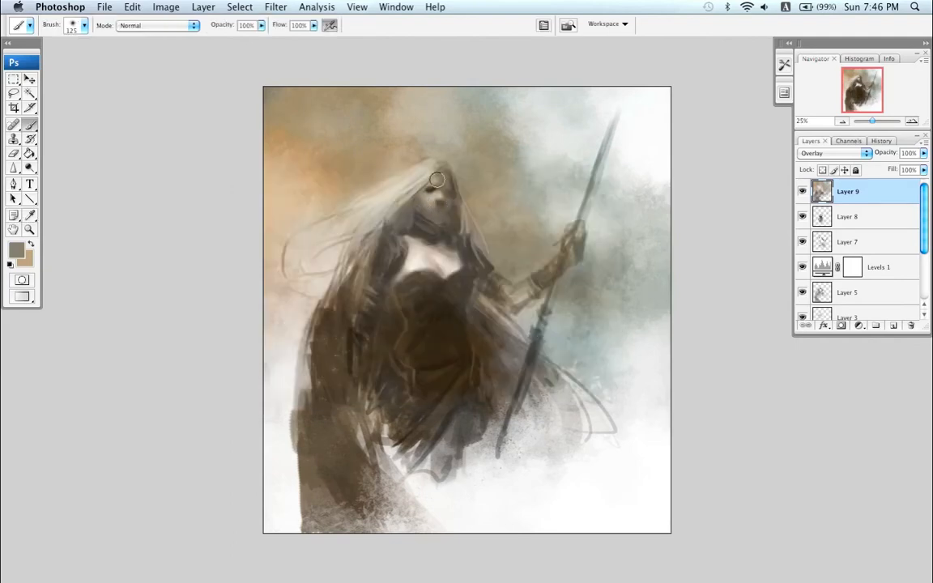
{"action": "mouse_move", "coordinate": [442, 254]}
{"action": "left_mouse_down"}
{"action": "mouse_move", "coordinate": [406, 242]}
{"action": "mouse_move", "coordinate": [459, 257]}
{"action": "left_mouse_up"}
{"action": "key", "text": "super+z"}
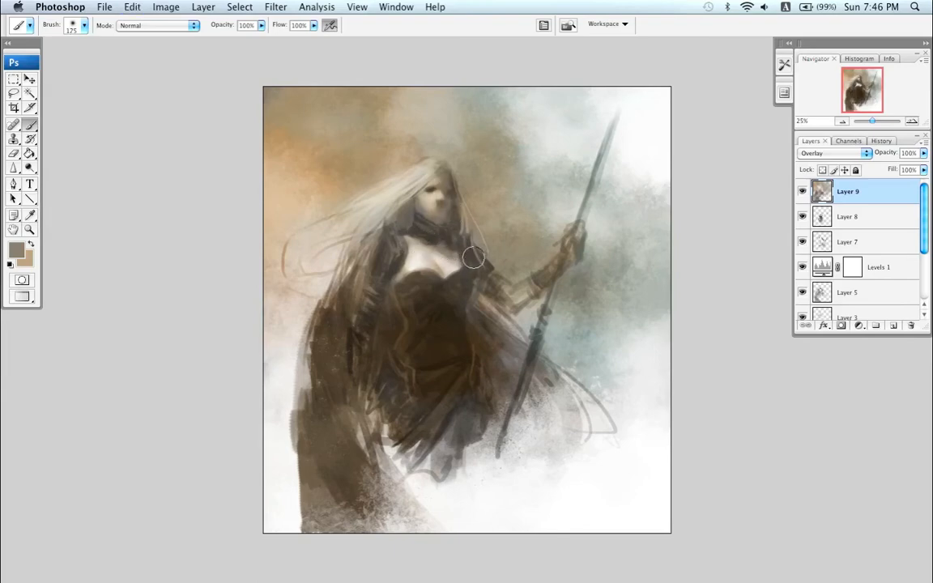
{"action": "key", "text": "super+z"}
Step: Set the foreground color to ochre #bb985b and warm the skin tones with the soft brush
{"action": "left_click", "coordinate": [14, 250]}
{"action": "mouse_move", "coordinate": [363, 248]}
{"action": "left_mouse_down"}
{"action": "mouse_move", "coordinate": [377, 234]}
{"action": "mouse_move", "coordinate": [344, 241]}
{"action": "left_mouse_up"}
{"action": "left_click", "coordinate": [542, 190]}
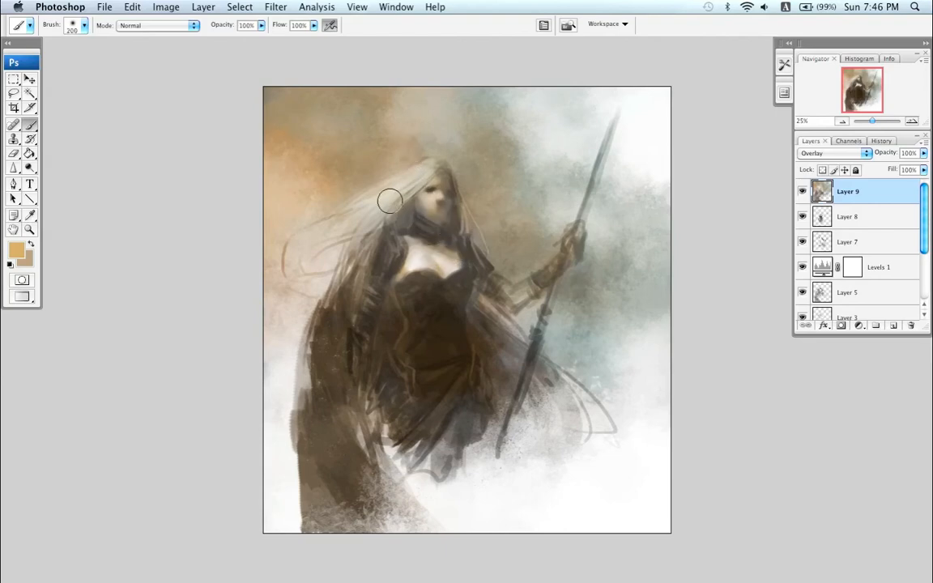
Step: Pick a pale yellow foreground color and tint the hair from the head to the shoulder with the soft 200 to 250 px brush
{"action": "left_click", "coordinate": [16, 248]}
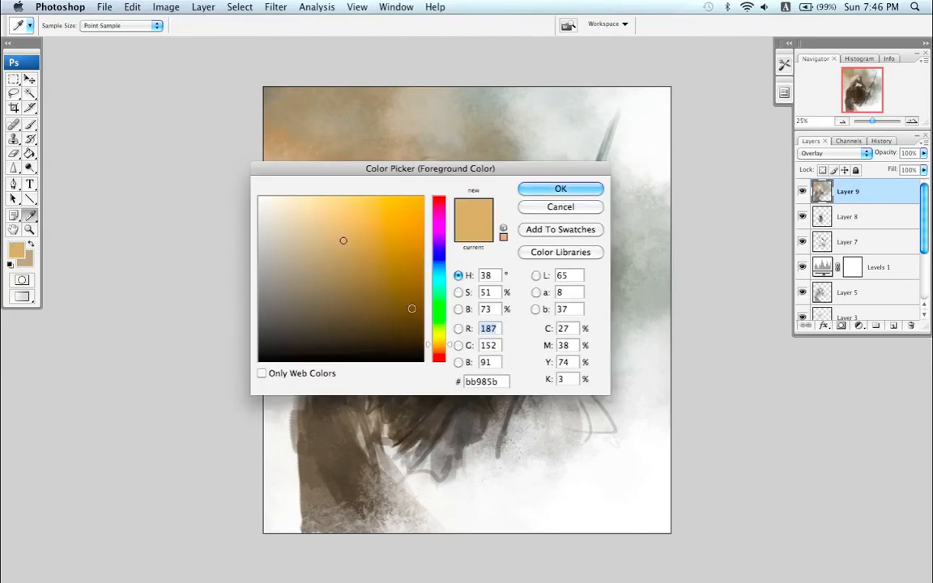
{"action": "left_click_drag", "start_coordinate": [438, 344], "coordinate": [438, 340]}
{"action": "left_click", "coordinate": [308, 218]}
{"action": "left_click", "coordinate": [569, 188]}
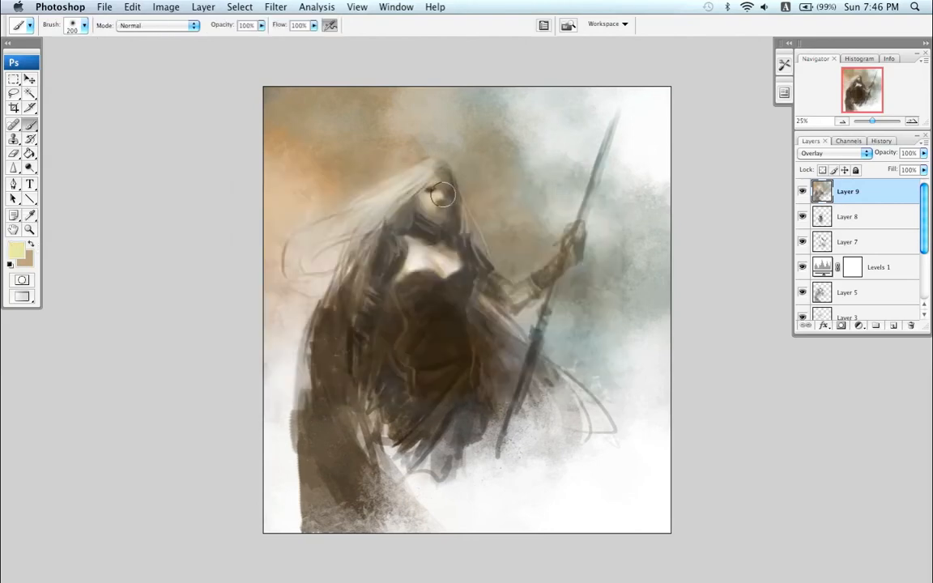
{"action": "left_click_drag", "start_coordinate": [315, 213], "coordinate": [292, 230]}
{"action": "key", "text": "super+z"}
{"action": "left_click_drag", "start_coordinate": [393, 182], "coordinate": [321, 220]}
{"action": "key", "text": "bracketright"}
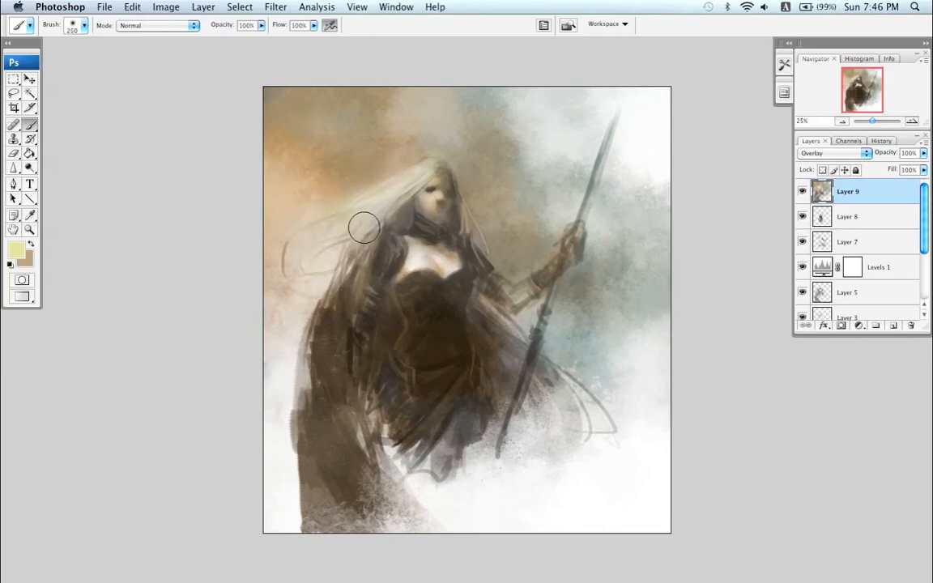
{"action": "left_click_drag", "start_coordinate": [391, 223], "coordinate": [329, 310]}
{"action": "left_click_drag", "start_coordinate": [371, 203], "coordinate": [352, 241]}
Step: Sample gray-beige from the clouds and mute the background between the head and the staff with an enlarged soft brush
{"action": "left_click", "coordinate": [458, 130], "text": "alt"}
{"action": "key", "text": "bracketright"}
{"action": "key", "text": "bracketright"}
{"action": "key", "text": "bracketright"}
{"action": "key", "text": "bracketright"}
{"action": "key", "text": "bracketright"}
{"action": "key", "text": "bracketright"}
{"action": "key", "text": "bracketright"}
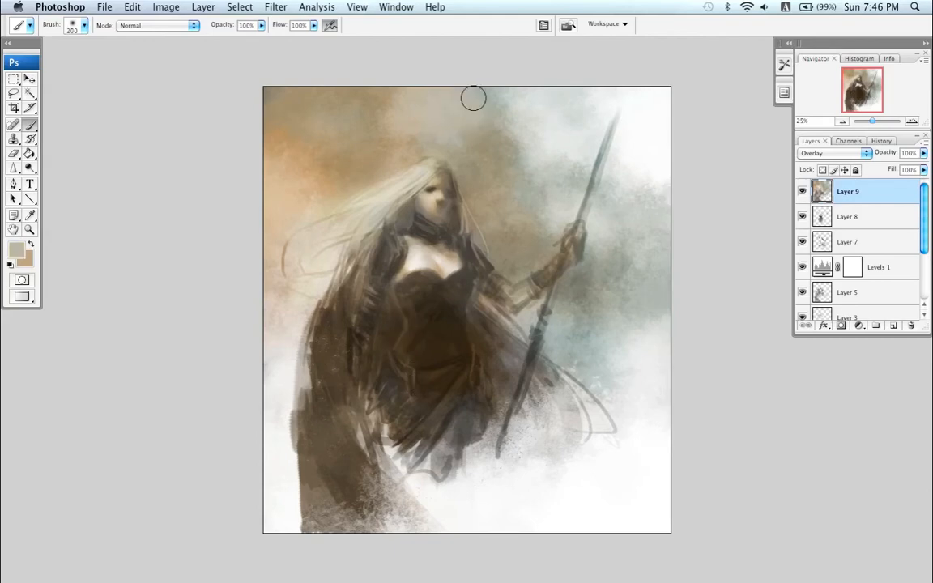
{"action": "mouse_move", "coordinate": [500, 152]}
{"action": "left_mouse_down"}
{"action": "mouse_move", "coordinate": [546, 221]}
{"action": "mouse_move", "coordinate": [683, 216]}
{"action": "mouse_move", "coordinate": [634, 313]}
{"action": "mouse_move", "coordinate": [568, 361]}
{"action": "left_mouse_up"}
Step: Reduce the soft brush to 300 px and set the foreground color to light teal #8fbac2
{"action": "key", "text": "bracketleft"}
{"action": "key", "text": "bracketleft"}
{"action": "key", "text": "bracketleft"}
{"action": "key", "text": "bracketleft"}
{"action": "left_click", "coordinate": [16, 249]}
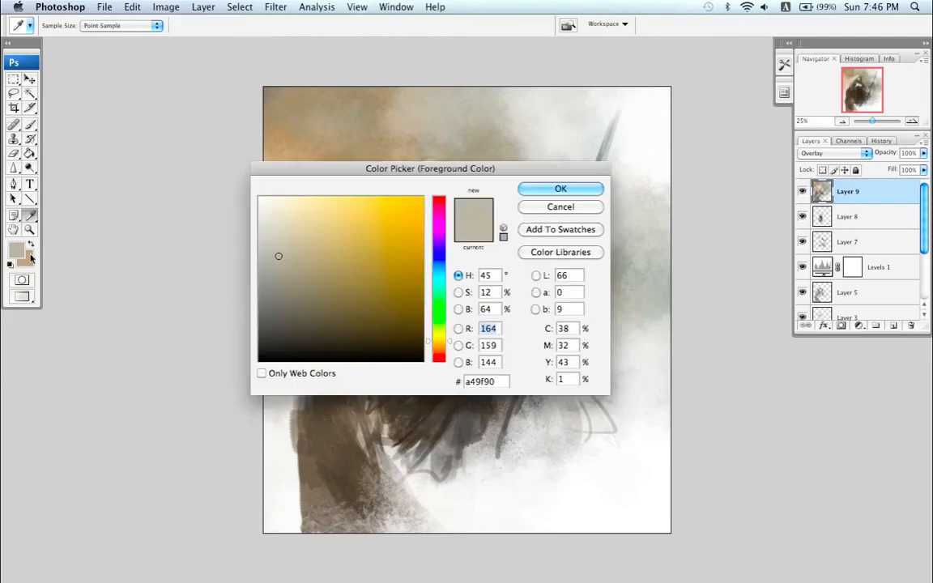
{"action": "left_click", "coordinate": [302, 235]}
{"action": "left_click", "coordinate": [438, 275]}
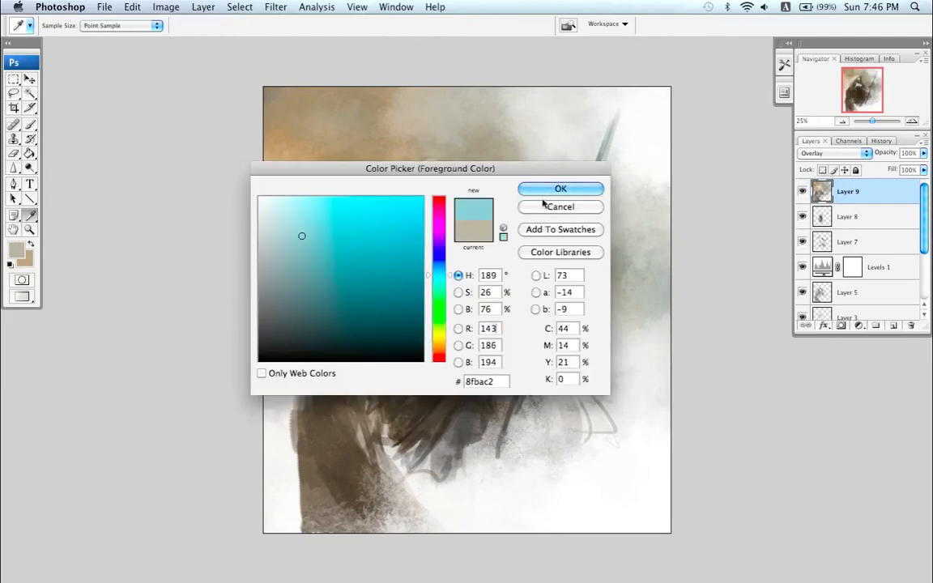
{"action": "left_click", "coordinate": [548, 190]}
Step: Tint the clouds behind the cape and around the lower staff light teal, enlarging the soft brush up to 500 px
{"action": "mouse_move", "coordinate": [360, 255]}
{"action": "left_mouse_down"}
{"action": "mouse_move", "coordinate": [295, 287]}
{"action": "mouse_move", "coordinate": [279, 255]}
{"action": "mouse_move", "coordinate": [260, 327]}
{"action": "left_mouse_up"}
{"action": "key", "text": "cmd+z"}
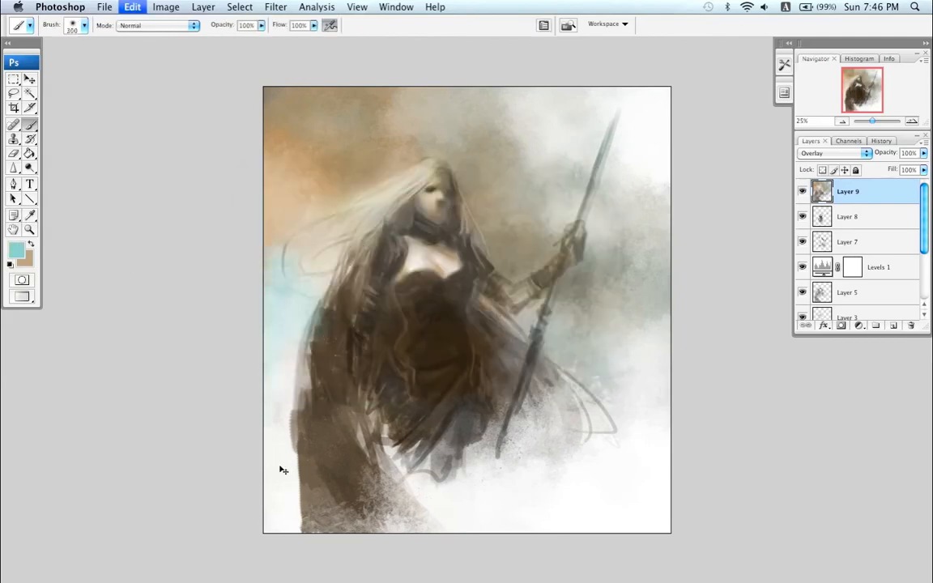
{"action": "key", "text": "bracketright"}
{"action": "key", "text": "bracketright"}
{"action": "key", "text": "bracketright"}
{"action": "key", "text": "bracketright"}
{"action": "left_click_drag", "start_coordinate": [285, 262], "coordinate": [280, 396]}
{"action": "key", "text": "bracketleft"}
{"action": "key", "text": "bracketleft"}
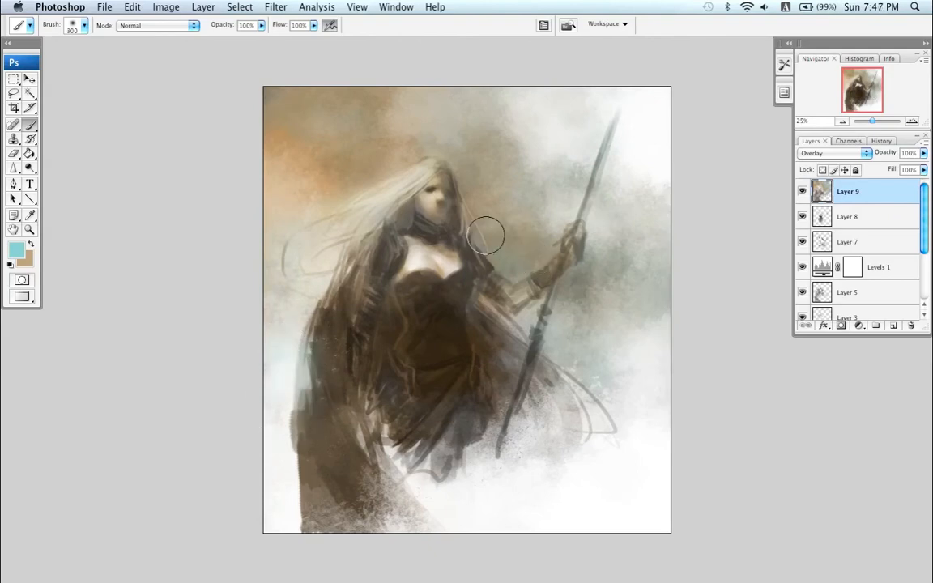
{"action": "key", "text": "bracketright"}
{"action": "mouse_move", "coordinate": [610, 277]}
{"action": "left_mouse_down"}
{"action": "mouse_move", "coordinate": [581, 333]}
{"action": "mouse_move", "coordinate": [504, 316]}
{"action": "mouse_move", "coordinate": [592, 379]}
{"action": "left_mouse_up"}
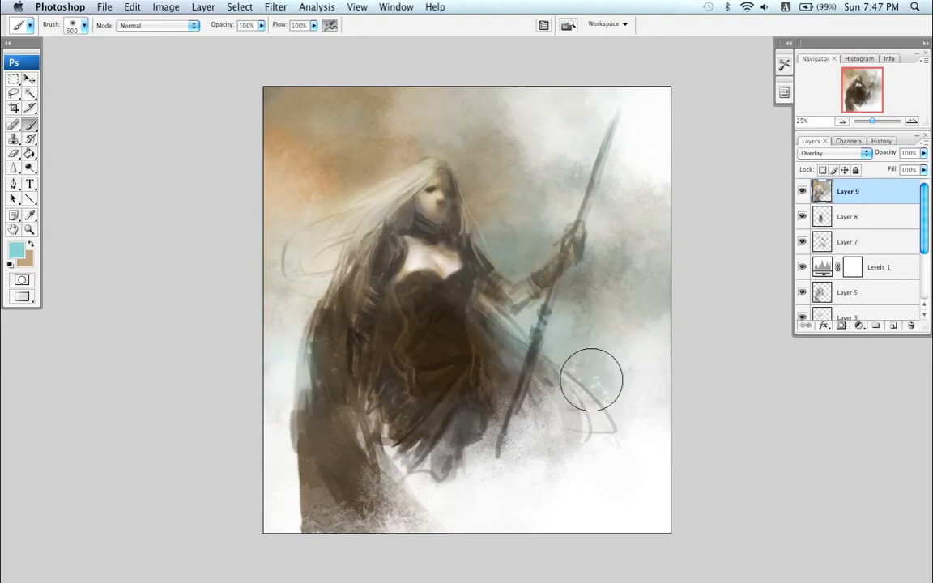
Step: Try teal accents along both sides of the bodice with the soft 175 px brush, undoing each stroke
{"action": "key", "text": "bracketleft"}
{"action": "key", "text": "bracketleft"}
{"action": "key", "text": "bracketleft"}
{"action": "key", "text": "bracketleft"}
{"action": "key", "text": "bracketleft"}
{"action": "left_click_drag", "start_coordinate": [467, 305], "coordinate": [464, 345]}
{"action": "key", "text": "super+z"}
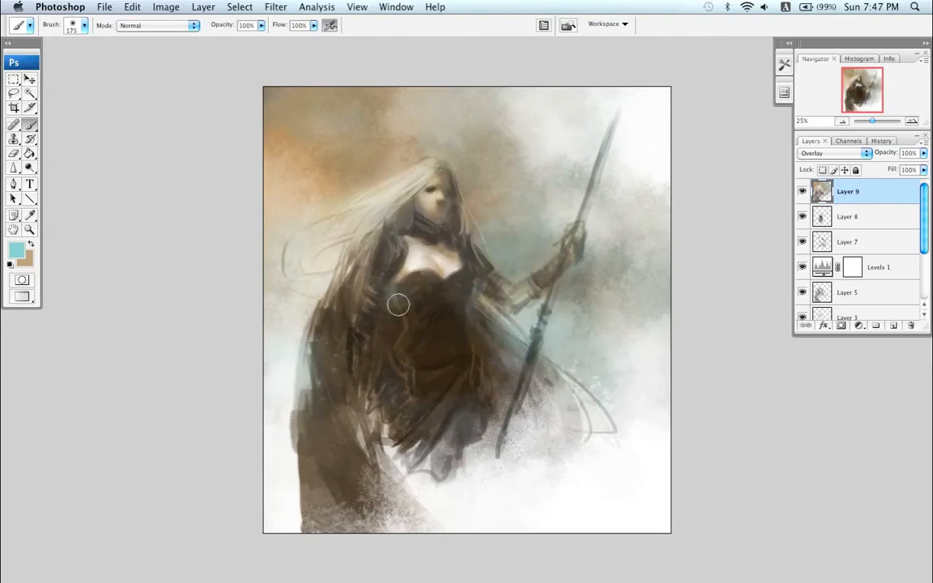
{"action": "left_click_drag", "start_coordinate": [397, 301], "coordinate": [397, 343]}
{"action": "key", "text": "super+z"}
Step: Flip the canvas back horizontally and switch to a small hard round brush
{"action": "key", "text": "super+shift+h"}
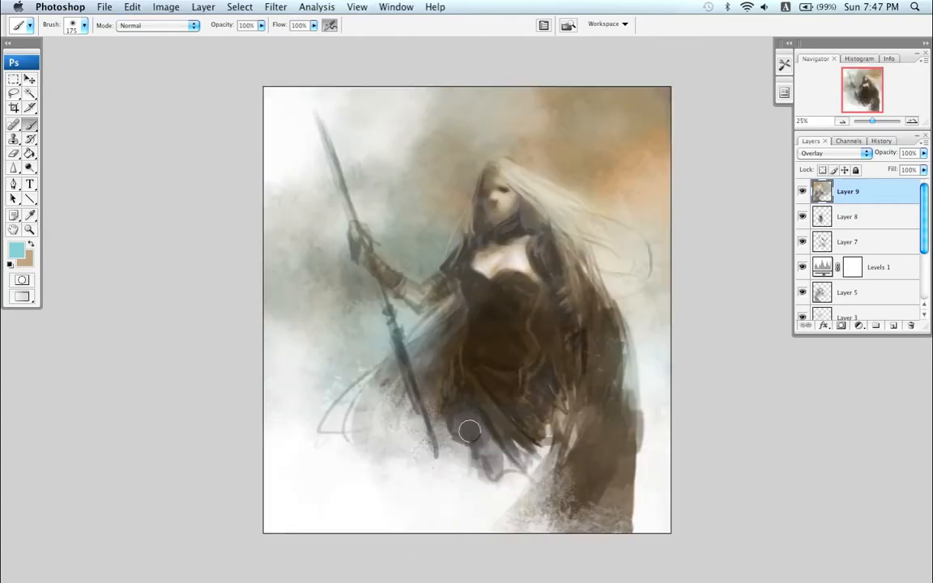
{"action": "right_click", "coordinate": [421, 334]}
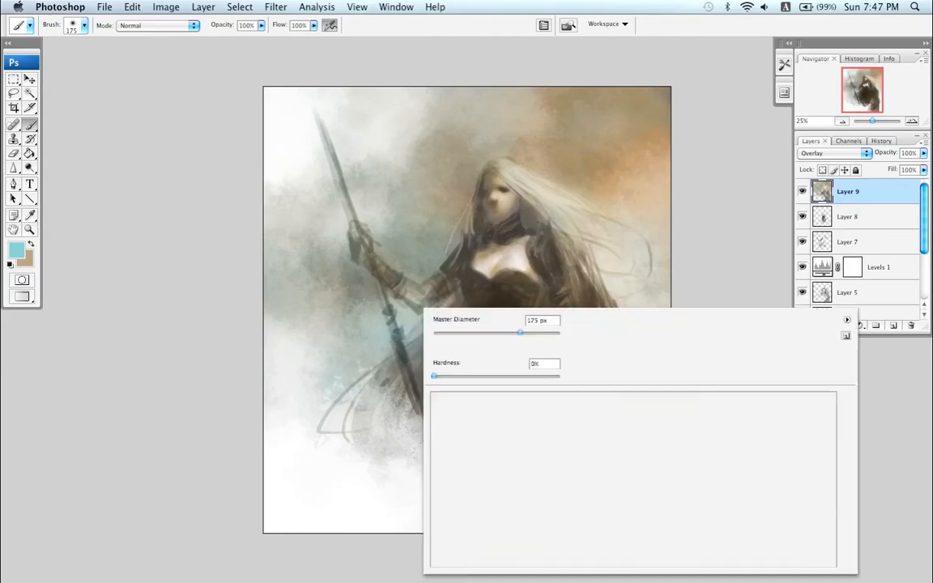
{"action": "double_click", "coordinate": [440, 401]}
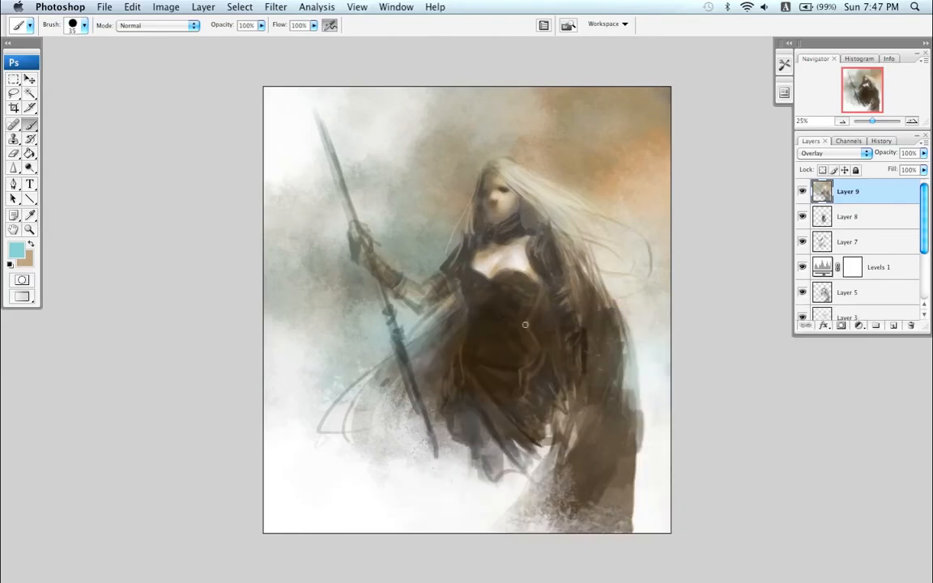
{"action": "key", "text": "super+z"}
Step: Add an empty layer on top, then on Layer 9 tint the skirt folds and the staff dark brown with the hard round brush
{"action": "left_click", "coordinate": [892, 325]}
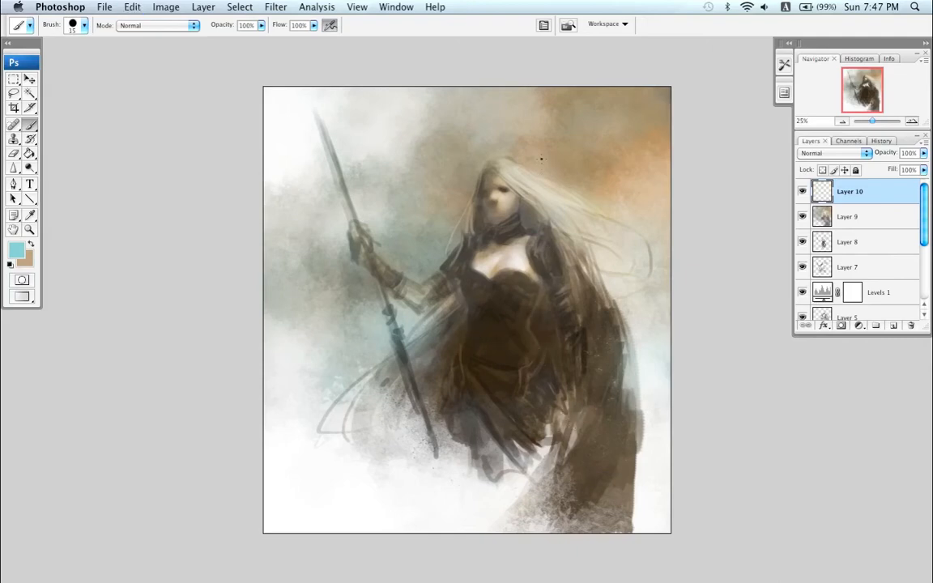
{"action": "left_click", "coordinate": [834, 216]}
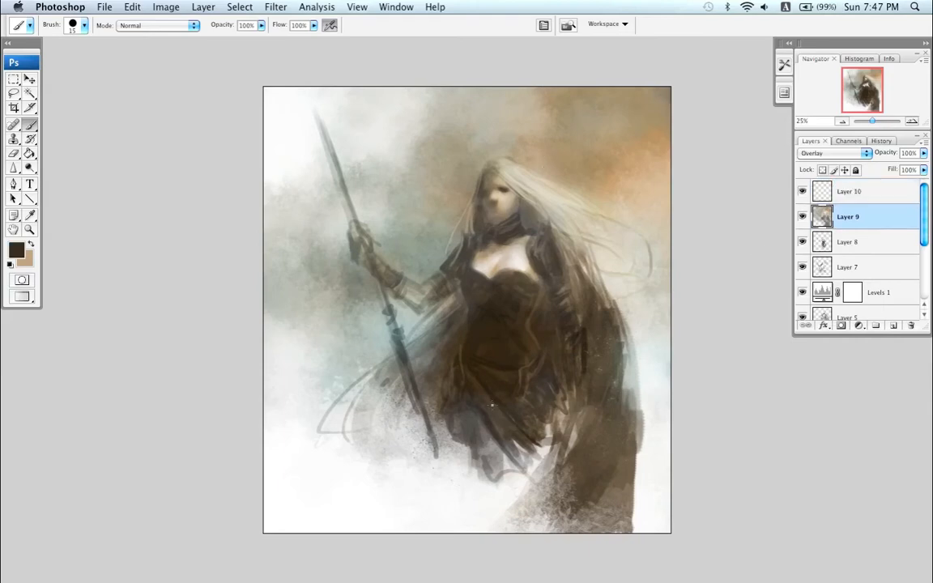
{"action": "key", "text": "bracketright"}
{"action": "left_click_drag", "start_coordinate": [522, 428], "coordinate": [535, 379]}
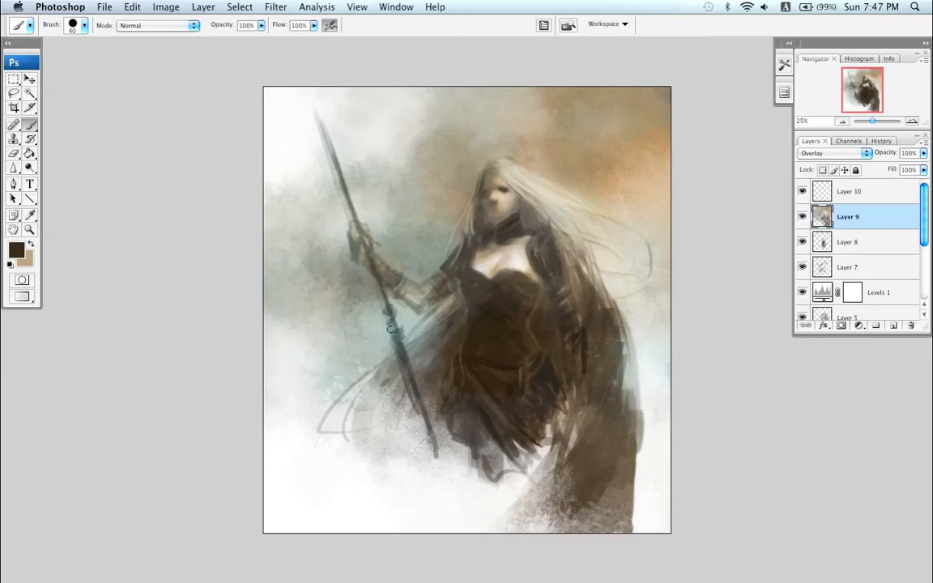
{"action": "left_click_drag", "start_coordinate": [389, 329], "coordinate": [440, 460]}
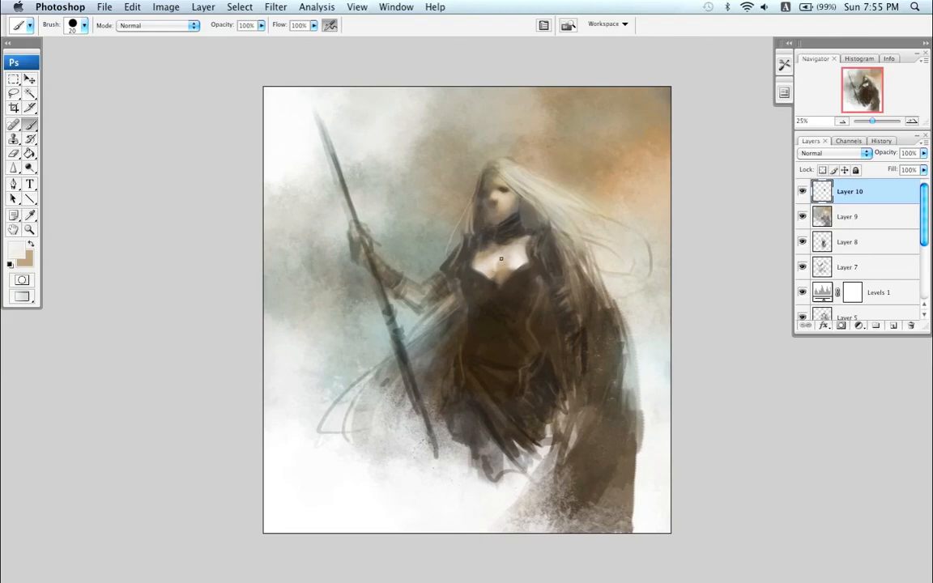
Step: On the new top layer, repaint the skin at the neckline with light tones sampled from the chest
{"action": "left_click", "coordinate": [498, 257], "text": "alt"}
{"action": "left_click", "coordinate": [512, 262], "text": "alt"}
{"action": "left_click", "coordinate": [511, 262], "text": "alt"}
{"action": "left_click", "coordinate": [513, 270], "text": "alt"}
{"action": "left_click_drag", "start_coordinate": [513, 269], "coordinate": [525, 256]}
{"action": "key", "text": "bracketleft"}
{"action": "key", "text": "bracketleft"}
Step: Flip the canvas horizontally and extend the pale chest skin over the bodice neckline, blending sampled tones with a 50 to 60 px brush
{"action": "key", "text": "super+f"}
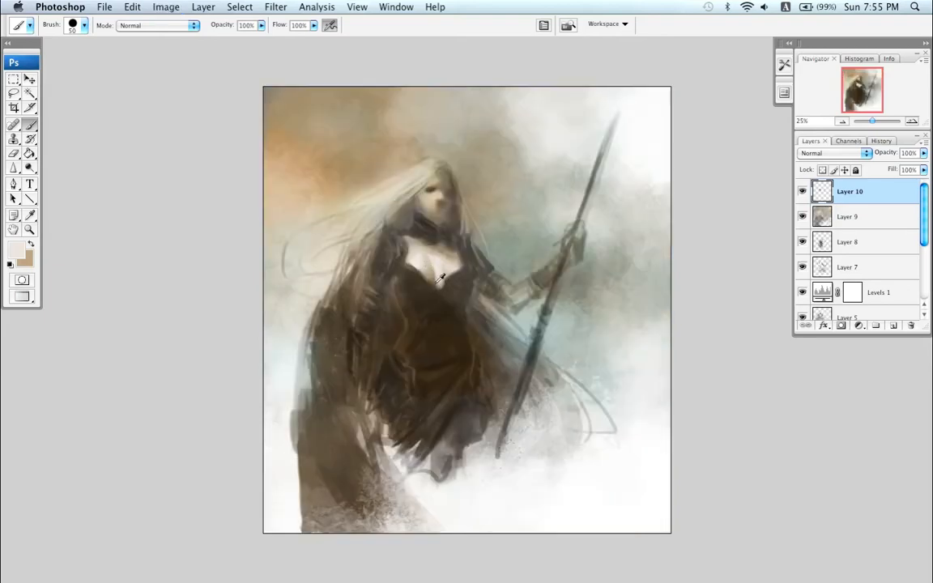
{"action": "left_click", "coordinate": [427, 257], "text": "alt"}
{"action": "left_click", "coordinate": [439, 260], "text": "alt"}
{"action": "left_click", "coordinate": [452, 271], "text": "alt"}
{"action": "left_click", "coordinate": [431, 269], "text": "alt"}
{"action": "left_click", "coordinate": [422, 254], "text": "alt"}
{"action": "left_click", "coordinate": [445, 277], "text": "alt"}
{"action": "key", "text": "bracketright"}
{"action": "left_click", "coordinate": [446, 267], "text": "alt"}
{"action": "left_click", "coordinate": [458, 260], "text": "alt"}
{"action": "left_click", "coordinate": [451, 272], "text": "alt"}
{"action": "left_click", "coordinate": [454, 253], "text": "alt"}
{"action": "left_click", "coordinate": [442, 269], "text": "alt"}
{"action": "left_click", "coordinate": [454, 264], "text": "alt"}
{"action": "left_click", "coordinate": [452, 259], "text": "alt"}
{"action": "left_click", "coordinate": [450, 263], "text": "alt"}
Step: Flip the canvas back and shade the chest with a newly picked skin shadow color and tones sampled around the neckline
{"action": "key", "text": "shift+super+h"}
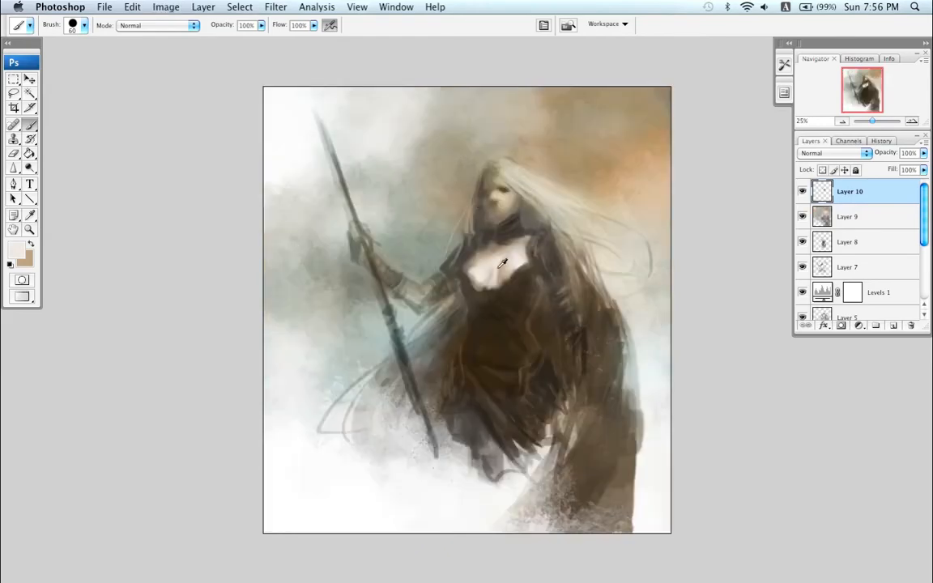
{"action": "left_click", "coordinate": [489, 253], "text": "alt"}
{"action": "key", "text": "bracketleft"}
{"action": "key", "text": "bracketleft"}
{"action": "key", "text": "bracketleft"}
{"action": "left_click", "coordinate": [18, 252]}
{"action": "left_click_drag", "start_coordinate": [316, 246], "coordinate": [312, 239]}
{"action": "left_click", "coordinate": [561, 188]}
{"action": "left_click", "coordinate": [489, 266], "text": "alt"}
{"action": "left_click", "coordinate": [488, 276], "text": "alt"}
{"action": "left_click", "coordinate": [495, 257], "text": "alt"}
Step: Extend the pale chest skin down over the bodice to the upper abdomen and shade between the breasts with sampled skin tones
{"action": "key", "text": "]"}
{"action": "mouse_move", "coordinate": [495, 287]}
{"action": "left_mouse_down"}
{"action": "mouse_move", "coordinate": [510, 300]}
{"action": "mouse_move", "coordinate": [492, 293]}
{"action": "mouse_move", "coordinate": [493, 306]}
{"action": "mouse_move", "coordinate": [484, 296]}
{"action": "mouse_move", "coordinate": [514, 306]}
{"action": "mouse_move", "coordinate": [502, 318]}
{"action": "mouse_move", "coordinate": [491, 302]}
{"action": "mouse_move", "coordinate": [495, 313]}
{"action": "left_mouse_up"}
{"action": "left_click", "coordinate": [515, 250], "text": "alt"}
{"action": "key", "text": "]"}
{"action": "key", "text": "]"}
{"action": "key", "text": "]"}
{"action": "key", "text": "]"}
{"action": "key", "text": "]"}
{"action": "key", "text": "]"}
{"action": "key", "text": "]"}
{"action": "key", "text": "["}
{"action": "key", "text": "["}
{"action": "key", "text": "["}
{"action": "key", "text": "["}
{"action": "key", "text": "["}
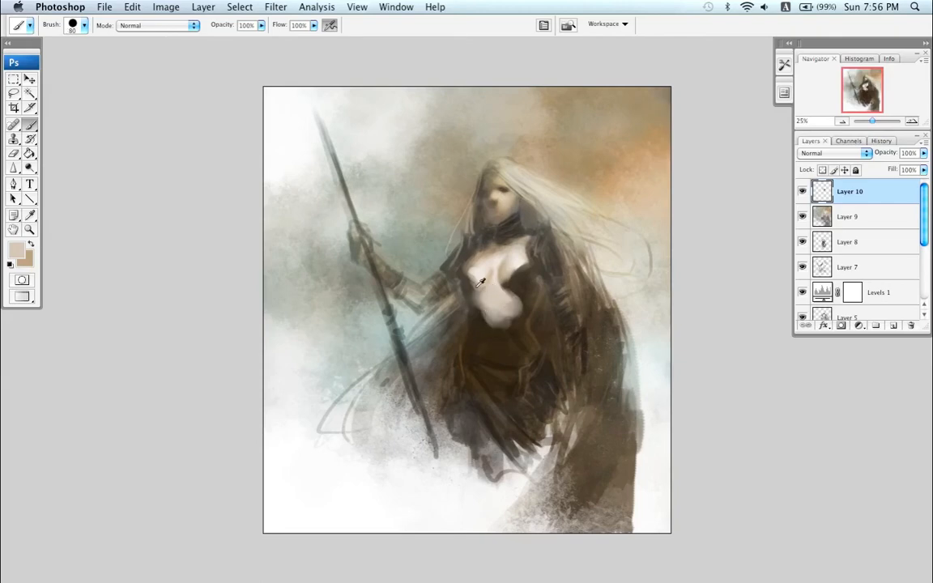
Step: Refine the chest contours with a smaller brush and a tone sampled from the background beside the raised arm
{"action": "left_click", "coordinate": [425, 252], "text": "alt"}
{"action": "key", "text": "["}
{"action": "key", "text": "["}
{"action": "key", "text": "["}
{"action": "key", "text": "["}
{"action": "key", "text": "]"}
{"action": "key", "text": "["}
Step: Blend the chest and upper abdomen, alternating skin tones sampled around the cleavage and varying the brush size
{"action": "left_click", "coordinate": [505, 278], "text": "alt"}
{"action": "key", "text": "bracketright"}
{"action": "left_click", "coordinate": [480, 284], "text": "alt"}
{"action": "key", "text": "bracketright"}
{"action": "key", "text": "bracketleft"}
{"action": "key", "text": "bracketleft"}
{"action": "key", "text": "bracketleft"}
{"action": "left_click", "coordinate": [490, 276], "text": "alt"}
{"action": "key", "text": "bracketright"}
{"action": "key", "text": "bracketright"}
{"action": "key", "text": "bracketright"}
{"action": "key", "text": "bracketright"}
{"action": "key", "text": "bracketright"}
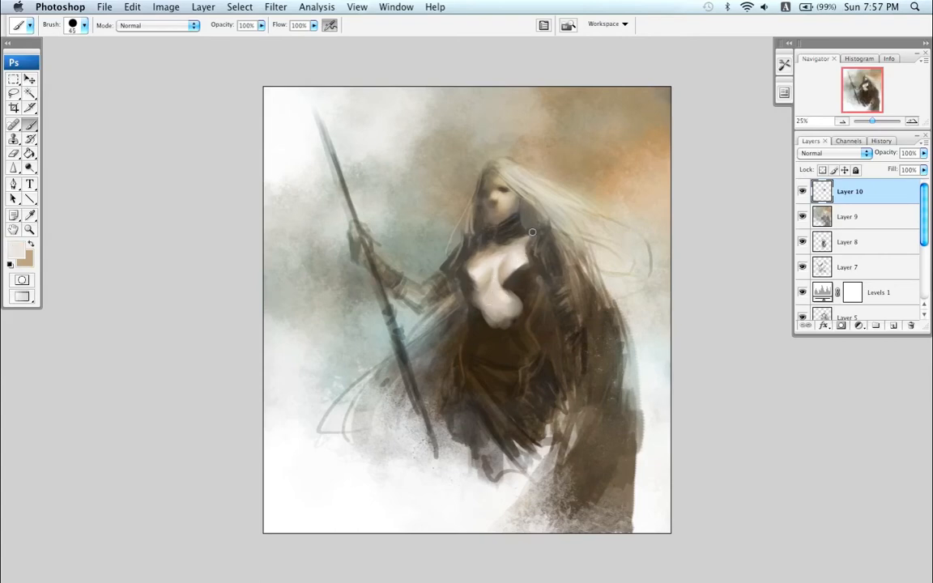
Step: Widen the pale skin along the cape side of the ribcage, using sampled tones and a brush of up to 80 px
{"action": "left_click", "coordinate": [425, 257], "text": "alt"}
{"action": "left_click", "coordinate": [525, 302], "text": "alt"}
{"action": "key", "text": "bracketright"}
{"action": "key", "text": "bracketright"}
{"action": "key", "text": "bracketright"}
{"action": "key", "text": "bracketright"}
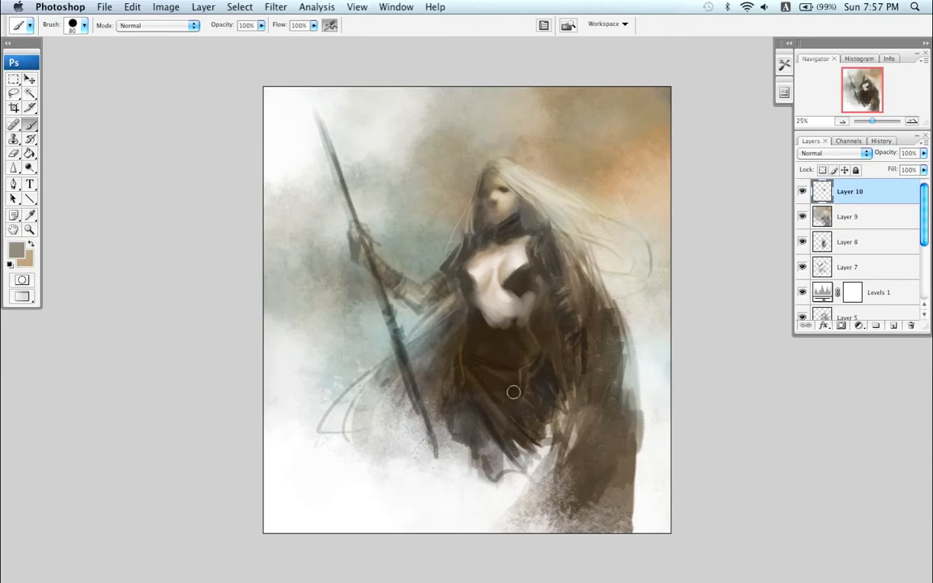
Step: Flip the canvas horizontally and touch up the skin beneath the dark breast cup with a smaller brush and a sampled tone
{"action": "key", "text": "super+shift+h"}
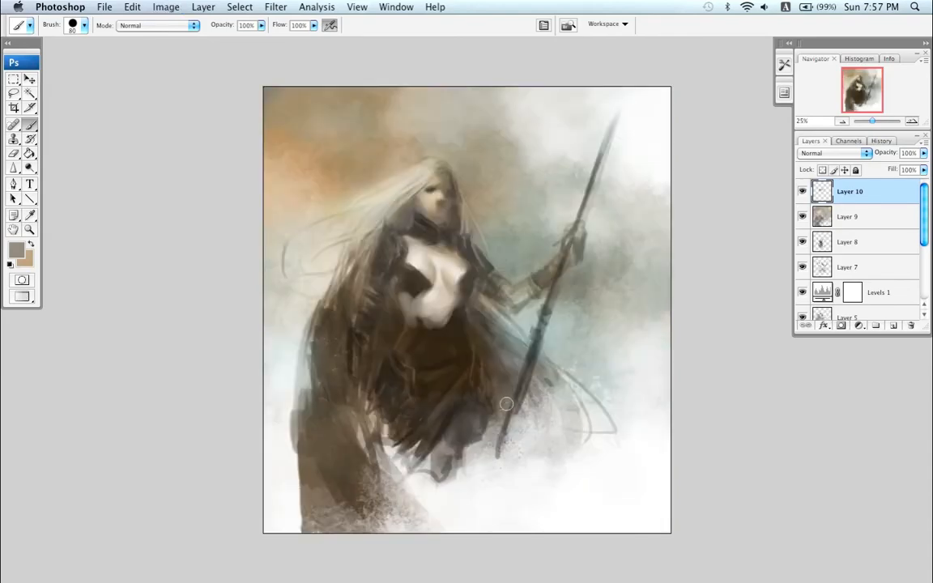
{"action": "left_click", "coordinate": [455, 255], "text": "alt"}
{"action": "key", "text": "bracketleft"}
{"action": "key", "text": "bracketleft"}
{"action": "key", "text": "bracketleft"}
{"action": "key", "text": "bracketleft"}
{"action": "key", "text": "bracketleft"}
{"action": "key", "text": "bracketleft"}
{"action": "left_click_drag", "start_coordinate": [406, 295], "coordinate": [412, 296]}
Step: Define the dark breast cup on the cape side with sampled dark tones and a brush of about 40 px
{"action": "left_click", "coordinate": [416, 285], "text": "alt"}
{"action": "key", "text": "bracketleft"}
{"action": "key", "text": "bracketleft"}
{"action": "key", "text": "bracketright"}
{"action": "key", "text": "bracketright"}
{"action": "key", "text": "bracketleft"}
{"action": "key", "text": "bracketleft"}
{"action": "left_click_drag", "start_coordinate": [411, 289], "coordinate": [423, 292]}
{"action": "left_click", "coordinate": [419, 239], "text": "alt"}
{"action": "left_click", "coordinate": [437, 241], "text": "alt"}
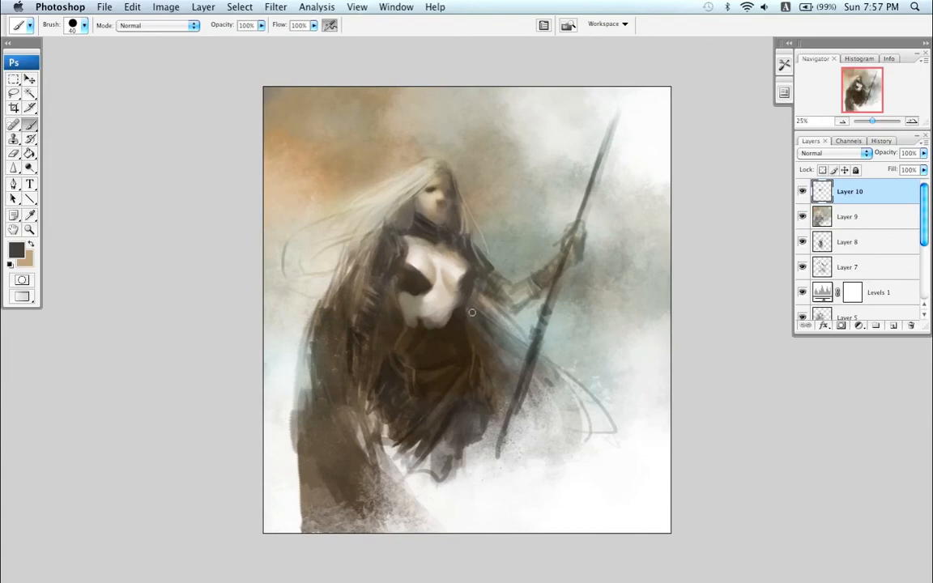
{"action": "left_click", "coordinate": [453, 304], "text": "alt"}
{"action": "key", "text": "bracketright"}
{"action": "key", "text": "bracketright"}
{"action": "left_click_drag", "start_coordinate": [456, 299], "coordinate": [460, 315]}
{"action": "key", "text": "super+z"}
Step: Extend the pale skin down the staff side of the abdomen with a larger brush and tones sampled from the torso
{"action": "left_click", "coordinate": [445, 246], "text": "alt"}
{"action": "left_click", "coordinate": [462, 304], "text": "alt"}
{"action": "key", "text": "bracketright"}
{"action": "key", "text": "bracketright"}
{"action": "key", "text": "bracketright"}
{"action": "key", "text": "bracketright"}
{"action": "key", "text": "bracketright"}
{"action": "key", "text": "bracketright"}
{"action": "mouse_move", "coordinate": [444, 322]}
{"action": "left_mouse_down"}
{"action": "mouse_move", "coordinate": [446, 339]}
{"action": "mouse_move", "coordinate": [442, 312]}
{"action": "left_mouse_up"}
{"action": "left_click", "coordinate": [436, 301], "text": "alt"}
{"action": "key", "text": "bracketleft"}
{"action": "key", "text": "bracketleft"}
{"action": "key", "text": "bracketleft"}
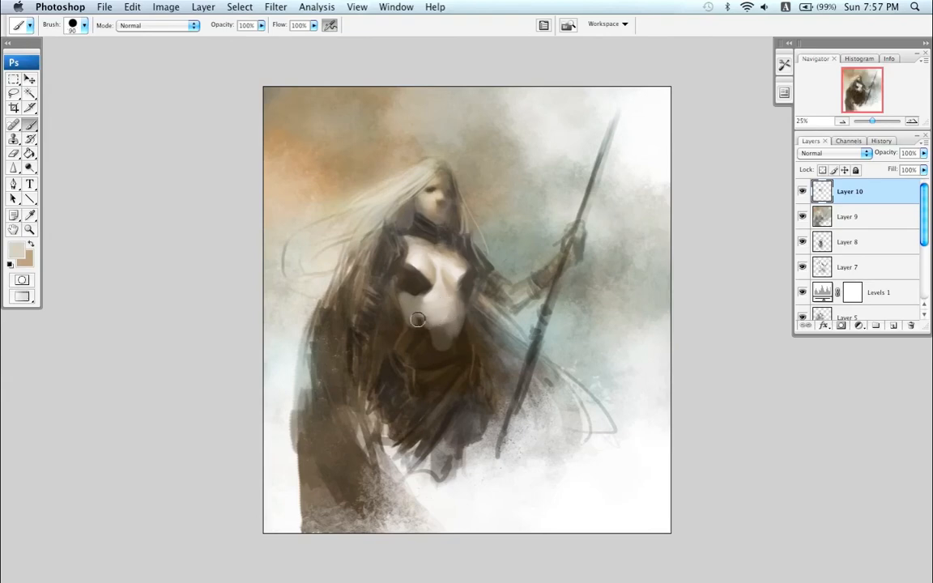
Step: Paint pale skin down the cape side of the waist to the hip with tones sampled from the abdomen
{"action": "left_click", "coordinate": [413, 316], "text": "alt"}
{"action": "left_click_drag", "start_coordinate": [414, 323], "coordinate": [422, 333]}
{"action": "key", "text": "bracketright"}
{"action": "key", "text": "bracketright"}
{"action": "left_click", "coordinate": [439, 315], "text": "alt"}
{"action": "key", "text": "bracketleft"}
{"action": "key", "text": "bracketleft"}
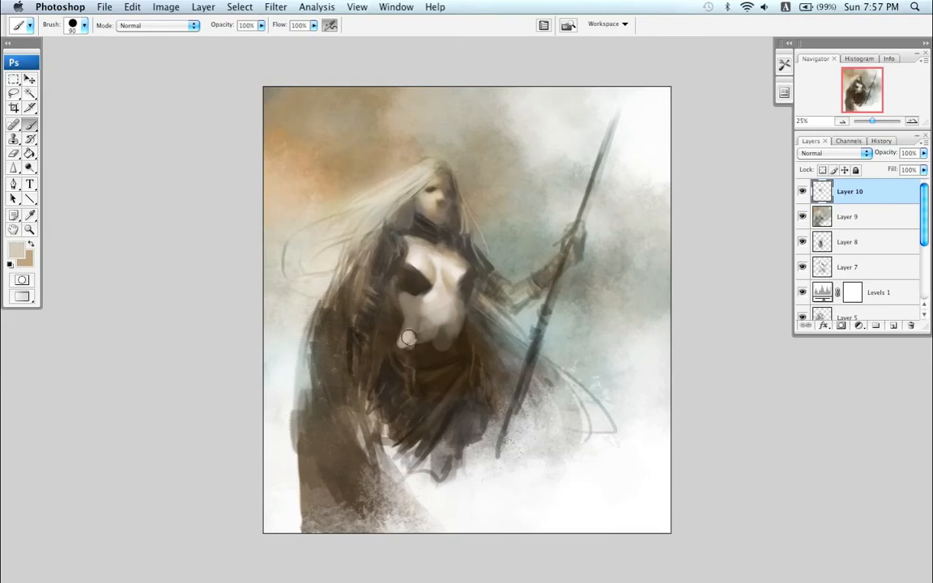
Step: Fill the lower abdomen between the hips with sampled skin tones, enlarging the brush to 200 px
{"action": "key", "text": "bracketright"}
{"action": "left_click", "coordinate": [417, 316], "text": "alt"}
{"action": "key", "text": "bracketright"}
{"action": "key", "text": "bracketright"}
{"action": "mouse_move", "coordinate": [419, 325]}
{"action": "left_mouse_down"}
{"action": "mouse_move", "coordinate": [430, 355]}
{"action": "mouse_move", "coordinate": [438, 343]}
{"action": "mouse_move", "coordinate": [451, 366]}
{"action": "mouse_move", "coordinate": [457, 355]}
{"action": "mouse_move", "coordinate": [440, 321]}
{"action": "mouse_move", "coordinate": [457, 332]}
{"action": "mouse_move", "coordinate": [426, 351]}
{"action": "mouse_move", "coordinate": [444, 319]}
{"action": "mouse_move", "coordinate": [444, 341]}
{"action": "left_mouse_up"}
{"action": "left_click", "coordinate": [447, 318], "text": "alt"}
{"action": "key", "text": "bracketright"}
{"action": "key", "text": "bracketright"}
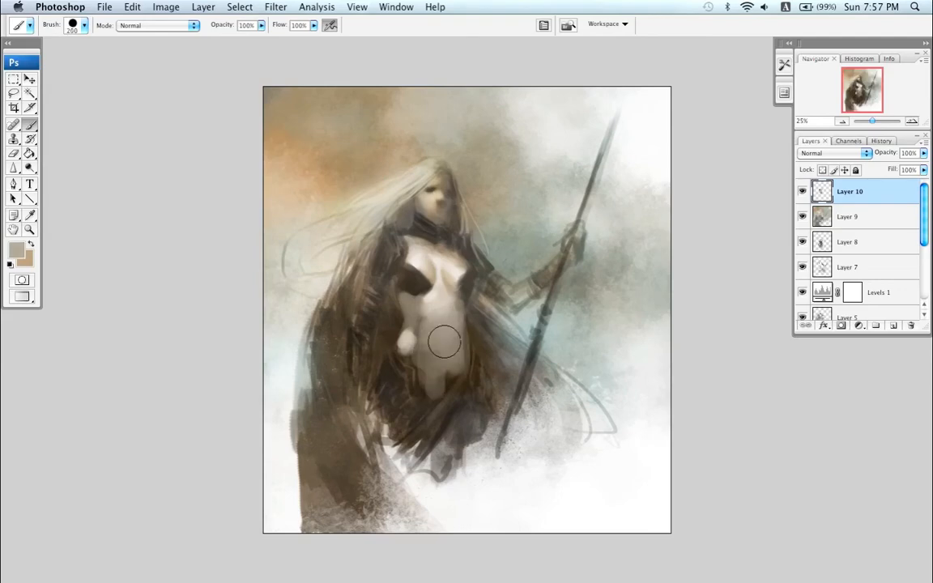
Step: Smooth the abdomen and waist with tones sampled from the belly, gradually reducing the brush size from 200 px
{"action": "key", "text": "bracketleft"}
{"action": "key", "text": "bracketleft"}
{"action": "key", "text": "bracketleft"}
{"action": "left_click", "coordinate": [420, 316], "text": "alt"}
{"action": "left_click", "coordinate": [423, 346], "text": "alt"}
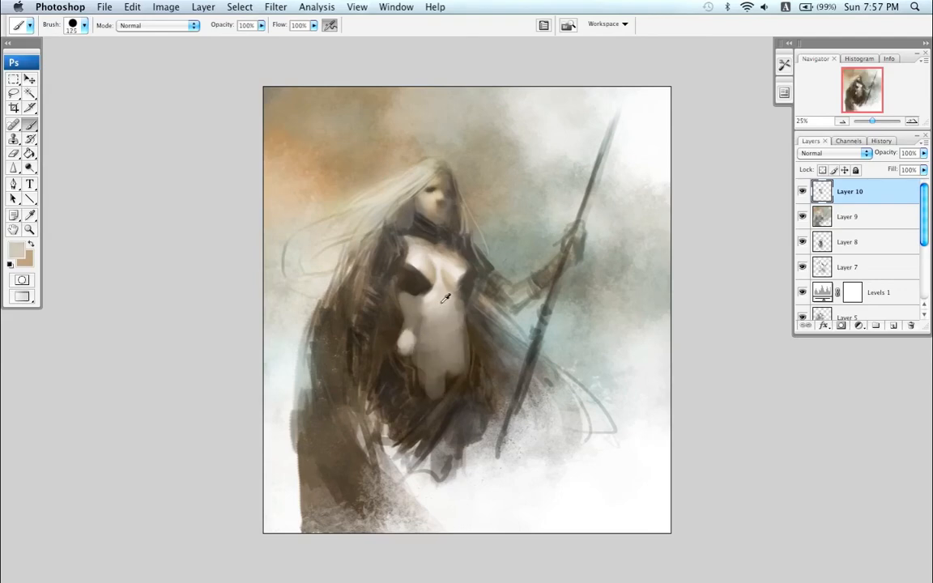
{"action": "key", "text": "bracketleft"}
{"action": "key", "text": "bracketleft"}
{"action": "key", "text": "bracketleft"}
{"action": "key", "text": "bracketleft"}
{"action": "key", "text": "bracketleft"}
{"action": "key", "text": "bracketleft"}
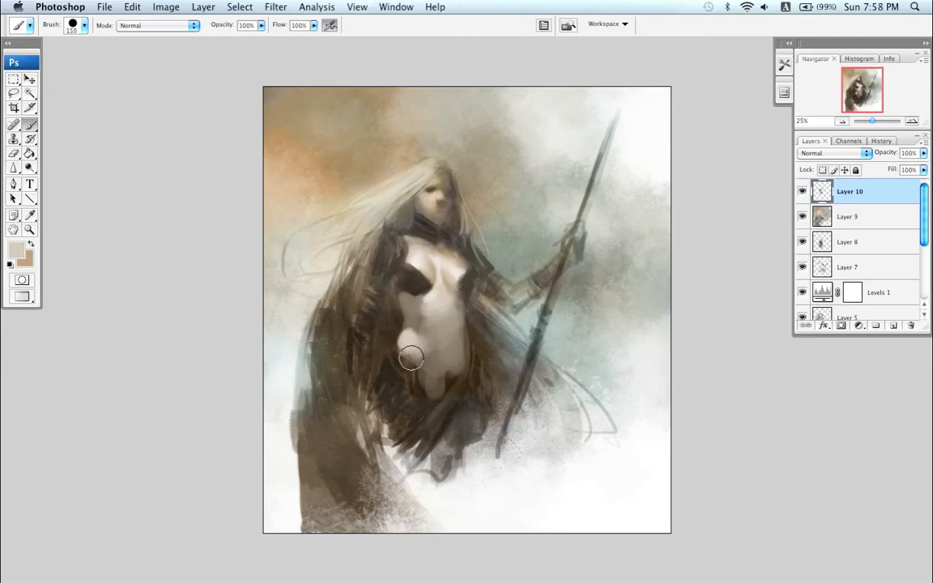
Step: Shape the waist and cape-side hip contour with a dark cape tone and sampled skin tones
{"action": "left_click", "coordinate": [385, 324], "text": "alt"}
{"action": "key", "text": "bracketright"}
{"action": "key", "text": "bracketright"}
{"action": "key", "text": "bracketright"}
{"action": "key", "text": "bracketright"}
{"action": "key", "text": "bracketright"}
{"action": "left_click", "coordinate": [402, 333], "text": "alt"}
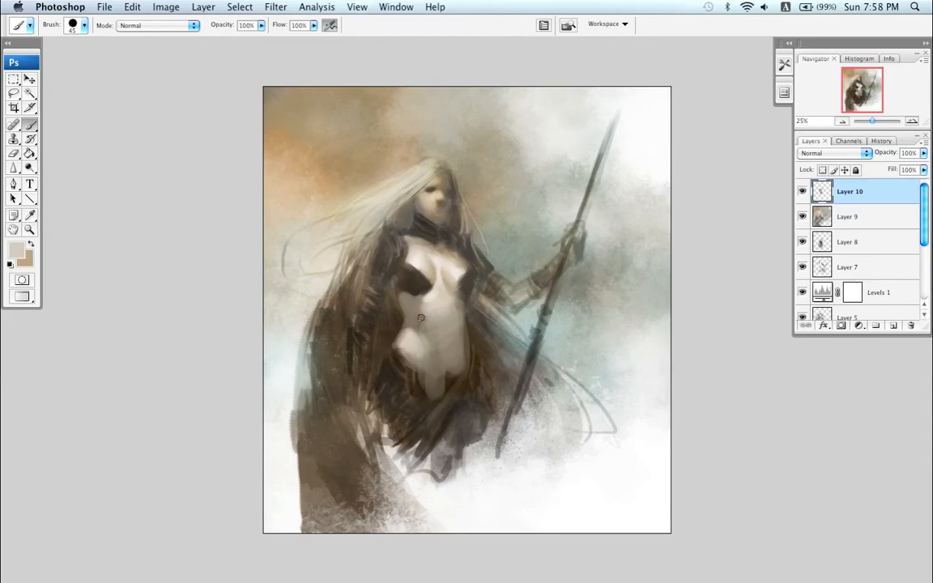
Step: Sharpen the cape-side waist and hip edge with dark tones sampled from the cape and a 60 px brush
{"action": "left_click", "coordinate": [387, 246], "text": "alt"}
{"action": "key", "text": "bracketright"}
{"action": "key", "text": "bracketright"}
{"action": "key", "text": "bracketright"}
{"action": "left_click", "coordinate": [399, 337], "text": "alt"}
{"action": "left_click", "coordinate": [393, 334], "text": "alt"}
Step: Flip the canvas back and repaint the waist and cape-side hip with sampled pale skin tones and a 100 px brush
{"action": "key", "text": "super+shift+h"}
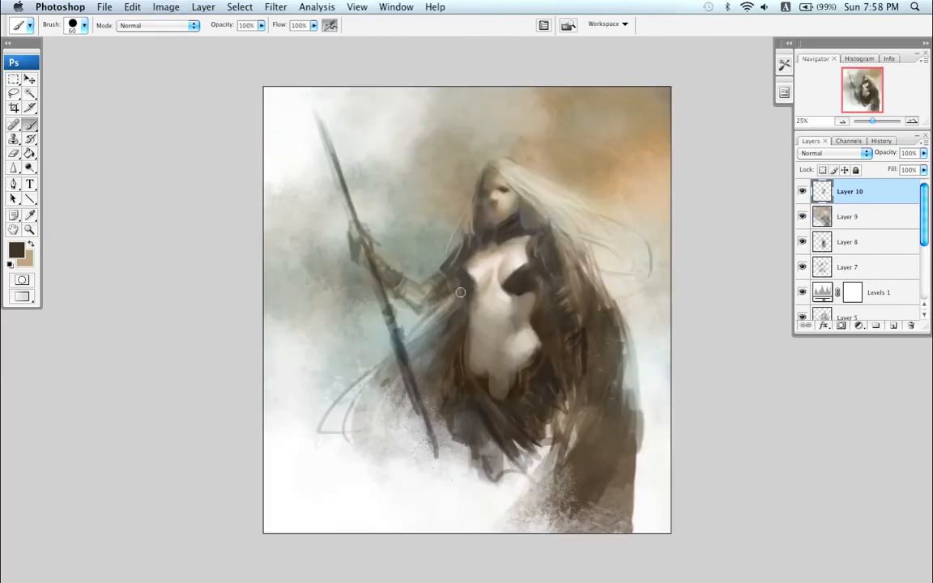
{"action": "left_click", "coordinate": [472, 310], "text": "alt"}
{"action": "key", "text": "bracketleft"}
{"action": "key", "text": "bracketleft"}
{"action": "key", "text": "bracketleft"}
{"action": "key", "text": "bracketleft"}
{"action": "key", "text": "bracketright"}
{"action": "key", "text": "bracketright"}
{"action": "key", "text": "bracketright"}
{"action": "key", "text": "bracketright"}
{"action": "key", "text": "bracketright"}
{"action": "key", "text": "bracketright"}
{"action": "key", "text": "bracketright"}
{"action": "key", "text": "bracketright"}
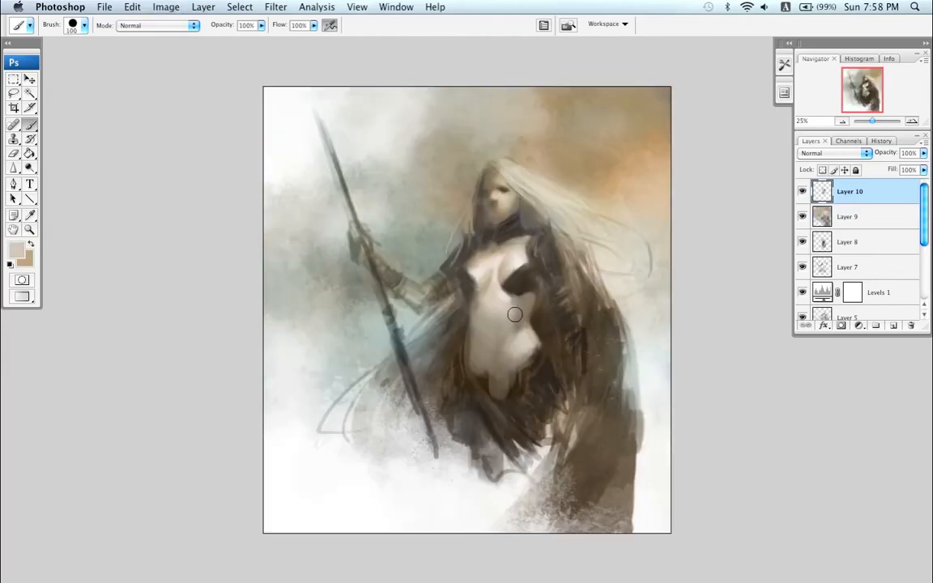
{"action": "left_click_drag", "start_coordinate": [515, 314], "coordinate": [529, 345]}
{"action": "left_click", "coordinate": [527, 317], "text": "alt"}
{"action": "left_click", "coordinate": [513, 315], "text": "alt"}
{"action": "left_click_drag", "start_coordinate": [520, 303], "coordinate": [518, 304]}
Step: Smooth the waist with a pale skin tone sampled from the cape-side hip, enlarging the brush to 150 px
{"action": "key", "text": "bracketleft"}
{"action": "key", "text": "bracketleft"}
{"action": "key", "text": "bracketleft"}
{"action": "left_click", "coordinate": [525, 333], "text": "alt"}
{"action": "key", "text": "bracketright"}
{"action": "key", "text": "bracketright"}
{"action": "key", "text": "bracketright"}
{"action": "key", "text": "bracketright"}
{"action": "key", "text": "bracketright"}
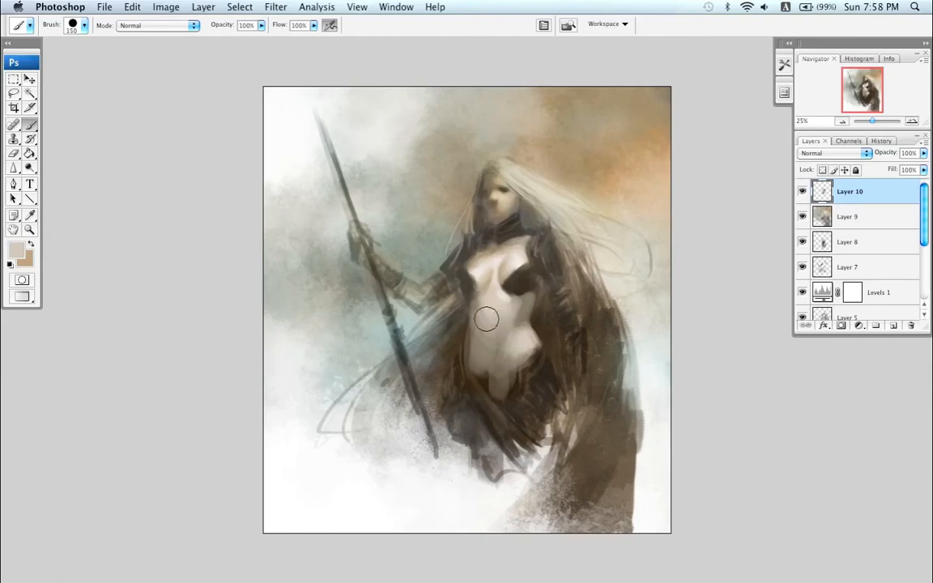
Step: Even out the abdomen and lower belly with pale skin tone, varying the brush size up to 125 px
{"action": "key", "text": "bracketleft"}
{"action": "key", "text": "bracketleft"}
{"action": "key", "text": "bracketleft"}
{"action": "key", "text": "bracketleft"}
{"action": "key", "text": "bracketleft"}
{"action": "key", "text": "bracketleft"}
{"action": "key", "text": "bracketleft"}
{"action": "key", "text": "bracketleft"}
{"action": "key", "text": "bracketleft"}
{"action": "key", "text": "bracketleft"}
{"action": "key", "text": "bracketright"}
{"action": "key", "text": "bracketright"}
{"action": "key", "text": "bracketright"}
{"action": "key", "text": "bracketright"}
{"action": "key", "text": "bracketright"}
{"action": "key", "text": "bracketright"}
{"action": "key", "text": "bracketright"}
{"action": "key", "text": "bracketright"}
{"action": "key", "text": "bracketright"}
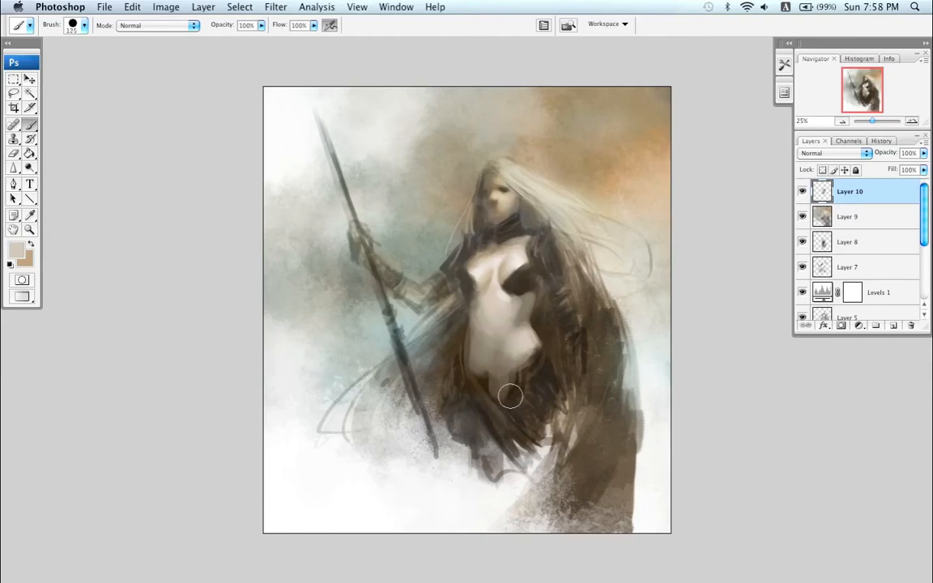
Step: Touch up the edge of the staff-side breast with a pale tone sampled there and a small brush
{"action": "key", "text": "bracketleft"}
{"action": "key", "text": "bracketleft"}
{"action": "key", "text": "bracketleft"}
{"action": "key", "text": "bracketleft"}
{"action": "key", "text": "bracketleft"}
{"action": "key", "text": "bracketleft"}
{"action": "key", "text": "bracketleft"}
{"action": "left_click", "coordinate": [467, 278], "text": "alt"}
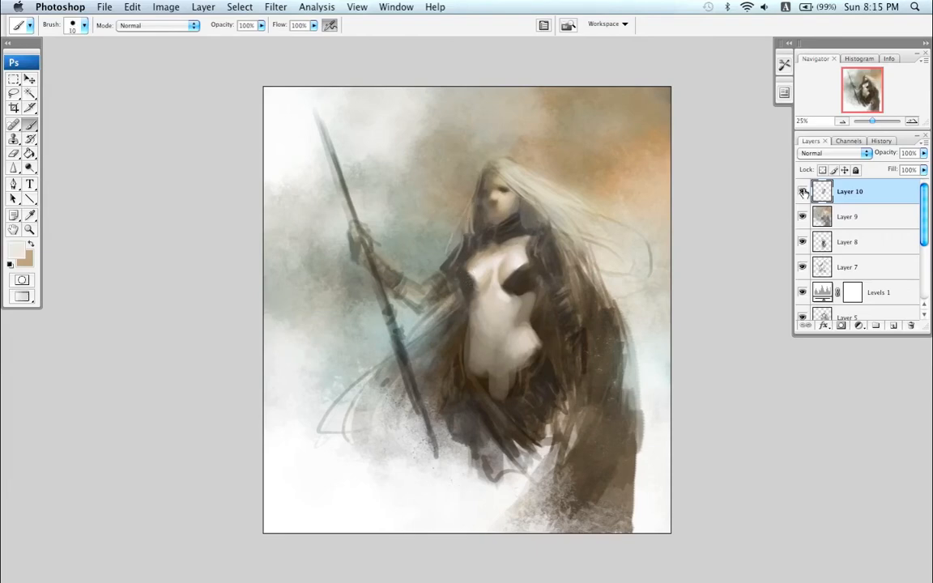
Step: Compare the painting with and without Layer 10, and add a new layer above it
{"action": "left_click", "coordinate": [801, 191]}
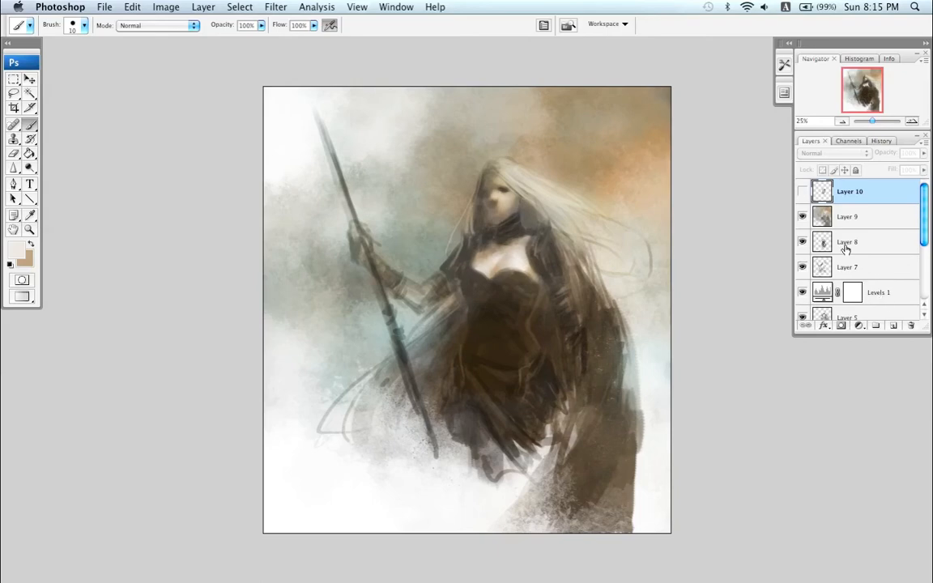
{"action": "left_click", "coordinate": [801, 191]}
{"action": "left_click", "coordinate": [893, 324]}
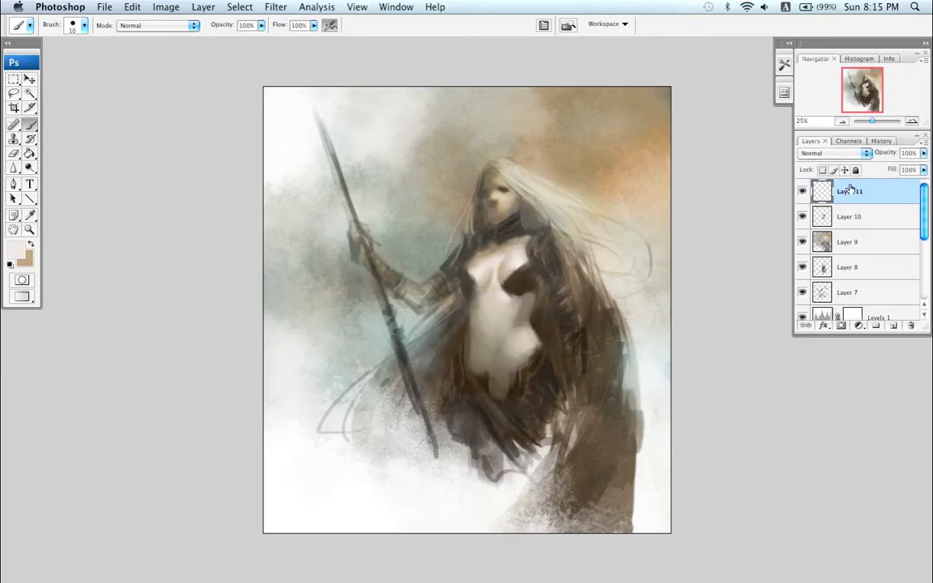
Step: Switch to the soft round 50 px brush preset for working on the chest up close
{"action": "key", "text": "super+equal"}
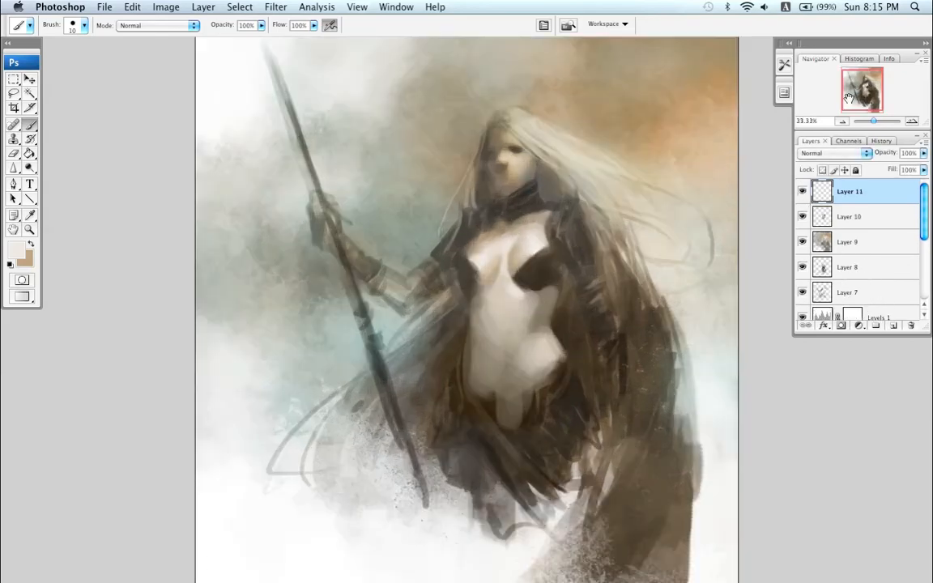
{"action": "left_click_drag", "start_coordinate": [504, 285], "coordinate": [464, 302]}
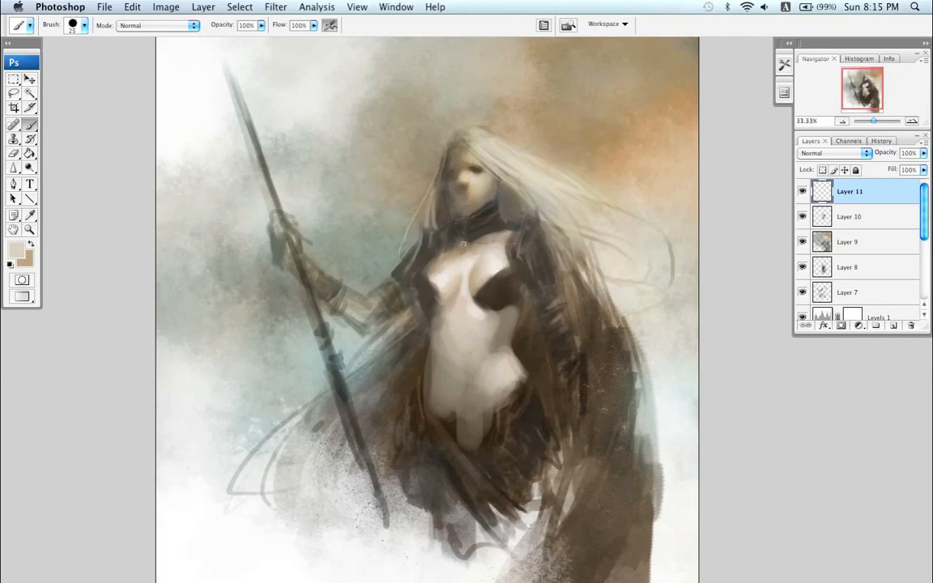
{"action": "key", "text": "bracketright"}
{"action": "key", "text": "bracketright"}
{"action": "key", "text": "bracketright"}
{"action": "key", "text": "bracketright"}
{"action": "right_click", "coordinate": [469, 279]}
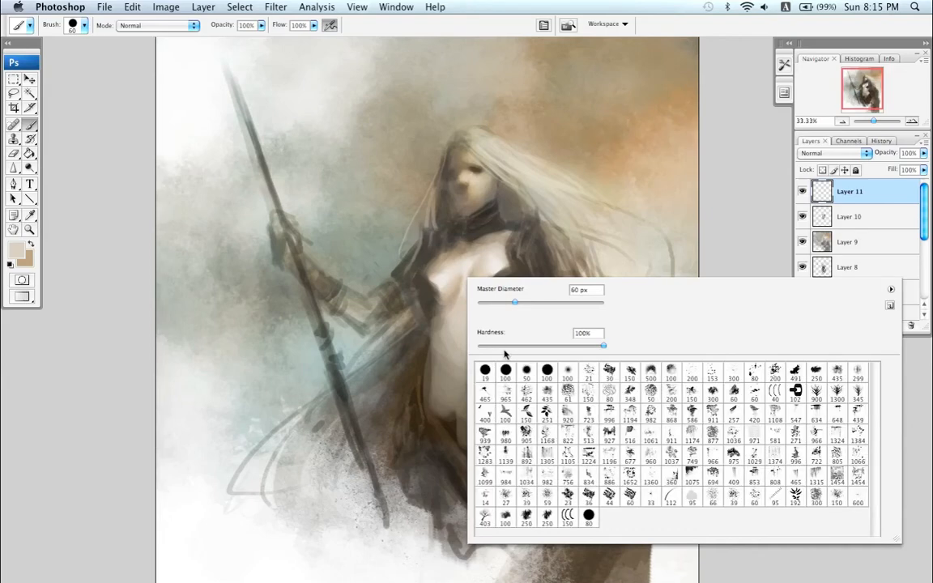
{"action": "double_click", "coordinate": [526, 373]}
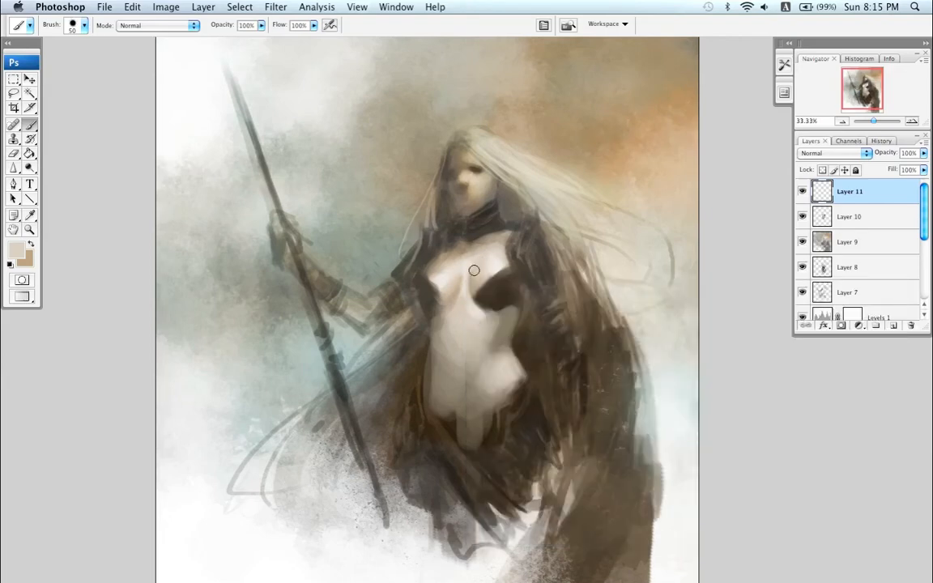
Step: Blend the centre of the chest and cleavage with several sampled skin tones, adjusting the soft brush size
{"action": "left_click", "coordinate": [489, 260], "text": "alt"}
{"action": "left_click", "coordinate": [477, 274], "text": "alt"}
{"action": "left_click", "coordinate": [469, 264], "text": "alt"}
{"action": "left_click", "coordinate": [465, 261], "text": "alt"}
{"action": "key", "text": "bracketleft"}
{"action": "left_click", "coordinate": [494, 266], "text": "alt"}
{"action": "key", "text": "bracketright"}
{"action": "key", "text": "bracketright"}
{"action": "key", "text": "bracketright"}
{"action": "key", "text": "bracketright"}
{"action": "key", "text": "bracketright"}
Step: Mix a warm tan (#c4aa7e) from the cleavage tone and shade the staff-side breast, blending with sampled tones
{"action": "left_click", "coordinate": [468, 277], "text": "alt"}
{"action": "left_click", "coordinate": [16, 250]}
{"action": "left_click_drag", "start_coordinate": [297, 250], "coordinate": [317, 234]}
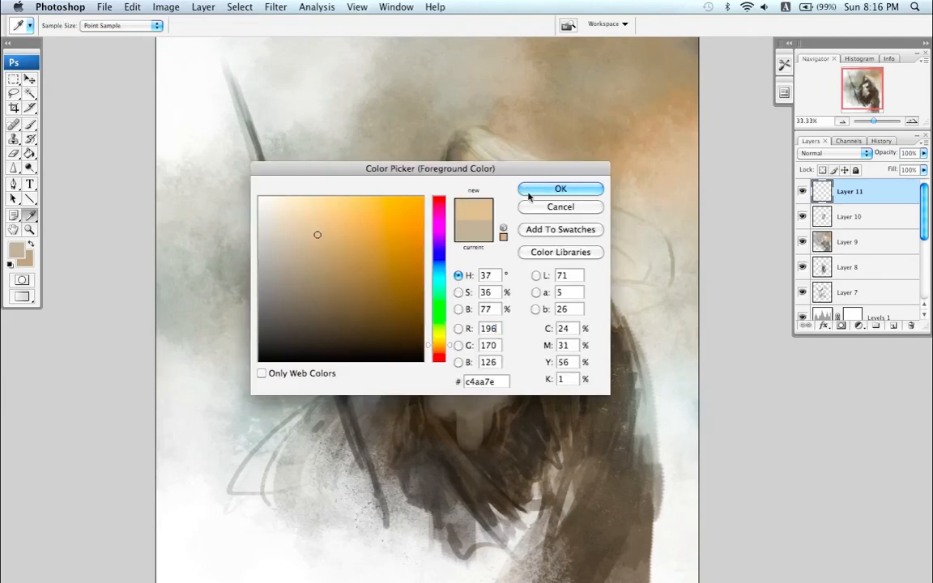
{"action": "left_click", "coordinate": [528, 192]}
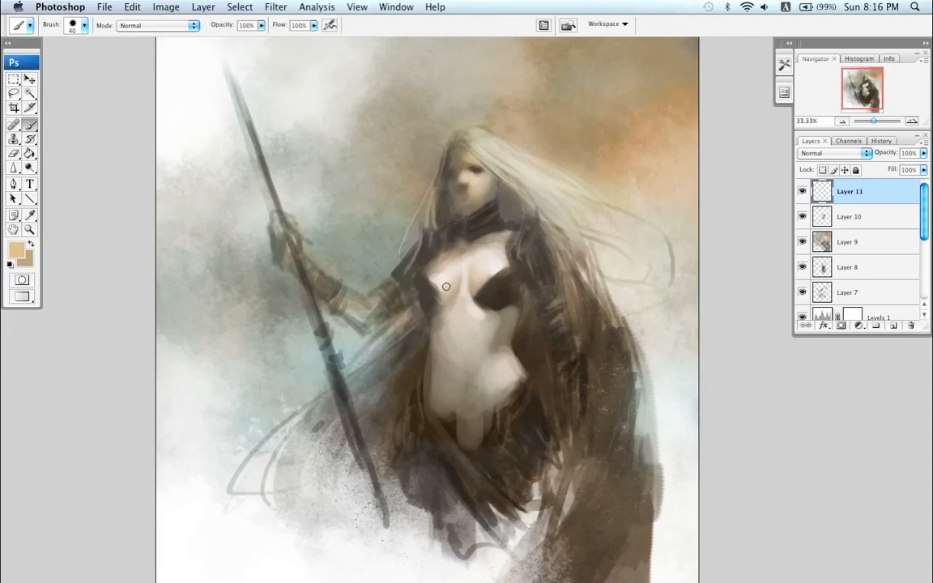
{"action": "key", "text": "bracketright"}
{"action": "left_click", "coordinate": [445, 281], "text": "alt"}
{"action": "key", "text": "bracketleft"}
{"action": "left_click", "coordinate": [453, 278], "text": "alt"}
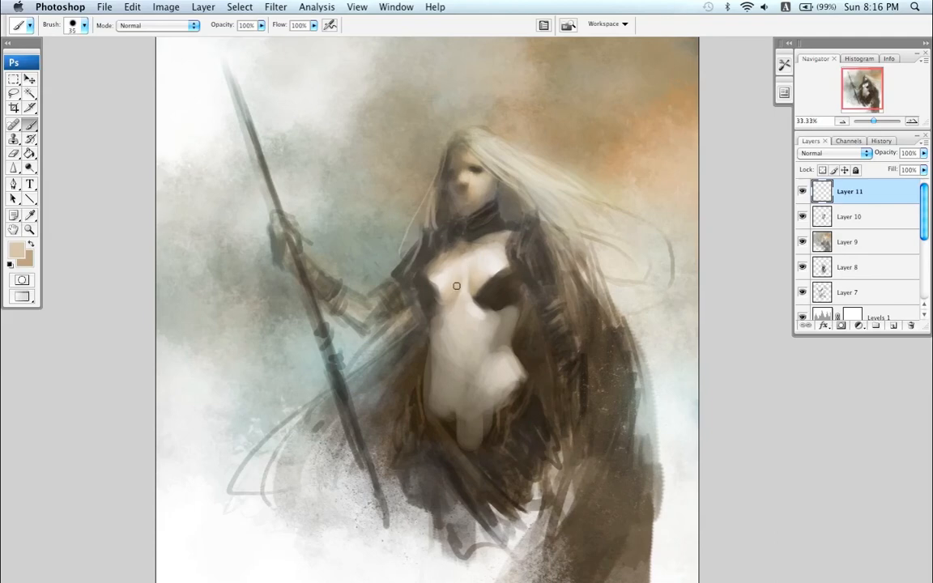
Step: Soften the inner side of the cape-side breast with sampled pale tones and a soft 40 px brush
{"action": "left_click", "coordinate": [479, 265], "text": "alt"}
{"action": "left_click", "coordinate": [488, 264], "text": "alt"}
{"action": "key", "text": "bracketright"}
{"action": "key", "text": "bracketright"}
{"action": "key", "text": "bracketright"}
{"action": "key", "text": "bracketright"}
{"action": "key", "text": "bracketleft"}
Step: Flip the canvas horizontally and blend the cleavage with skin tones sampled on either side of it
{"action": "key", "text": "super+shift+h"}
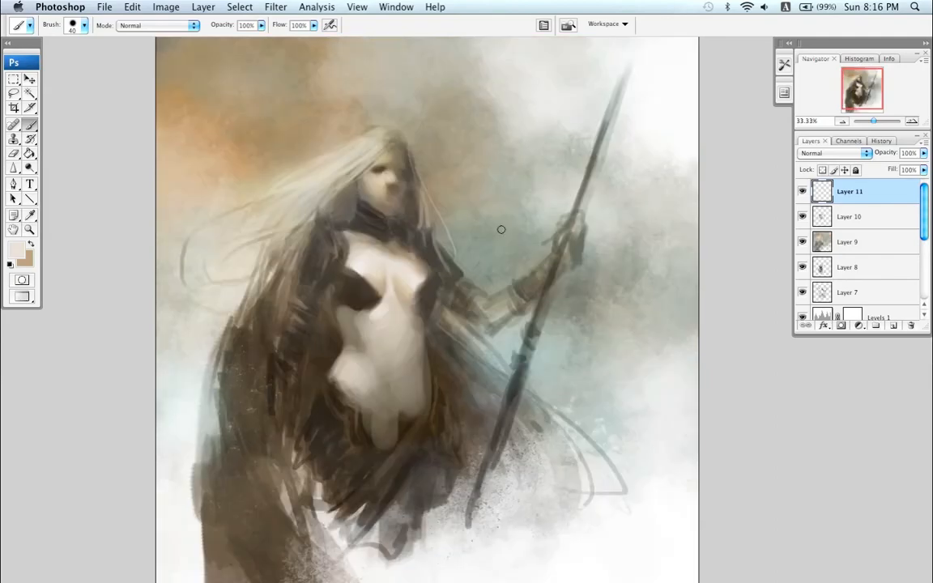
{"action": "left_click_drag", "start_coordinate": [506, 275], "coordinate": [525, 267]}
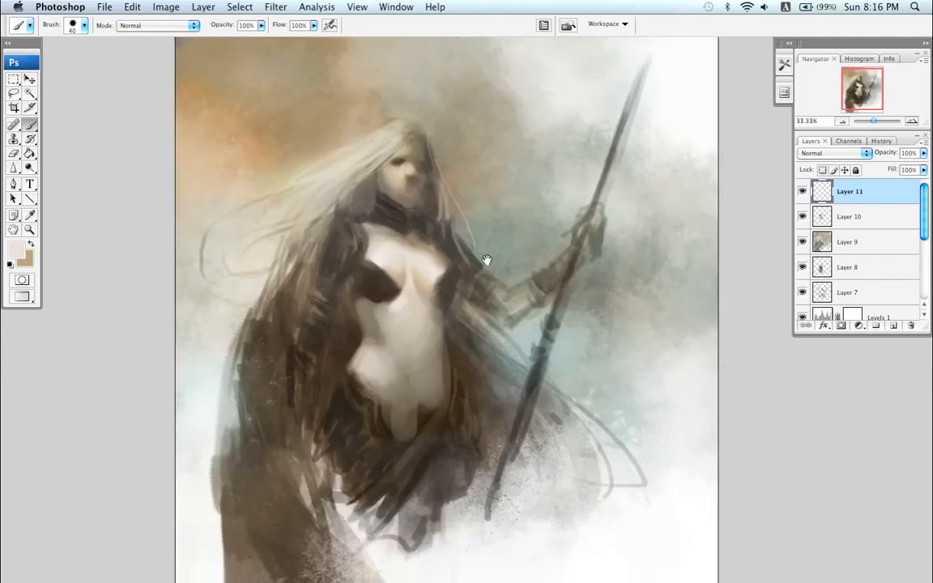
{"action": "left_click", "coordinate": [419, 271], "text": "alt"}
{"action": "left_click", "coordinate": [402, 270], "text": "alt"}
Step: Switch to the hard round 19 px brush preset and refine the cleavage with sampled skin tones
{"action": "right_click", "coordinate": [445, 295]}
{"action": "double_click", "coordinate": [467, 391]}
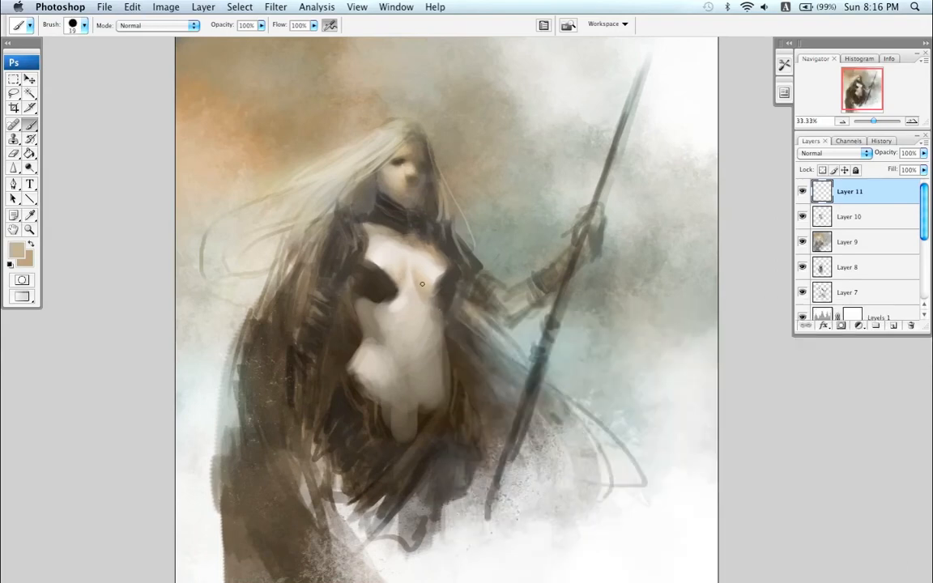
{"action": "left_click", "coordinate": [405, 274], "text": "alt"}
{"action": "left_click", "coordinate": [410, 284], "text": "alt"}
Step: Smooth the upper abdomen below the breasts with a pale skin tone, using brush sizes from 100 to 175 px
{"action": "key", "text": "bracketright"}
{"action": "key", "text": "bracketright"}
{"action": "key", "text": "bracketright"}
{"action": "key", "text": "bracketright"}
{"action": "key", "text": "bracketright"}
{"action": "key", "text": "bracketright"}
{"action": "key", "text": "bracketright"}
{"action": "key", "text": "bracketright"}
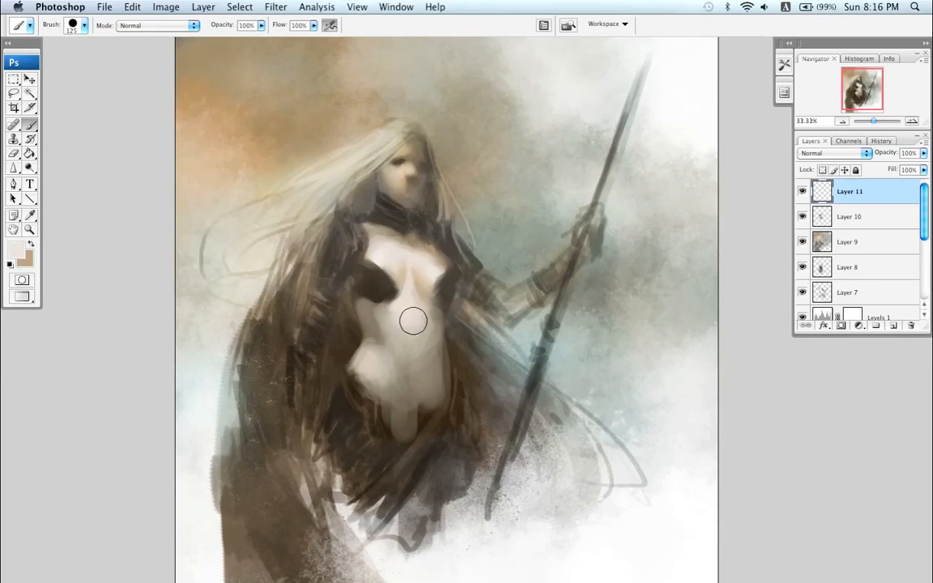
{"action": "key", "text": "bracketleft"}
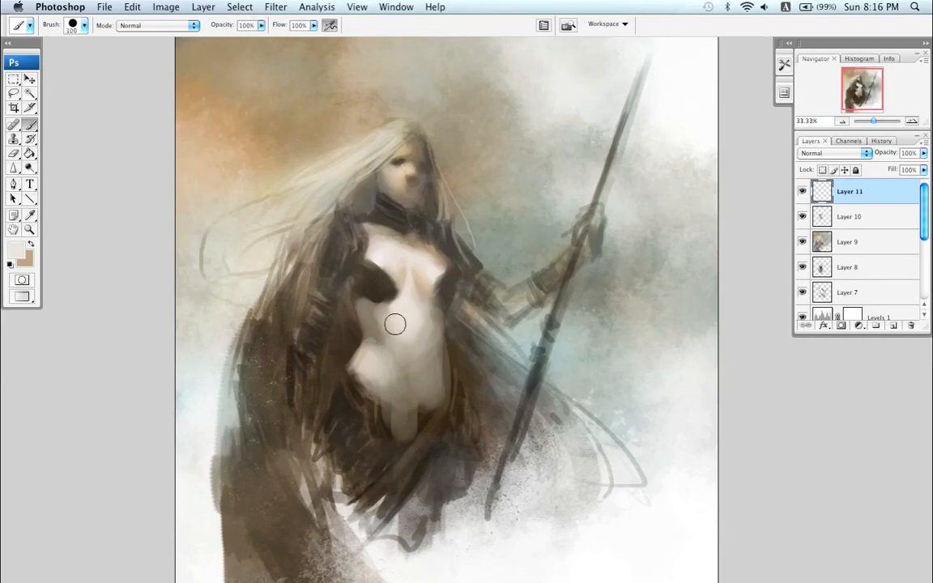
{"action": "key", "text": "bracketright"}
{"action": "key", "text": "bracketright"}
{"action": "key", "text": "bracketright"}
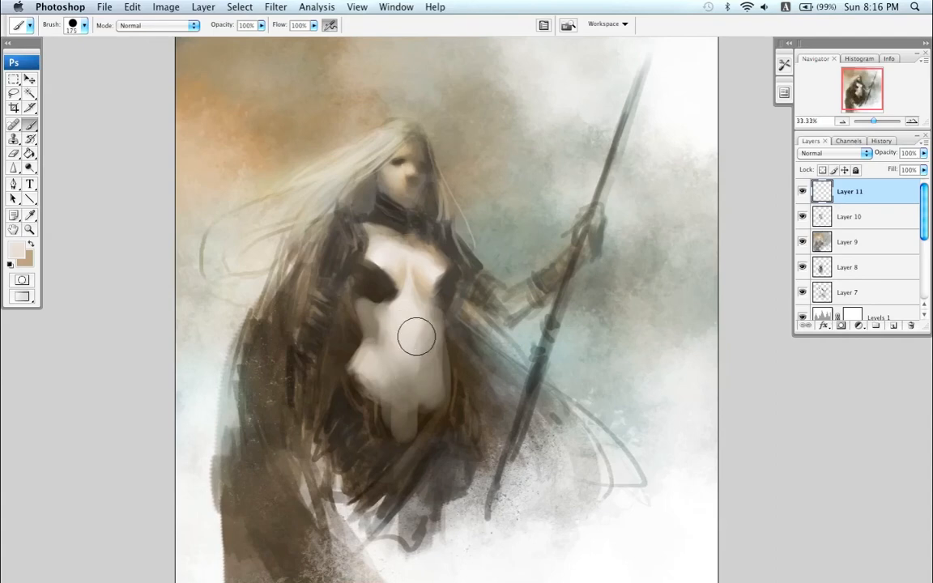
Step: Shade the cape-side waist below the dark breast cup with sampled muted tones and an 80 px brush
{"action": "key", "text": "bracketleft"}
{"action": "key", "text": "bracketleft"}
{"action": "key", "text": "bracketleft"}
{"action": "left_click", "coordinate": [406, 274], "text": "alt"}
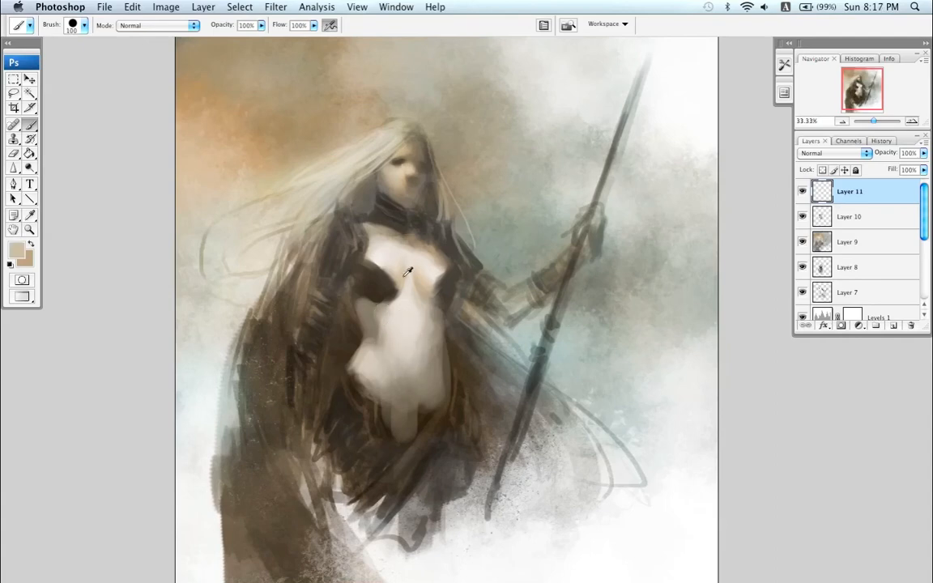
{"action": "left_click_drag", "start_coordinate": [370, 311], "coordinate": [375, 316]}
{"action": "key", "text": "bracketright"}
{"action": "key", "text": "bracketright"}
{"action": "key", "text": "bracketleft"}
{"action": "key", "text": "bracketleft"}
{"action": "key", "text": "bracketleft"}
{"action": "key", "text": "bracketleft"}
{"action": "left_click", "coordinate": [367, 316], "text": "alt"}
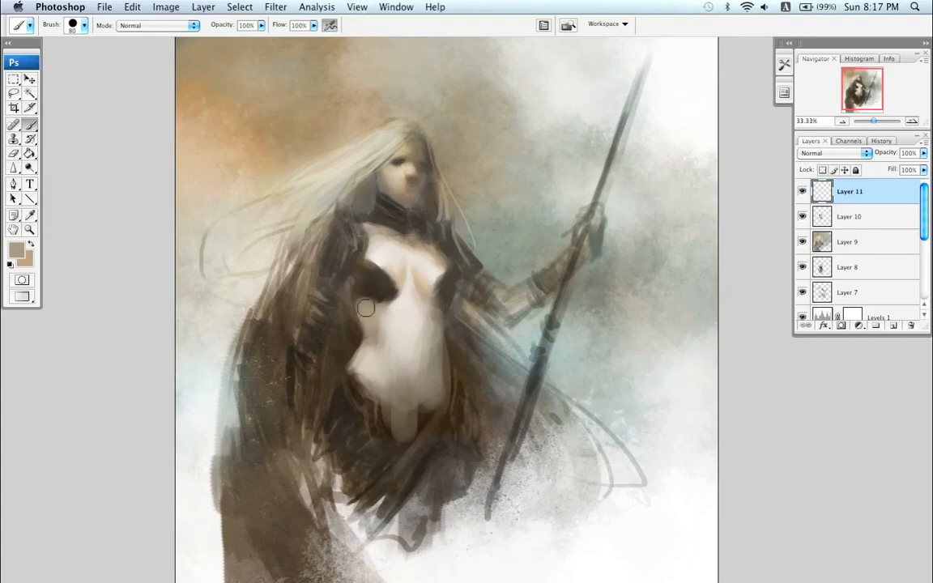
Step: Refine the cleavage shading with a smaller brush and tones sampled from both sides of the chest
{"action": "key", "text": "bracketleft"}
{"action": "key", "text": "bracketleft"}
{"action": "key", "text": "bracketleft"}
{"action": "left_click", "coordinate": [413, 265], "text": "alt"}
{"action": "left_click", "coordinate": [421, 279], "text": "alt"}
Step: Work at 100% zoom and shade the inner cape-side breast with sampled warm tones and a 30 px brush
{"action": "key", "text": "super+plus"}
{"action": "key", "text": "super+plus"}
{"action": "key", "text": "super+plus"}
{"action": "left_click_drag", "start_coordinate": [390, 213], "coordinate": [423, 298]}
{"action": "left_click", "coordinate": [372, 279], "text": "alt"}
{"action": "mouse_move", "coordinate": [368, 274]}
{"action": "left_mouse_down"}
{"action": "mouse_move", "coordinate": [376, 289]}
{"action": "mouse_move", "coordinate": [342, 281]}
{"action": "left_mouse_up"}
{"action": "left_click", "coordinate": [338, 287], "text": "alt"}
{"action": "key", "text": "bracketleft"}
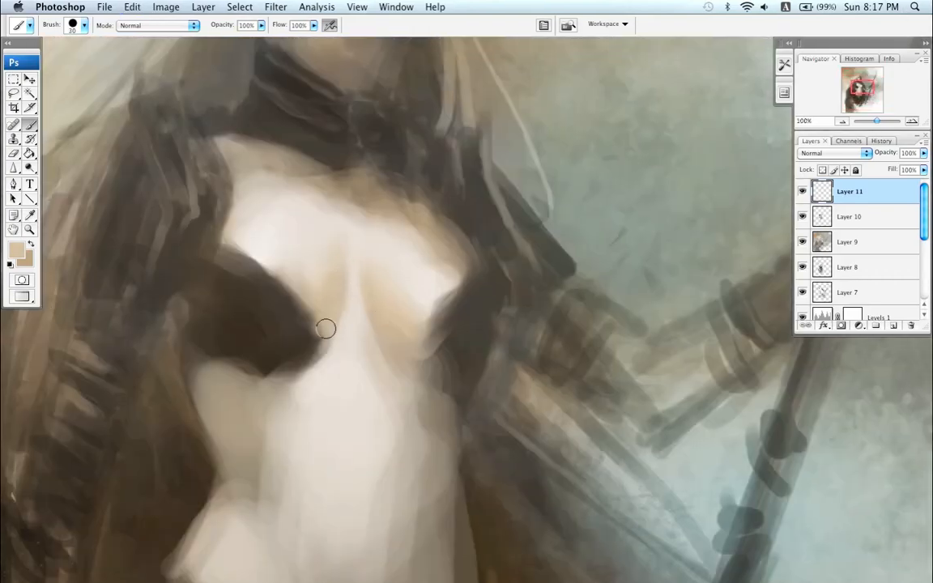
Step: Clean up the sternum with a sampled pale tone and 35 to 50 px brush, then blend the inner breast shading
{"action": "key", "text": "bracketright"}
{"action": "left_click", "coordinate": [358, 260], "text": "alt"}
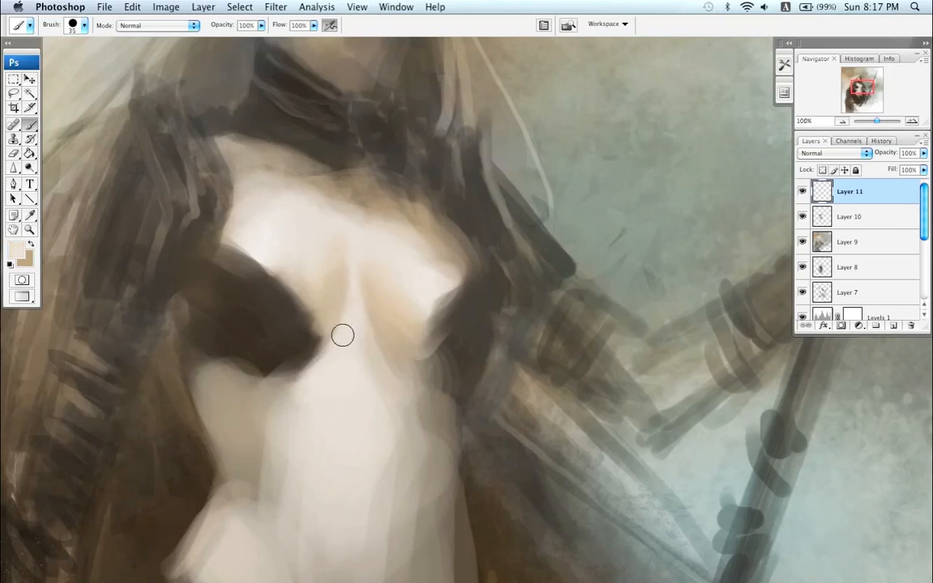
{"action": "key", "text": "bracketright"}
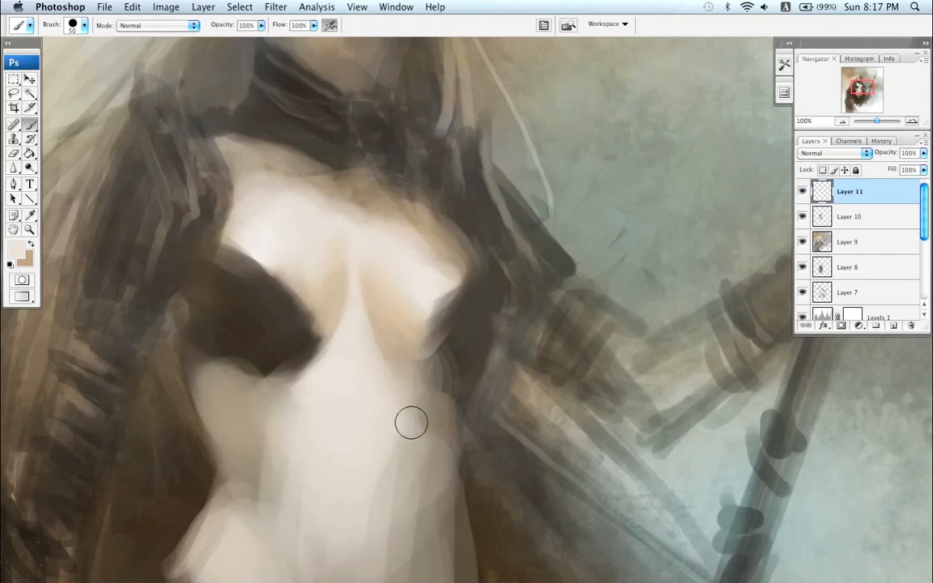
{"action": "key", "text": "bracketleft"}
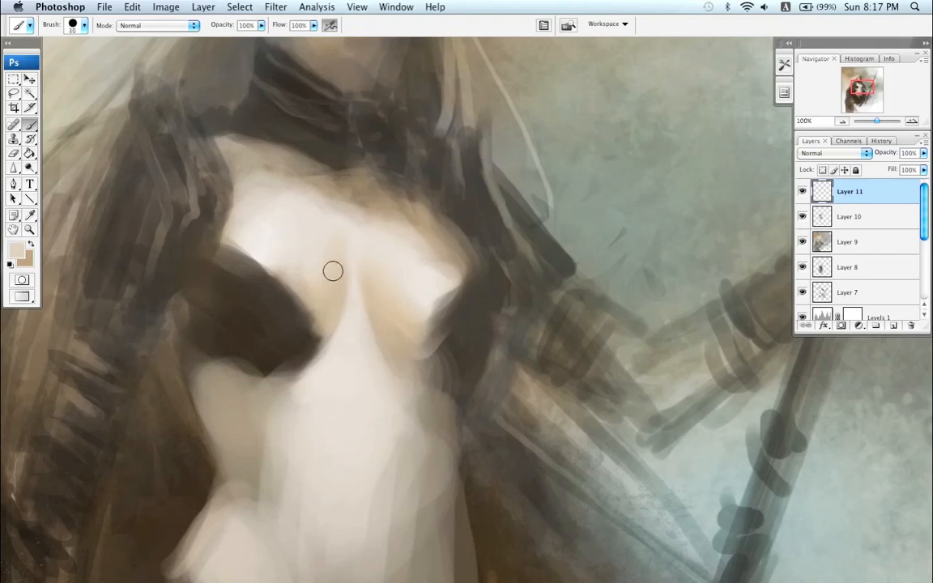
{"action": "left_click", "coordinate": [381, 323], "text": "alt"}
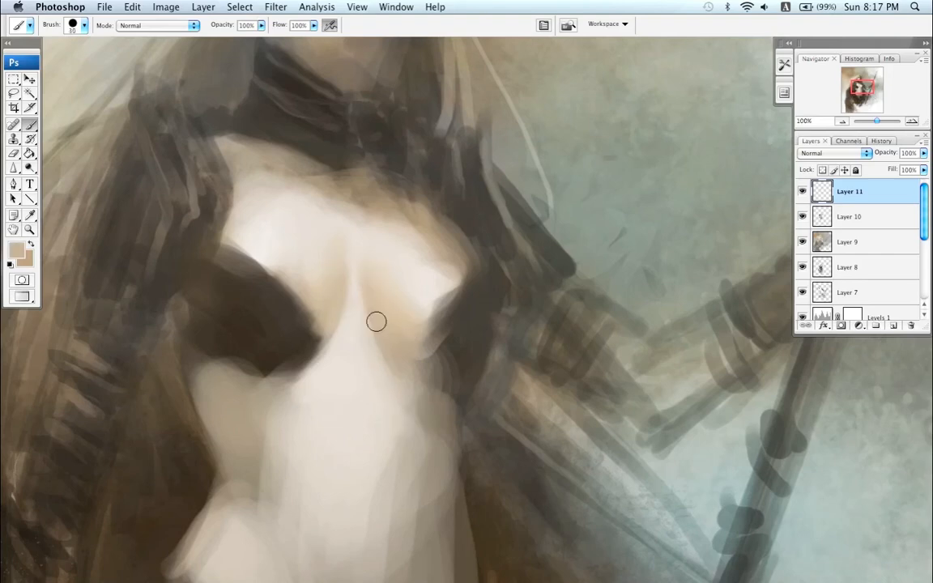
{"action": "key", "text": "bracketleft"}
{"action": "key", "text": "bracketleft"}
Step: Swap the foreground and background colours and darken the new foreground to brown #775e3c
{"action": "left_click", "coordinate": [30, 246]}
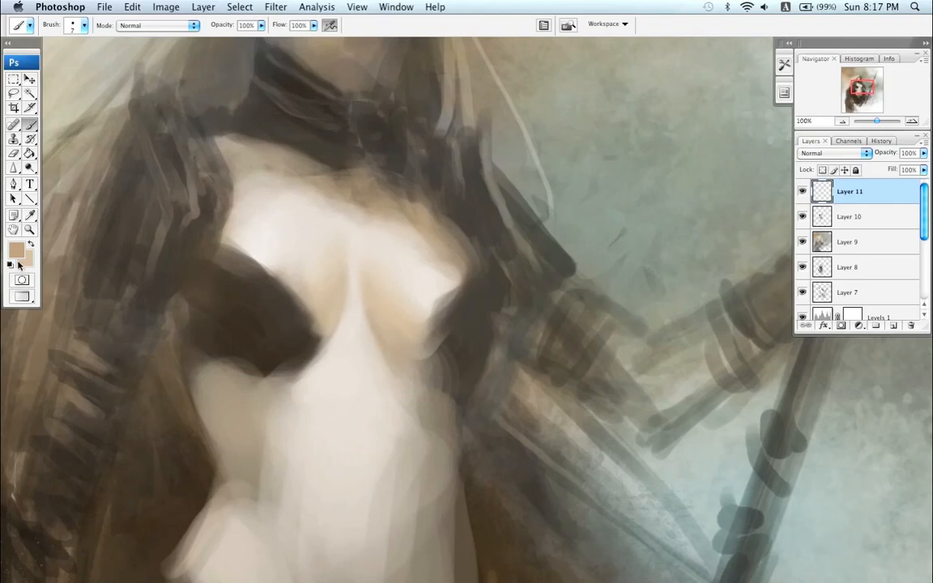
{"action": "left_click", "coordinate": [17, 252]}
{"action": "mouse_move", "coordinate": [320, 289]}
{"action": "left_mouse_down"}
{"action": "mouse_move", "coordinate": [321, 280]}
{"action": "mouse_move", "coordinate": [340, 285]}
{"action": "left_mouse_up"}
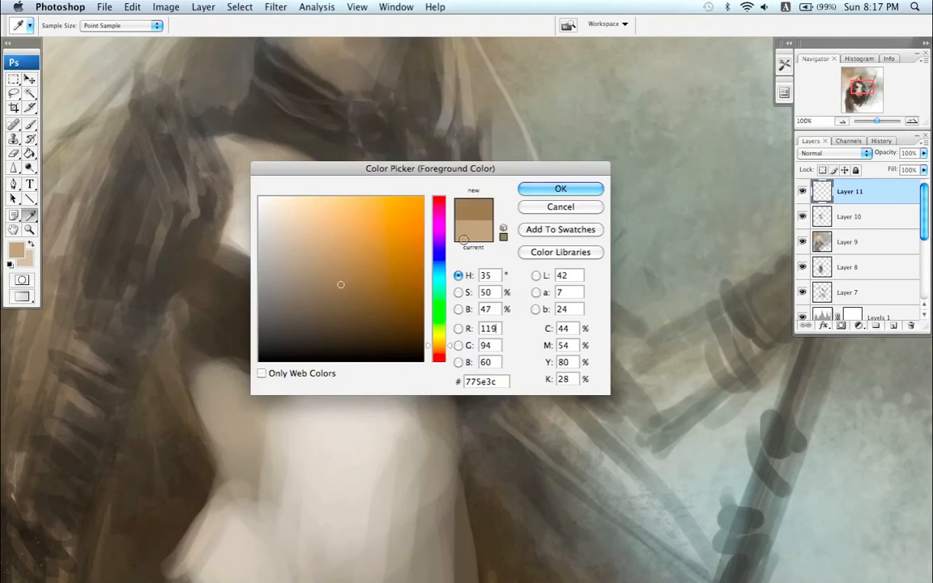
{"action": "left_click", "coordinate": [560, 189]}
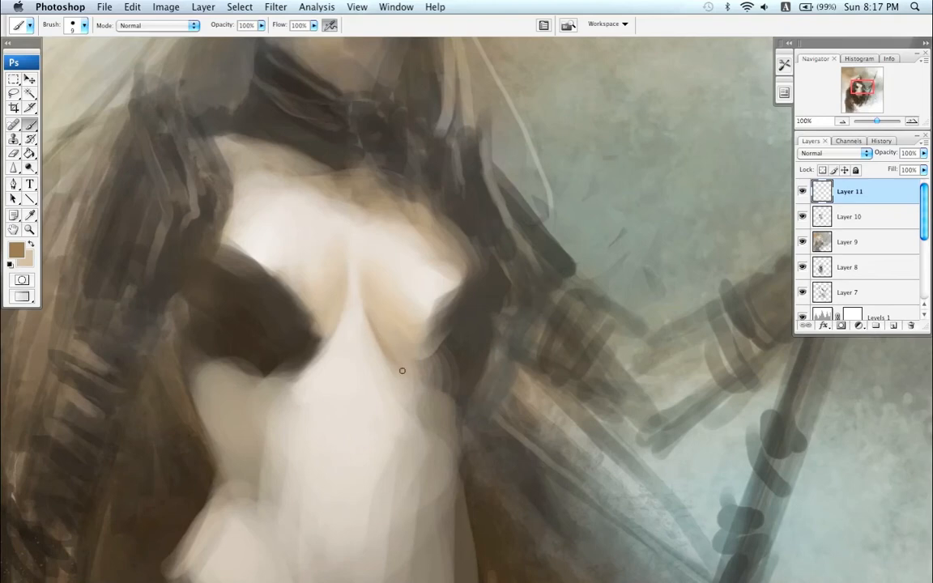
Step: Define the shadow under the staff-side breast down to the ribs, blending with sampled skin tones and small brush sizes
{"action": "left_click", "coordinate": [346, 311], "text": "alt"}
{"action": "key", "text": "bracketright"}
{"action": "key", "text": "bracketright"}
{"action": "key", "text": "bracketright"}
{"action": "key", "text": "bracketleft"}
{"action": "key", "text": "bracketleft"}
{"action": "key", "text": "bracketleft"}
{"action": "left_click", "coordinate": [383, 327], "text": "alt"}
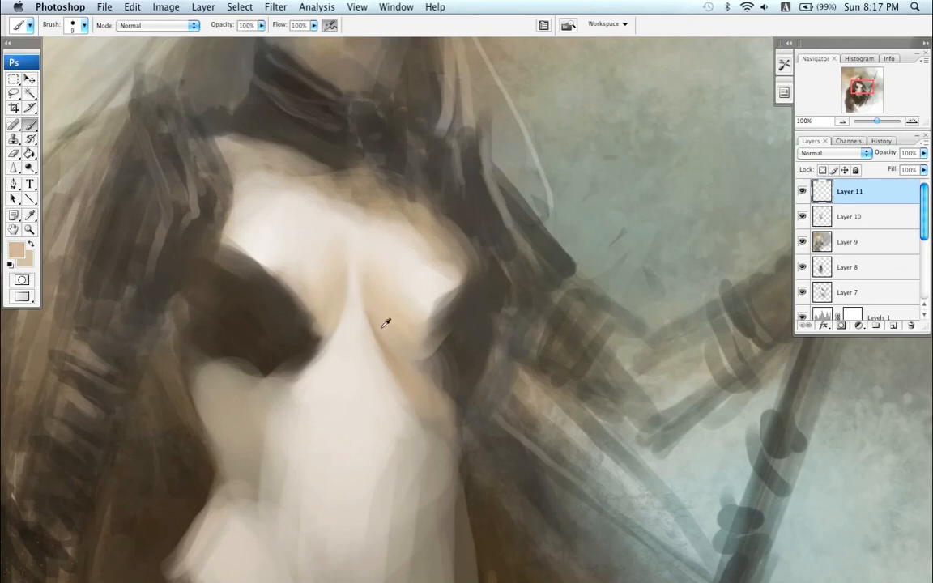
Step: Pick a lighter warm tan and paint reflected light along the lower edge of the staff-side breast
{"action": "left_click", "coordinate": [16, 250]}
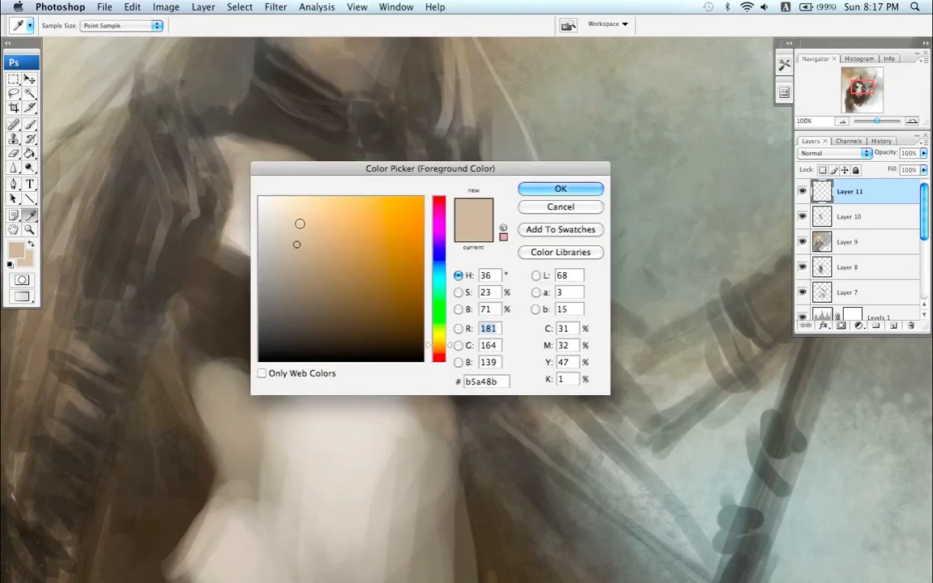
{"action": "left_click", "coordinate": [297, 220]}
{"action": "left_click_drag", "start_coordinate": [297, 220], "coordinate": [302, 226]}
{"action": "key", "text": "Return"}
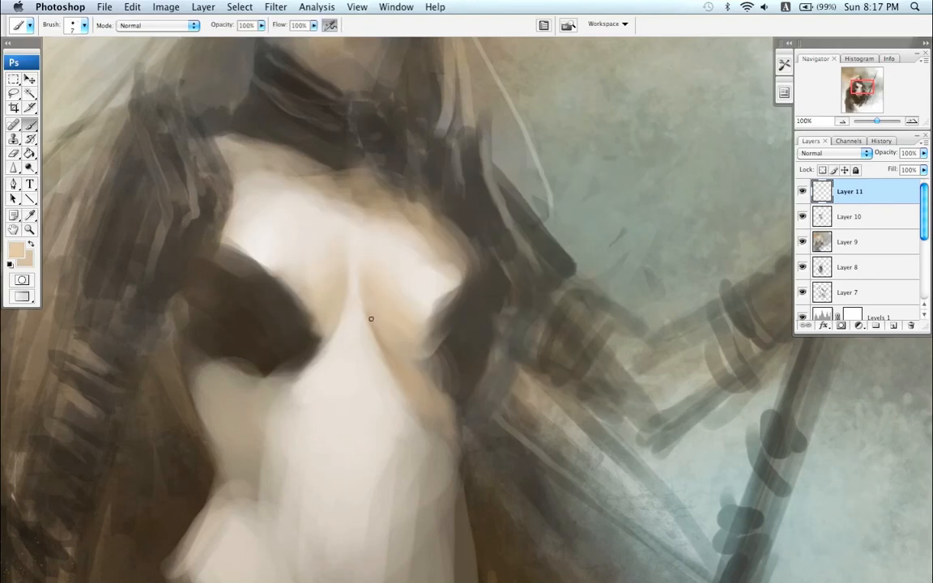
{"action": "key", "text": "bracketright"}
{"action": "key", "text": "bracketright"}
{"action": "key", "text": "bracketright"}
{"action": "key", "text": "bracketright"}
{"action": "key", "text": "bracketright"}
{"action": "key", "text": "bracketright"}
{"action": "key", "text": "bracketright"}
{"action": "left_click_drag", "start_coordinate": [382, 325], "coordinate": [419, 371]}
{"action": "left_click_drag", "start_coordinate": [385, 333], "coordinate": [426, 375]}
Step: Sample tan skin tones and blend the lower curve of the staff-side breast with a 15 to 35 px brush
{"action": "left_click", "coordinate": [396, 333], "text": "alt"}
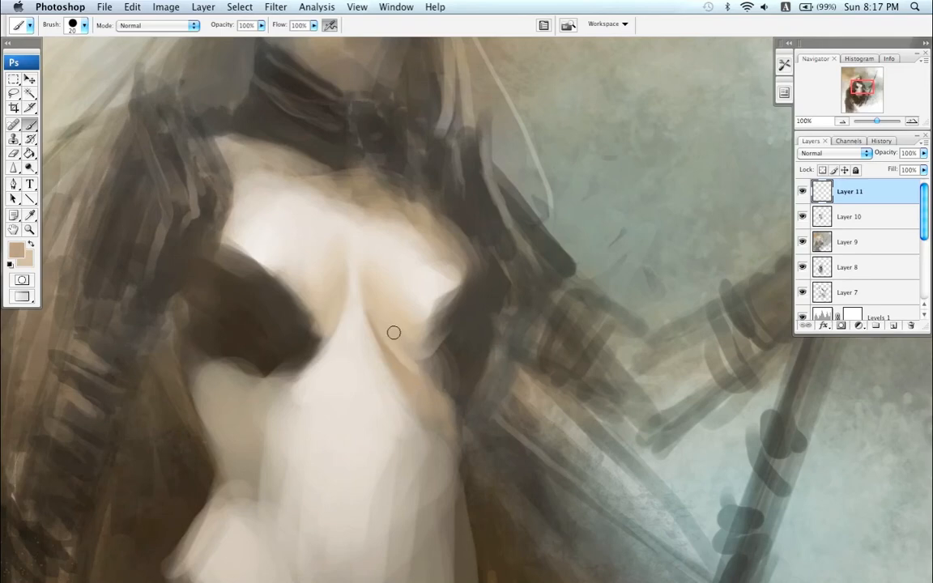
{"action": "key", "text": "bracketright"}
{"action": "key", "text": "bracketright"}
{"action": "key", "text": "bracketright"}
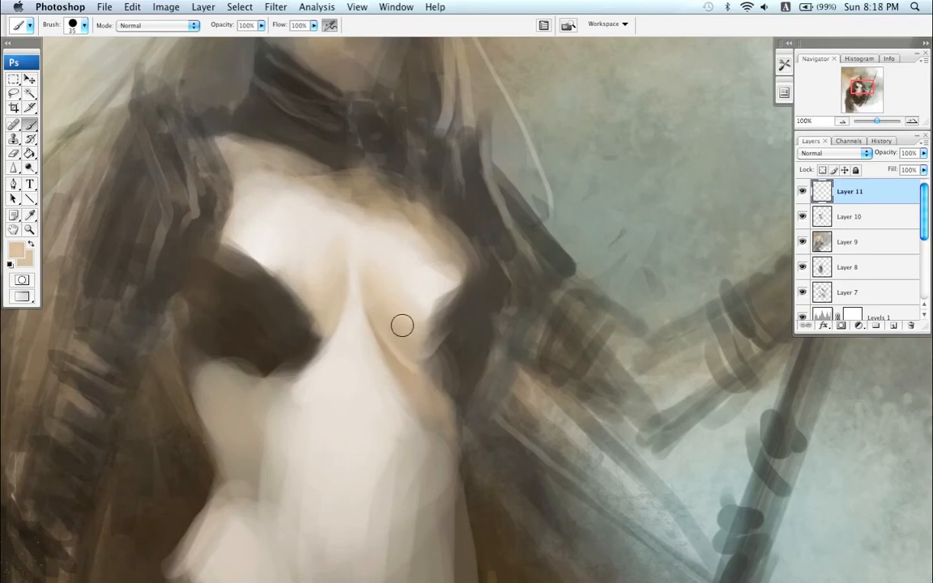
{"action": "key", "text": "bracketleft"}
{"action": "key", "text": "bracketleft"}
{"action": "key", "text": "bracketleft"}
{"action": "key", "text": "bracketleft"}
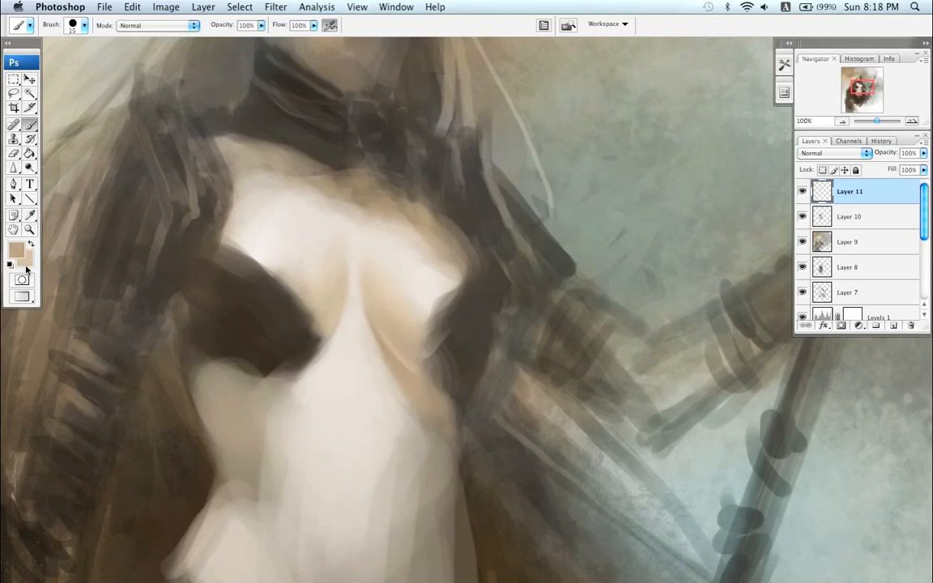
Step: Darken the foreground colour to a deep brown for the crease under the staff-side breast
{"action": "left_click", "coordinate": [16, 251]}
{"action": "left_click", "coordinate": [350, 308]}
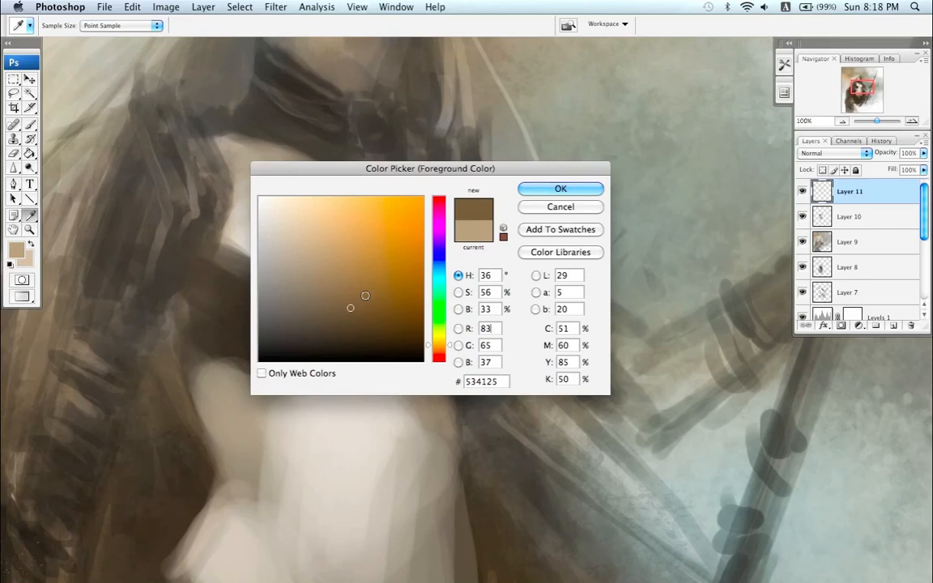
{"action": "left_click", "coordinate": [554, 189]}
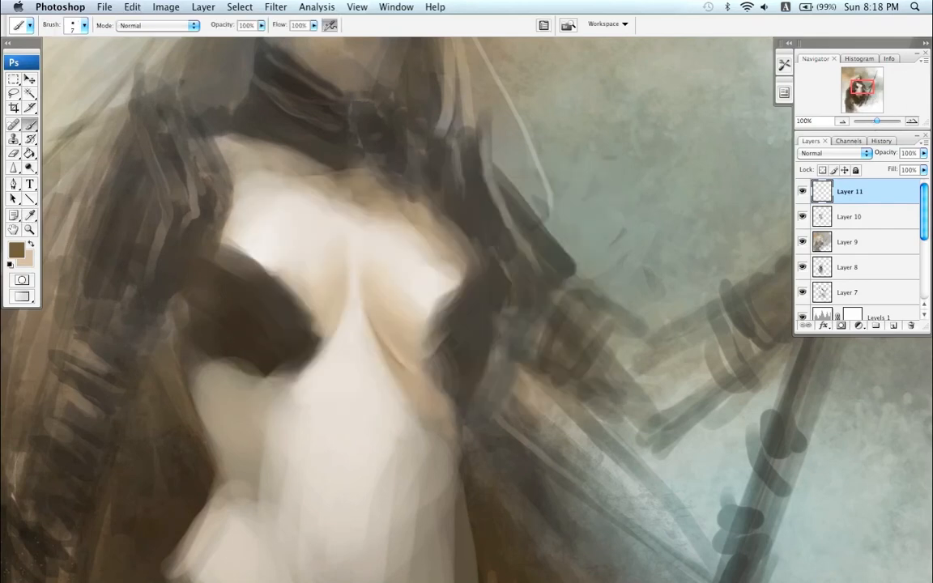
Step: Flip the canvas horizontally to check the figure in mirror view
{"action": "key", "text": "super+0"}
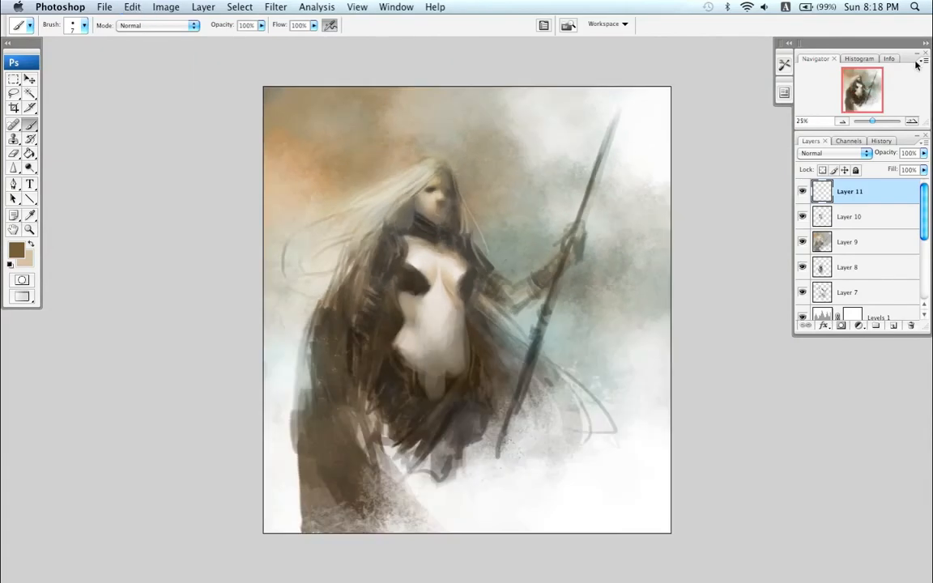
{"action": "key", "text": "super+shift+h"}
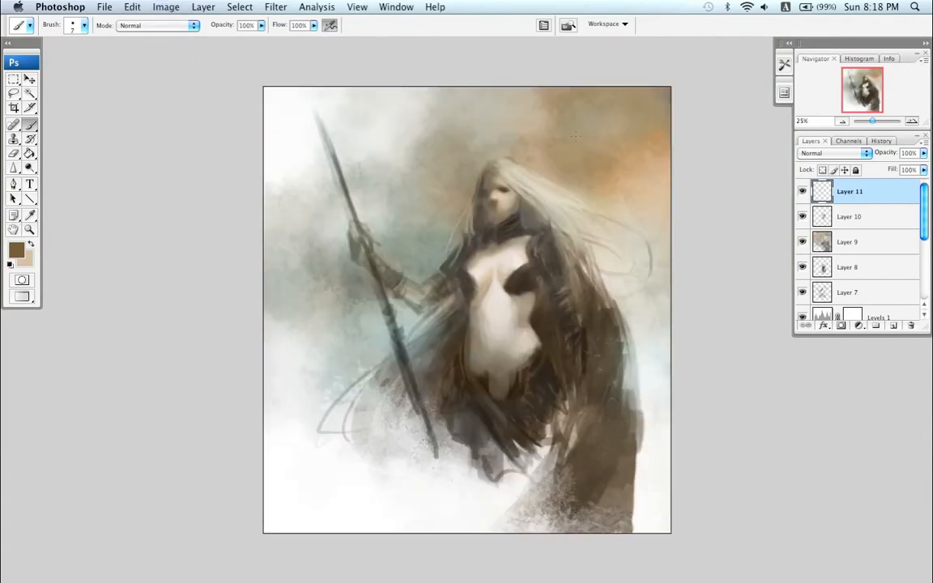
{"action": "key", "text": "super+plus"}
{"action": "key", "text": "super+plus"}
{"action": "key", "text": "super+plus"}
{"action": "left_click_drag", "start_coordinate": [603, 273], "coordinate": [464, 362]}
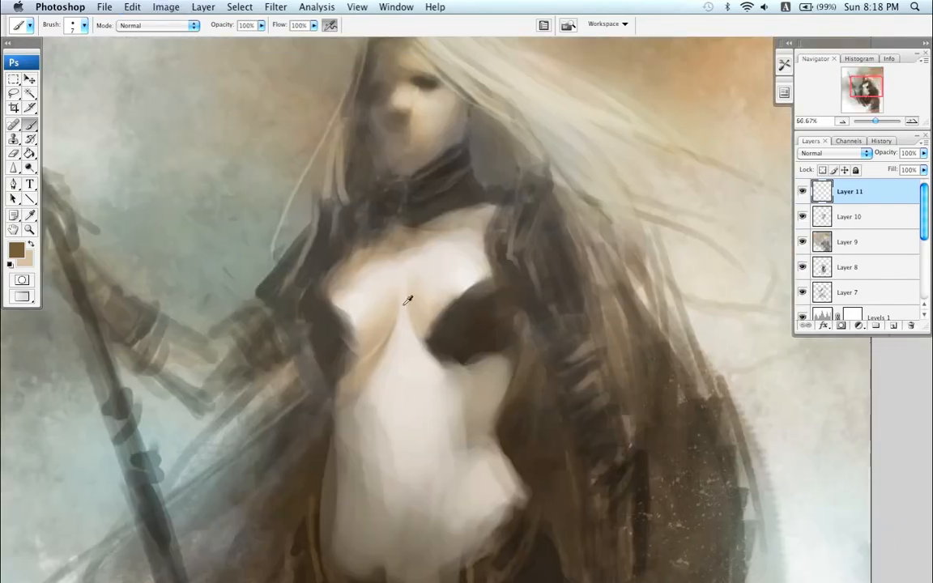
Step: Pick a light peach #e6cba5 from the sampled skin tone and set up a soft round brush at 70 px
{"action": "left_click", "coordinate": [383, 324], "text": "alt"}
{"action": "left_click", "coordinate": [434, 293], "text": "alt"}
{"action": "left_click", "coordinate": [22, 249]}
{"action": "left_click_drag", "start_coordinate": [317, 218], "coordinate": [305, 212]}
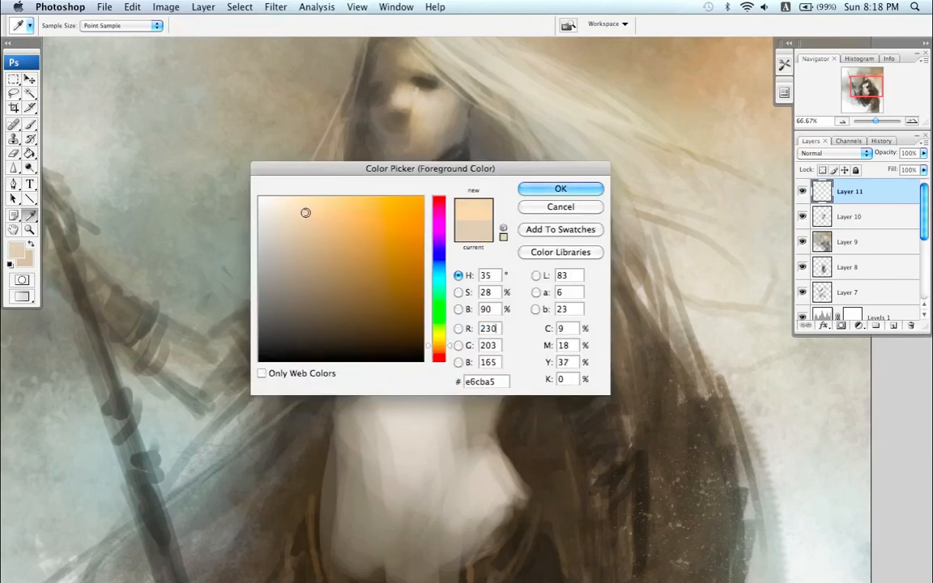
{"action": "left_click", "coordinate": [549, 192]}
{"action": "right_click", "coordinate": [451, 266]}
{"action": "double_click", "coordinate": [542, 362]}
{"action": "key", "text": "bracketleft"}
{"action": "key", "text": "bracketleft"}
{"action": "key", "text": "bracketleft"}
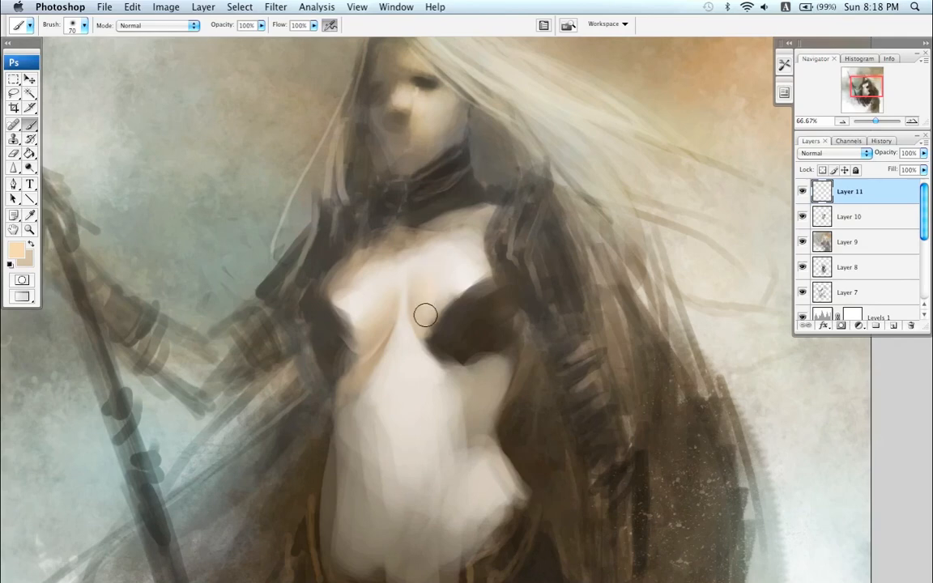
Step: Soften the breast highlights with sampled pale skin tones and a 50 to 80 px soft brush, undoing the last stroke
{"action": "left_click", "coordinate": [448, 267], "text": "alt"}
{"action": "key", "text": "bracketleft"}
{"action": "key", "text": "bracketleft"}
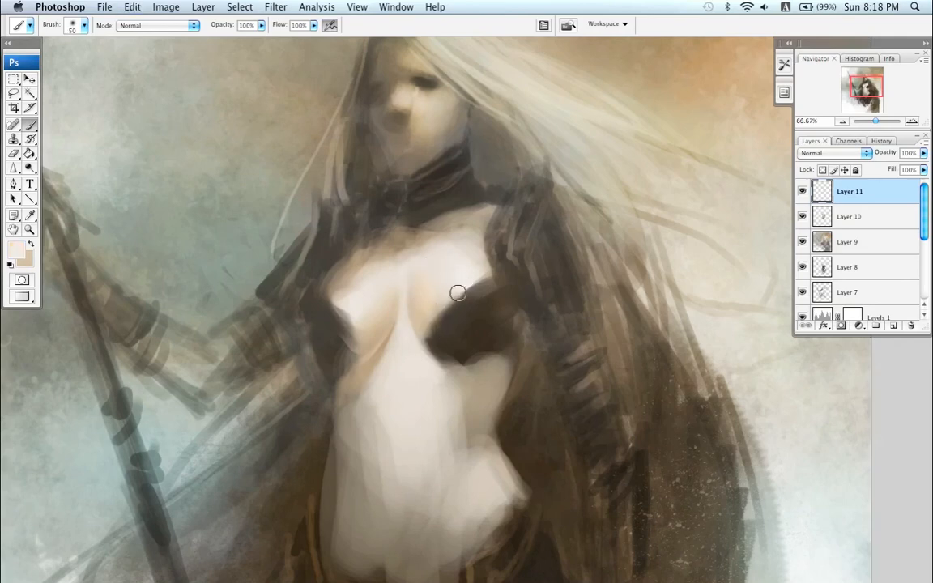
{"action": "key", "text": "bracketright"}
{"action": "key", "text": "bracketright"}
{"action": "key", "text": "bracketright"}
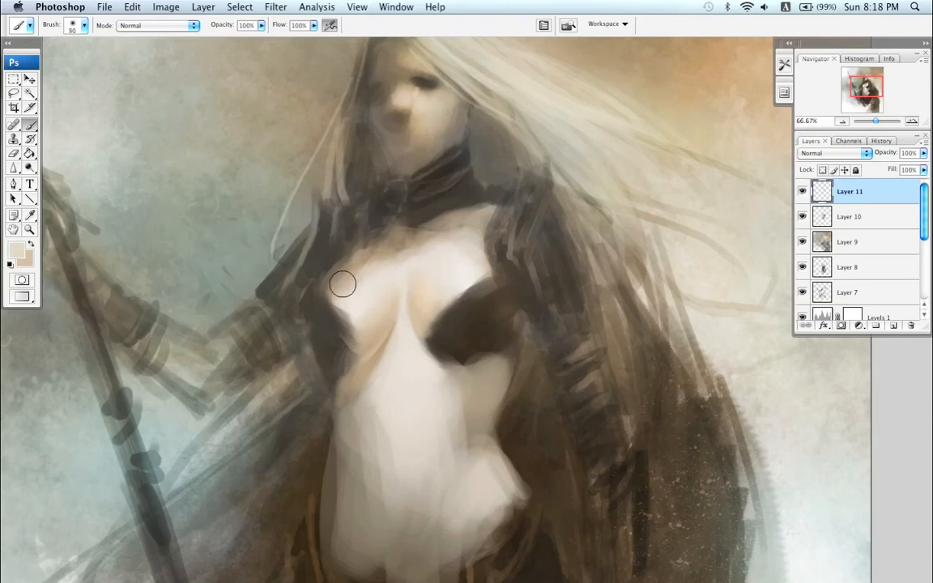
{"action": "left_click_drag", "start_coordinate": [342, 283], "coordinate": [347, 275]}
{"action": "key", "text": "bracketleft"}
{"action": "key", "text": "bracketleft"}
{"action": "key", "text": "super+z"}
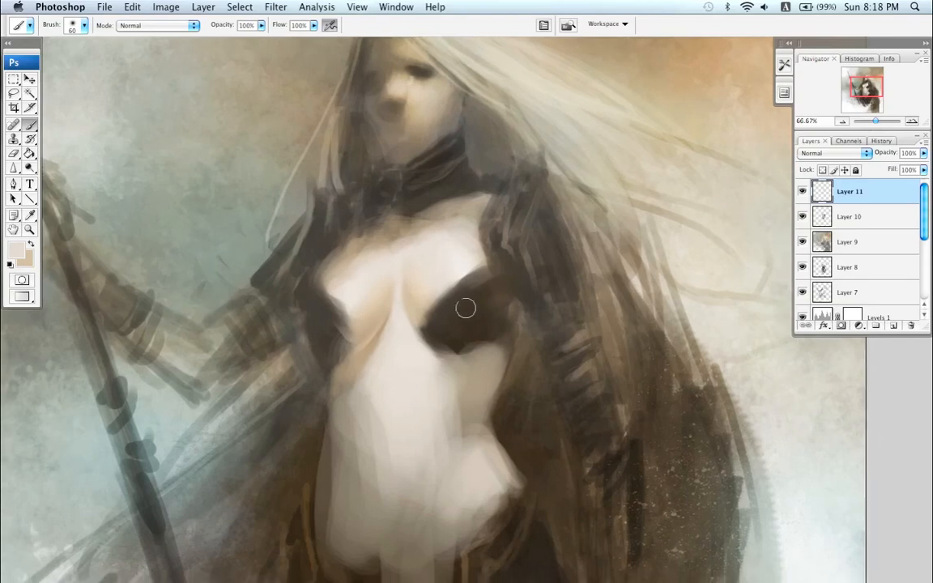
Step: Add a new layer and paint the dark lower edge of the staff-side cup with a 19 px hard round brush
{"action": "right_click", "coordinate": [466, 308]}
{"action": "double_click", "coordinate": [495, 399]}
{"action": "left_click", "coordinate": [890, 324]}
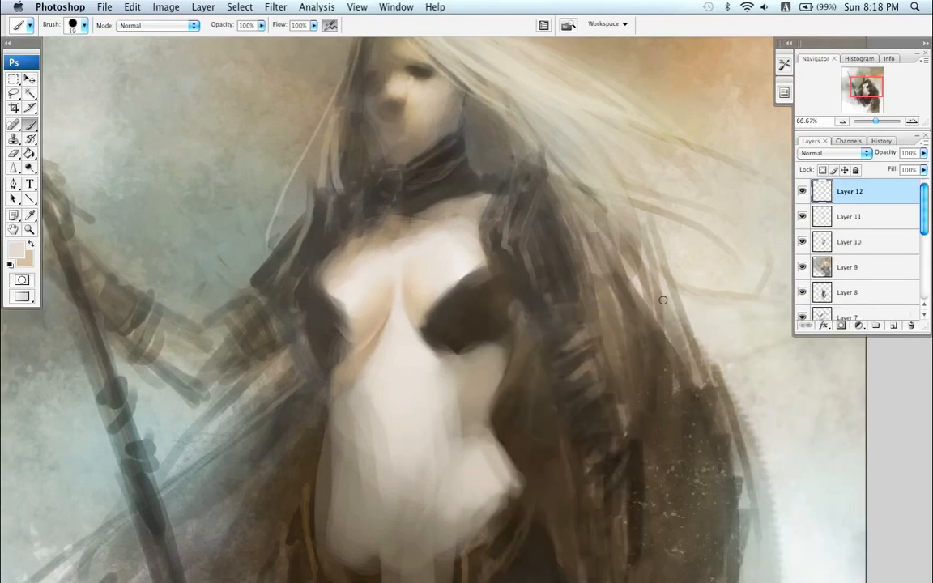
{"action": "left_click_drag", "start_coordinate": [487, 296], "coordinate": [473, 293]}
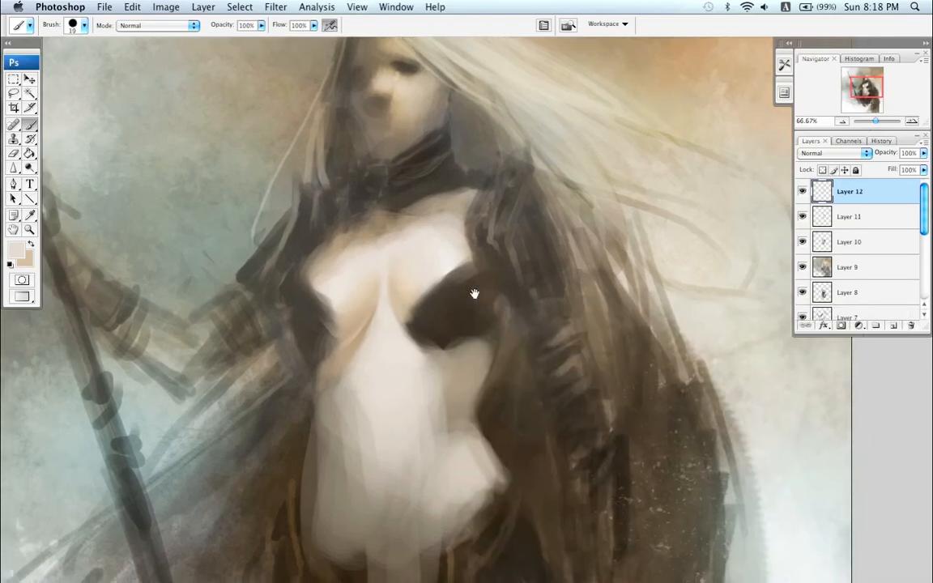
{"action": "mouse_move", "coordinate": [320, 291]}
{"action": "left_mouse_down"}
{"action": "mouse_move", "coordinate": [328, 341]}
{"action": "mouse_move", "coordinate": [345, 339]}
{"action": "left_mouse_up"}
Step: Refine the border between the staff-side cup and the skin, sampling nearby tones and enlarging the brush to about 40 px
{"action": "key", "text": "bracketright"}
{"action": "left_click", "coordinate": [349, 312], "text": "alt"}
{"action": "key", "text": "bracketright"}
{"action": "left_click", "coordinate": [304, 278], "text": "alt"}
{"action": "key", "text": "bracketright"}
{"action": "key", "text": "bracketright"}
{"action": "key", "text": "bracketright"}
{"action": "left_click", "coordinate": [344, 316], "text": "alt"}
{"action": "key", "text": "bracketleft"}
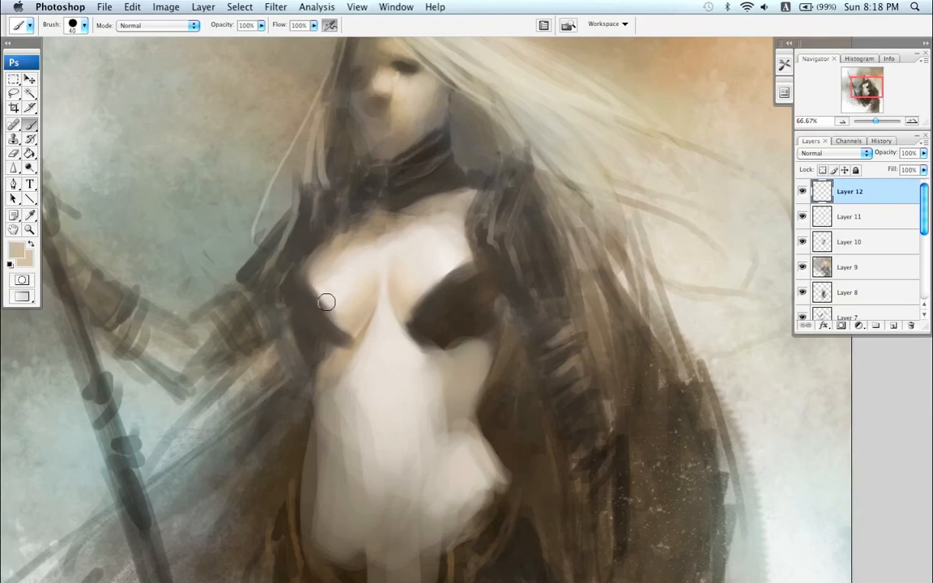
Step: Blend the skin above the staff-side cup with sampled lighter tones, raising the brush size to 60 px
{"action": "key", "text": "bracketleft"}
{"action": "mouse_move", "coordinate": [324, 301]}
{"action": "left_mouse_down"}
{"action": "mouse_move", "coordinate": [329, 317]}
{"action": "mouse_move", "coordinate": [319, 281]}
{"action": "left_mouse_up"}
{"action": "left_click", "coordinate": [333, 298], "text": "alt"}
{"action": "left_click", "coordinate": [329, 274], "text": "alt"}
{"action": "left_click", "coordinate": [349, 285], "text": "alt"}
{"action": "left_click", "coordinate": [356, 292], "text": "alt"}
{"action": "key", "text": "bracketright"}
{"action": "key", "text": "bracketright"}
{"action": "key", "text": "bracketright"}
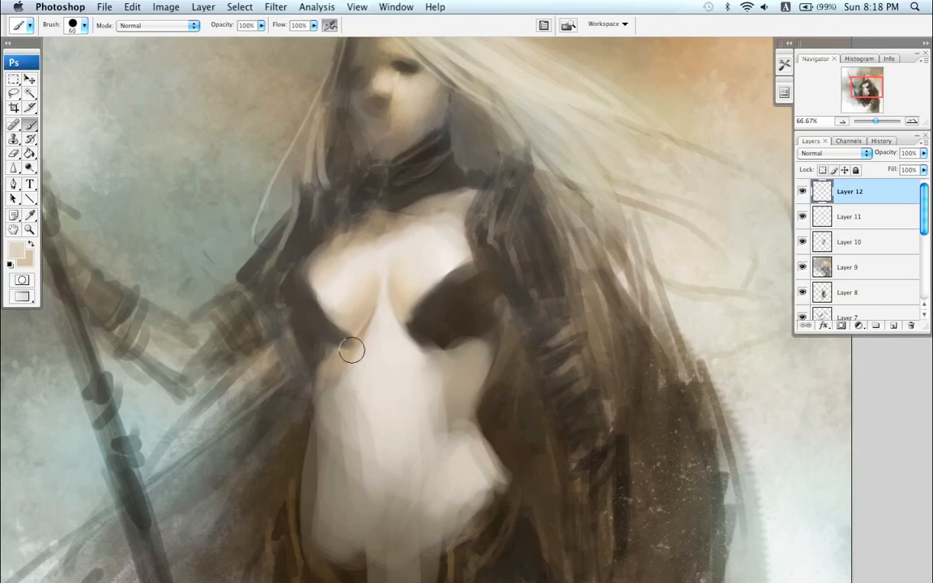
Step: Sample the dark cup colour and fill out the staff-side cup's outer shape with a brush of about 40 px
{"action": "key", "text": "bracketleft"}
{"action": "key", "text": "bracketleft"}
{"action": "key", "text": "bracketleft"}
{"action": "key", "text": "bracketleft"}
{"action": "key", "text": "bracketleft"}
{"action": "key", "text": "bracketleft"}
{"action": "left_click", "coordinate": [336, 326], "text": "alt"}
{"action": "left_click_drag", "start_coordinate": [306, 298], "coordinate": [296, 291]}
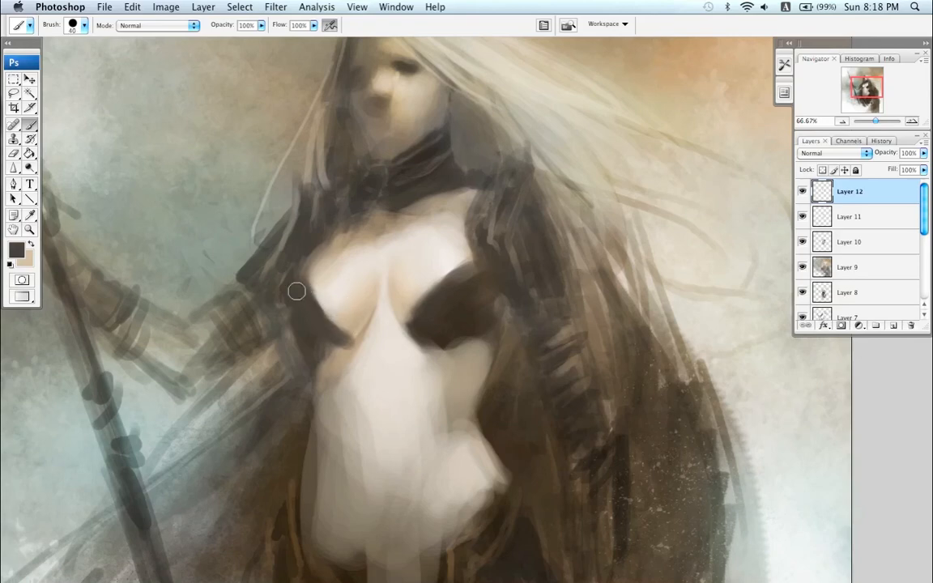
{"action": "key", "text": "bracketleft"}
{"action": "key", "text": "bracketright"}
{"action": "mouse_move", "coordinate": [308, 338]}
{"action": "left_mouse_down"}
{"action": "mouse_move", "coordinate": [327, 350]}
{"action": "mouse_move", "coordinate": [311, 343]}
{"action": "left_mouse_up"}
{"action": "key", "text": "bracketright"}
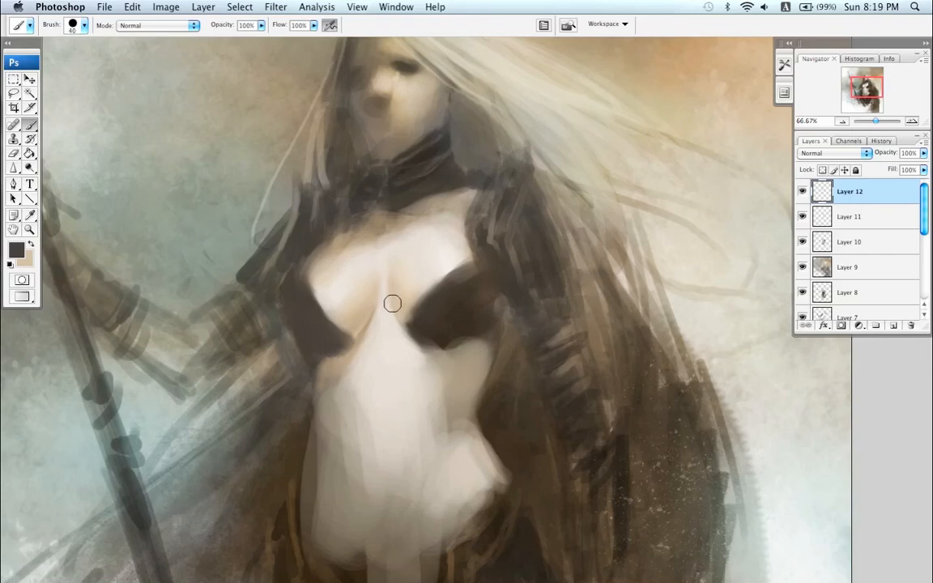
{"action": "key", "text": "bracketright"}
Step: Flip the canvas horizontally back to its original orientation and check the whole figure
{"action": "key", "text": "super+minus"}
{"action": "key", "text": "super+minus"}
{"action": "key", "text": "super+minus"}
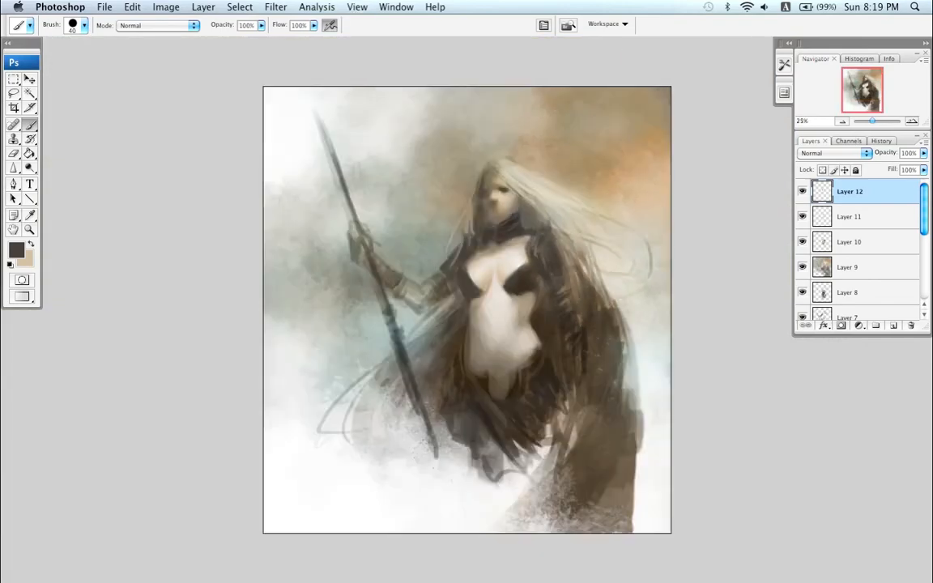
{"action": "key", "text": "super+shift+h"}
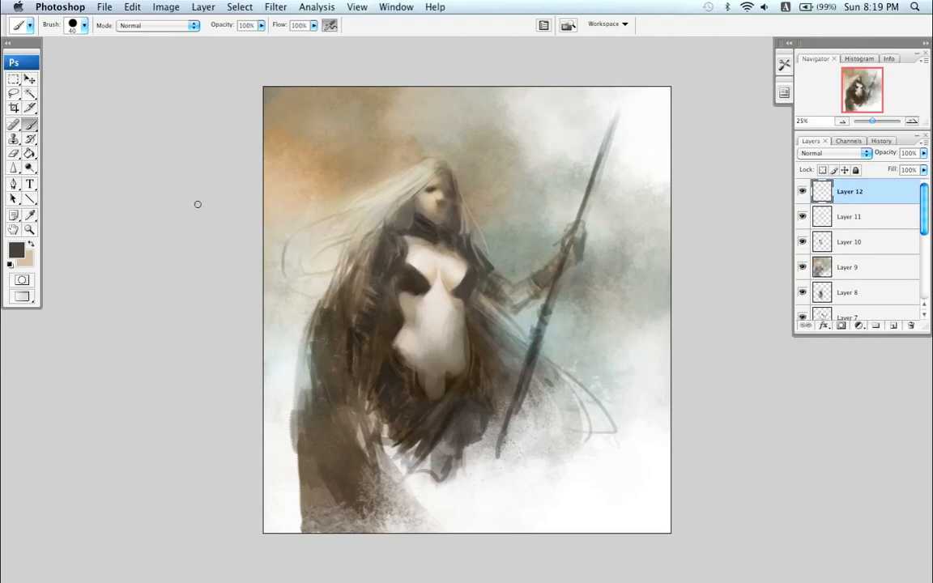
Step: Lasso the head, hair and upper torso, then paste a merged copy of that area onto a new layer
{"action": "left_click", "coordinate": [13, 93]}
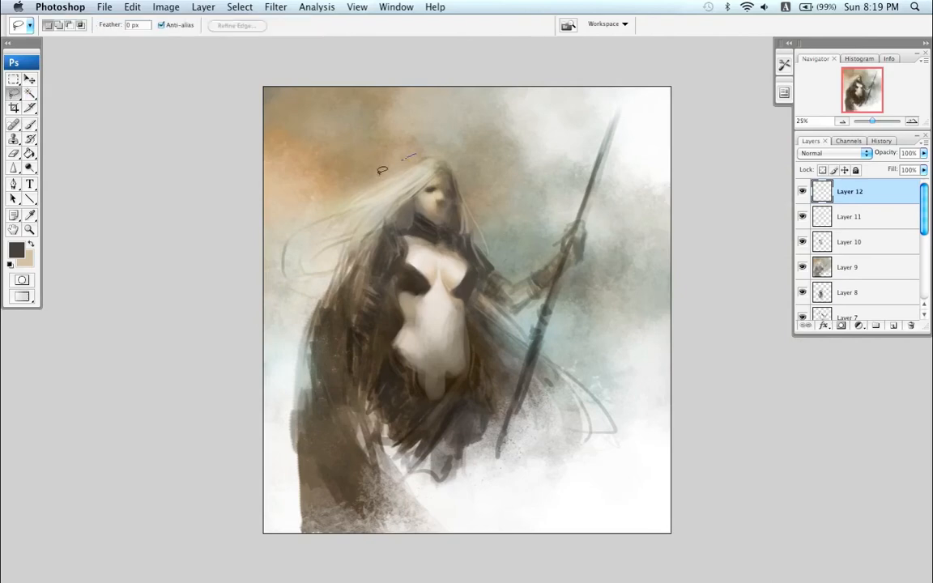
{"action": "mouse_move", "coordinate": [377, 172]}
{"action": "left_mouse_down"}
{"action": "mouse_move", "coordinate": [387, 322]}
{"action": "mouse_move", "coordinate": [485, 204]}
{"action": "mouse_move", "coordinate": [444, 144]}
{"action": "left_mouse_up"}
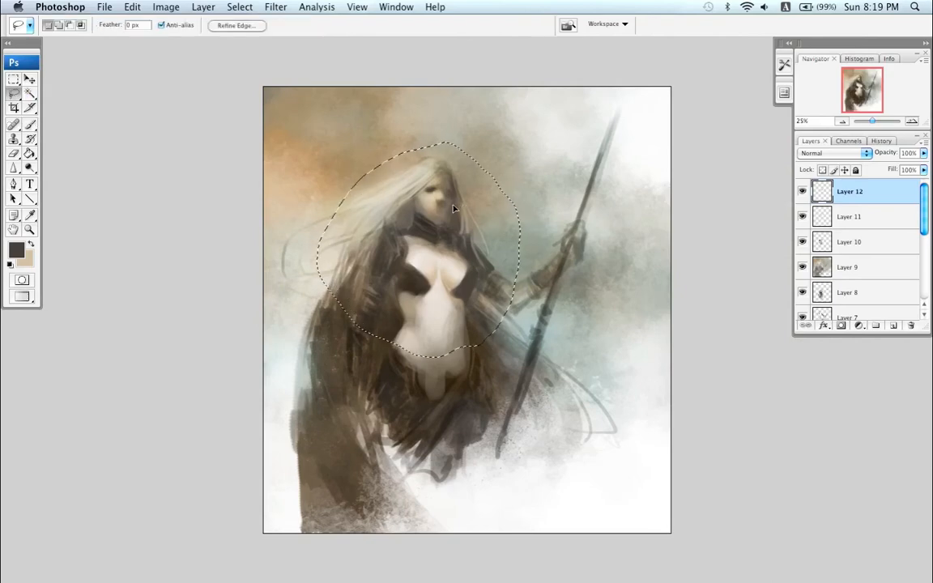
{"action": "key", "text": "super+shift+c"}
{"action": "key", "text": "super+v"}
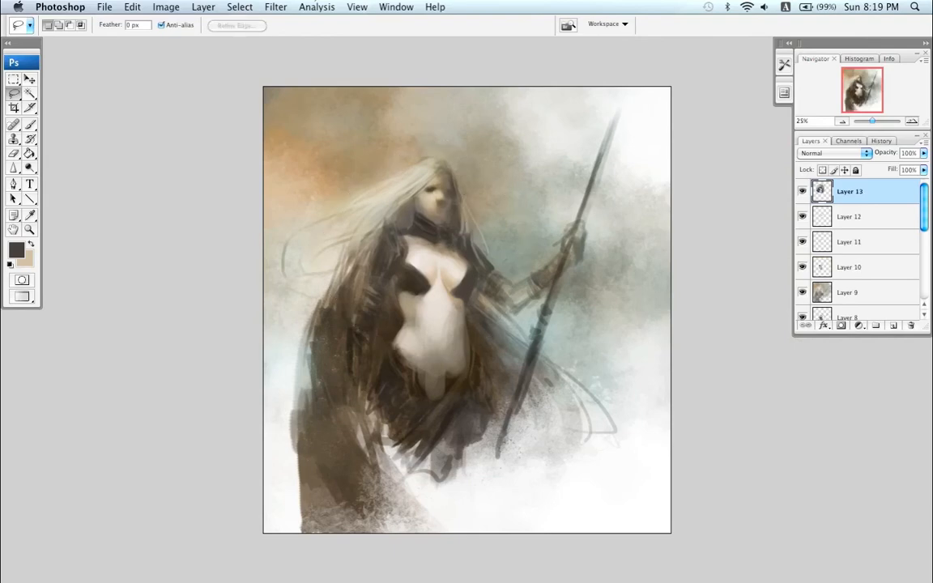
Step: Open the Liquify filter on the pasted layer and nudge the chest and cup shapes, undoing the last push
{"action": "left_click", "coordinate": [275, 7]}
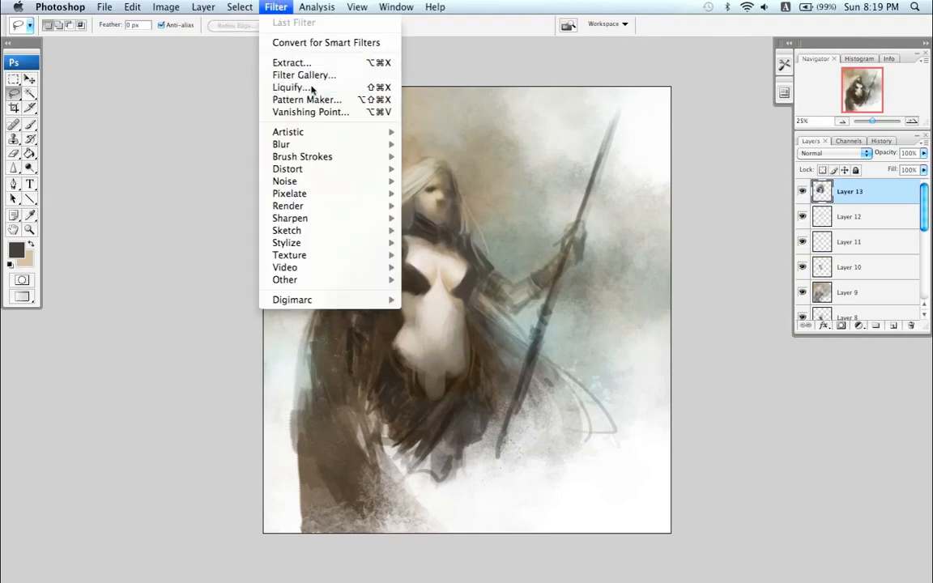
{"action": "left_click", "coordinate": [290, 86]}
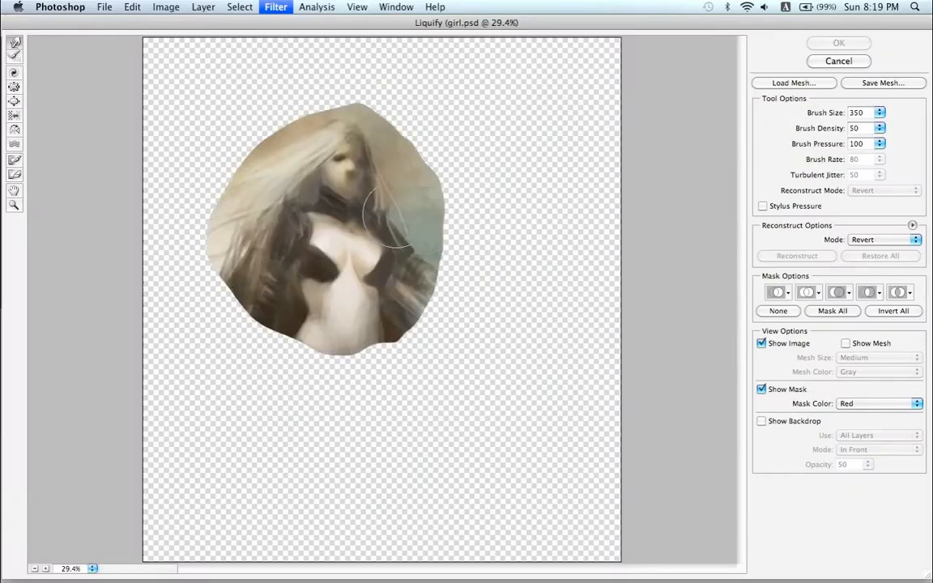
{"action": "left_click", "coordinate": [427, 183]}
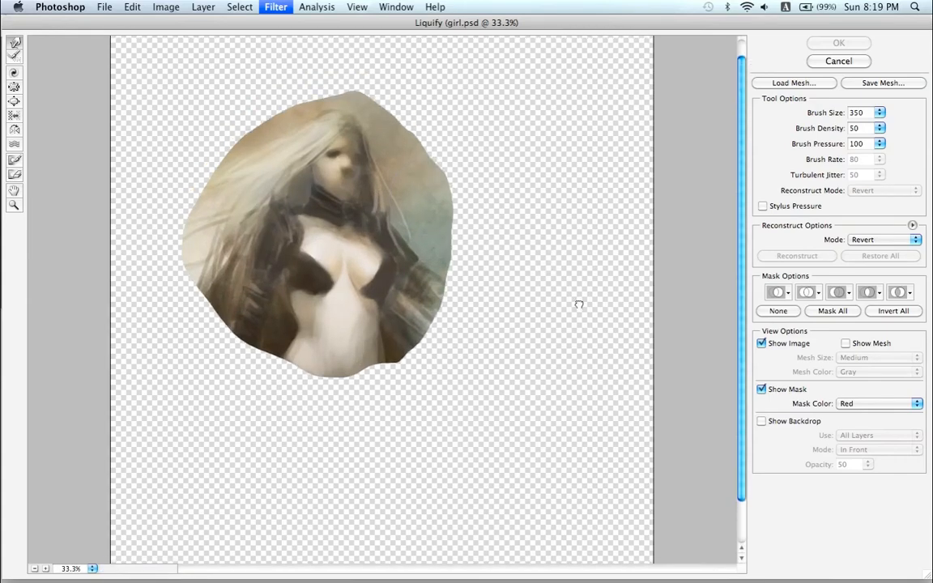
{"action": "key", "text": "super+plus"}
{"action": "left_click_drag", "start_coordinate": [535, 249], "coordinate": [568, 309]}
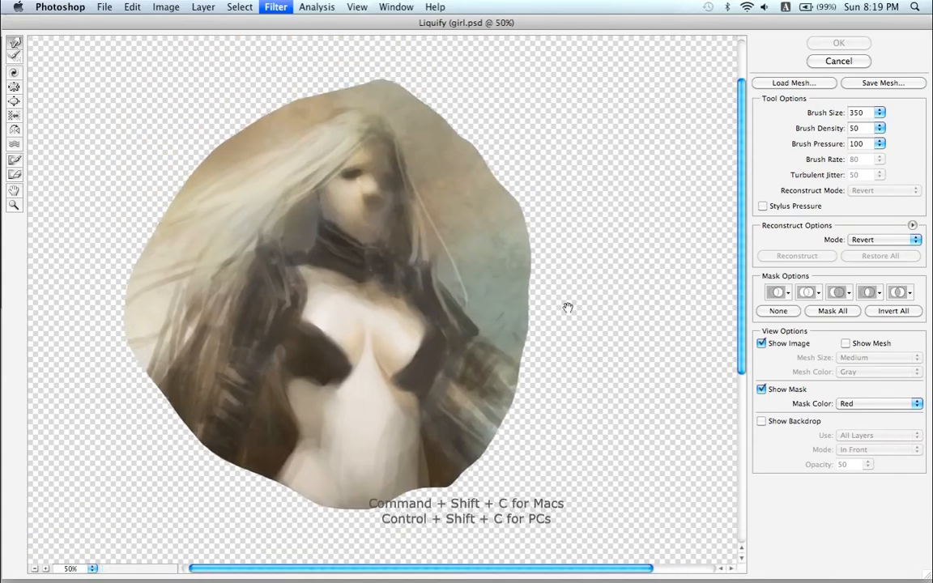
{"action": "key", "text": "bracketleft"}
{"action": "key", "text": "bracketleft"}
{"action": "mouse_move", "coordinate": [424, 350]}
{"action": "left_mouse_down"}
{"action": "mouse_move", "coordinate": [418, 358]}
{"action": "mouse_move", "coordinate": [433, 336]}
{"action": "mouse_move", "coordinate": [420, 354]}
{"action": "mouse_move", "coordinate": [391, 335]}
{"action": "mouse_move", "coordinate": [429, 365]}
{"action": "mouse_move", "coordinate": [445, 345]}
{"action": "mouse_move", "coordinate": [442, 335]}
{"action": "mouse_move", "coordinate": [396, 382]}
{"action": "mouse_move", "coordinate": [437, 348]}
{"action": "mouse_move", "coordinate": [444, 353]}
{"action": "mouse_move", "coordinate": [333, 350]}
{"action": "mouse_move", "coordinate": [336, 358]}
{"action": "mouse_move", "coordinate": [339, 333]}
{"action": "mouse_move", "coordinate": [369, 342]}
{"action": "mouse_move", "coordinate": [357, 343]}
{"action": "mouse_move", "coordinate": [386, 363]}
{"action": "mouse_move", "coordinate": [379, 350]}
{"action": "mouse_move", "coordinate": [401, 387]}
{"action": "mouse_move", "coordinate": [364, 354]}
{"action": "mouse_move", "coordinate": [400, 292]}
{"action": "mouse_move", "coordinate": [312, 367]}
{"action": "mouse_move", "coordinate": [302, 308]}
{"action": "mouse_move", "coordinate": [313, 306]}
{"action": "mouse_move", "coordinate": [327, 340]}
{"action": "mouse_move", "coordinate": [307, 294]}
{"action": "mouse_move", "coordinate": [334, 341]}
{"action": "mouse_move", "coordinate": [362, 314]}
{"action": "left_mouse_up"}
{"action": "key", "text": "super+z"}
Step: Reduce the Liquify brush size to 222
{"action": "key", "text": "bracketleft"}
{"action": "key", "text": "bracketleft"}
{"action": "key", "text": "bracketleft"}
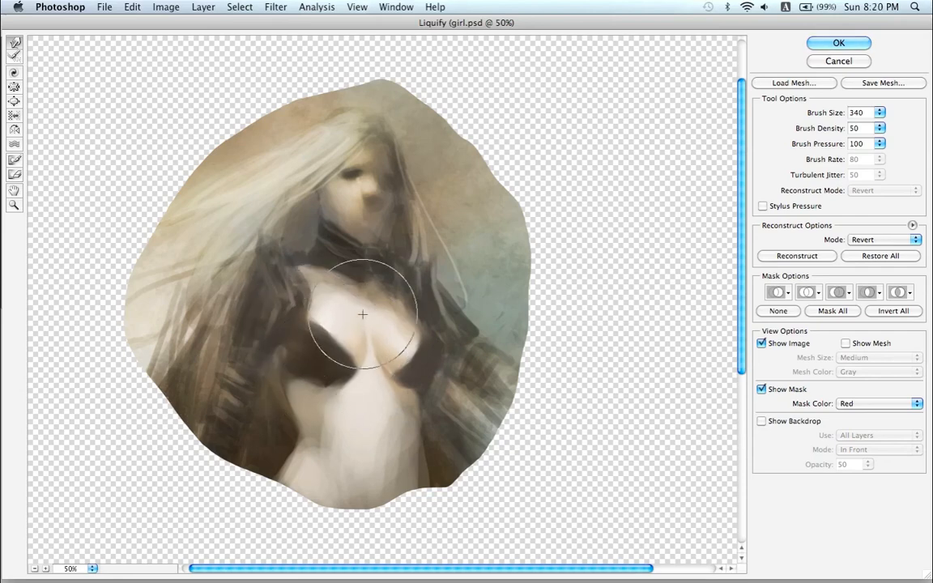
{"action": "key", "text": "["}
{"action": "key", "text": "["}
{"action": "key", "text": "["}
{"action": "key", "text": "["}
{"action": "key", "text": "["}
{"action": "key", "text": "["}
{"action": "key", "text": "["}
{"action": "key", "text": "["}
{"action": "key", "text": "["}
{"action": "key", "text": "["}
{"action": "key", "text": "["}
{"action": "key", "text": "["}
{"action": "key", "text": "["}
{"action": "key", "text": "["}
{"action": "key", "text": "["}
{"action": "key", "text": "["}
{"action": "key", "text": "["}
{"action": "key", "text": "["}
{"action": "key", "text": "["}
{"action": "key", "text": "["}
{"action": "key", "text": "["}
{"action": "key", "text": "["}
{"action": "key", "text": "["}
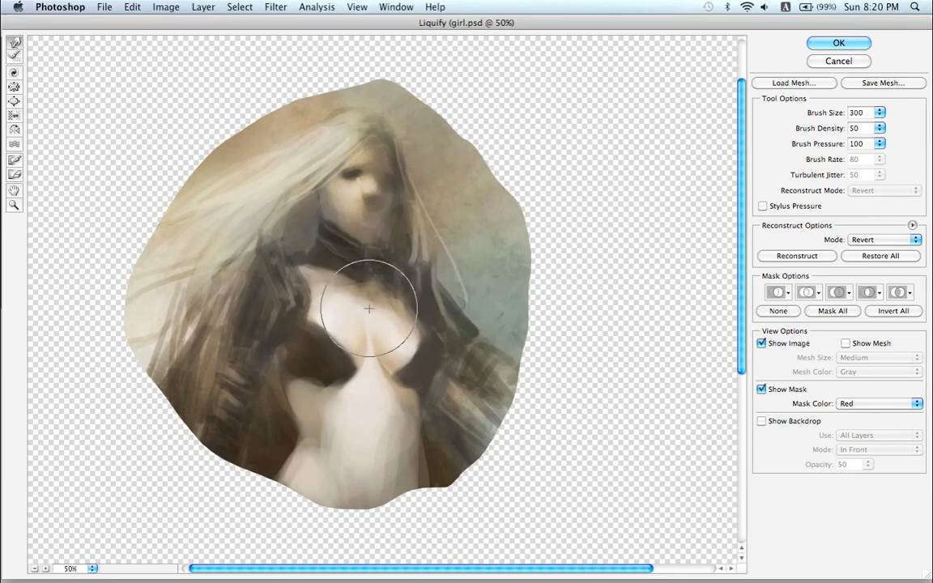
{"action": "key", "text": "["}
{"action": "key", "text": "["}
{"action": "key", "text": "["}
{"action": "key", "text": "["}
{"action": "key", "text": "["}
{"action": "key", "text": "["}
{"action": "key", "text": "["}
{"action": "key", "text": "["}
{"action": "key", "text": "["}
{"action": "key", "text": "["}
{"action": "key", "text": "["}
{"action": "key", "text": "["}
{"action": "key", "text": "["}
{"action": "key", "text": "["}
{"action": "key", "text": "["}
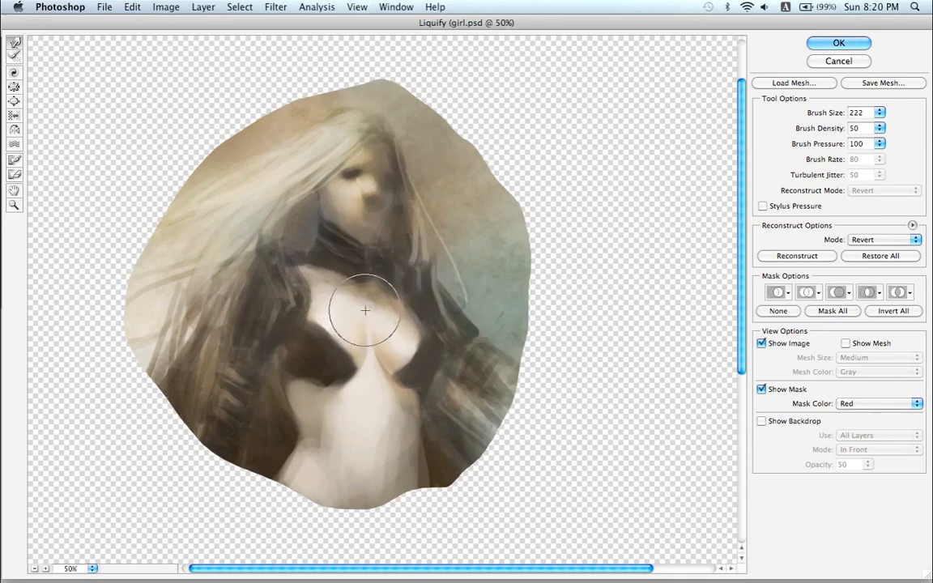
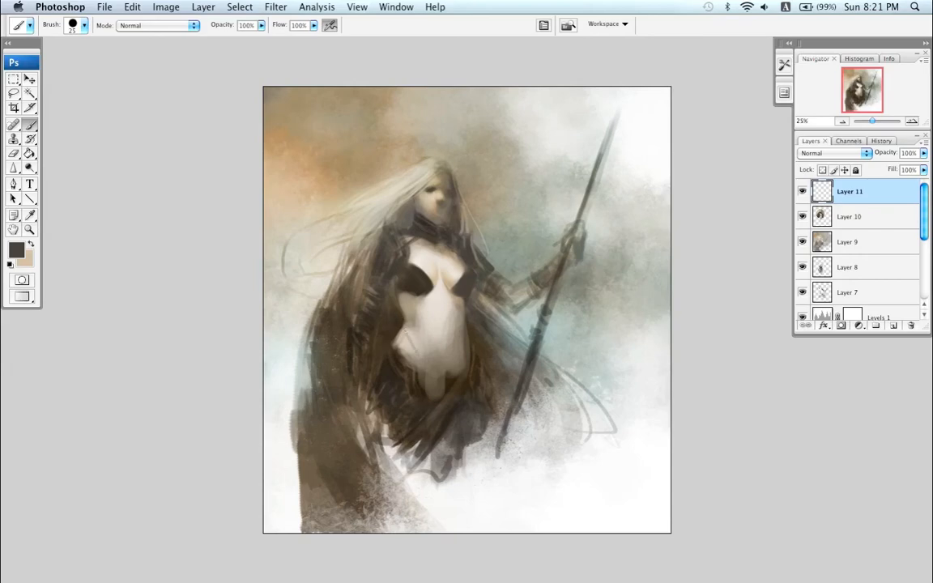
Step: Paint dark diagonal belt straps across the hips with a 25 to 30 px brush, undoing the last stray stroke
{"action": "left_click_drag", "start_coordinate": [409, 340], "coordinate": [439, 374]}
{"action": "mouse_move", "coordinate": [407, 327]}
{"action": "left_mouse_down"}
{"action": "mouse_move", "coordinate": [435, 376]}
{"action": "mouse_move", "coordinate": [454, 368]}
{"action": "left_mouse_up"}
{"action": "mouse_move", "coordinate": [408, 333]}
{"action": "left_mouse_down"}
{"action": "mouse_move", "coordinate": [460, 366]}
{"action": "mouse_move", "coordinate": [413, 335]}
{"action": "mouse_move", "coordinate": [468, 366]}
{"action": "left_mouse_up"}
{"action": "key", "text": "]"}
{"action": "key", "text": "]"}
{"action": "key", "text": "]"}
{"action": "key", "text": "["}
{"action": "key", "text": "["}
{"action": "key", "text": "["}
{"action": "key", "text": "["}
{"action": "left_click_drag", "start_coordinate": [364, 302], "coordinate": [379, 326]}
{"action": "key", "text": "super+z"}
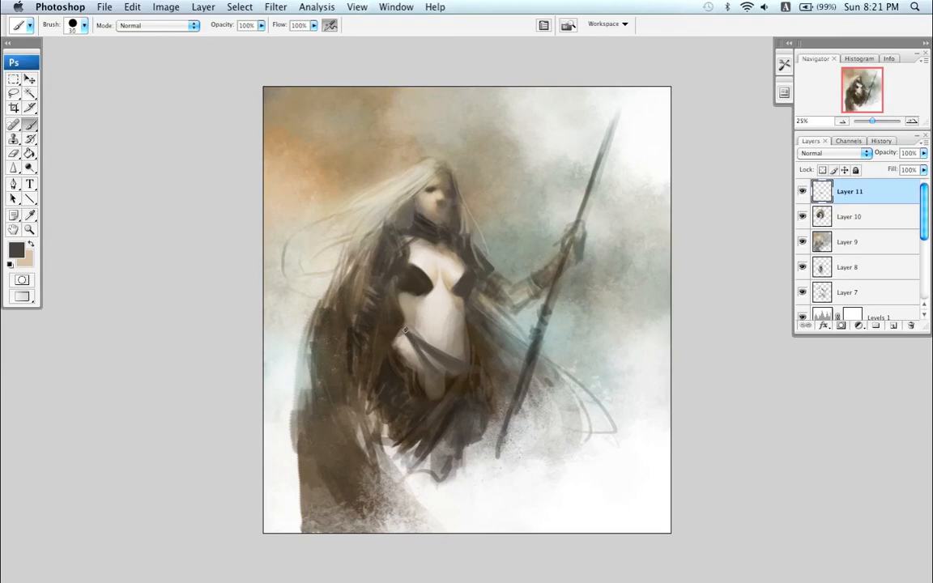
Step: Paint over the skin around the hip and belly with sampled flesh tones, using a brush of up to about 70 px
{"action": "left_click", "coordinate": [402, 343], "text": "alt"}
{"action": "left_click", "coordinate": [396, 325], "text": "alt"}
{"action": "left_click", "coordinate": [446, 276], "text": "alt"}
{"action": "key", "text": "]"}
{"action": "key", "text": "]"}
{"action": "key", "text": "]"}
{"action": "key", "text": "["}
{"action": "key", "text": "["}
{"action": "left_click", "coordinate": [396, 330], "text": "alt"}
{"action": "left_click", "coordinate": [409, 348], "text": "alt"}
{"action": "left_click", "coordinate": [447, 279], "text": "alt"}
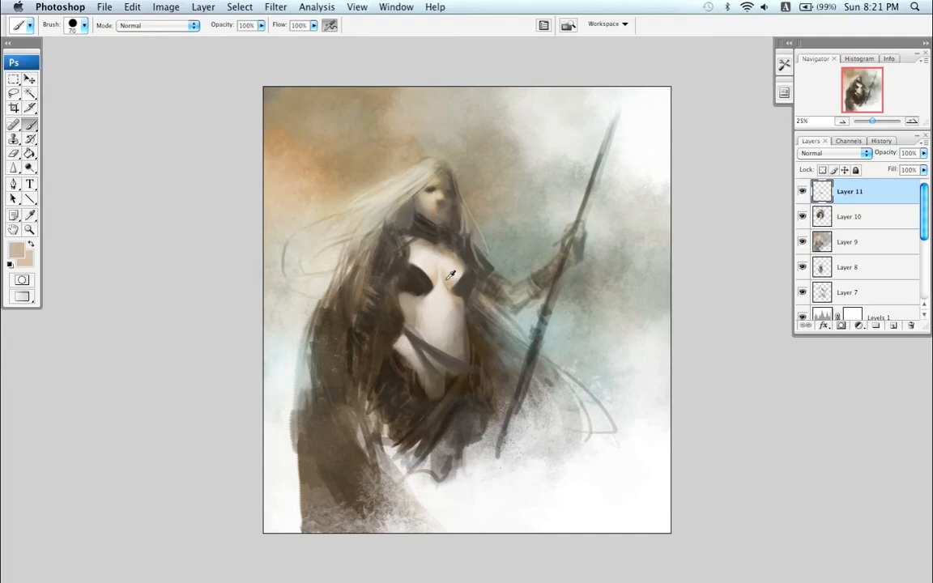
Step: Try a larger brush stroke in the sampled chest tone on the torso and undo it, then reduce the brush size
{"action": "left_click", "coordinate": [448, 276], "text": "alt"}
{"action": "key", "text": "bracketright"}
{"action": "key", "text": "bracketright"}
{"action": "key", "text": "bracketright"}
{"action": "key", "text": "super+z"}
{"action": "key", "text": "bracketleft"}
{"action": "key", "text": "bracketleft"}
{"action": "key", "text": "bracketleft"}
Step: Sample a dark cape tone and paint over the hip straps and upper skirt with a 35 to 50 px brush, undoing one strap stroke
{"action": "left_click", "coordinate": [366, 330], "text": "alt"}
{"action": "left_click_drag", "start_coordinate": [436, 355], "coordinate": [468, 366]}
{"action": "key", "text": "super+z"}
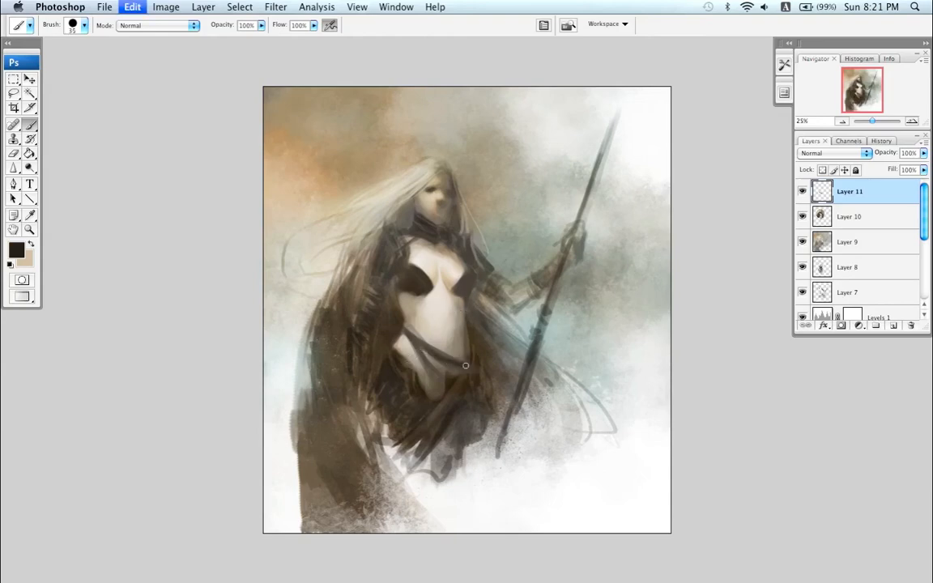
{"action": "key", "text": "bracketright"}
{"action": "key", "text": "bracketright"}
{"action": "key", "text": "bracketright"}
{"action": "key", "text": "bracketright"}
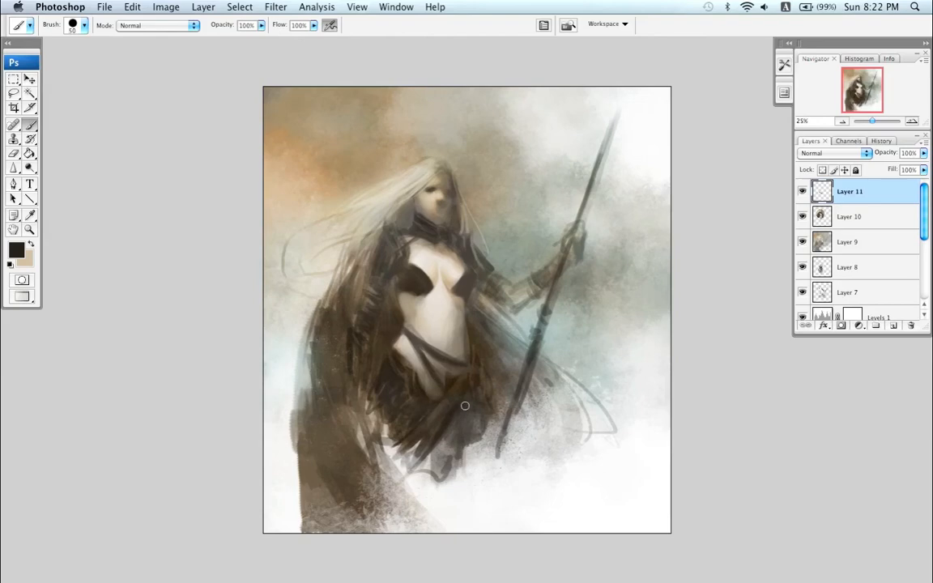
Step: Flip the canvas horizontally and paint the skirt's waistband and grey-brown armour plates with a 20 to 45 px brush
{"action": "key", "text": "super+shift+h"}
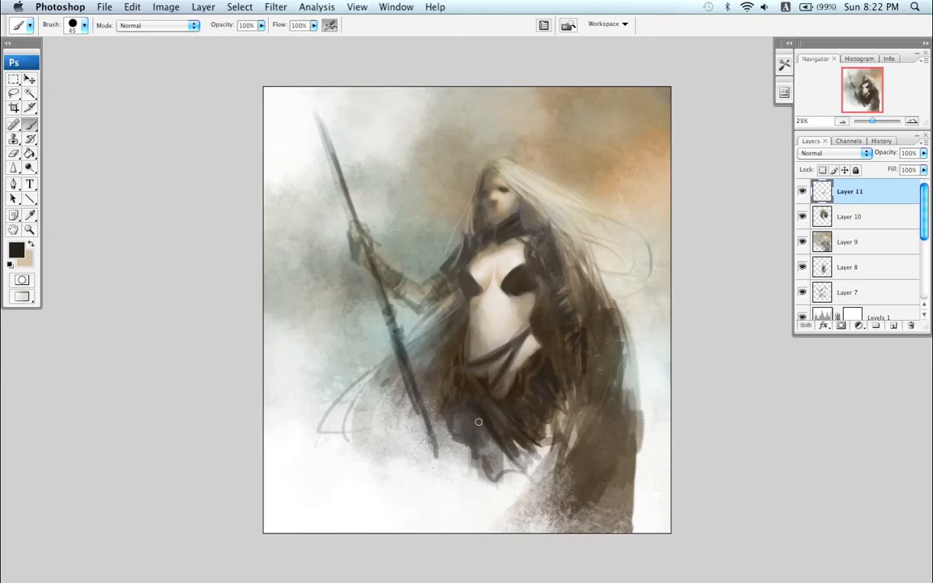
{"action": "key", "text": "bracketleft"}
{"action": "left_click", "coordinate": [550, 324], "text": "alt"}
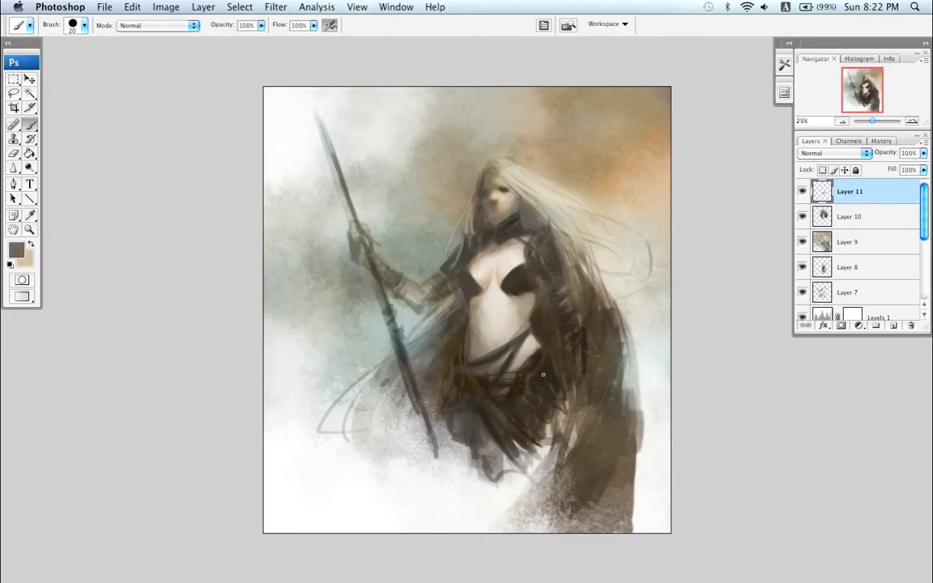
{"action": "key", "text": "bracketright"}
{"action": "key", "text": "bracketright"}
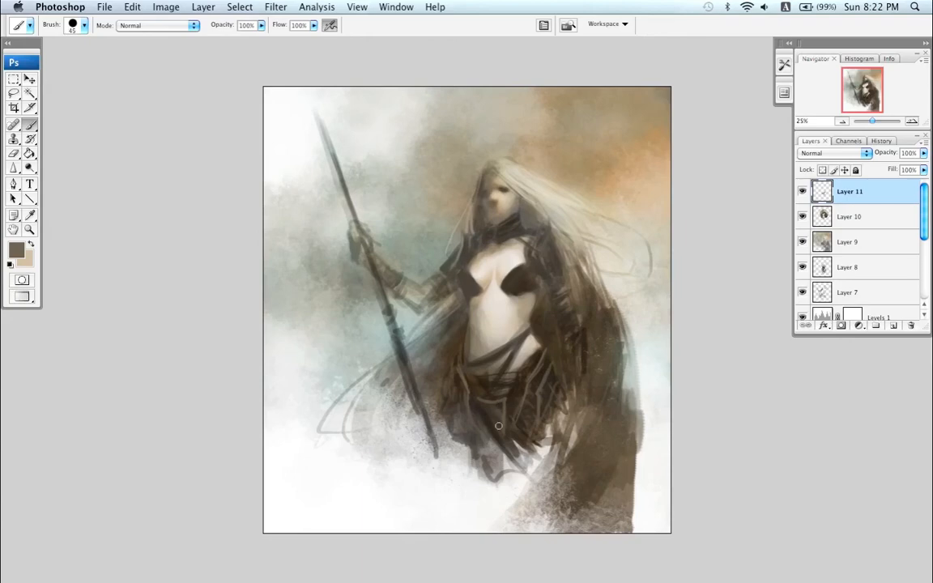
Step: Define the skirt's central plate with sampled brown tones and a smaller brush
{"action": "left_click", "coordinate": [495, 405], "text": "alt"}
{"action": "left_click", "coordinate": [489, 404], "text": "alt"}
{"action": "left_click_drag", "start_coordinate": [496, 407], "coordinate": [503, 429]}
{"action": "key", "text": "bracketleft"}
{"action": "key", "text": "bracketleft"}
{"action": "left_click", "coordinate": [505, 399], "text": "alt"}
Step: Set the foreground colour to #c7bfb4 and try thin edge highlights on the skirt's central plate with a 6 px brush, toggling the last stroke
{"action": "left_click", "coordinate": [19, 251]}
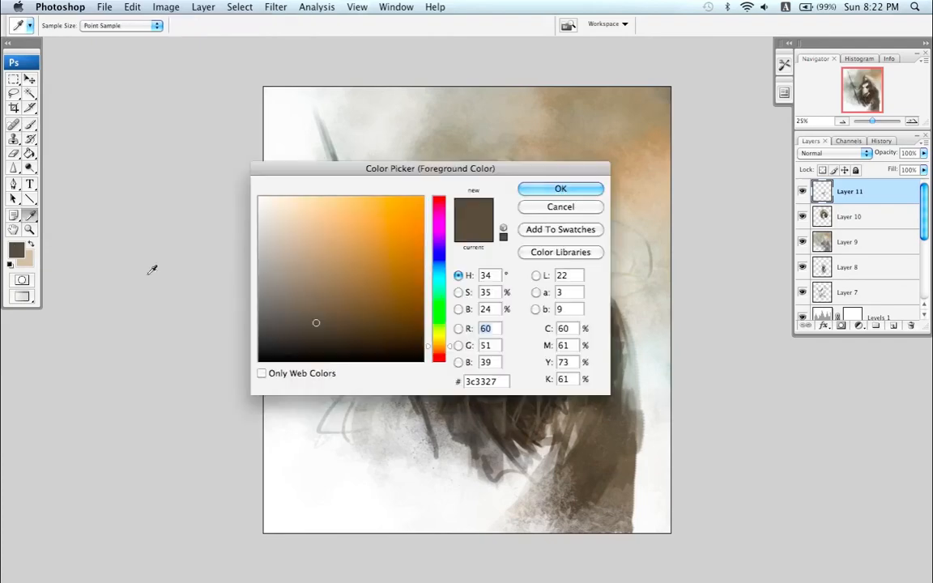
{"action": "left_click_drag", "start_coordinate": [281, 251], "coordinate": [274, 233]}
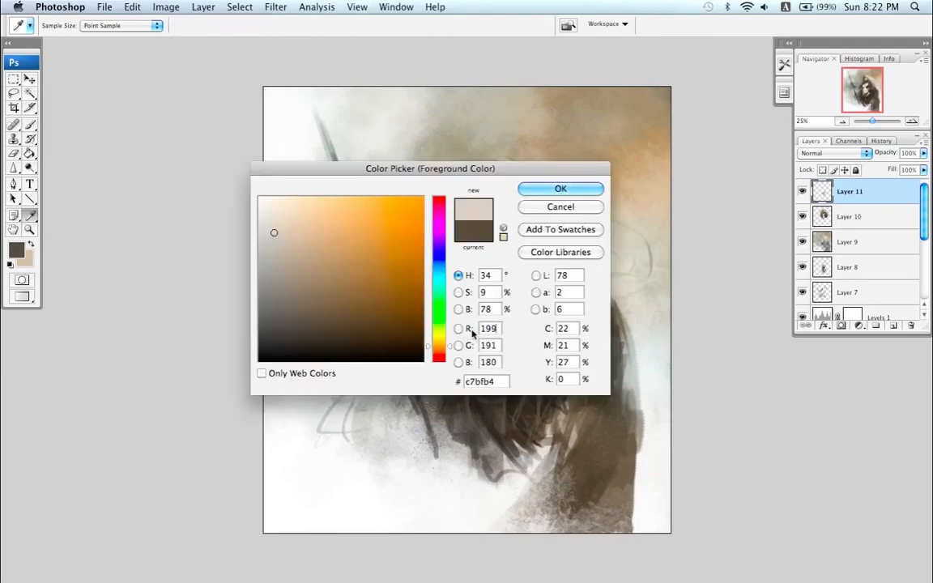
{"action": "left_click", "coordinate": [553, 189]}
{"action": "key", "text": "bracketleft"}
{"action": "key", "text": "bracketleft"}
{"action": "key", "text": "bracketleft"}
{"action": "key", "text": "bracketleft"}
{"action": "key", "text": "bracketleft"}
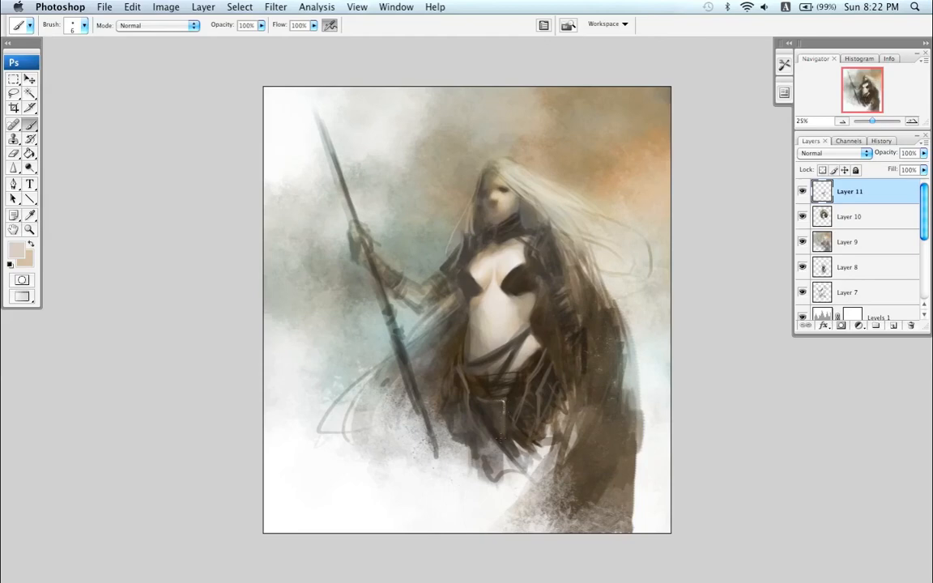
{"action": "key", "text": "super+z"}
{"action": "key", "text": "super+z"}
Step: Paint pale highlights on the shoulder armour, skirt plates and forearm guard with sampled chest tones and a 15 to 25 px brush
{"action": "left_click", "coordinate": [513, 247], "text": "alt"}
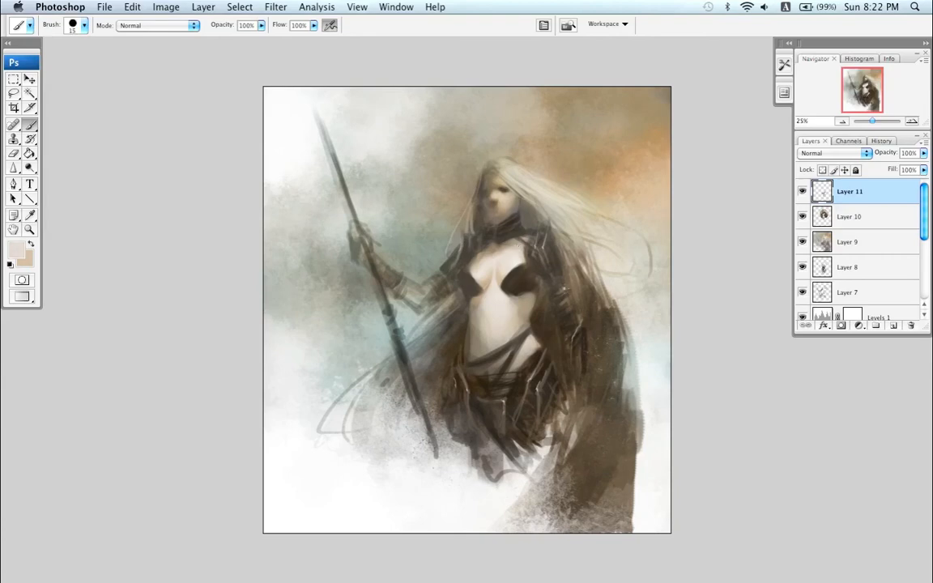
{"action": "key", "text": "bracketright"}
{"action": "key", "text": "bracketright"}
{"action": "left_click", "coordinate": [498, 244], "text": "alt"}
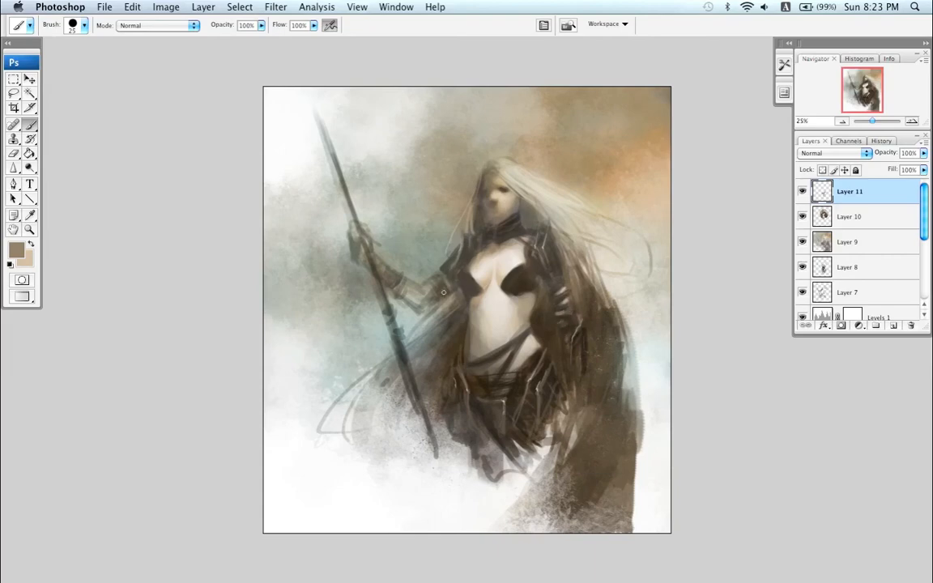
Step: Rework the staff arm's elbow and the torso edge with sampled tones and a 25 to 60 px brush, then flip the canvas back
{"action": "left_click", "coordinate": [496, 334], "text": "alt"}
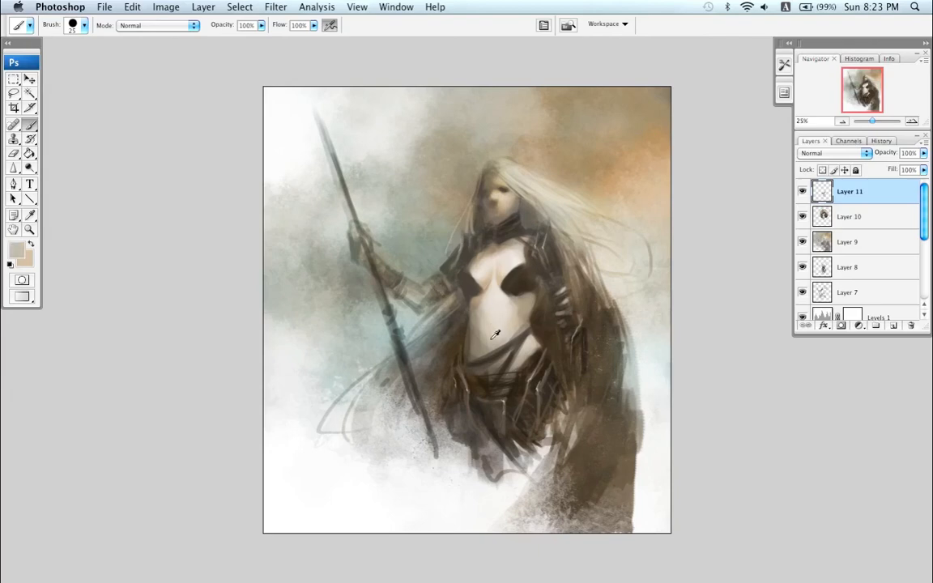
{"action": "left_click", "coordinate": [446, 286], "text": "alt"}
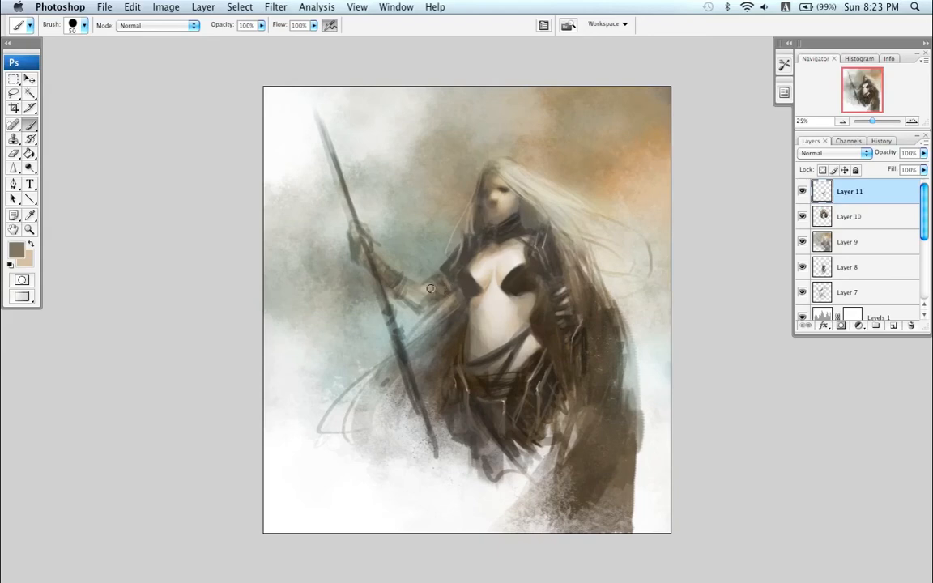
{"action": "left_click", "coordinate": [478, 257], "text": "alt"}
{"action": "left_click", "coordinate": [476, 307], "text": "alt"}
{"action": "left_click", "coordinate": [478, 296], "text": "alt"}
{"action": "key", "text": "super+shift+h"}
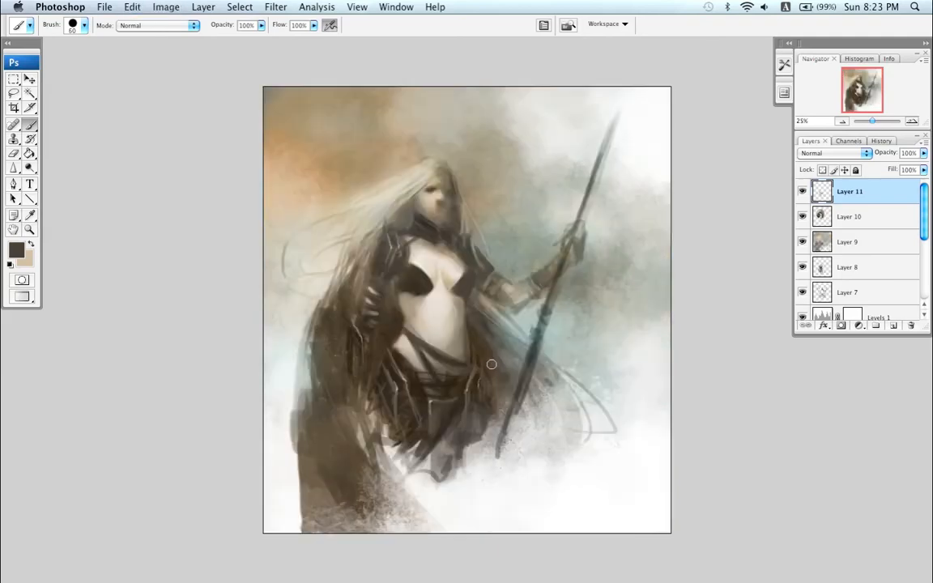
Step: Shade the side and lower belly with sampled skin shadow tones, enlarging the brush from 80 to 175 px
{"action": "left_click", "coordinate": [459, 298], "text": "alt"}
{"action": "left_click", "coordinate": [428, 286], "text": "alt"}
{"action": "left_click", "coordinate": [459, 302], "text": "alt"}
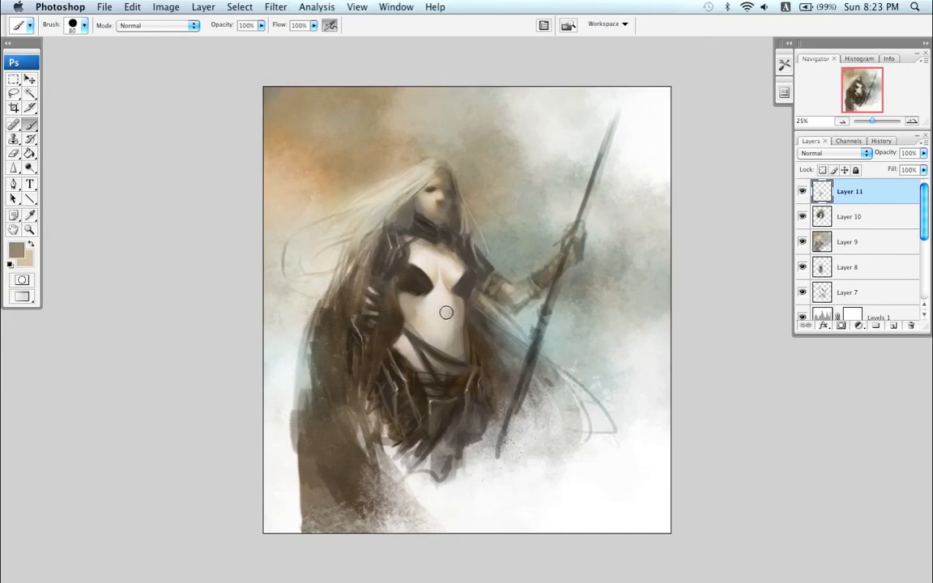
{"action": "left_click", "coordinate": [444, 316], "text": "alt"}
{"action": "left_click", "coordinate": [459, 328], "text": "alt"}
{"action": "key", "text": "bracketright"}
{"action": "key", "text": "bracketright"}
{"action": "mouse_move", "coordinate": [456, 328]}
{"action": "left_mouse_down"}
{"action": "mouse_move", "coordinate": [447, 319]}
{"action": "mouse_move", "coordinate": [453, 327]}
{"action": "left_mouse_up"}
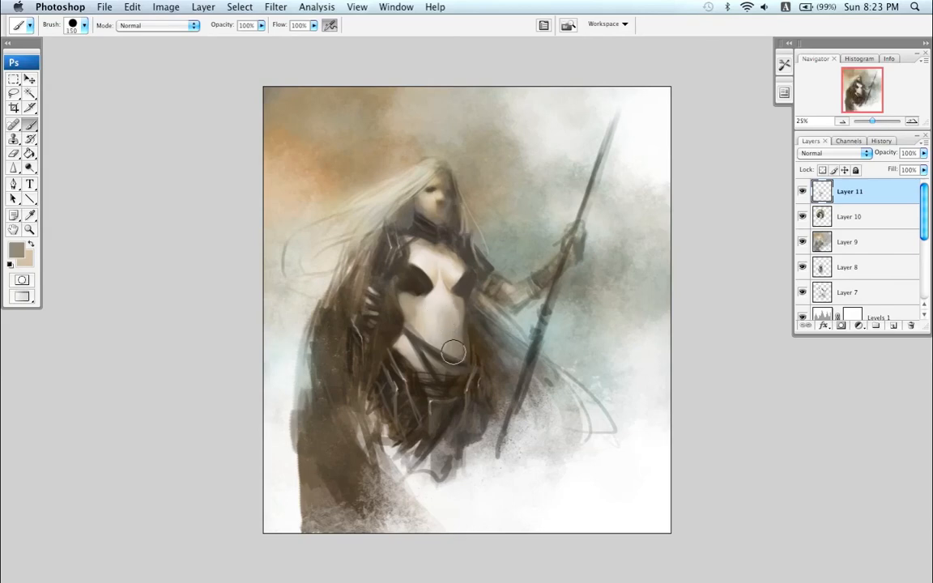
{"action": "left_click", "coordinate": [454, 289], "text": "alt"}
{"action": "left_click", "coordinate": [455, 284], "text": "alt"}
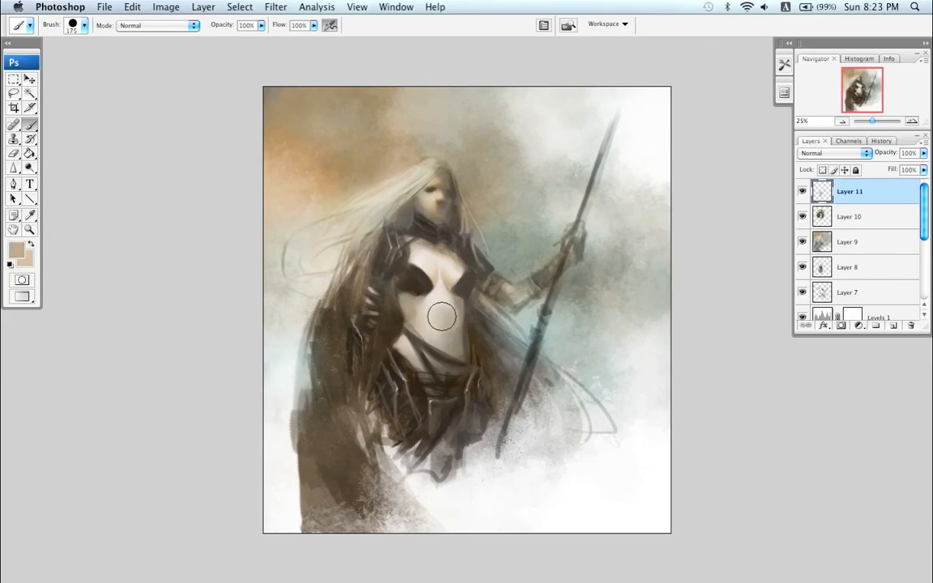
Step: Lighten the upper belly below the chest with sampled pale skin tones and a brush of about 90 px
{"action": "key", "text": "bracketleft"}
{"action": "key", "text": "bracketleft"}
{"action": "left_click", "coordinate": [444, 304], "text": "alt"}
{"action": "mouse_move", "coordinate": [441, 300]}
{"action": "left_mouse_down"}
{"action": "mouse_move", "coordinate": [429, 320]}
{"action": "mouse_move", "coordinate": [448, 306]}
{"action": "left_mouse_up"}
{"action": "left_click", "coordinate": [453, 317], "text": "alt"}
{"action": "left_click", "coordinate": [442, 319], "text": "alt"}
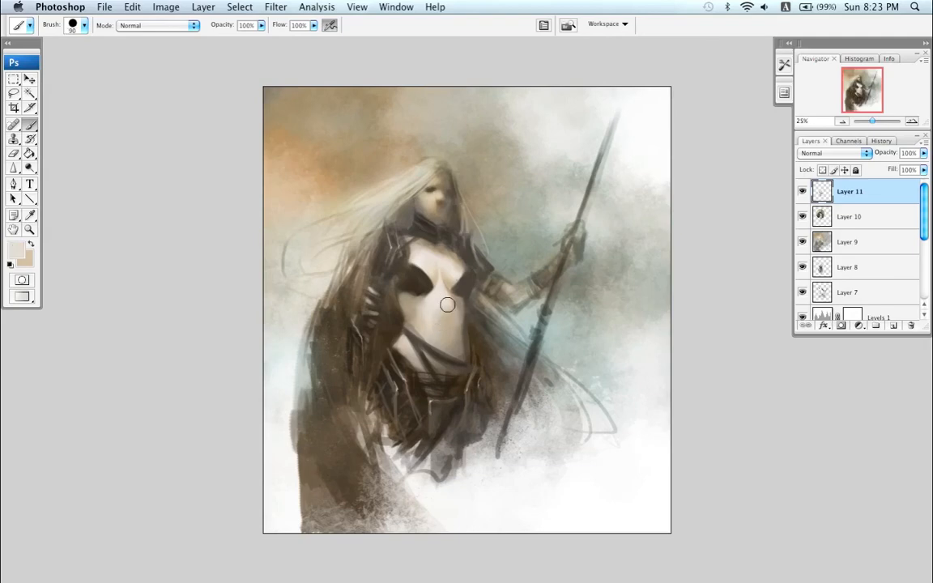
Step: Flip the canvas horizontally and blend the belly's sides with sampled skin tones, using a brush of up to 100 px
{"action": "key", "text": "super+u"}
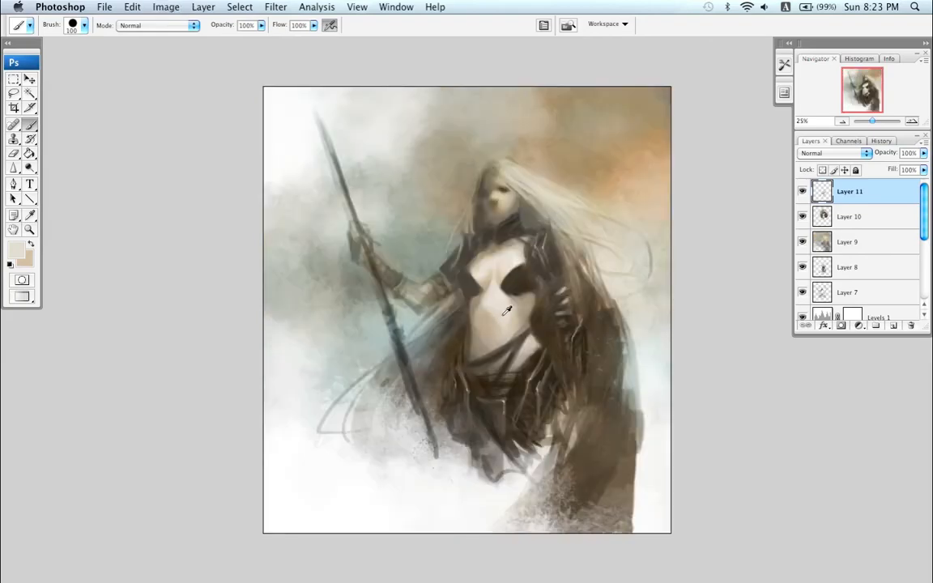
{"action": "key", "text": "bracketleft"}
{"action": "key", "text": "bracketleft"}
{"action": "left_click", "coordinate": [479, 322], "text": "alt"}
{"action": "key", "text": "bracketleft"}
{"action": "key", "text": "bracketleft"}
{"action": "key", "text": "bracketleft"}
{"action": "left_click", "coordinate": [477, 305], "text": "alt"}
{"action": "left_click", "coordinate": [493, 312], "text": "alt"}
{"action": "key", "text": "bracketright"}
{"action": "key", "text": "bracketright"}
{"action": "key", "text": "bracketright"}
{"action": "left_click", "coordinate": [519, 317], "text": "alt"}
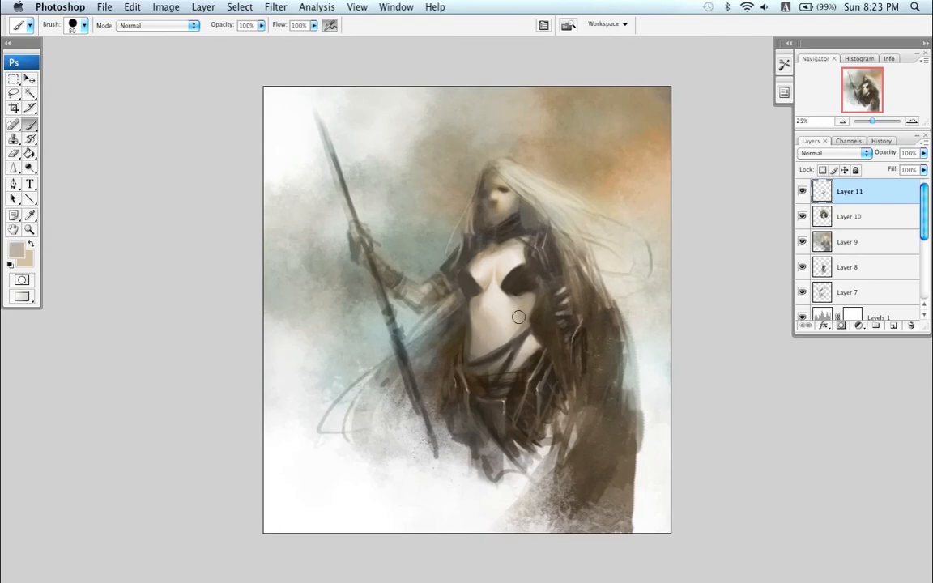
Step: Refine the belly's soft light and shadow with a sampled pale tone, varying the brush size up to 100 px
{"action": "left_click", "coordinate": [516, 309], "text": "alt"}
{"action": "key", "text": "bracketleft"}
{"action": "key", "text": "bracketleft"}
{"action": "key", "text": "bracketleft"}
{"action": "key", "text": "bracketleft"}
{"action": "key", "text": "bracketright"}
{"action": "key", "text": "bracketright"}
{"action": "key", "text": "bracketright"}
{"action": "key", "text": "bracketright"}
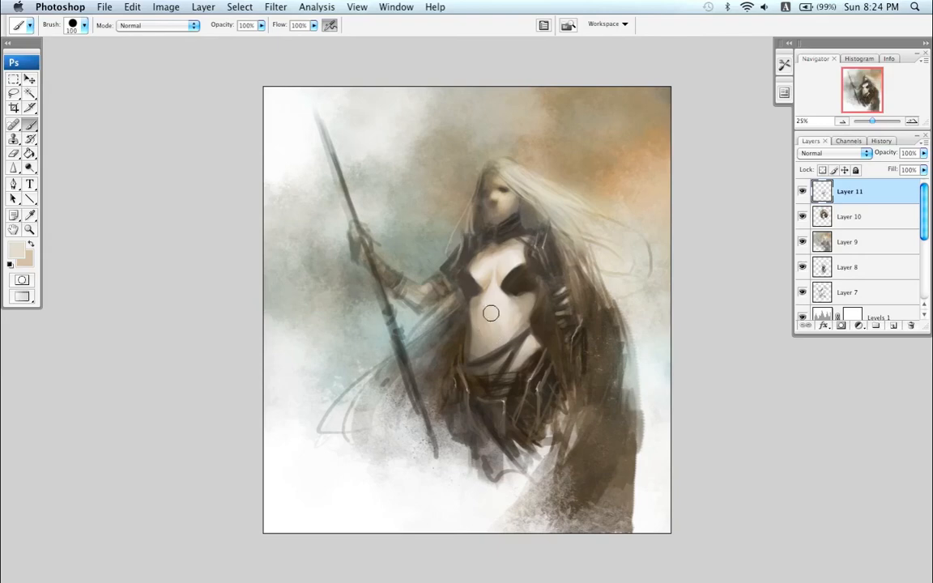
{"action": "key", "text": "bracketleft"}
{"action": "key", "text": "bracketleft"}
{"action": "key", "text": "bracketleft"}
{"action": "key", "text": "bracketleft"}
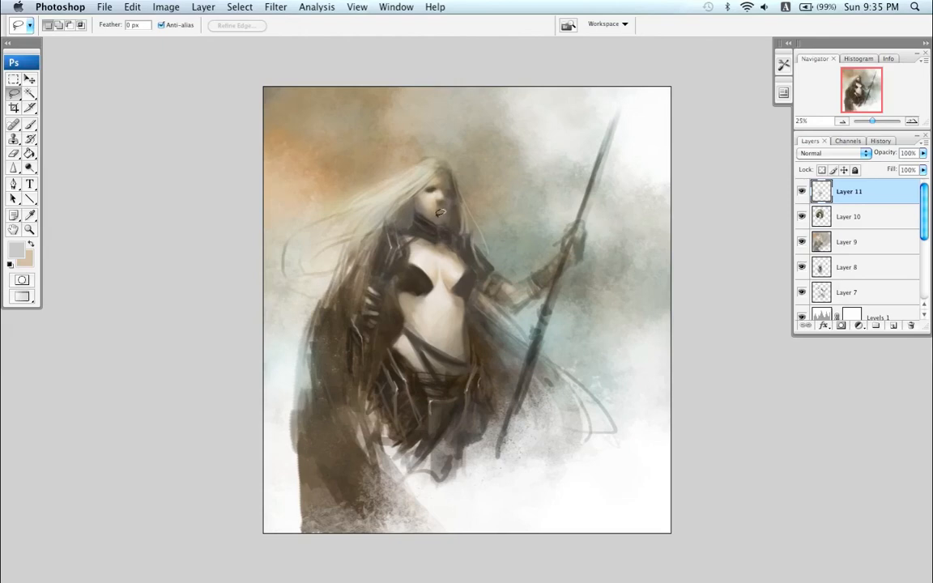
Step: Lasso the head and torso, copy the area onto a new layer and open it in the Liquify filter
{"action": "mouse_move", "coordinate": [420, 152]}
{"action": "left_mouse_down"}
{"action": "mouse_move", "coordinate": [322, 282]}
{"action": "mouse_move", "coordinate": [506, 324]}
{"action": "mouse_move", "coordinate": [428, 152]}
{"action": "left_mouse_up"}
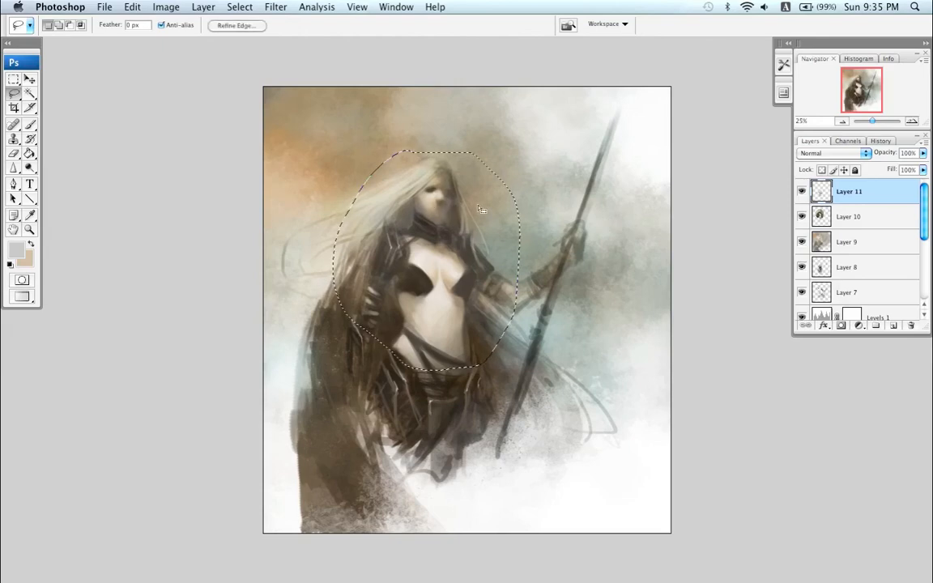
{"action": "key", "text": "super+j"}
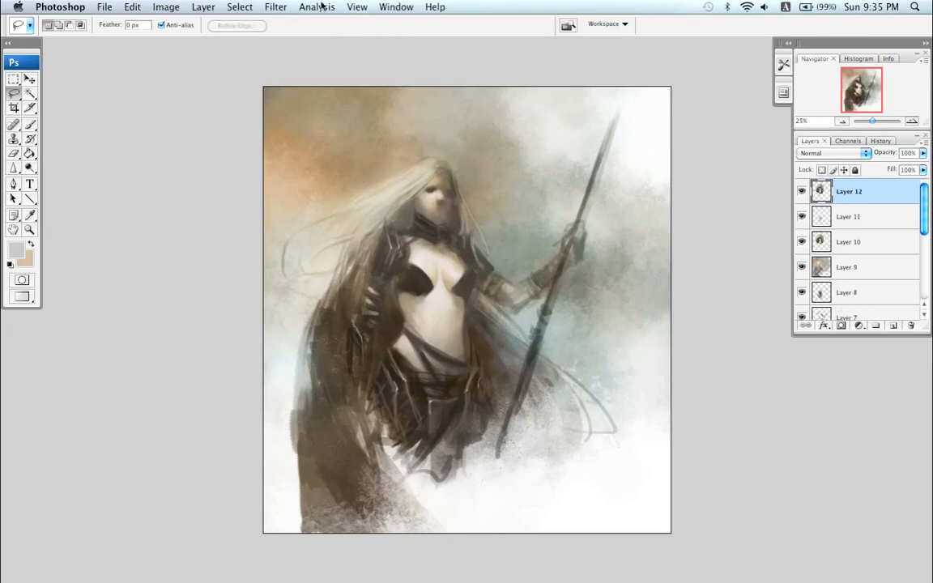
{"action": "left_click", "coordinate": [277, 7]}
{"action": "left_click", "coordinate": [302, 88]}
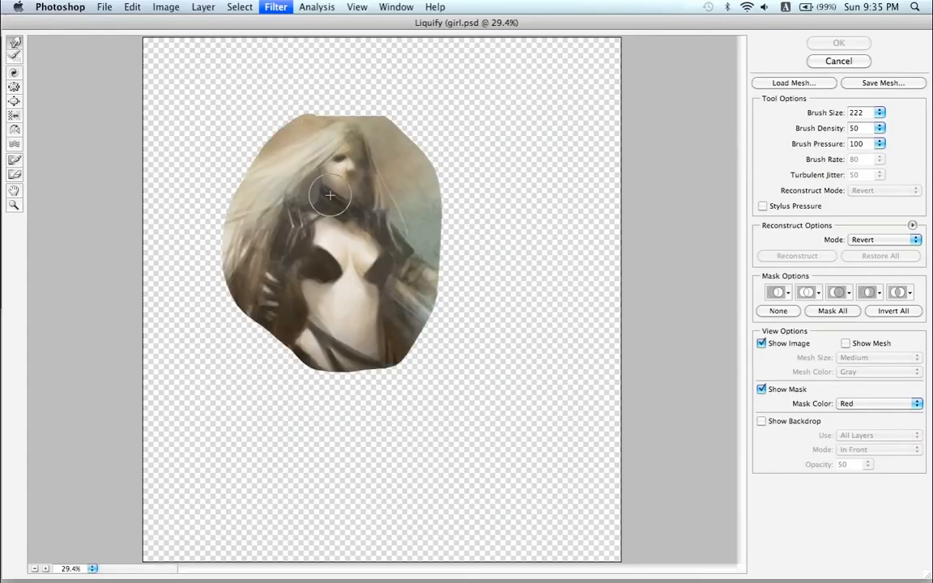
{"action": "key", "text": "super+plus"}
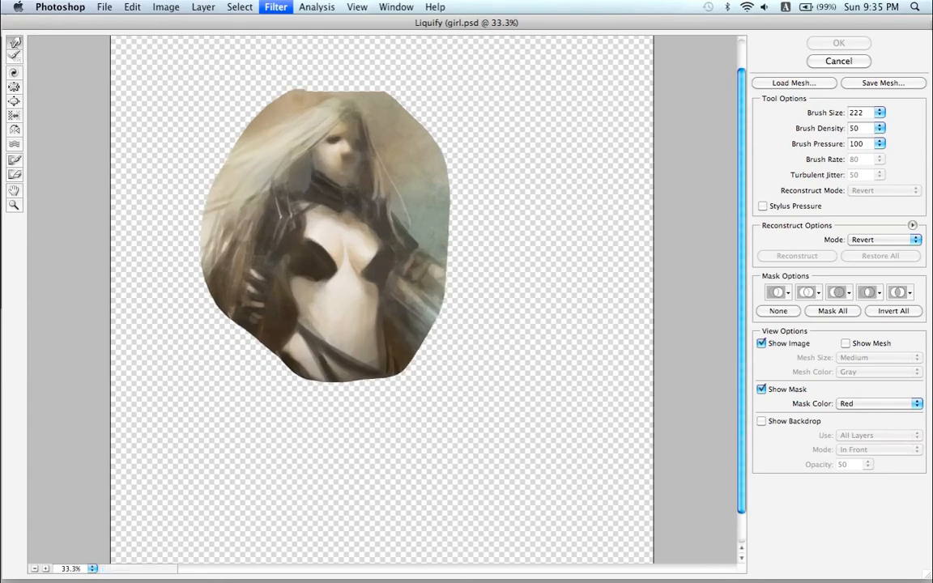
Step: Try the Liquify Bloat tool on the larger cup at brush size 362, undo it and set the brush size to 348
{"action": "left_click", "coordinate": [14, 101]}
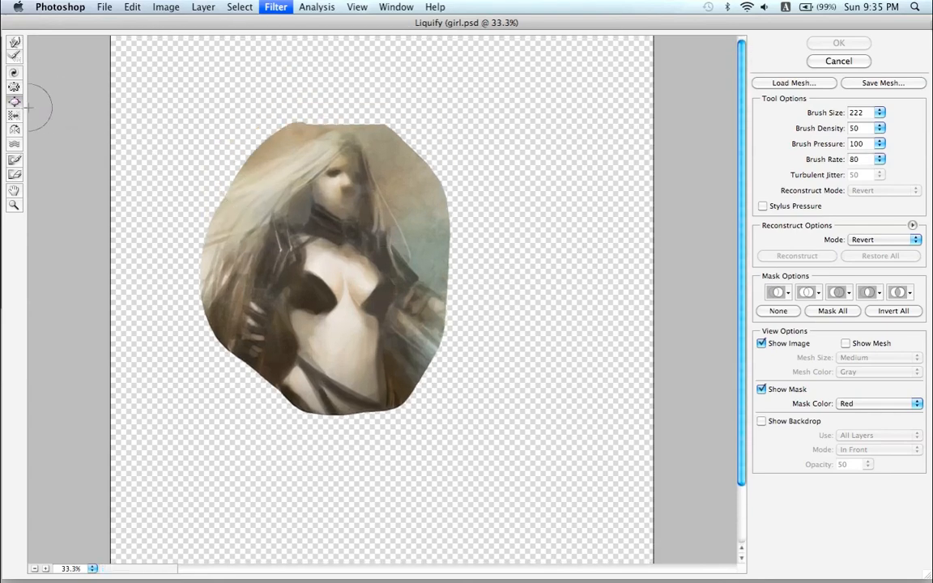
{"action": "left_click", "coordinate": [879, 113]}
{"action": "left_click_drag", "start_coordinate": [845, 127], "coordinate": [854, 127]}
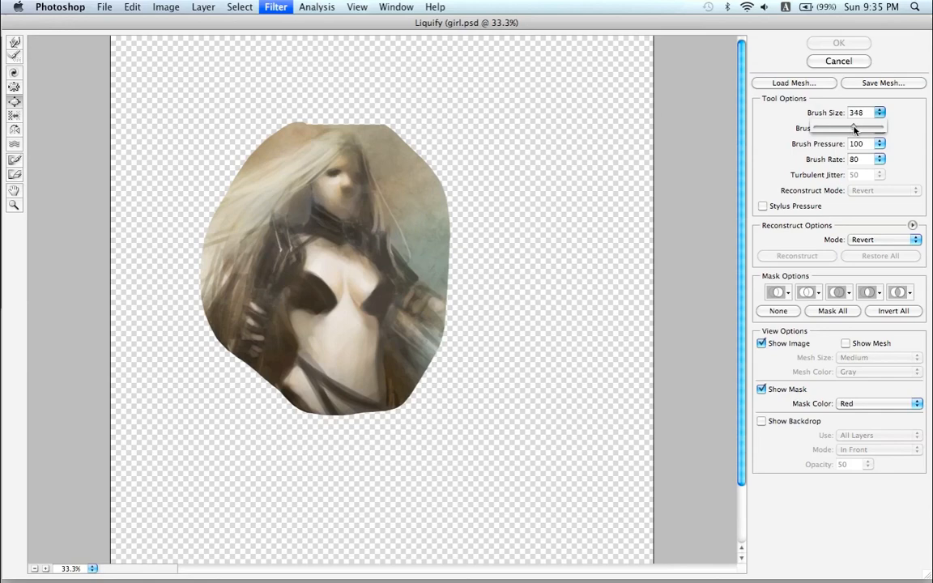
{"action": "key", "text": "bracketright"}
{"action": "left_click", "coordinate": [315, 284]}
{"action": "key", "text": "super+z"}
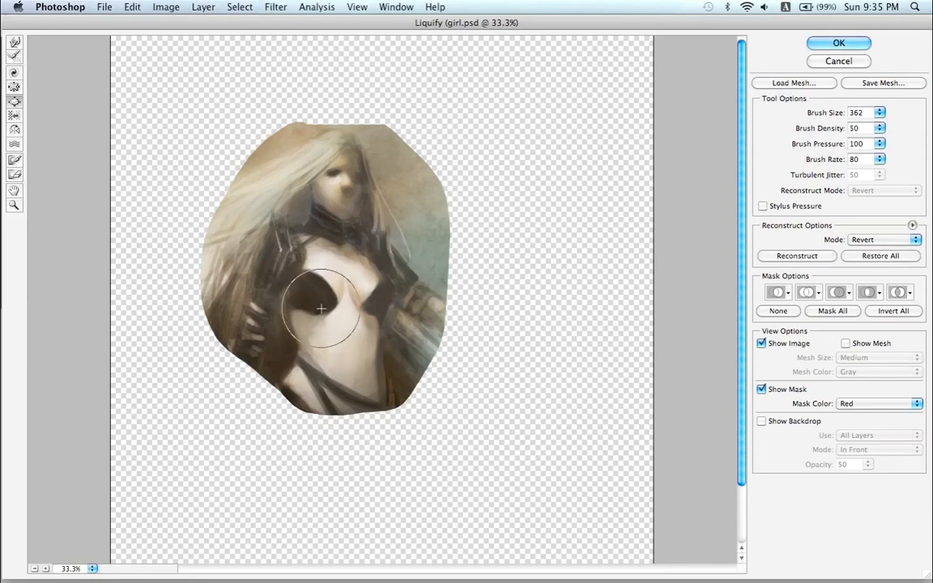
{"action": "key", "text": "bracketleft"}
{"action": "left_click", "coordinate": [16, 88]}
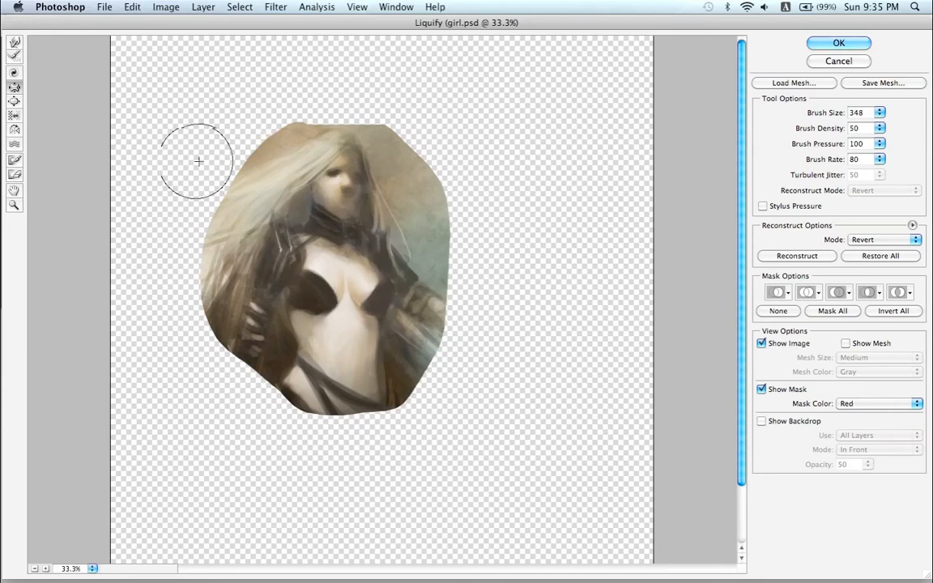
Step: Reshape the chest, cups and waist with the Liquify Forward Warp tool at brush size 348 and apply the filter
{"action": "left_click", "coordinate": [14, 41]}
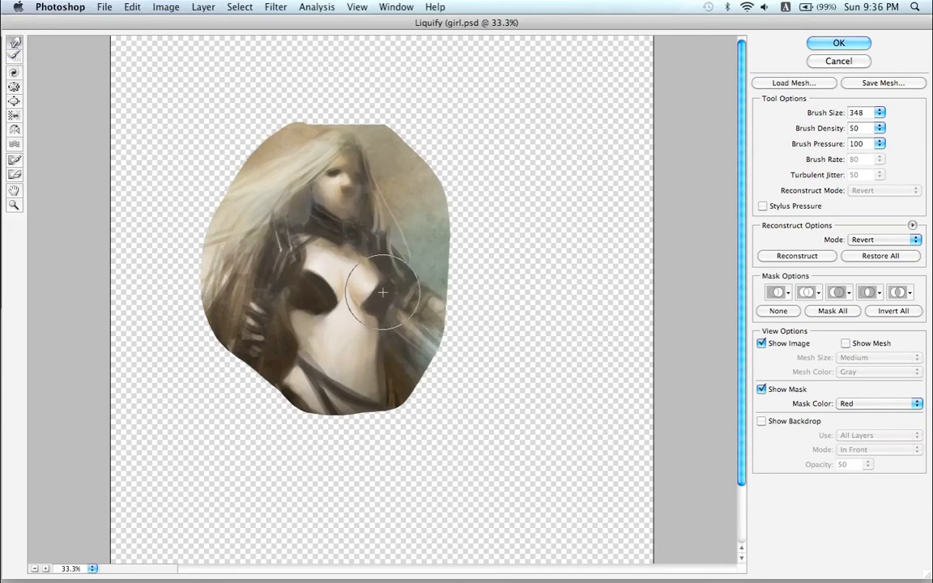
{"action": "mouse_move", "coordinate": [374, 289]}
{"action": "left_mouse_down"}
{"action": "mouse_move", "coordinate": [383, 276]}
{"action": "mouse_move", "coordinate": [393, 291]}
{"action": "mouse_move", "coordinate": [385, 303]}
{"action": "mouse_move", "coordinate": [375, 271]}
{"action": "mouse_move", "coordinate": [369, 277]}
{"action": "left_mouse_up"}
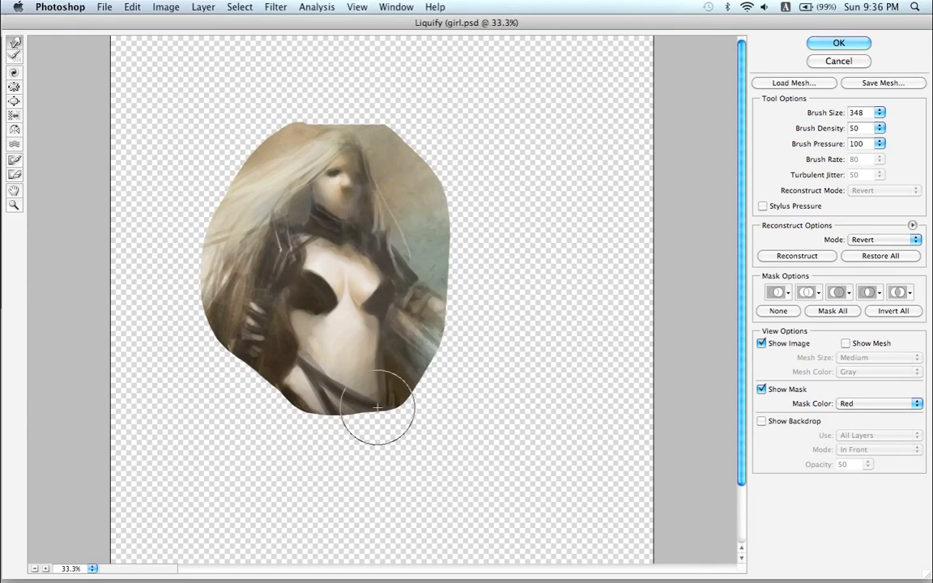
{"action": "left_click_drag", "start_coordinate": [321, 288], "coordinate": [355, 276]}
{"action": "left_click_drag", "start_coordinate": [396, 313], "coordinate": [386, 306]}
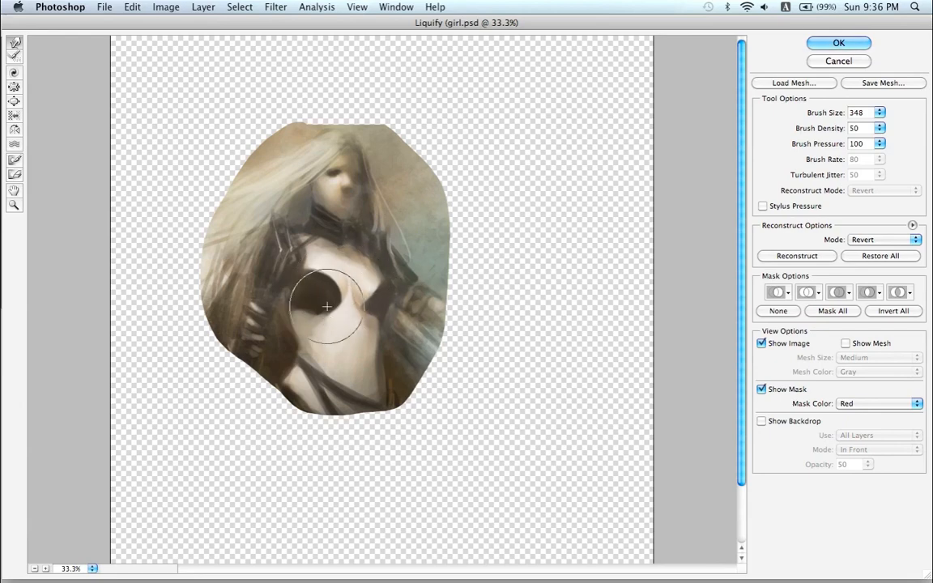
{"action": "mouse_move", "coordinate": [327, 306]}
{"action": "left_mouse_down"}
{"action": "mouse_move", "coordinate": [389, 263]}
{"action": "mouse_move", "coordinate": [352, 289]}
{"action": "mouse_move", "coordinate": [371, 290]}
{"action": "mouse_move", "coordinate": [360, 300]}
{"action": "mouse_move", "coordinate": [395, 319]}
{"action": "mouse_move", "coordinate": [391, 295]}
{"action": "mouse_move", "coordinate": [368, 309]}
{"action": "left_mouse_up"}
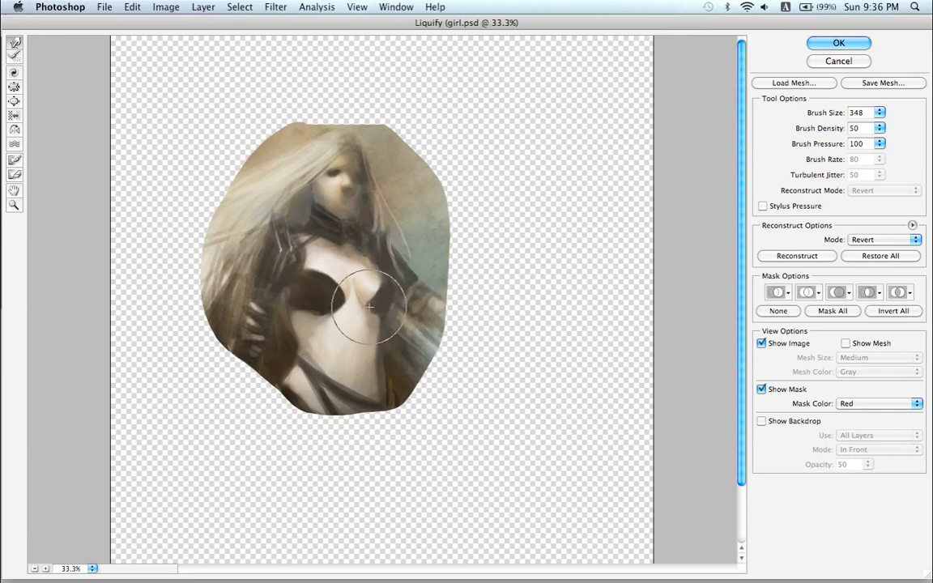
{"action": "mouse_move", "coordinate": [369, 296]}
{"action": "left_mouse_down"}
{"action": "mouse_move", "coordinate": [389, 288]}
{"action": "mouse_move", "coordinate": [368, 283]}
{"action": "mouse_move", "coordinate": [362, 300]}
{"action": "left_mouse_up"}
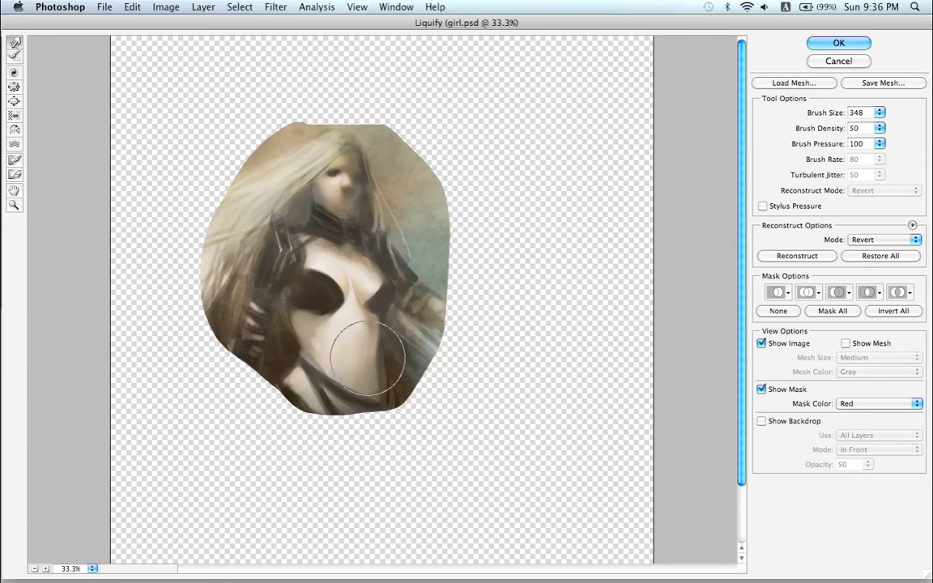
{"action": "mouse_move", "coordinate": [367, 356]}
{"action": "left_mouse_down"}
{"action": "mouse_move", "coordinate": [280, 312]}
{"action": "mouse_move", "coordinate": [295, 348]}
{"action": "mouse_move", "coordinate": [298, 321]}
{"action": "mouse_move", "coordinate": [298, 381]}
{"action": "left_mouse_up"}
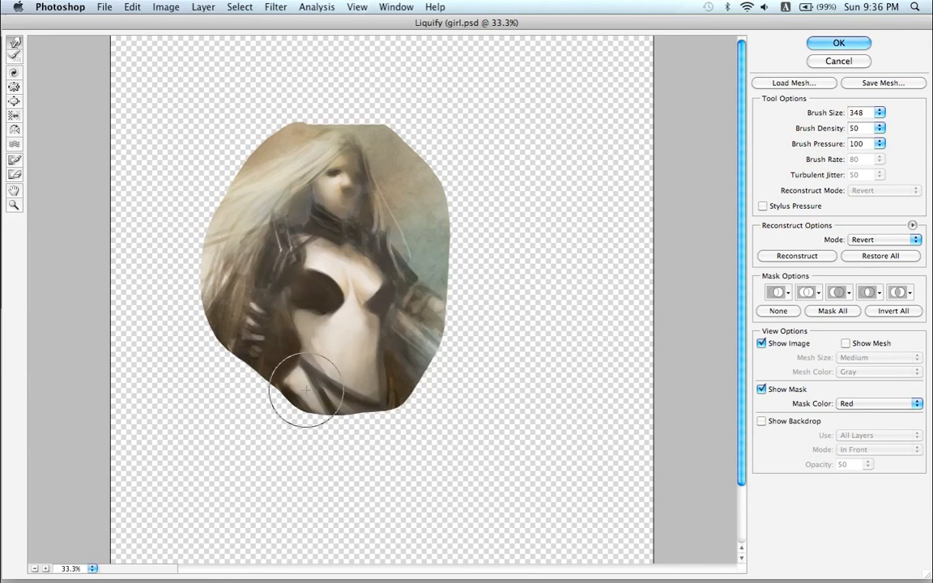
{"action": "left_click", "coordinate": [822, 42]}
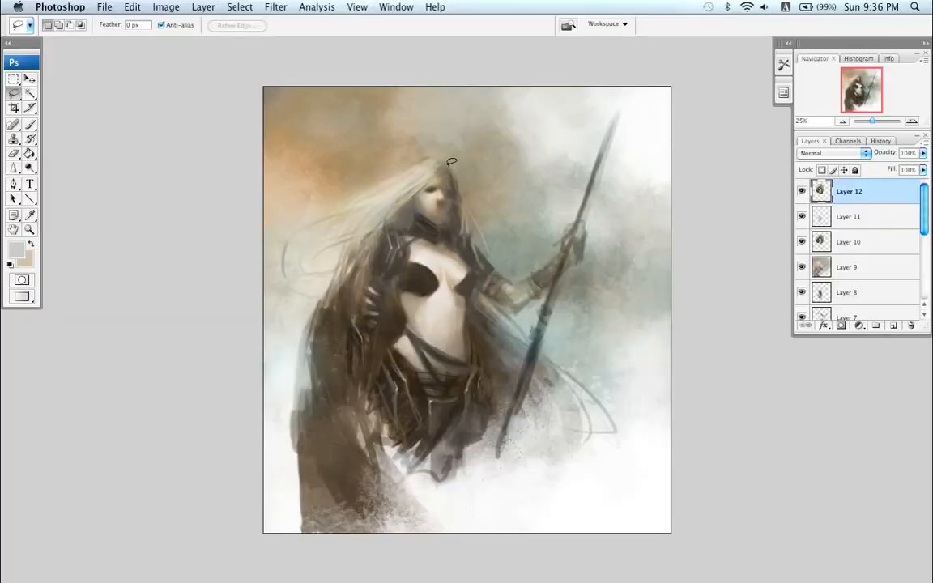
Step: Check the figure in mirrored view, reduce the brush to 10 px and touch up the upper chest in a pale skin tone
{"action": "key", "text": "super+shift+h"}
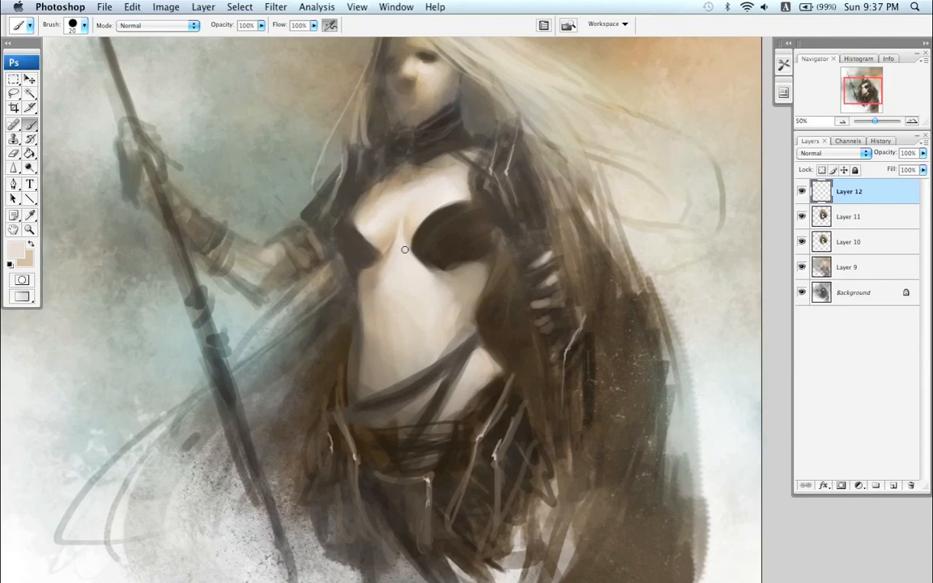
{"action": "key", "text": "bracketleft"}
{"action": "key", "text": "bracketleft"}
{"action": "key", "text": "bracketright"}
{"action": "key", "text": "bracketright"}
{"action": "key", "text": "bracketright"}
{"action": "key", "text": "bracketleft"}
{"action": "key", "text": "bracketleft"}
{"action": "key", "text": "super+shift+h"}
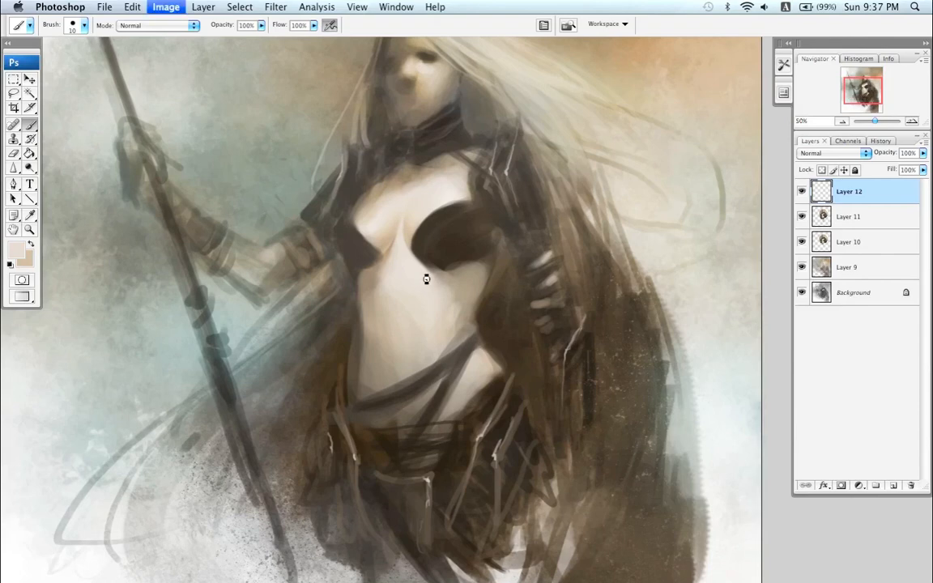
{"action": "left_click_drag", "start_coordinate": [426, 187], "coordinate": [465, 191]}
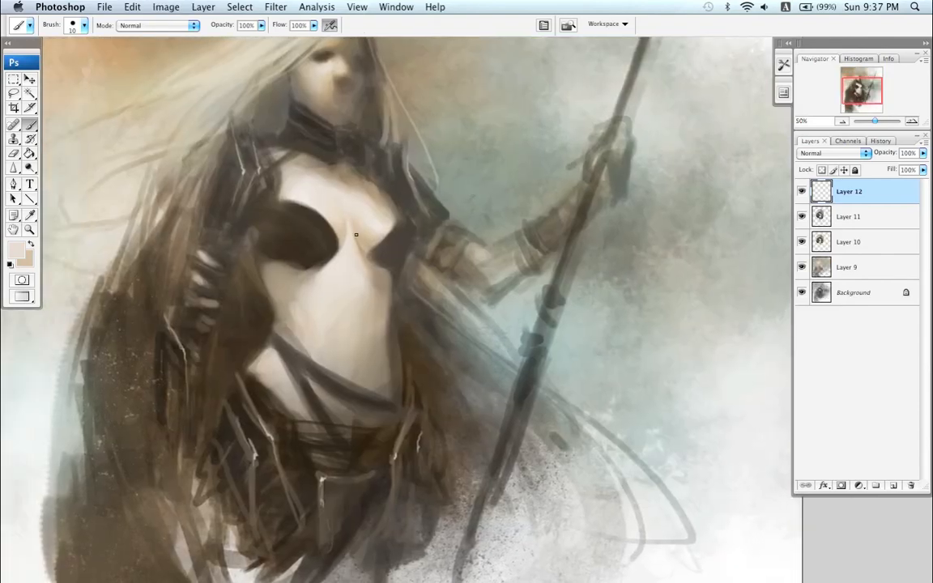
Step: Sample the dark tone of the smaller cup, retouch its outer edge with a 25 px brush and flip the canvas horizontally
{"action": "key", "text": "bracketright"}
{"action": "left_click", "coordinate": [411, 235], "text": "alt"}
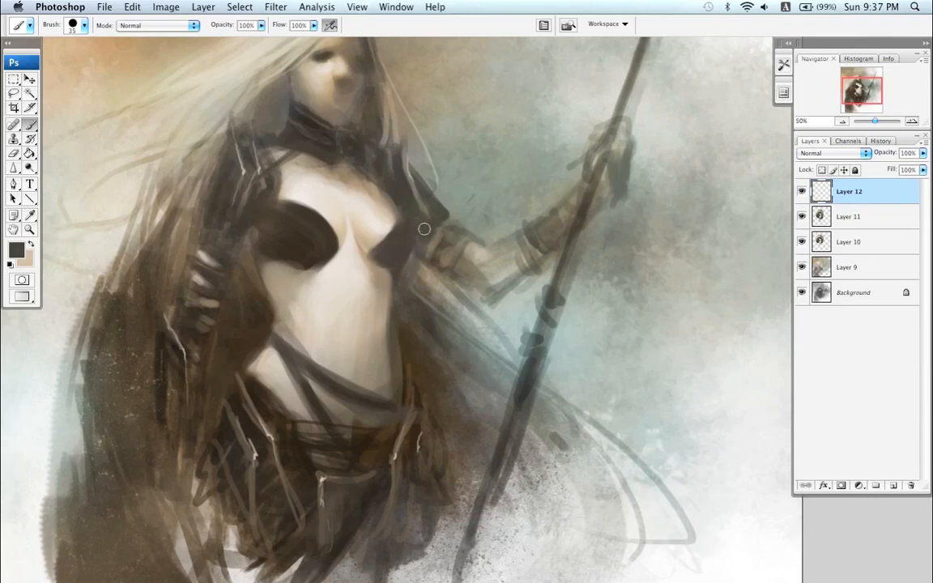
{"action": "key", "text": "super+shift+h"}
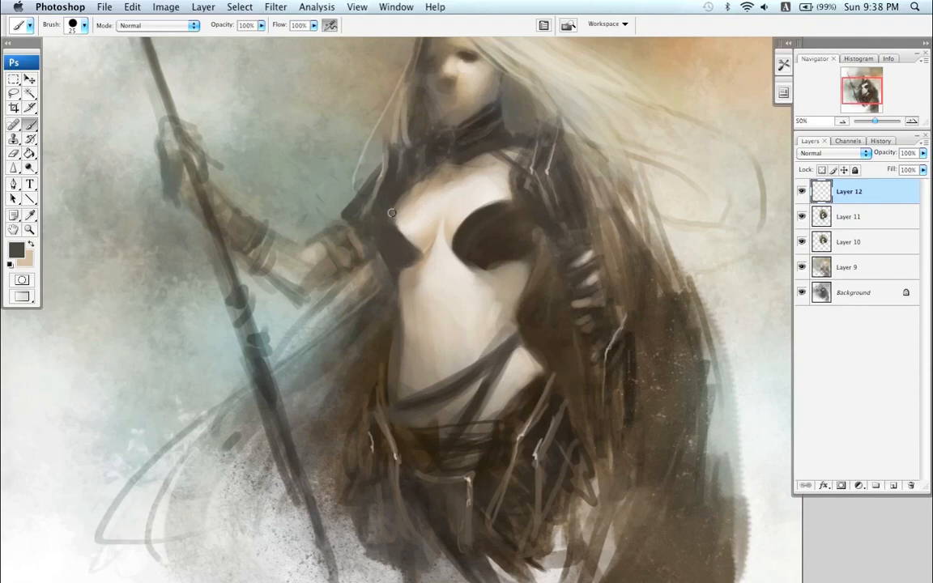
Step: Shade the inner lower edge of the smaller cup with sampled skin tones, using a brush of about 15 px
{"action": "left_click", "coordinate": [416, 238], "text": "alt"}
{"action": "key", "text": "bracketleft"}
{"action": "left_click", "coordinate": [422, 238], "text": "alt"}
{"action": "key", "text": "super+plus"}
{"action": "left_click_drag", "start_coordinate": [522, 233], "coordinate": [468, 295]}
{"action": "left_click", "coordinate": [378, 281], "text": "alt"}
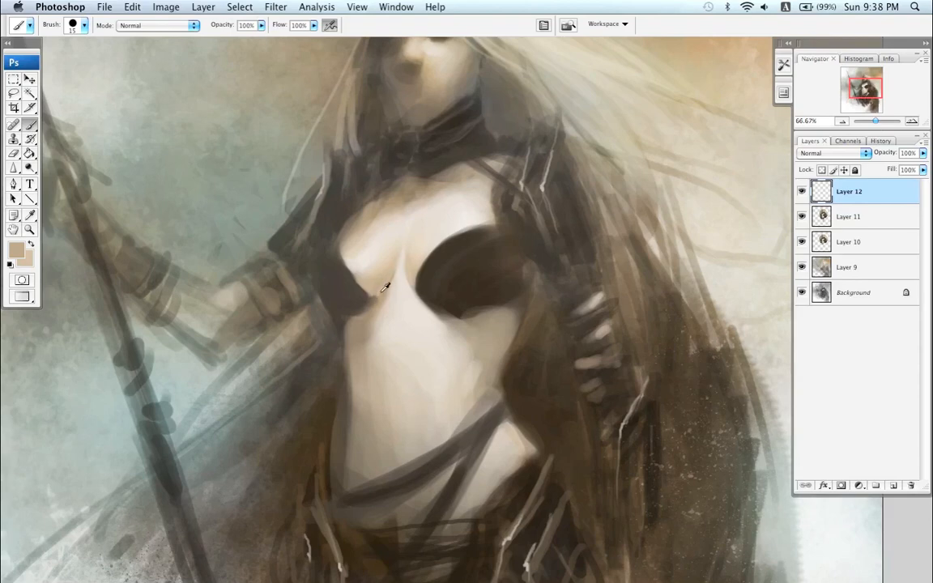
{"action": "left_click", "coordinate": [380, 293], "text": "alt"}
{"action": "key", "text": "bracketleft"}
{"action": "left_click", "coordinate": [379, 287], "text": "alt"}
Step: Repaint the smaller cup's upper edge into a rounder curve with sampled skin tones, reducing the brush to 10 px
{"action": "left_click", "coordinate": [361, 268], "text": "alt"}
{"action": "key", "text": "bracketright"}
{"action": "left_click", "coordinate": [360, 259], "text": "alt"}
{"action": "left_click", "coordinate": [343, 263], "text": "alt"}
{"action": "left_click_drag", "start_coordinate": [340, 247], "coordinate": [367, 298]}
{"action": "left_click", "coordinate": [365, 284], "text": "alt"}
{"action": "key", "text": "bracketleft"}
{"action": "key", "text": "bracketleft"}
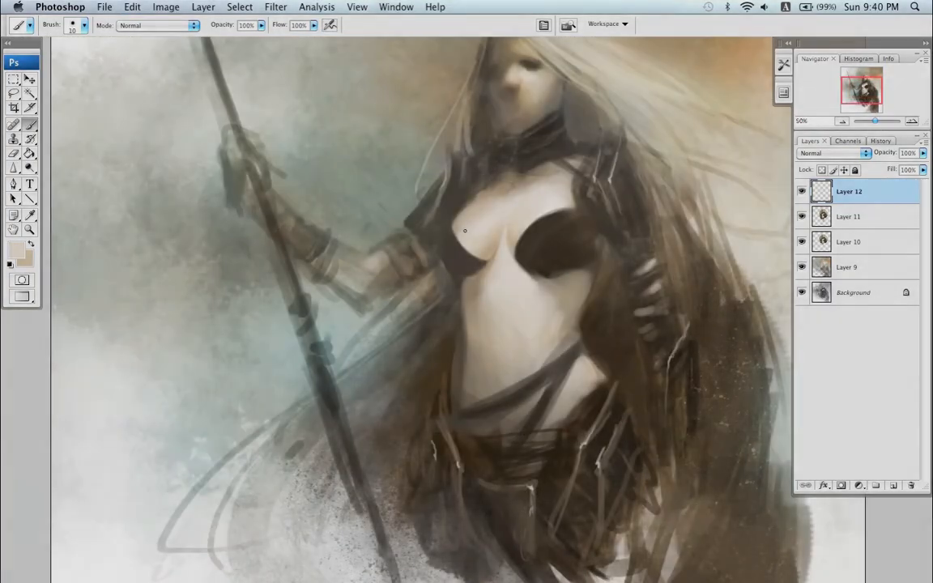
Step: Brighten the upper chest with a 25 px brush and refine the skin around the smaller cup using smaller sampled strokes
{"action": "key", "text": "bracketright"}
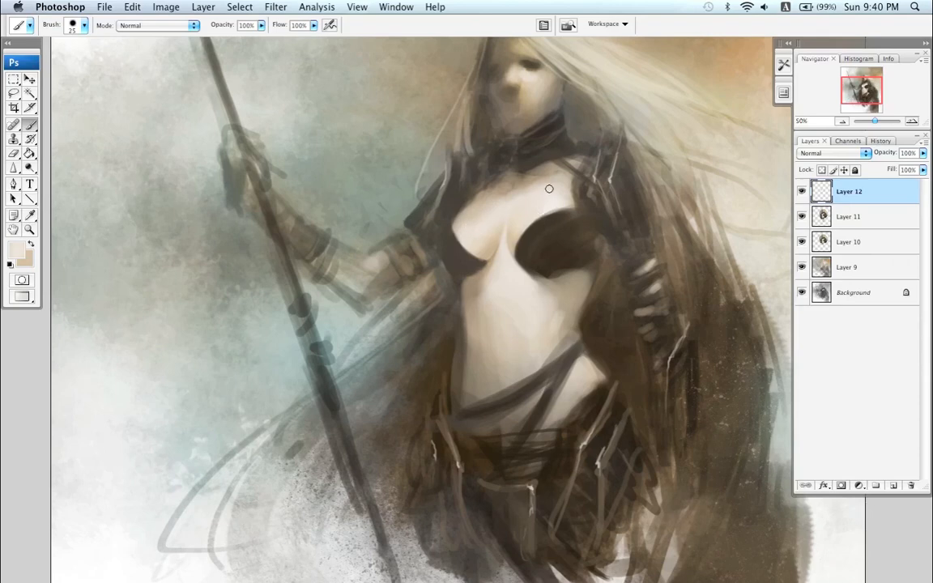
{"action": "key", "text": "bracketleft"}
{"action": "left_click", "coordinate": [463, 257], "text": "alt"}
{"action": "key", "text": "bracketleft"}
{"action": "key", "text": "bracketleft"}
{"action": "key", "text": "bracketleft"}
{"action": "key", "text": "bracketleft"}
{"action": "left_click", "coordinate": [487, 237], "text": "alt"}
Step: Enlarge the brush to 70 px and blend a sampled tan shade down the centre of the belly
{"action": "key", "text": "bracketright"}
{"action": "key", "text": "bracketright"}
{"action": "key", "text": "bracketright"}
{"action": "key", "text": "bracketright"}
{"action": "key", "text": "bracketright"}
{"action": "key", "text": "bracketright"}
{"action": "key", "text": "bracketright"}
{"action": "key", "text": "bracketright"}
{"action": "key", "text": "bracketright"}
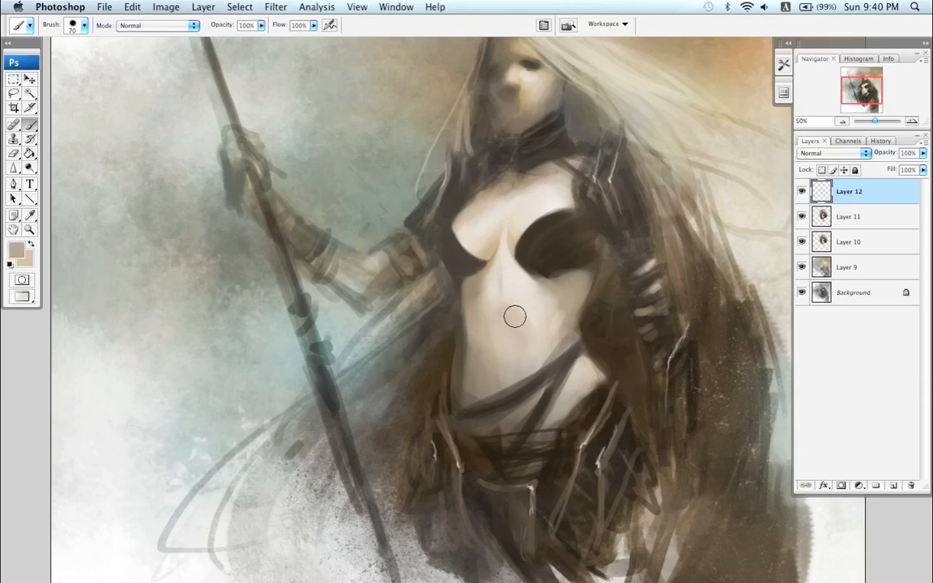
Step: Soften the belly's midtones with a sampled lighter skin tone, reducing the brush to 45 px and smaller
{"action": "left_click", "coordinate": [523, 318], "text": "alt"}
{"action": "key", "text": "bracketleft"}
{"action": "key", "text": "bracketleft"}
{"action": "key", "text": "bracketleft"}
{"action": "key", "text": "bracketleft"}
{"action": "key", "text": "bracketleft"}
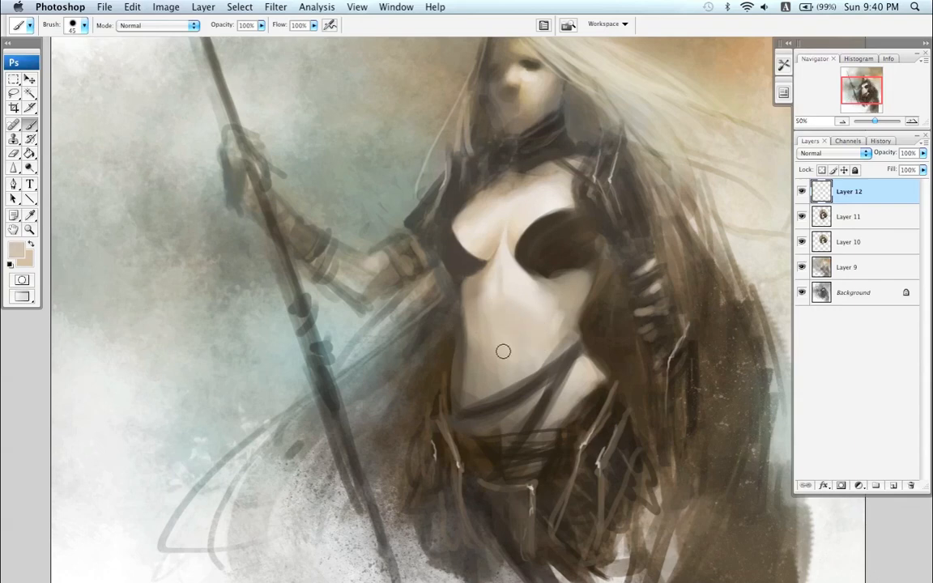
{"action": "key", "text": "bracketleft"}
{"action": "key", "text": "bracketleft"}
Step: Refine the shading beside the smaller cup and below the cleavage with tones sampled there
{"action": "left_click", "coordinate": [449, 245], "text": "alt"}
{"action": "key", "text": "bracketleft"}
{"action": "key", "text": "]"}
{"action": "left_click", "coordinate": [493, 283], "text": "alt"}
{"action": "key", "text": "]"}
Step: Flip the canvas horizontally and blend the skin just below the cleavage with sampled tones at varying brush sizes
{"action": "key", "text": "super+shift+h"}
{"action": "left_click", "coordinate": [417, 278], "text": "alt"}
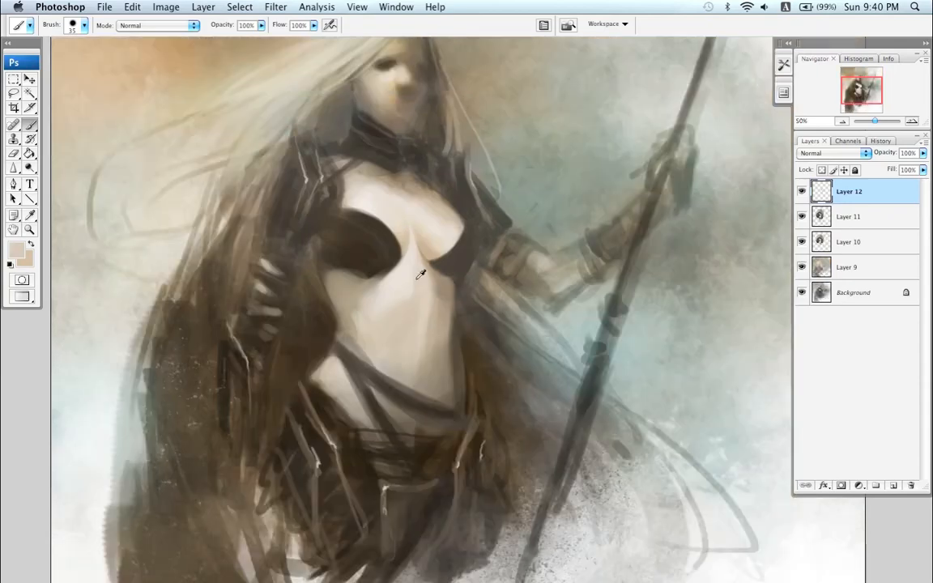
{"action": "left_click", "coordinate": [405, 277], "text": "alt"}
{"action": "key", "text": "["}
{"action": "key", "text": "["}
{"action": "key", "text": "["}
{"action": "key", "text": "]"}
{"action": "key", "text": "]"}
{"action": "key", "text": "]"}
Step: Model the ribs under the larger cup with sampled skin tones, enlarging and reducing the brush between strokes
{"action": "left_click", "coordinate": [405, 311], "text": "alt"}
{"action": "left_click", "coordinate": [395, 302], "text": "alt"}
{"action": "key", "text": "]"}
{"action": "key", "text": "]"}
{"action": "left_click", "coordinate": [386, 309], "text": "alt"}
{"action": "left_click", "coordinate": [378, 301], "text": "alt"}
{"action": "key", "text": "["}
{"action": "key", "text": "["}
{"action": "key", "text": "["}
{"action": "key", "text": "["}
{"action": "key", "text": "["}
{"action": "key", "text": "["}
Step: Deepen the soft shadow beneath the larger cup with a tone sampled at its lower edge, varying the brush size
{"action": "key", "text": "bracketright"}
{"action": "key", "text": "bracketright"}
{"action": "key", "text": "bracketright"}
{"action": "key", "text": "bracketleft"}
{"action": "key", "text": "bracketleft"}
{"action": "key", "text": "bracketleft"}
{"action": "key", "text": "bracketleft"}
{"action": "left_click", "coordinate": [367, 292], "text": "alt"}
{"action": "key", "text": "bracketright"}
{"action": "key", "text": "bracketright"}
{"action": "key", "text": "bracketright"}
{"action": "key", "text": "bracketright"}
{"action": "key", "text": "bracketright"}
{"action": "key", "text": "bracketright"}
Step: Blend pale sampled skin tones across the upper belly with a brush reduced to 40 px
{"action": "left_click", "coordinate": [434, 233], "text": "alt"}
{"action": "left_click", "coordinate": [410, 263], "text": "alt"}
{"action": "key", "text": "bracketleft"}
{"action": "left_click", "coordinate": [349, 287], "text": "alt"}
{"action": "left_click", "coordinate": [383, 301], "text": "alt"}
{"action": "key", "text": "bracketleft"}
{"action": "key", "text": "bracketleft"}
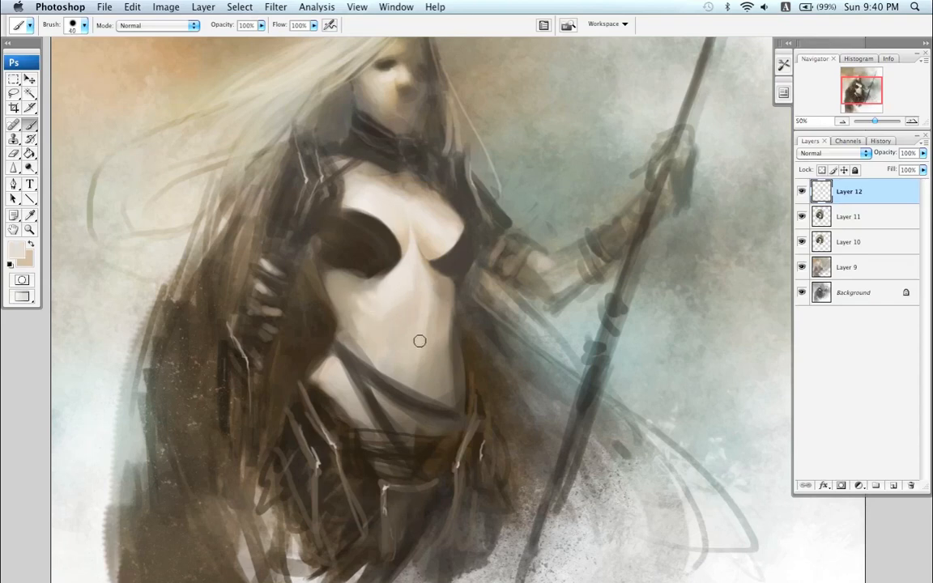
Step: Lighten the skin below the cleavage with tones sampled from the sternum and upper chest, using a smaller brush
{"action": "left_click", "coordinate": [422, 284], "text": "alt"}
{"action": "key", "text": "bracketleft"}
{"action": "left_click", "coordinate": [407, 281], "text": "alt"}
{"action": "left_click", "coordinate": [372, 174], "text": "alt"}
{"action": "key", "text": "bracketleft"}
Step: Paint the navel on the lower belly with sampled skin tones, finishing with a 10 px brush
{"action": "left_click", "coordinate": [422, 389], "text": "alt"}
{"action": "key", "text": "bracketright"}
{"action": "left_click", "coordinate": [416, 369], "text": "alt"}
{"action": "key", "text": "bracketleft"}
{"action": "left_click", "coordinate": [386, 315], "text": "alt"}
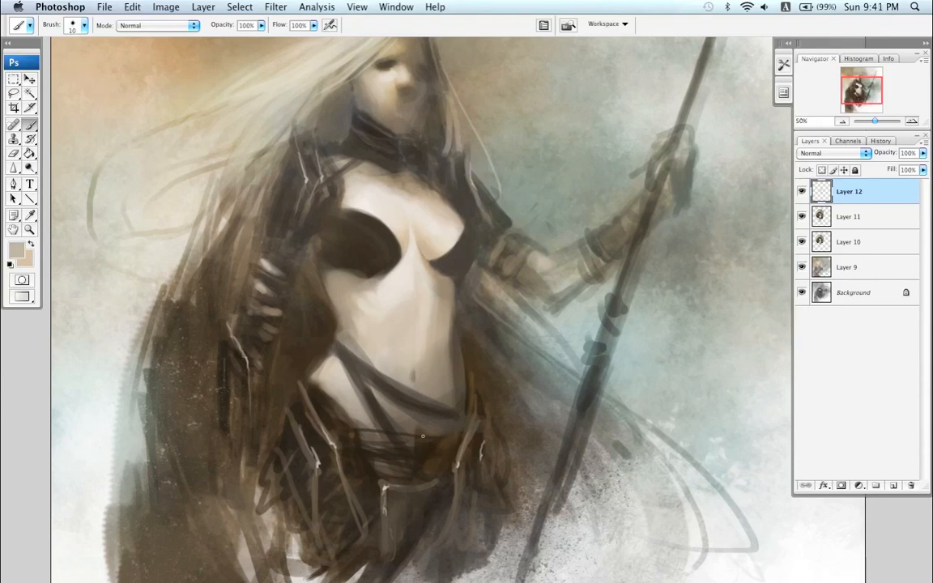
Step: Flip the canvas horizontally and refine the cleavage line with sampled skin tones and a brush smaller than 10 px
{"action": "key", "text": "super+shift+h"}
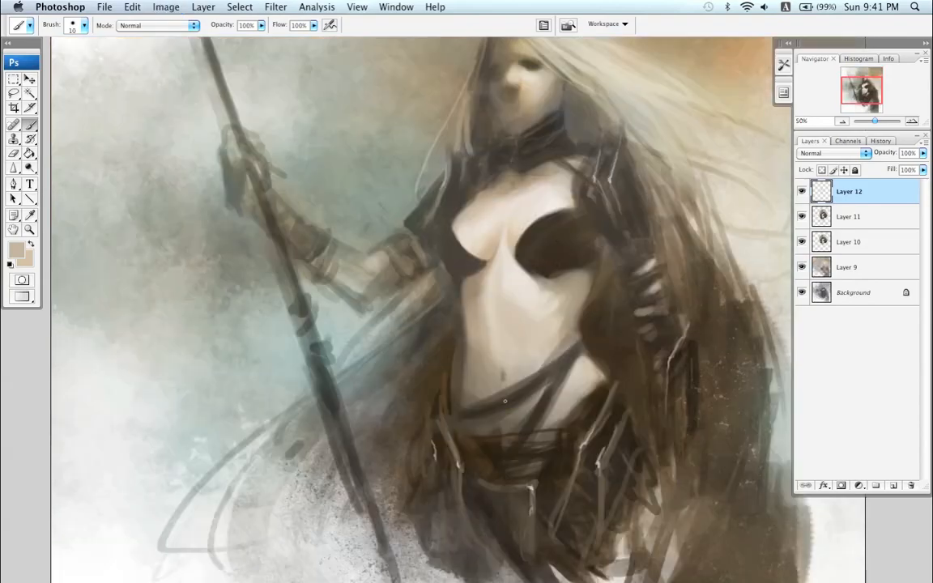
{"action": "key", "text": "super+minus"}
{"action": "key", "text": "super+minus"}
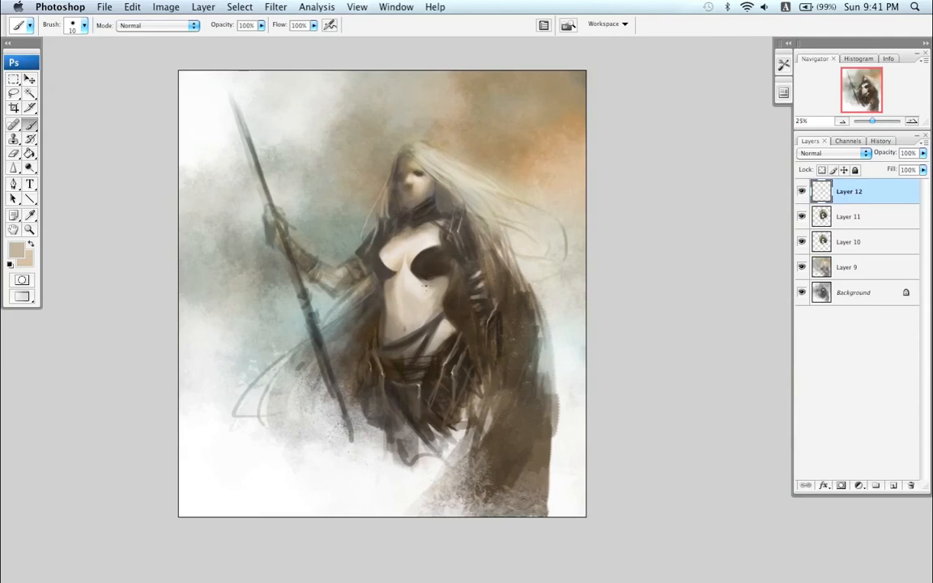
{"action": "key", "text": "super+equal"}
{"action": "key", "text": "super+equal"}
{"action": "key", "text": "super+equal"}
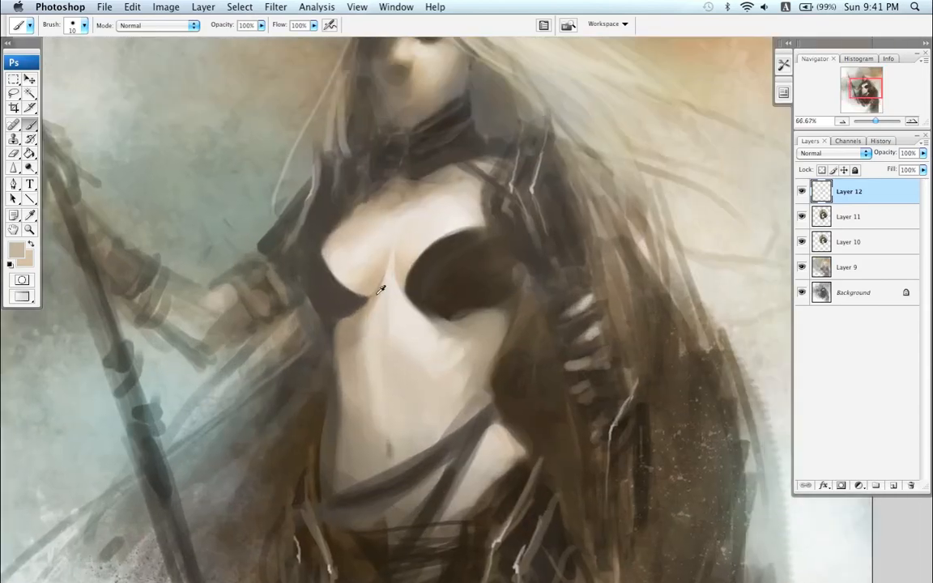
{"action": "left_click", "coordinate": [381, 286], "text": "alt"}
{"action": "key", "text": "bracketleft"}
{"action": "key", "text": "bracketleft"}
{"action": "left_click", "coordinate": [389, 273], "text": "alt"}
{"action": "left_click", "coordinate": [377, 298], "text": "alt"}
Step: Blend the shading at the smaller cup's inner lower corner with sampled tones, undoing one unwanted stroke
{"action": "key", "text": "bracketright"}
{"action": "key", "text": "bracketright"}
{"action": "left_click", "coordinate": [380, 293], "text": "alt"}
{"action": "key", "text": "bracketleft"}
{"action": "left_click", "coordinate": [369, 297], "text": "alt"}
{"action": "key", "text": "super+z"}
{"action": "left_click", "coordinate": [361, 300], "text": "alt"}
Step: Try a larger brush stroke in a tone sampled from the upper chest and undo it
{"action": "left_click", "coordinate": [398, 205], "text": "alt"}
{"action": "key", "text": "bracketright"}
{"action": "key", "text": "bracketright"}
{"action": "key", "text": "bracketright"}
{"action": "key", "text": "bracketright"}
{"action": "key", "text": "bracketright"}
{"action": "key", "text": "super+z"}
Step: Reduce the brush size to 4 px and add a new empty layer above the duplicated layer
{"action": "key", "text": "bracketleft"}
{"action": "key", "text": "bracketleft"}
{"action": "key", "text": "bracketleft"}
{"action": "key", "text": "bracketleft"}
{"action": "key", "text": "bracketleft"}
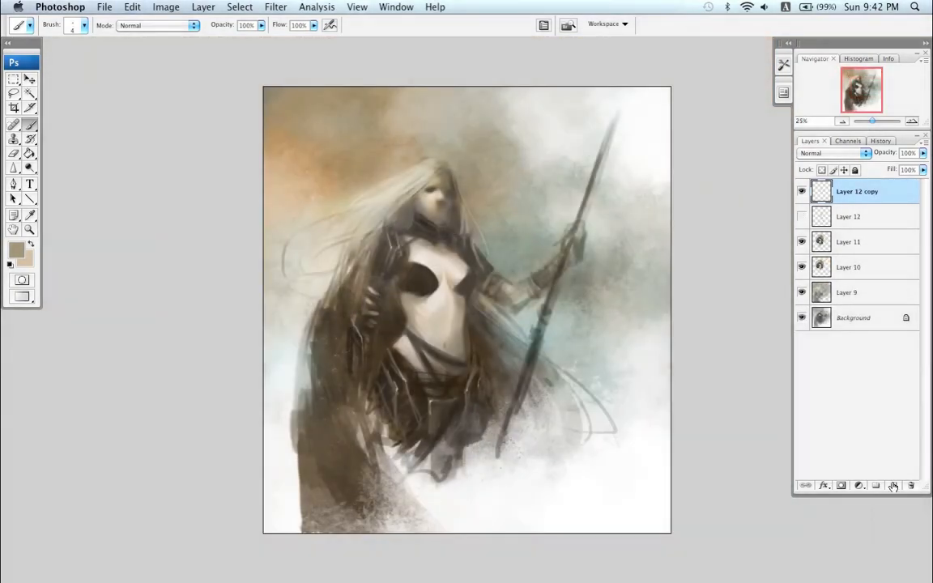
{"action": "left_click", "coordinate": [894, 486]}
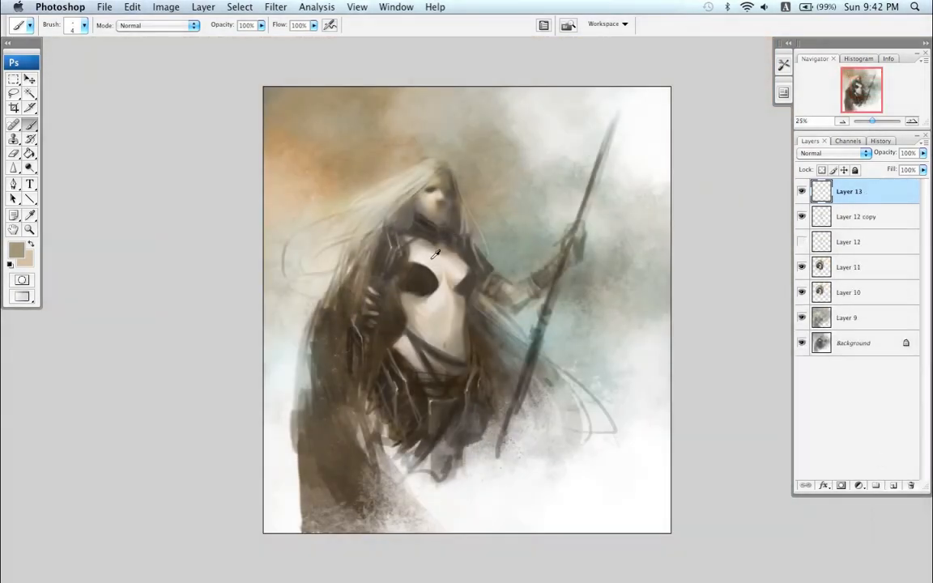
Step: Reshape the larger cup's upper edge with a bigger brush and tones sampled from the collar, chest and belly
{"action": "left_click", "coordinate": [395, 228], "text": "alt"}
{"action": "key", "text": "bracketright"}
{"action": "key", "text": "bracketright"}
{"action": "key", "text": "bracketright"}
{"action": "key", "text": "bracketright"}
{"action": "key", "text": "bracketright"}
{"action": "left_click", "coordinate": [438, 253], "text": "alt"}
{"action": "left_click", "coordinate": [361, 255], "text": "alt"}
{"action": "left_click", "coordinate": [417, 317], "text": "alt"}
Step: Undo the stroke along the larger cup's outer edge and refine its outline with a smaller brush and sampled tones
{"action": "left_click_drag", "start_coordinate": [403, 283], "coordinate": [412, 262]}
{"action": "key", "text": "super+z"}
{"action": "key", "text": "bracketleft"}
{"action": "key", "text": "bracketleft"}
{"action": "left_click", "coordinate": [418, 257], "text": "alt"}
{"action": "key", "text": "bracketleft"}
{"action": "key", "text": "bracketleft"}
{"action": "key", "text": "bracketleft"}
{"action": "left_click", "coordinate": [413, 268], "text": "alt"}
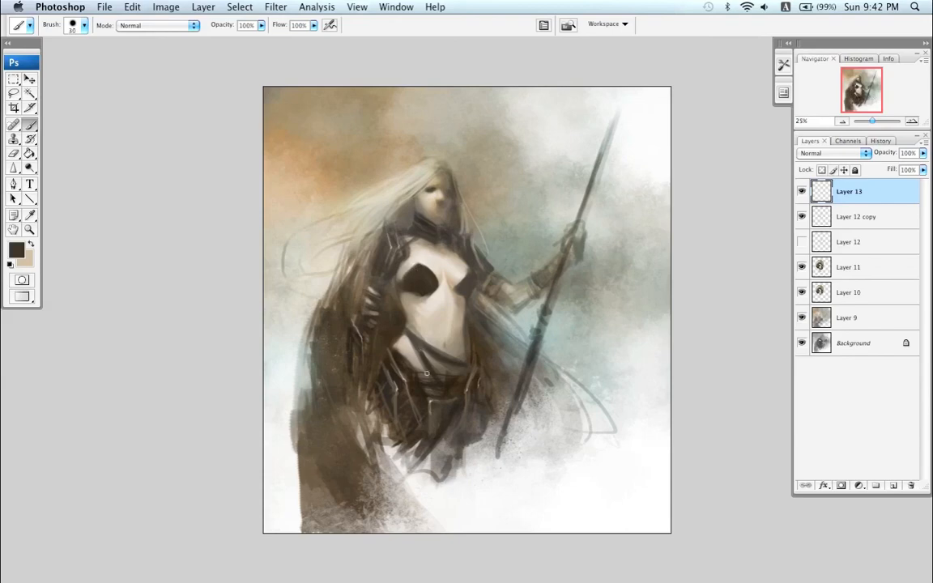
Step: Blend the upper chest with sampled skin tones in a horizontally flipped view, undoing the last stroke and restoring the orientation
{"action": "key", "text": "super+shift+h"}
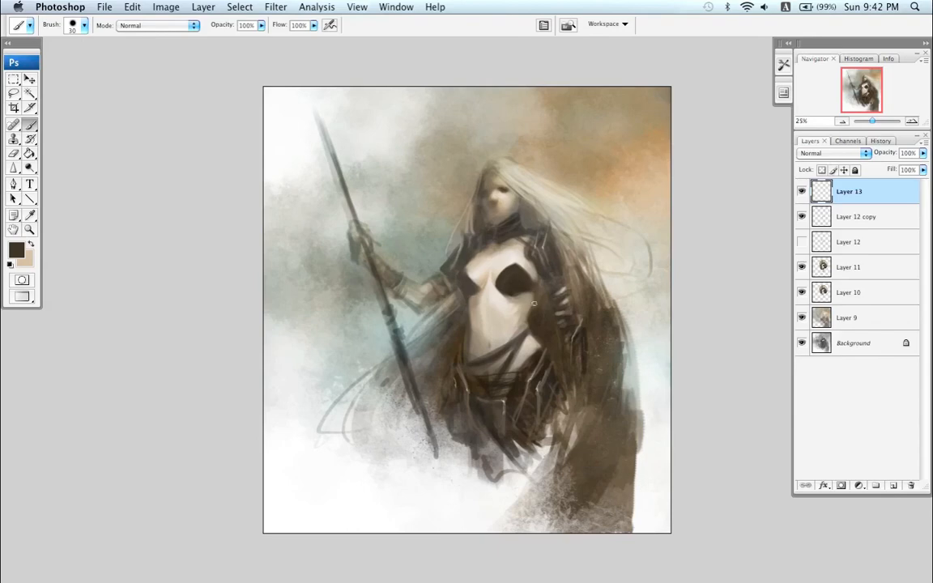
{"action": "key", "text": "bracketleft"}
{"action": "left_click", "coordinate": [523, 255], "text": "alt"}
{"action": "left_click", "coordinate": [488, 268], "text": "alt"}
{"action": "left_click", "coordinate": [501, 247], "text": "alt"}
{"action": "left_click", "coordinate": [518, 236], "text": "alt"}
{"action": "left_click", "coordinate": [513, 251], "text": "alt"}
{"action": "left_click", "coordinate": [502, 251], "text": "alt"}
{"action": "key", "text": "super+z"}
{"action": "key", "text": "super+shift+h"}
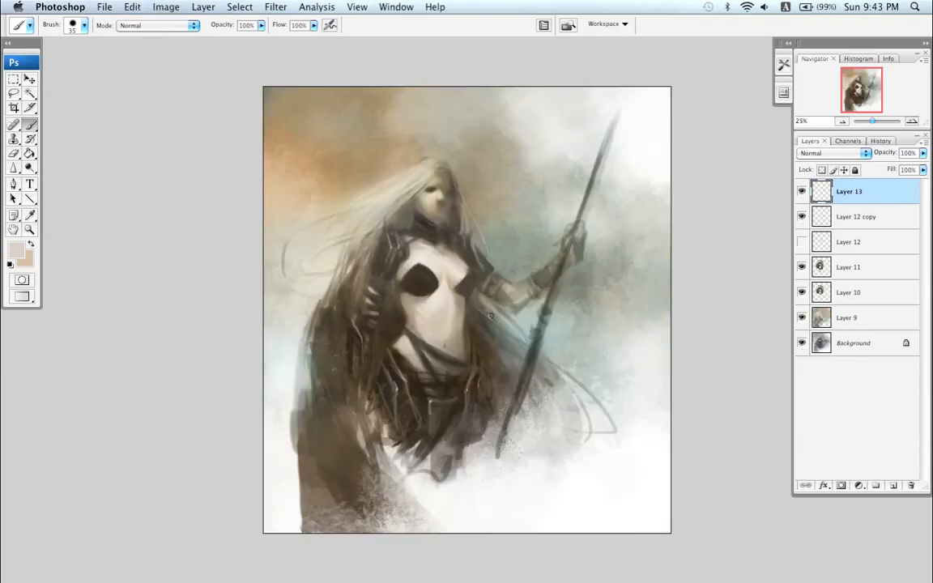
Step: Soften the belly shading with a light sampled skin tone and a 50 px brush
{"action": "left_click", "coordinate": [388, 226], "text": "alt"}
{"action": "left_click", "coordinate": [435, 314], "text": "alt"}
{"action": "key", "text": "bracketright"}
{"action": "key", "text": "bracketright"}
{"action": "key", "text": "bracketright"}
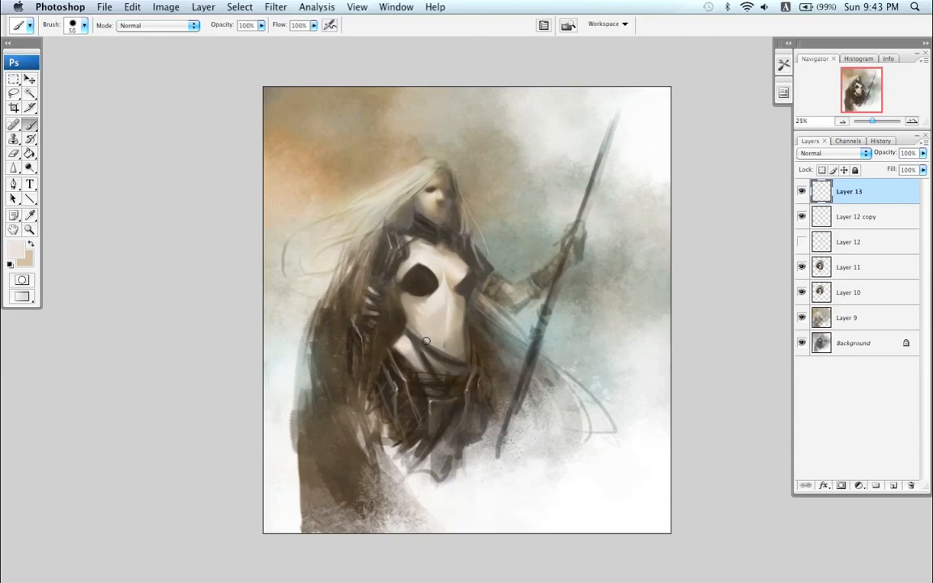
Step: Set the foreground colour to the warm peach tone #dfc29d and return to the Brush tool
{"action": "left_click", "coordinate": [30, 214]}
{"action": "left_click", "coordinate": [16, 250]}
{"action": "left_click", "coordinate": [306, 216]}
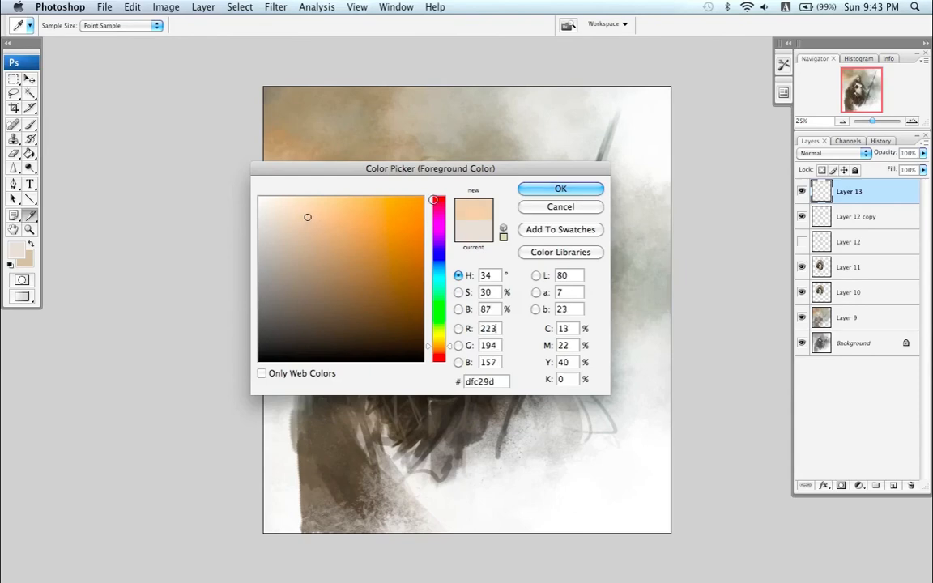
{"action": "key", "text": "Return"}
{"action": "key", "text": "b"}
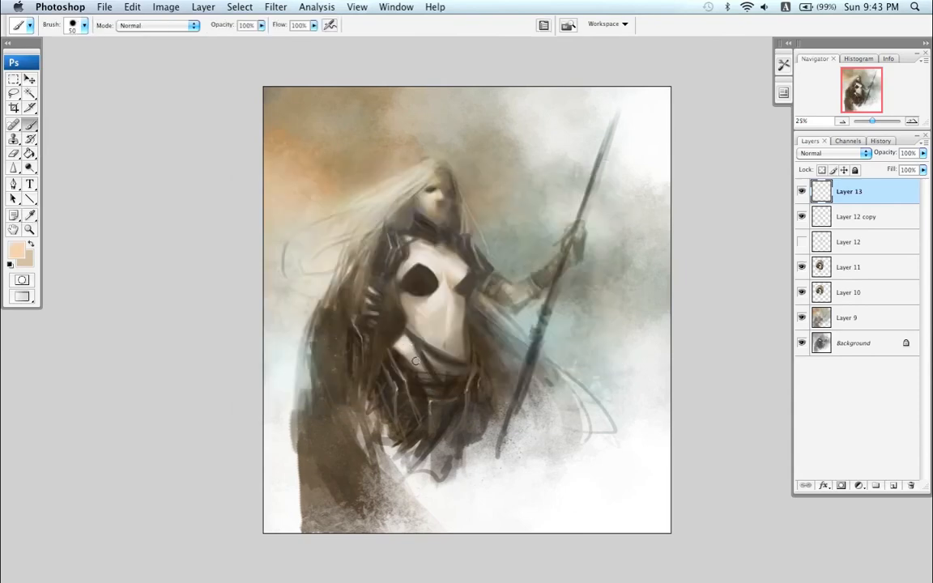
Step: Tint the midriff with the peach tone using a brush of up to 60 px, and save the painting flipped horizontally
{"action": "key", "text": "bracketright"}
{"action": "key", "text": "bracketleft"}
{"action": "key", "text": "bracketleft"}
{"action": "key", "text": "bracketright"}
{"action": "key", "text": "bracketright"}
{"action": "key", "text": "super+shift+h"}
{"action": "key", "text": "super+s"}
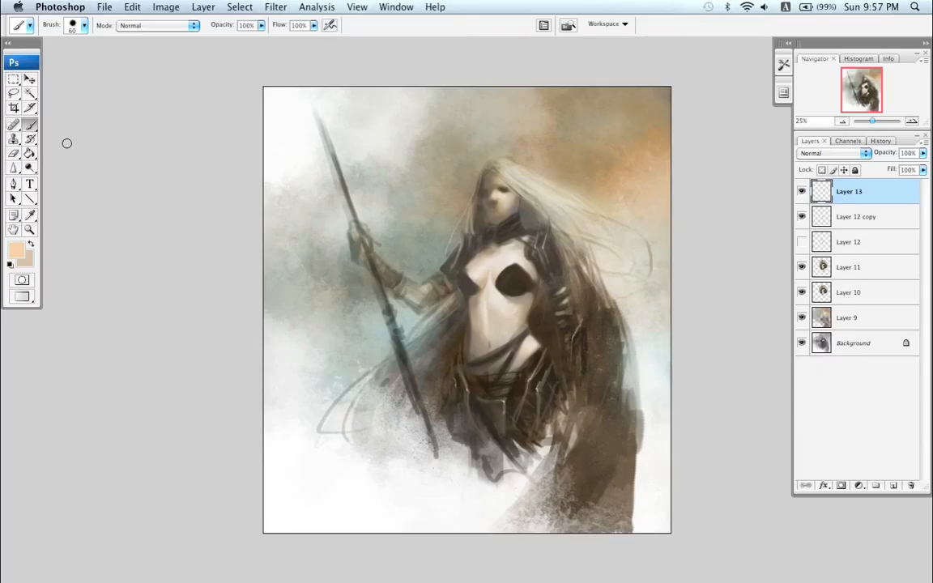
Step: Lasso the figure's head and flowing hair and paste a copy onto a new layer
{"action": "left_click", "coordinate": [14, 93]}
{"action": "mouse_move", "coordinate": [481, 152]}
{"action": "left_mouse_down"}
{"action": "mouse_move", "coordinate": [450, 245]}
{"action": "mouse_move", "coordinate": [482, 221]}
{"action": "mouse_move", "coordinate": [521, 213]}
{"action": "mouse_move", "coordinate": [581, 241]}
{"action": "mouse_move", "coordinate": [640, 293]}
{"action": "mouse_move", "coordinate": [582, 179]}
{"action": "mouse_move", "coordinate": [531, 148]}
{"action": "mouse_move", "coordinate": [483, 155]}
{"action": "left_mouse_up"}
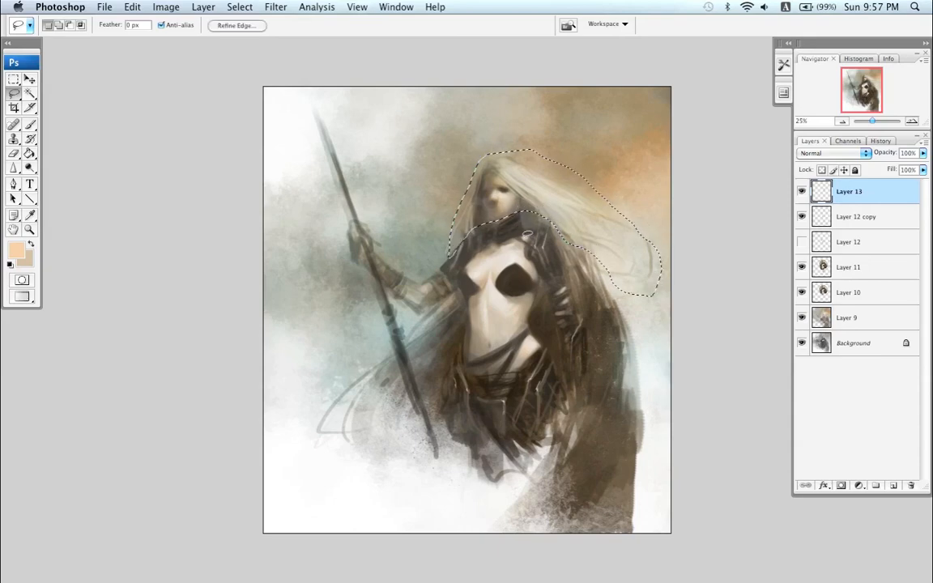
{"action": "key", "text": "super+c"}
{"action": "key", "text": "super+v"}
Step: Scale the pasted head and hair proportionally to 104.1% about their centre
{"action": "key", "text": "super+t"}
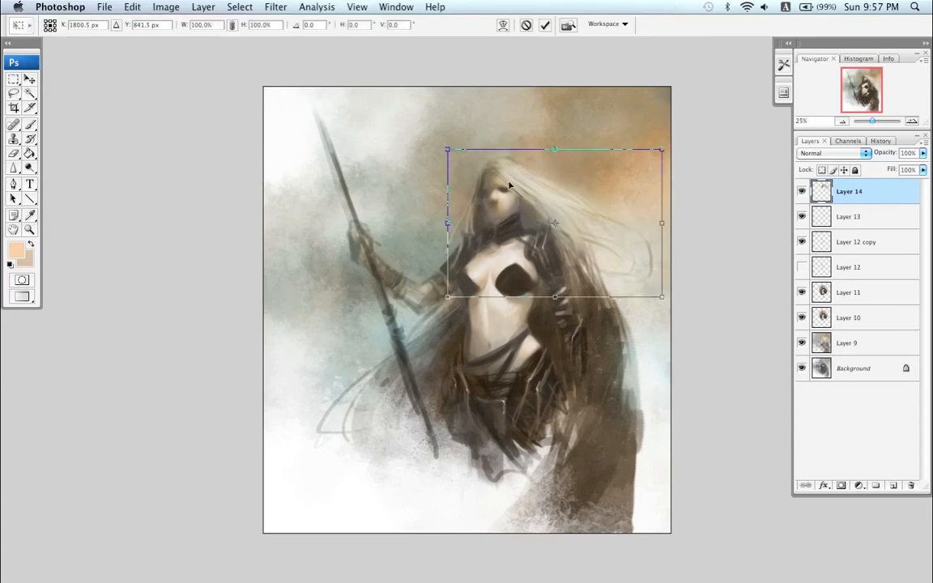
{"action": "left_click_drag", "start_coordinate": [661, 148], "coordinate": [671, 143]}
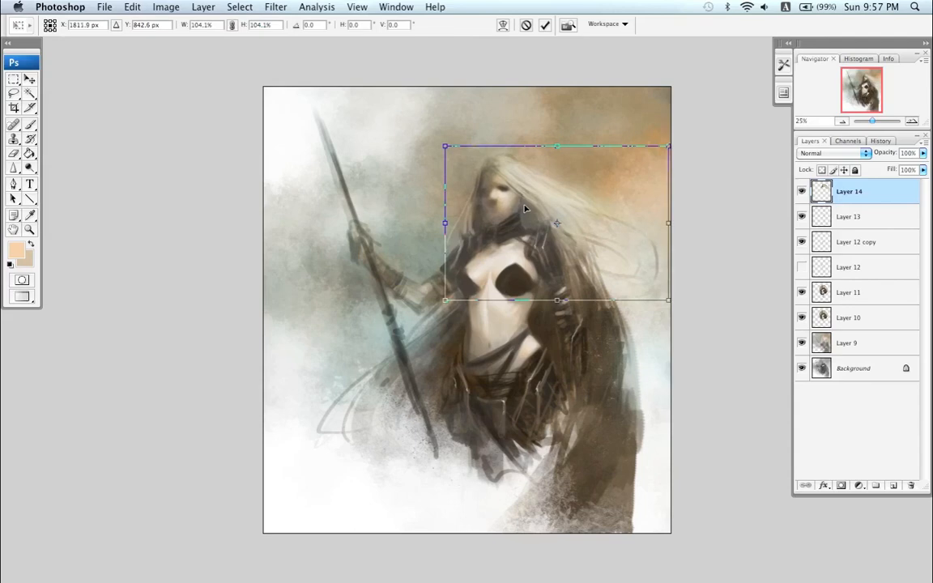
{"action": "key", "text": "Return"}
{"action": "key", "text": "l"}
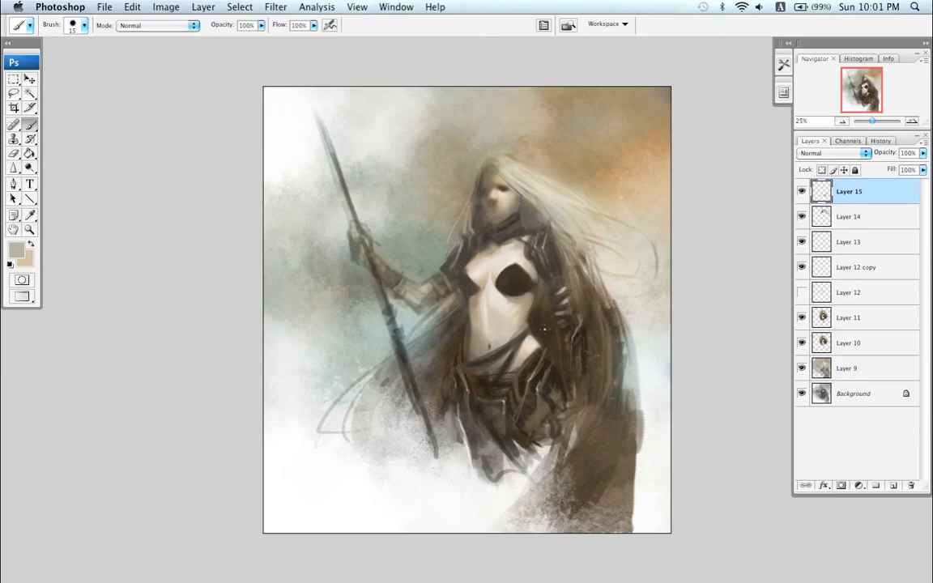
Step: Paint a dark strap joining the two cups with sampled tones and a 10 to 20 px brush, and flip the canvas
{"action": "left_click", "coordinate": [427, 239], "text": "alt"}
{"action": "key", "text": "bracketright"}
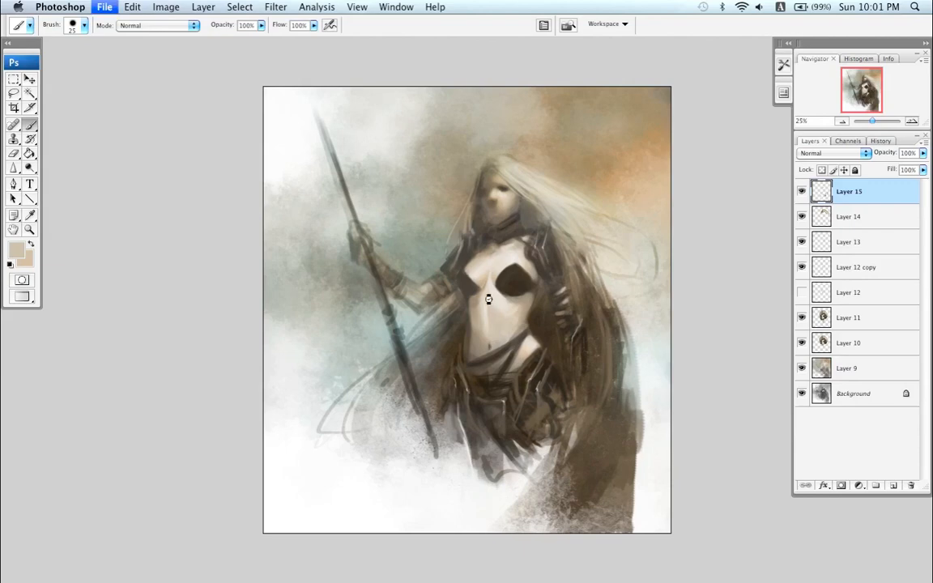
{"action": "left_click", "coordinate": [507, 282], "text": "alt"}
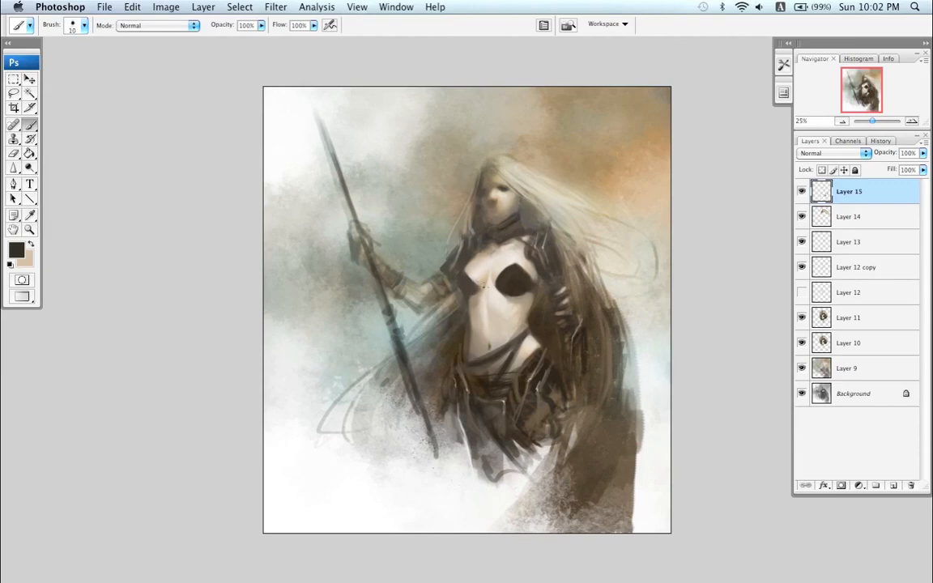
{"action": "key", "text": "bracketright"}
{"action": "left_click", "coordinate": [489, 281], "text": "alt"}
{"action": "key", "text": "super+shift+h"}
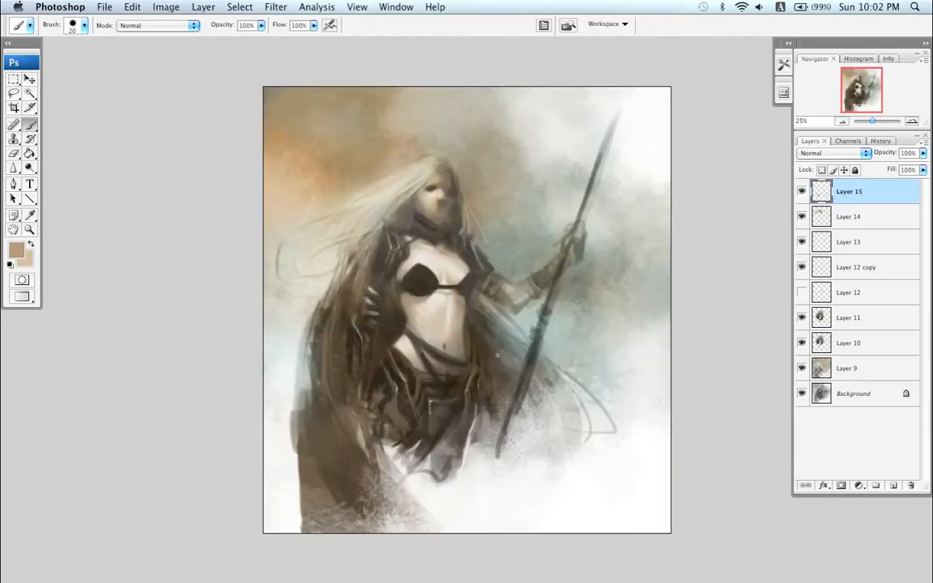
Step: Thin the strap between the cups by erasing along its upper edge
{"action": "key", "text": "e"}
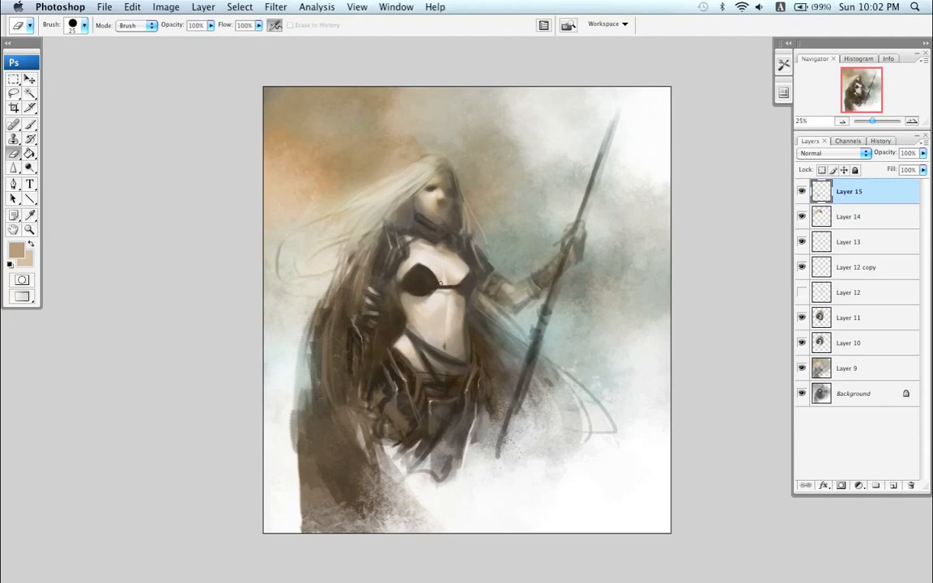
{"action": "left_click_drag", "start_coordinate": [444, 284], "coordinate": [456, 285]}
{"action": "key", "text": "b"}
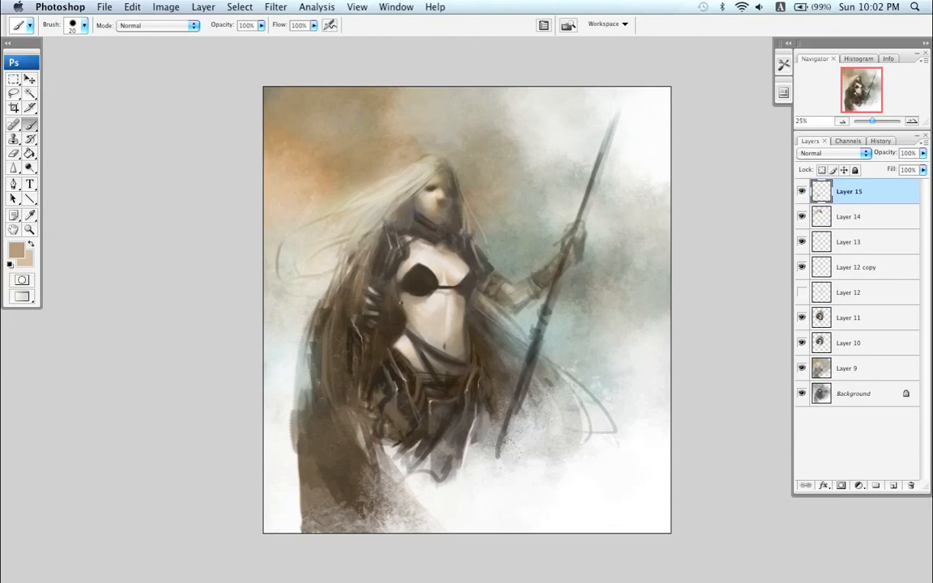
Step: Refine the torso edge beside and below the larger cup with sampled tones, stepping back from a trial stroke
{"action": "left_click", "coordinate": [407, 281], "text": "alt"}
{"action": "key", "text": "bracketright"}
{"action": "left_click", "coordinate": [397, 277], "text": "alt"}
{"action": "left_click_drag", "start_coordinate": [400, 279], "coordinate": [401, 312]}
{"action": "key", "text": "super+z"}
{"action": "key", "text": "super+z"}
{"action": "left_click", "coordinate": [402, 278], "text": "alt"}
{"action": "left_click", "coordinate": [402, 292], "text": "alt"}
{"action": "key", "text": "bracketright"}
{"action": "key", "text": "bracketleft"}
{"action": "left_click", "coordinate": [413, 291], "text": "alt"}
Step: Smooth the skin above the larger cup with sampled shoulder and chest tones, enlarging the brush to 50 px
{"action": "left_click", "coordinate": [371, 231], "text": "alt"}
{"action": "left_click", "coordinate": [381, 272], "text": "alt"}
{"action": "left_click", "coordinate": [409, 254], "text": "alt"}
{"action": "left_click", "coordinate": [407, 255], "text": "alt"}
{"action": "left_click", "coordinate": [398, 274], "text": "alt"}
{"action": "key", "text": "bracketright"}
{"action": "left_click", "coordinate": [412, 255], "text": "alt"}
{"action": "key", "text": "bracketright"}
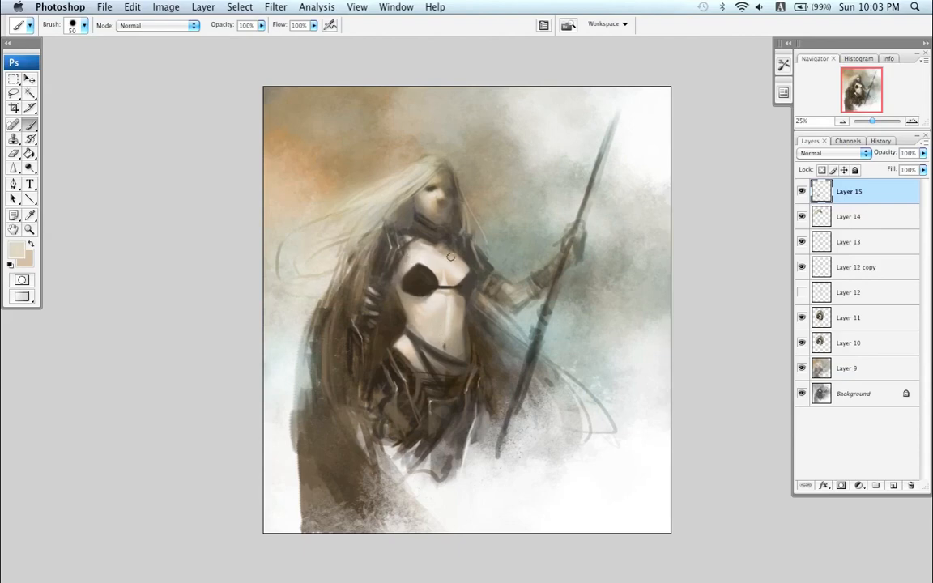
Step: Redraw the strap between the cups in a dark tone sampled from the collar with a 25 px brush
{"action": "left_click", "coordinate": [423, 302], "text": "alt"}
{"action": "key", "text": "bracketleft"}
{"action": "left_click", "coordinate": [395, 226], "text": "alt"}
{"action": "key", "text": "bracketleft"}
{"action": "left_click", "coordinate": [427, 233], "text": "alt"}
{"action": "key", "text": "bracketleft"}
{"action": "key", "text": "bracketleft"}
{"action": "key", "text": "bracketleft"}
{"action": "left_click_drag", "start_coordinate": [438, 286], "coordinate": [453, 288]}
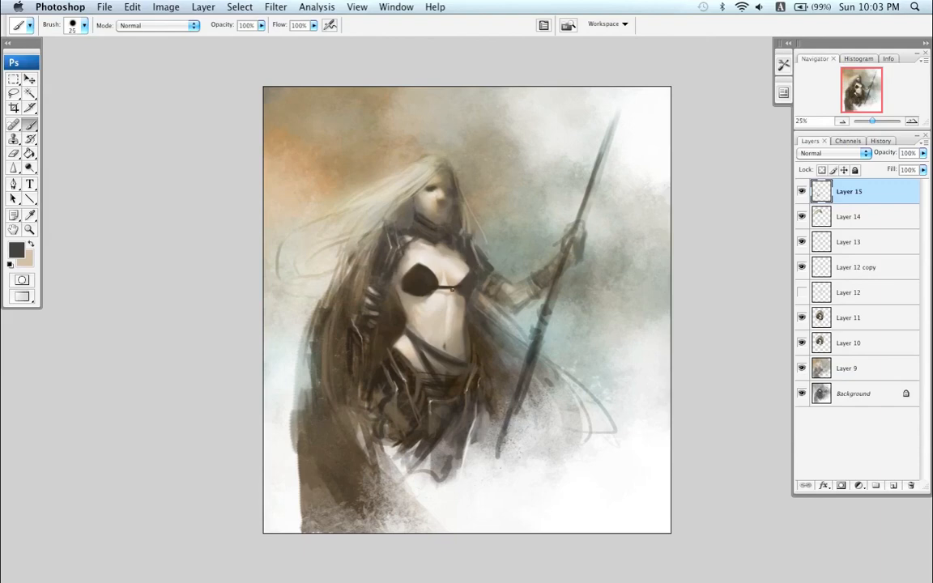
Step: Blend the belly's outer shading with tones sampled from the arm armour, belly and flank using a 30 px brush
{"action": "left_click", "coordinate": [372, 271], "text": "alt"}
{"action": "left_click", "coordinate": [419, 326], "text": "alt"}
{"action": "key", "text": "bracketright"}
{"action": "left_click", "coordinate": [393, 317], "text": "alt"}
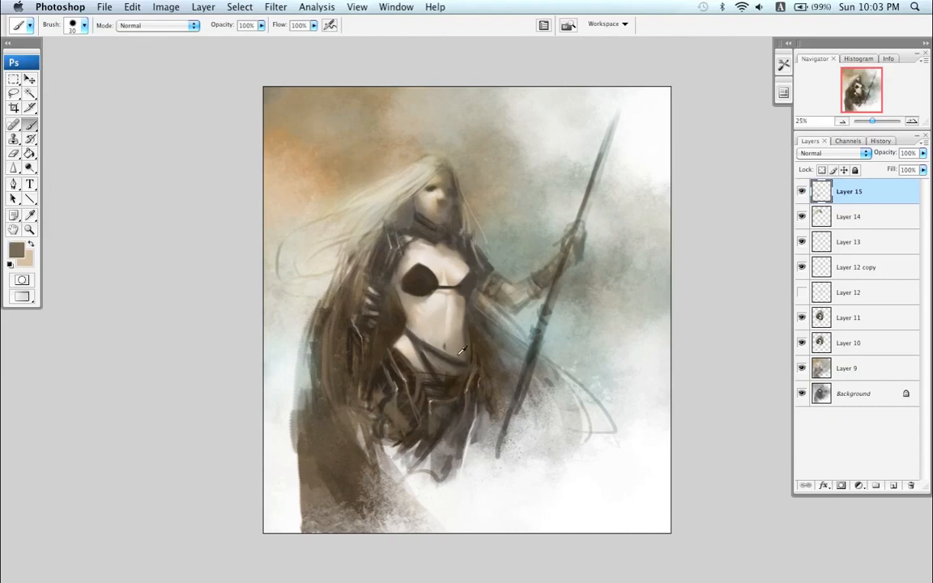
Step: Define the flank's dark contour beside the belly with sampled skin and cape tones and a 30 px brush
{"action": "left_click", "coordinate": [415, 312], "text": "alt"}
{"action": "key", "text": "bracketright"}
{"action": "left_click", "coordinate": [382, 306], "text": "alt"}
{"action": "key", "text": "bracketleft"}
{"action": "left_click", "coordinate": [389, 328], "text": "alt"}
{"action": "key", "text": "bracketleft"}
{"action": "key", "text": "bracketleft"}
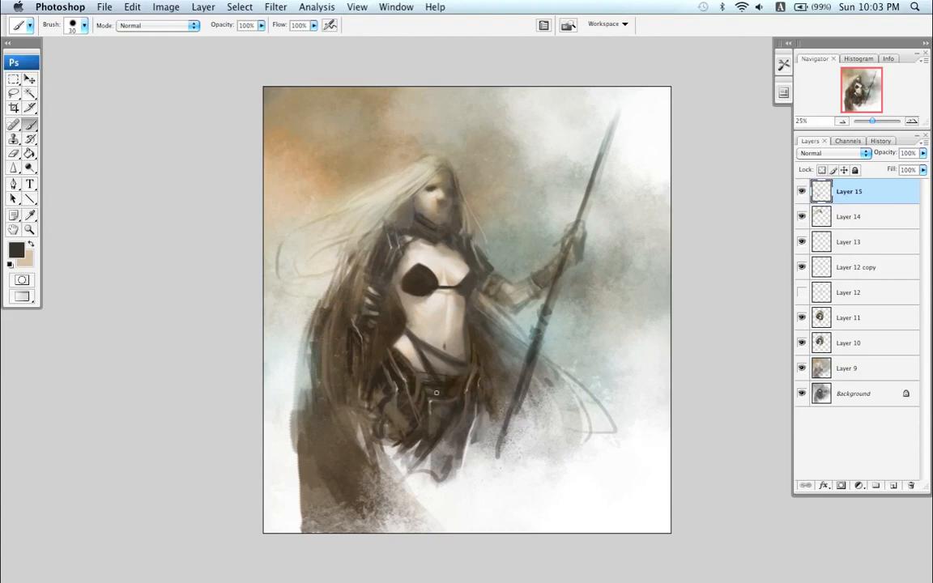
Step: Flip the canvas horizontally and refine the waist contour on the staff side with sampled skin and shadow tones
{"action": "left_click", "coordinate": [476, 347], "text": "alt"}
{"action": "key", "text": "bracketright"}
{"action": "key", "text": "super+shift+h"}
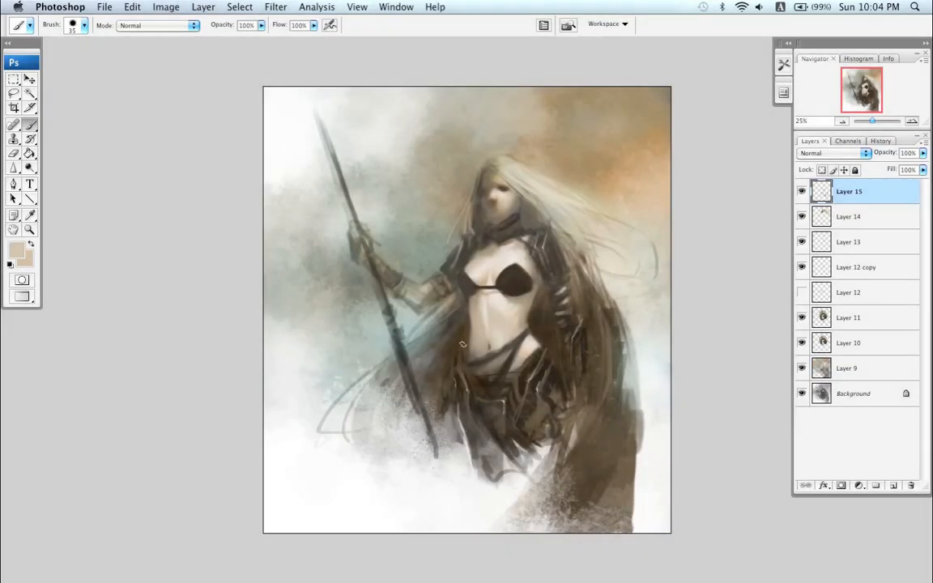
{"action": "left_click", "coordinate": [477, 340], "text": "alt"}
{"action": "left_click", "coordinate": [469, 325], "text": "alt"}
{"action": "left_click", "coordinate": [473, 349], "text": "alt"}
{"action": "left_click", "coordinate": [472, 361], "text": "alt"}
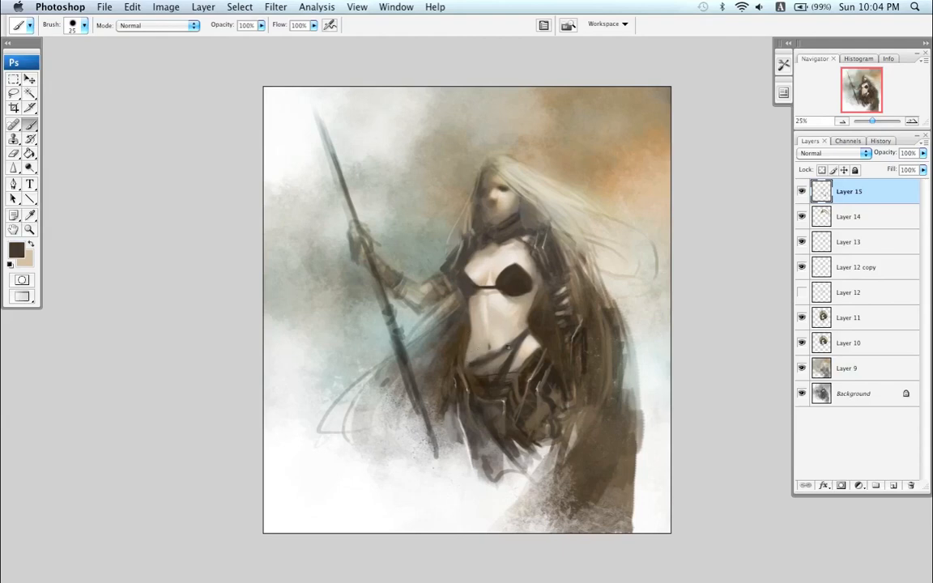
Step: Soften the lower belly and hip around the waist strap with tones sampled from the belly, forearm and hip
{"action": "left_click", "coordinate": [478, 354], "text": "alt"}
{"action": "left_click", "coordinate": [475, 349], "text": "alt"}
{"action": "left_click", "coordinate": [423, 293], "text": "alt"}
{"action": "left_click", "coordinate": [526, 359], "text": "alt"}
{"action": "key", "text": "bracketright"}
{"action": "key", "text": "bracketright"}
Step: Blend the shading above and beside the navel with sampled torso tones and a 30 to 35 px brush
{"action": "left_click", "coordinate": [528, 303], "text": "alt"}
{"action": "key", "text": "bracketleft"}
{"action": "key", "text": "bracketleft"}
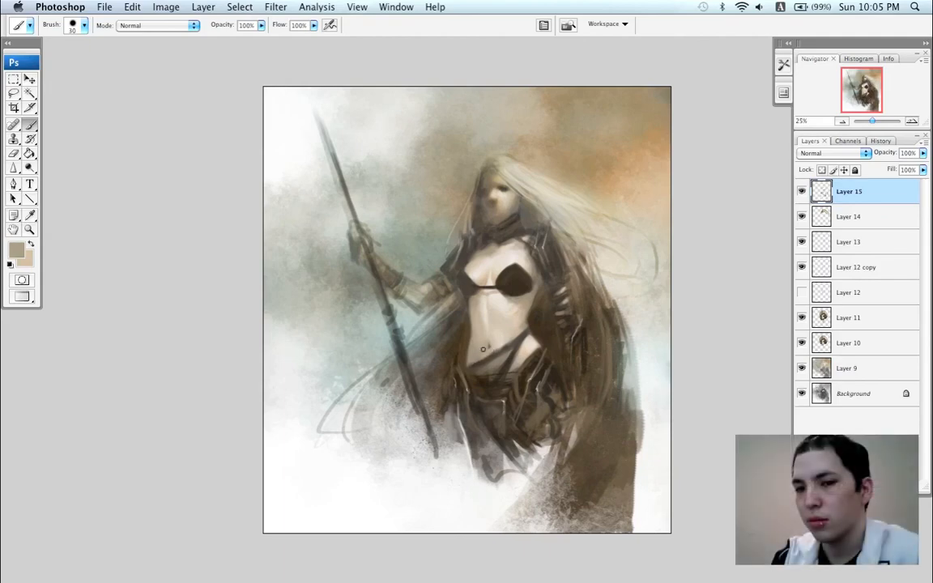
{"action": "key", "text": "bracketright"}
{"action": "left_click", "coordinate": [485, 331], "text": "alt"}
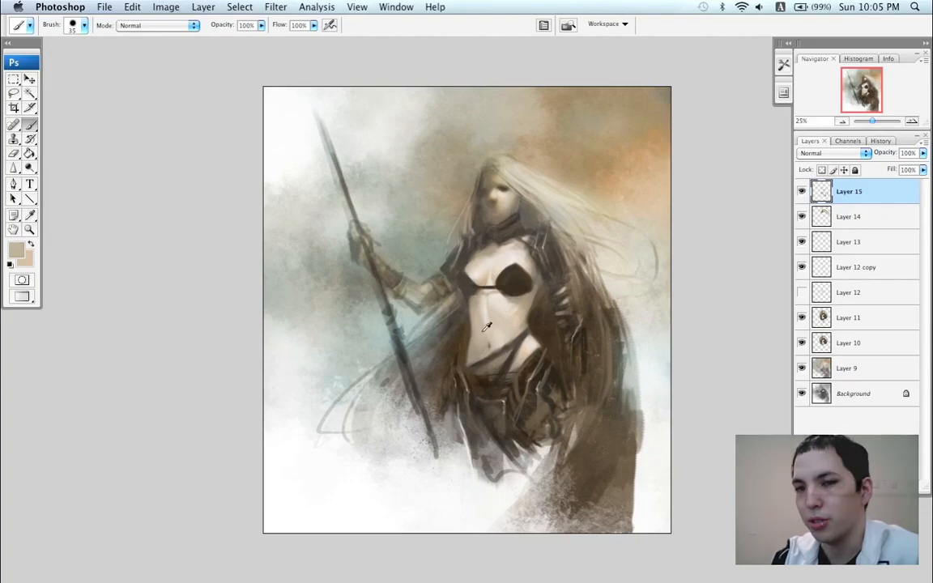